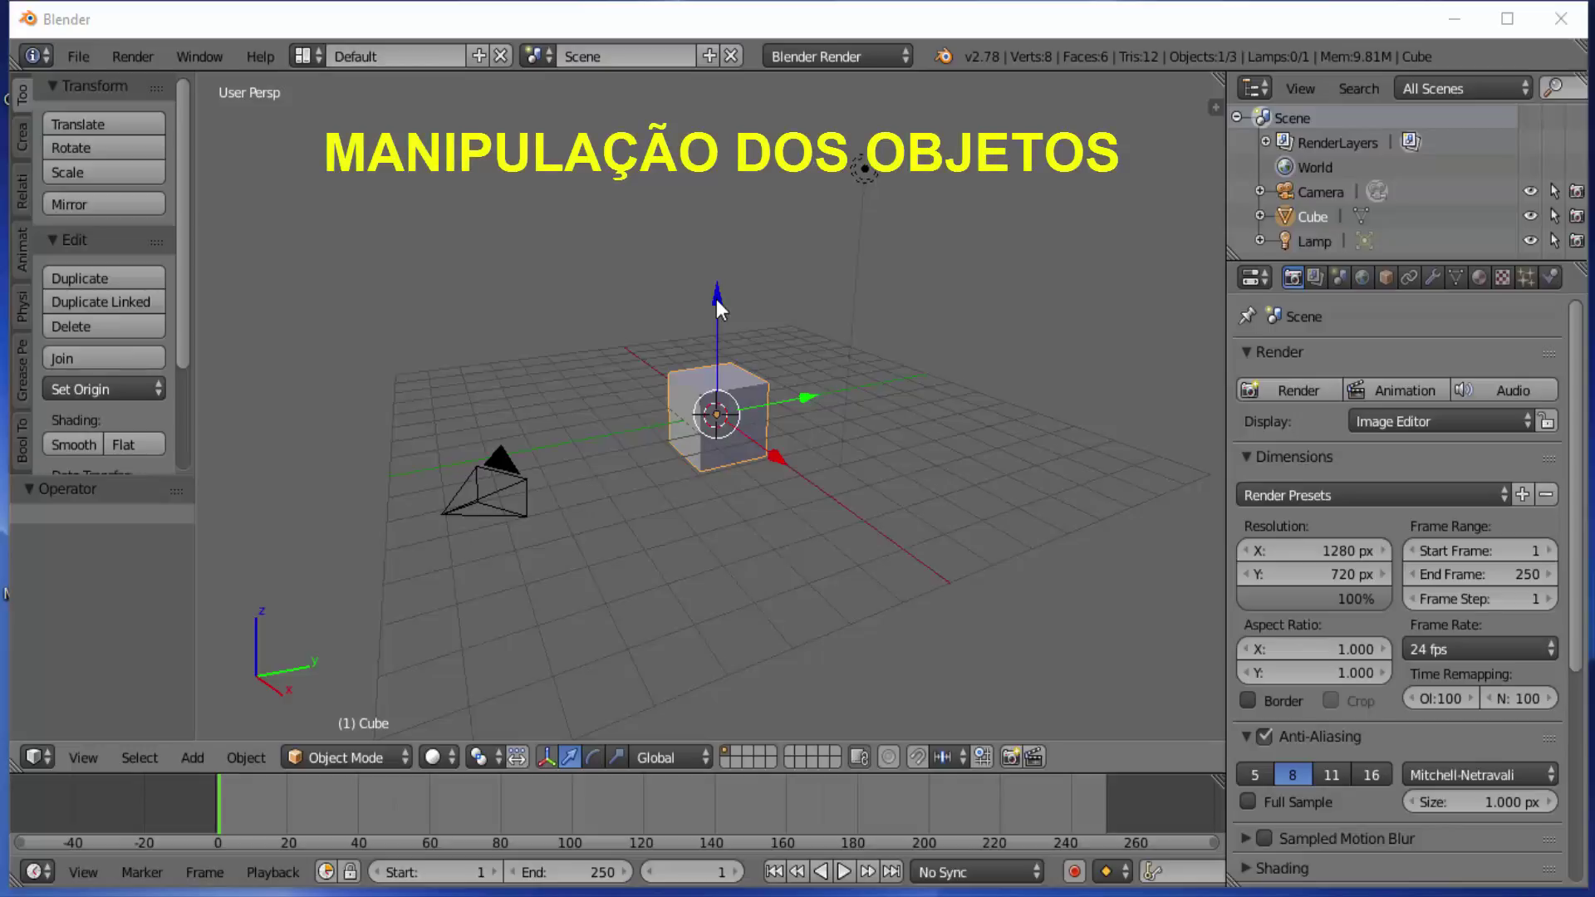
Move the cube freehand with the translate manipulator to about -0.066 in Z and -0.080 in Y
{"action": "mouse_move", "coordinate": [717, 304]}
{"action": "left_mouse_down"}
{"action": "mouse_move", "coordinate": [736, 136]}
{"action": "mouse_move", "coordinate": [734, 313]}
{"action": "mouse_move", "coordinate": [754, 292]}
{"action": "mouse_move", "coordinate": [771, 101]}
{"action": "mouse_move", "coordinate": [749, 426]}
{"action": "mouse_move", "coordinate": [750, 202]}
{"action": "mouse_move", "coordinate": [739, 301]}
{"action": "left_mouse_up"}
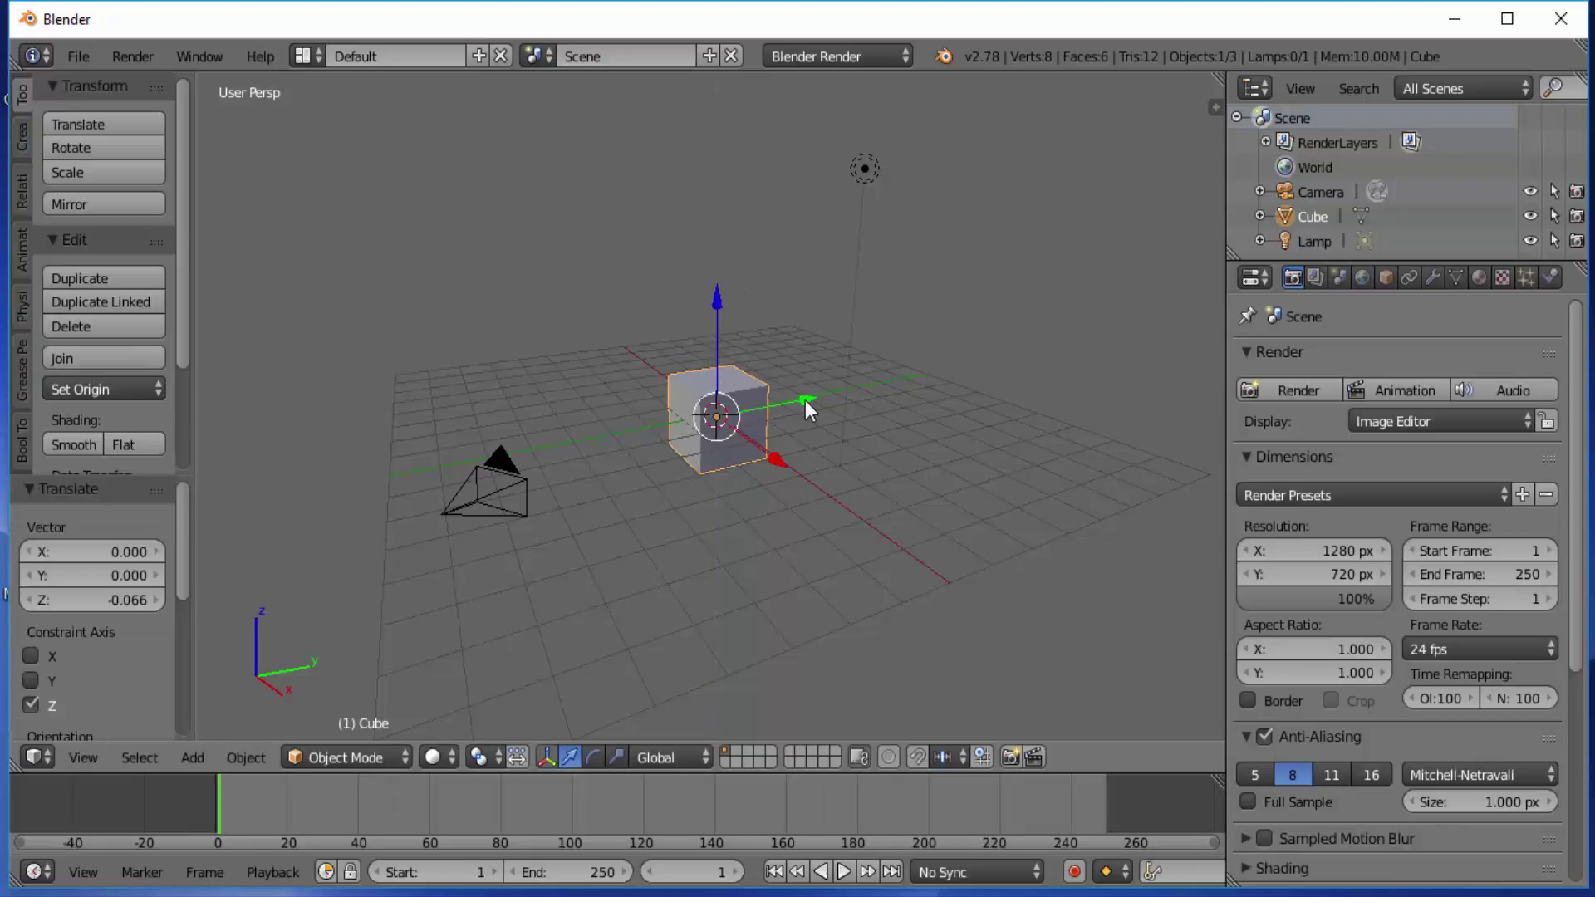
{"action": "left_click_drag", "start_coordinate": [805, 400], "coordinate": [777, 455]}
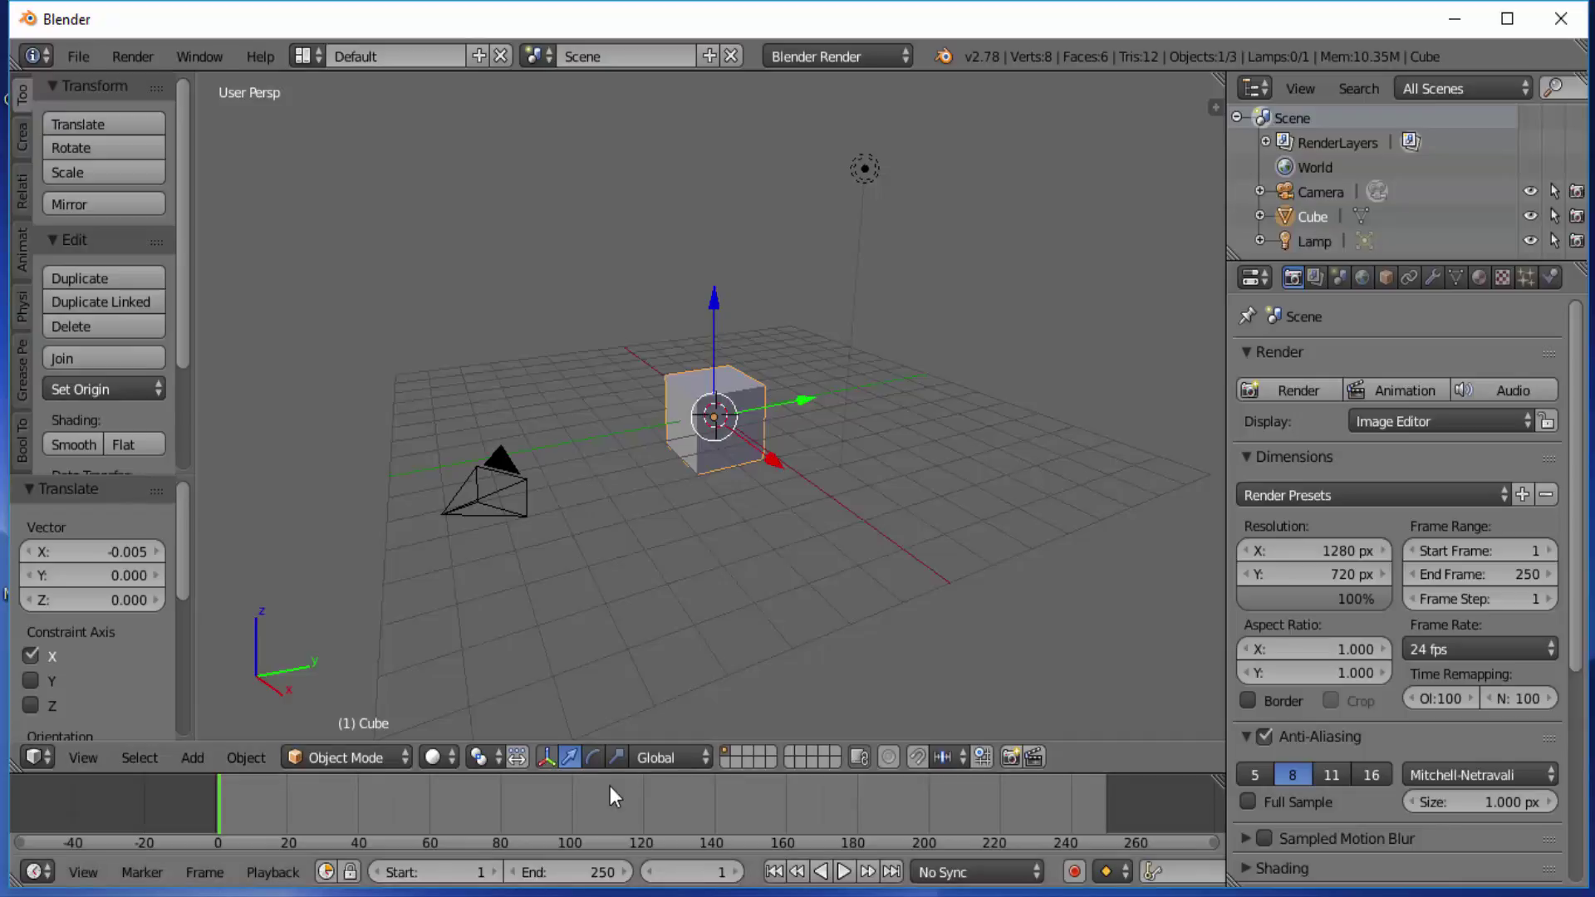
Try to rotate the cube with the rotation manipulator and scale it along Z with the scale manipulator
{"action": "left_click", "coordinate": [592, 757]}
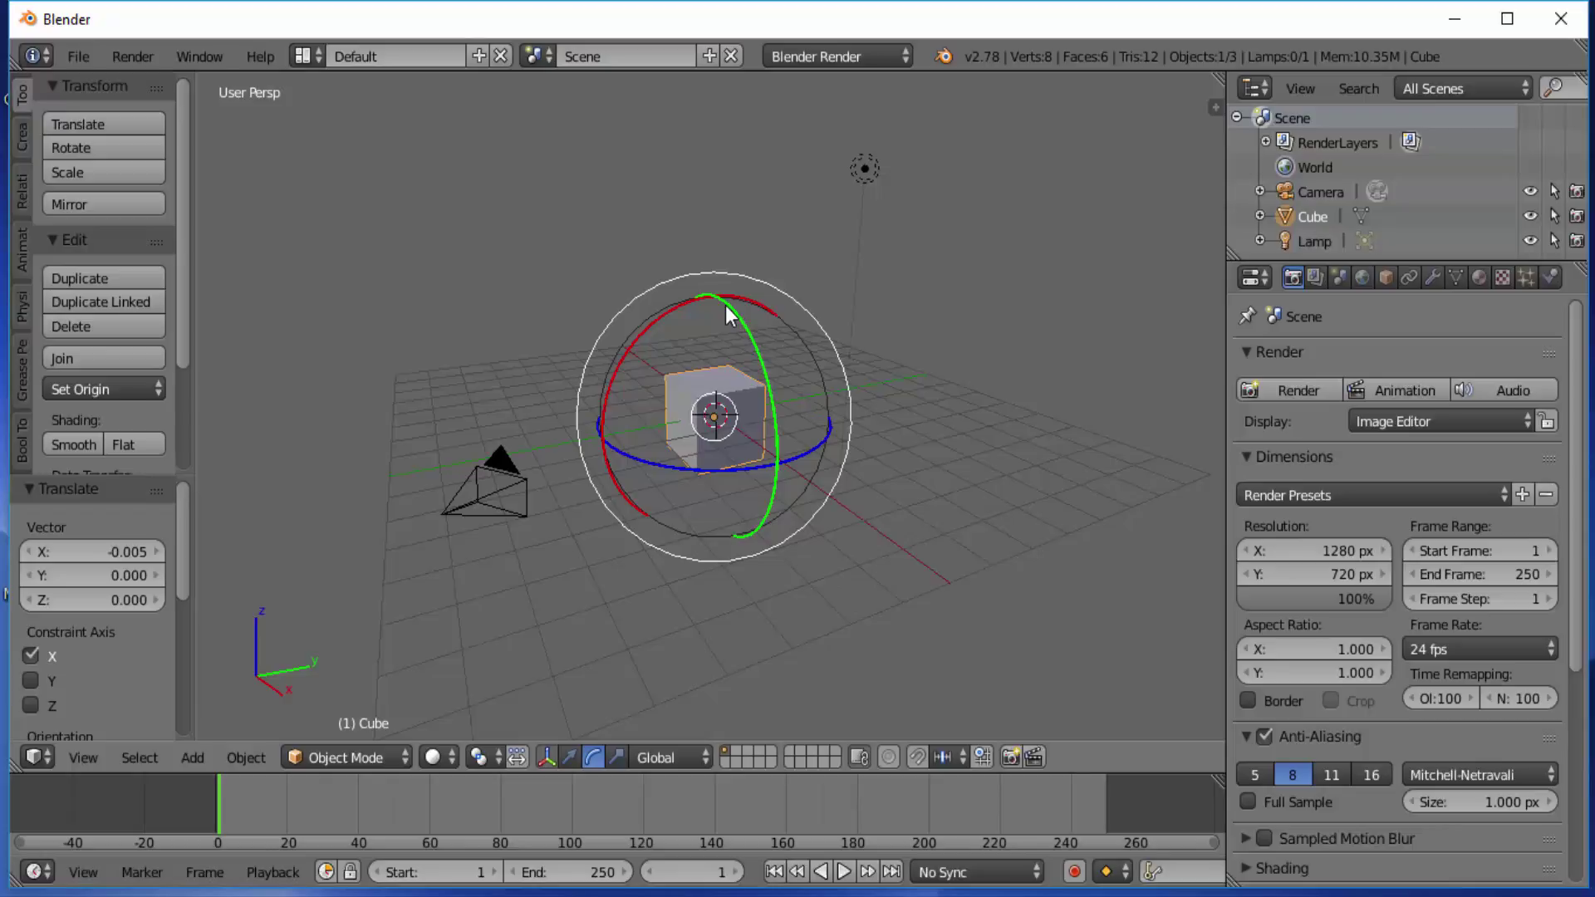
{"action": "left_click_drag", "start_coordinate": [727, 314], "coordinate": [752, 489]}
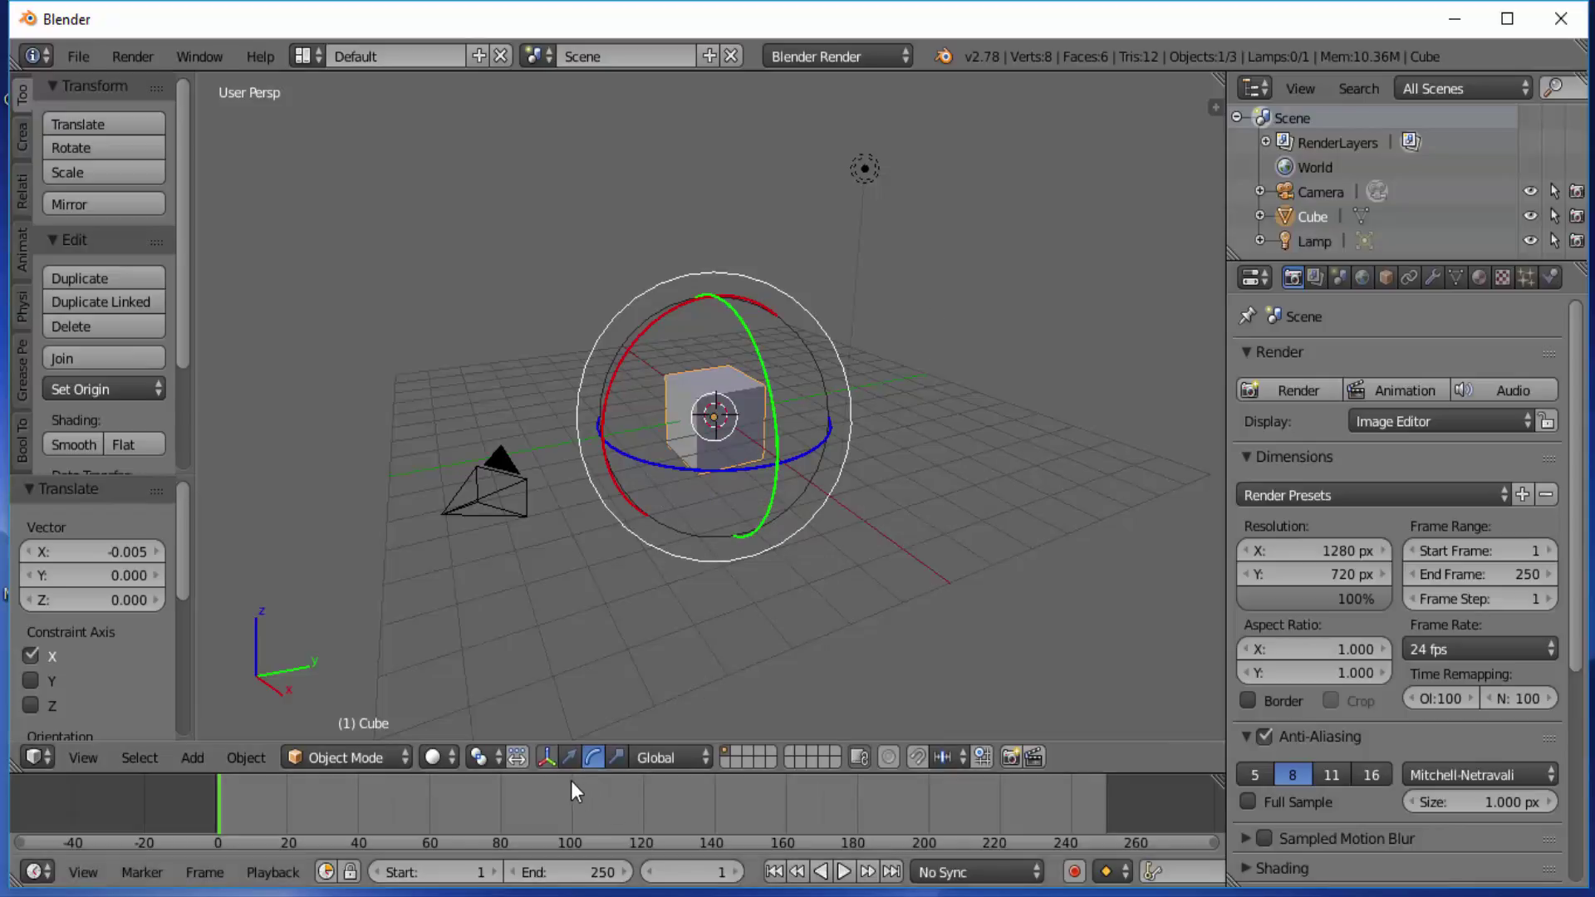
{"action": "left_click", "coordinate": [616, 755]}
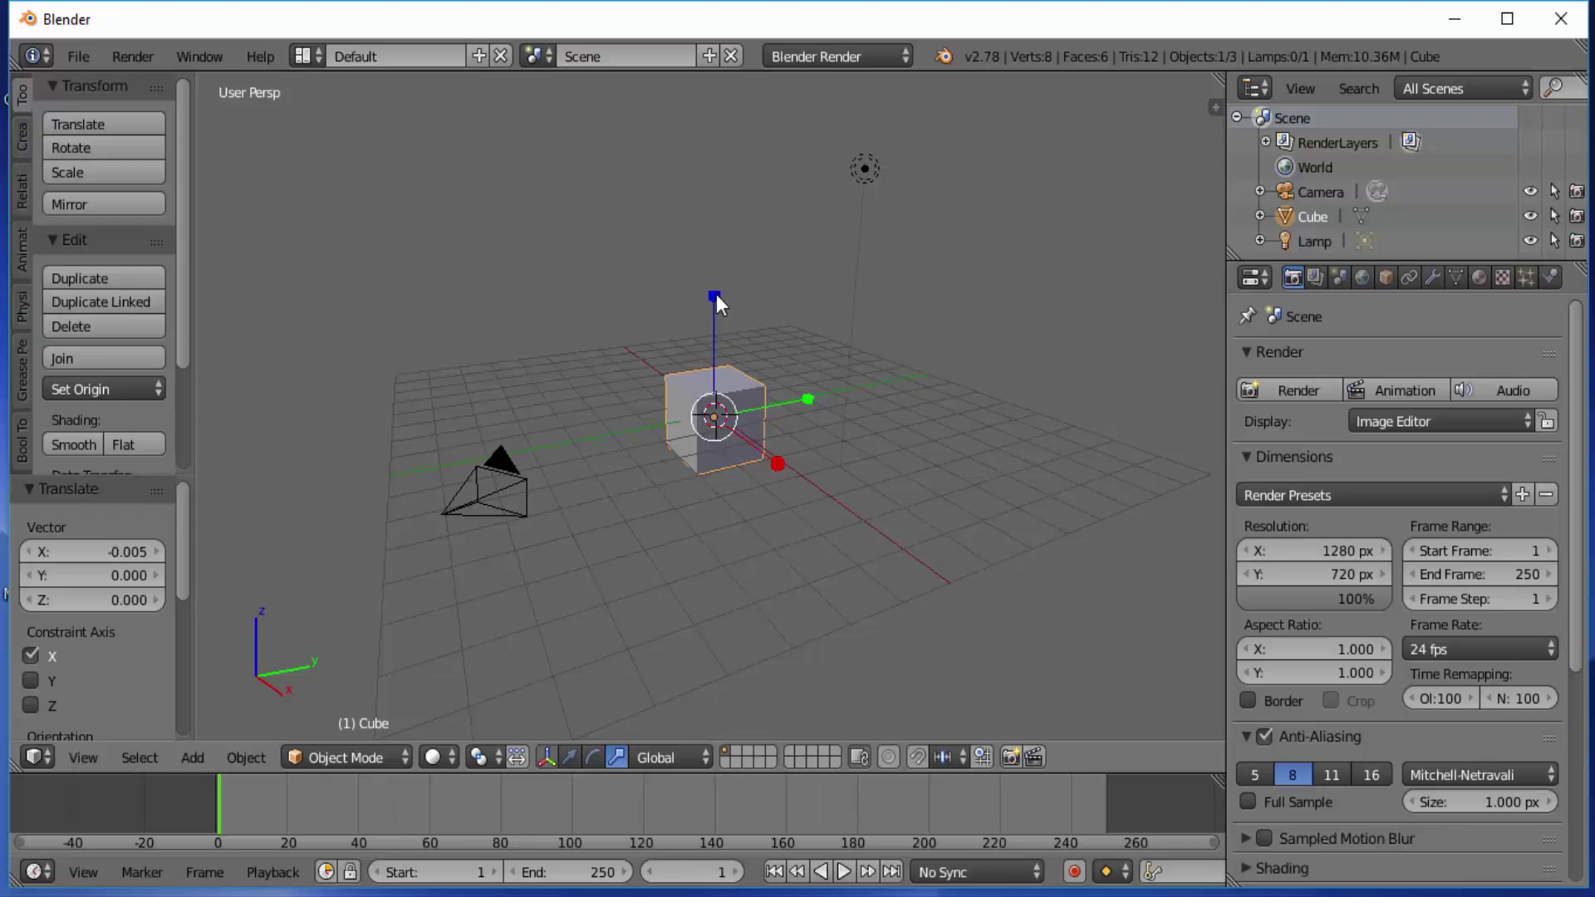
{"action": "left_click_drag", "start_coordinate": [714, 294], "coordinate": [749, 294]}
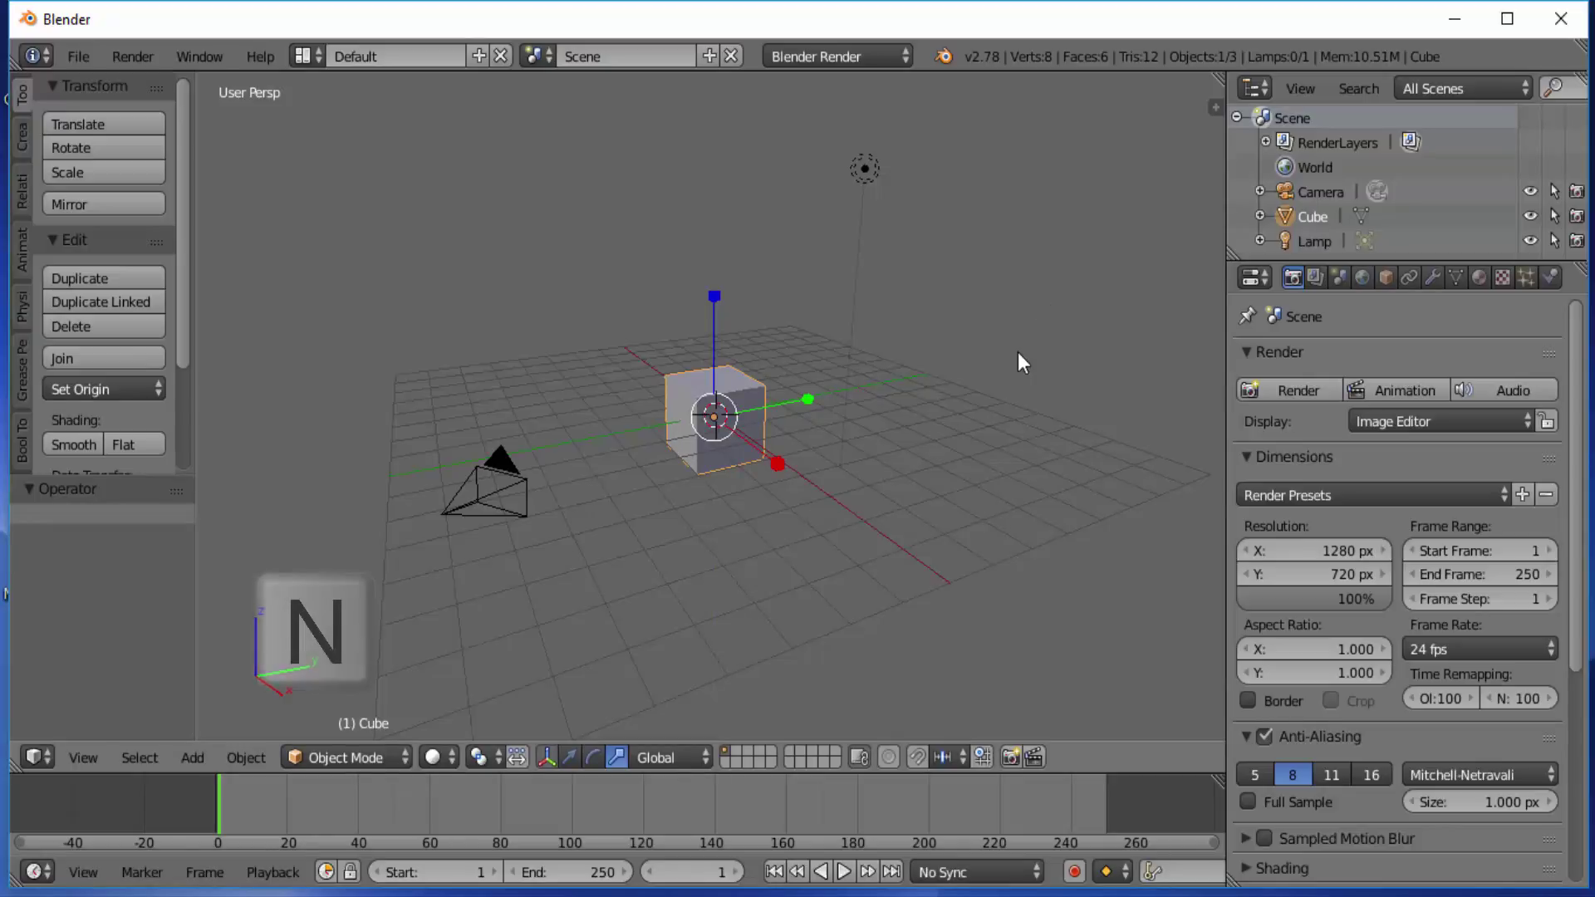
Display the cube's numeric transform values beside the 3D view and check the same values in its object properties
{"action": "key", "text": "n"}
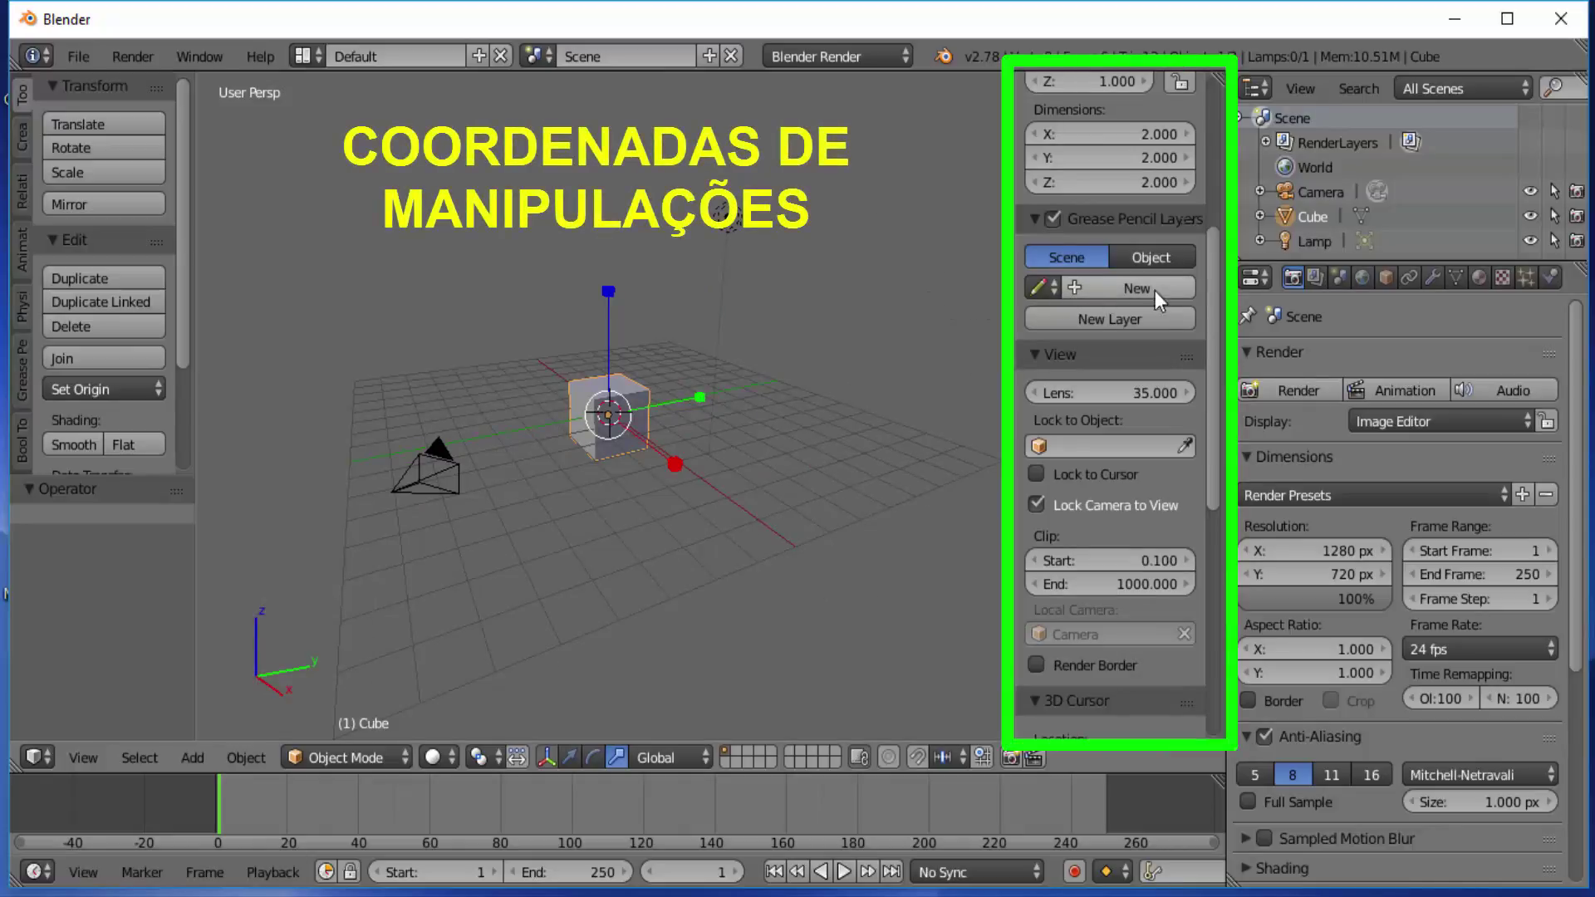
{"action": "left_click_drag", "start_coordinate": [1215, 277], "coordinate": [1218, 97]}
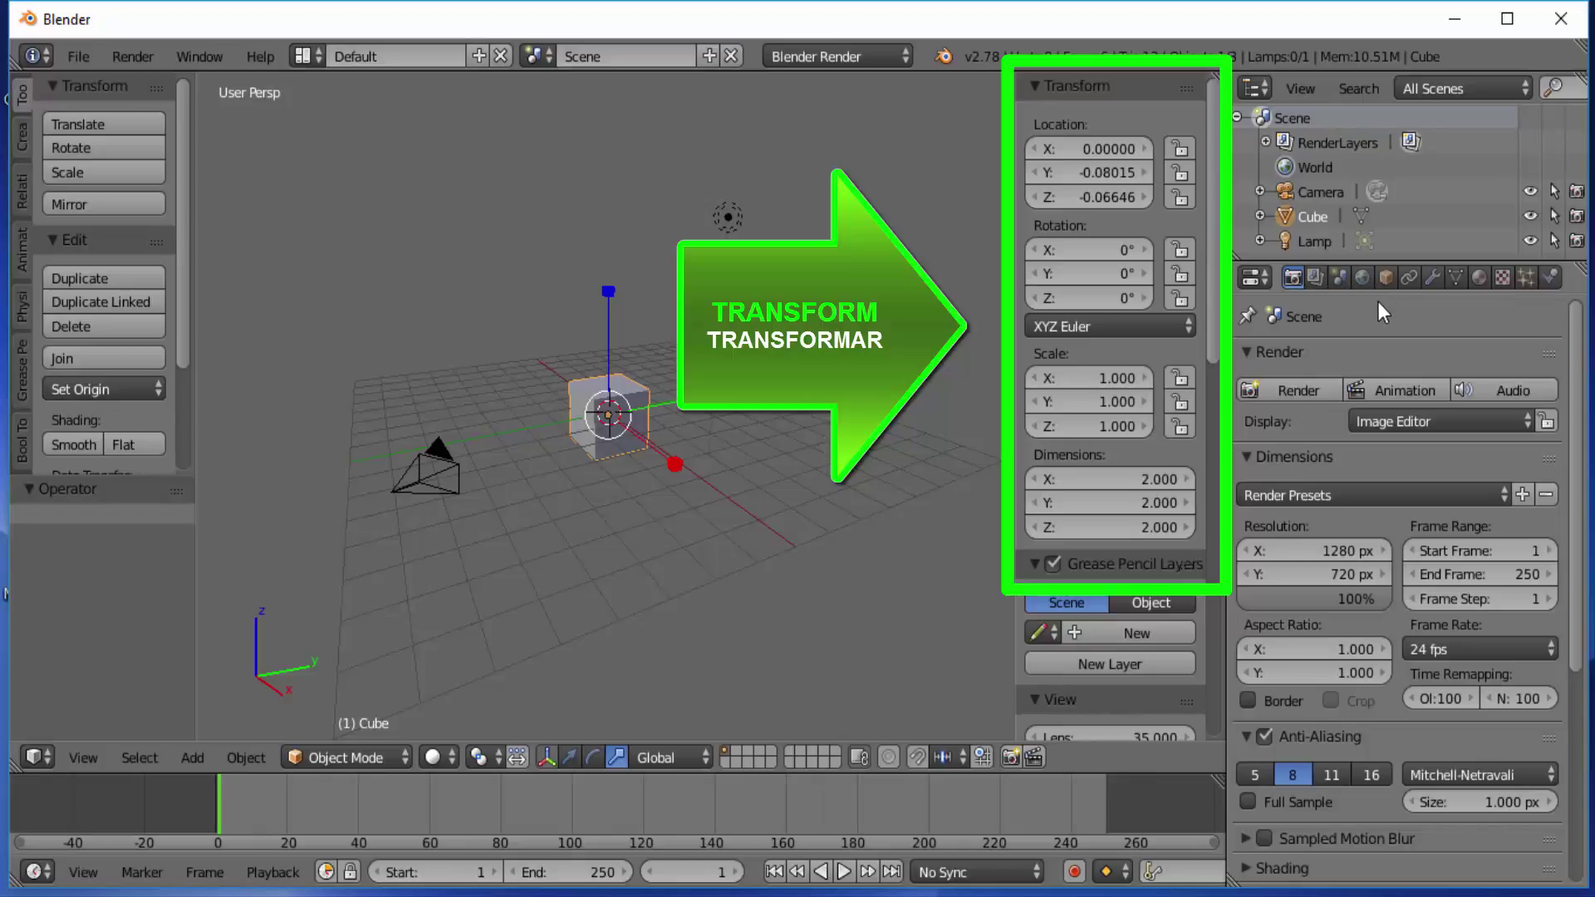
{"action": "left_click", "coordinate": [1387, 277]}
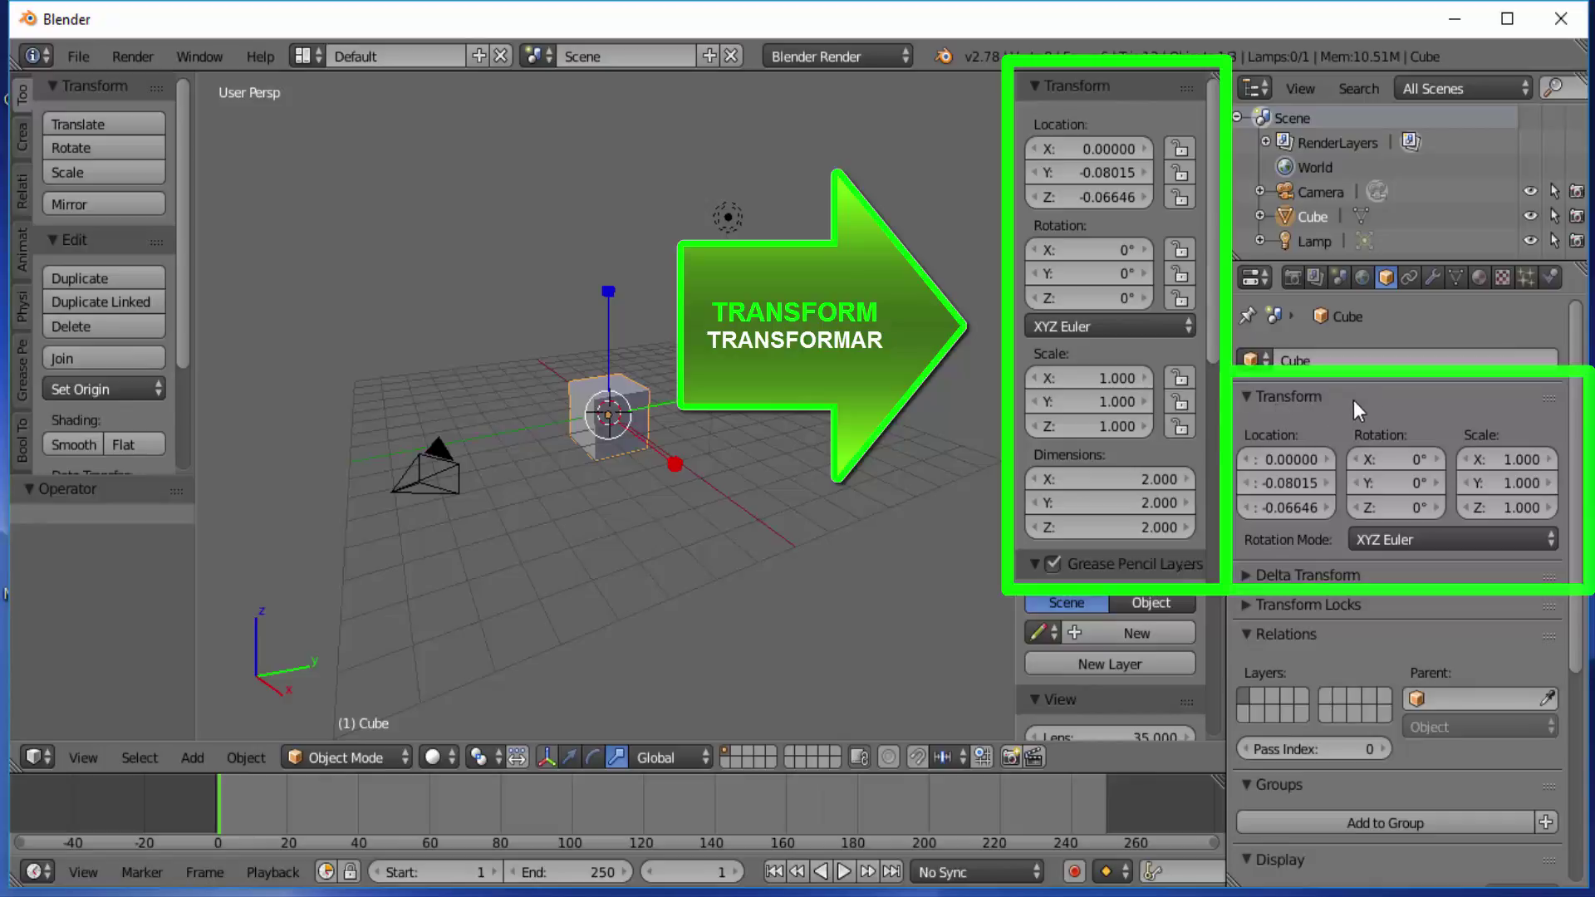
{"action": "left_click", "coordinate": [1294, 277]}
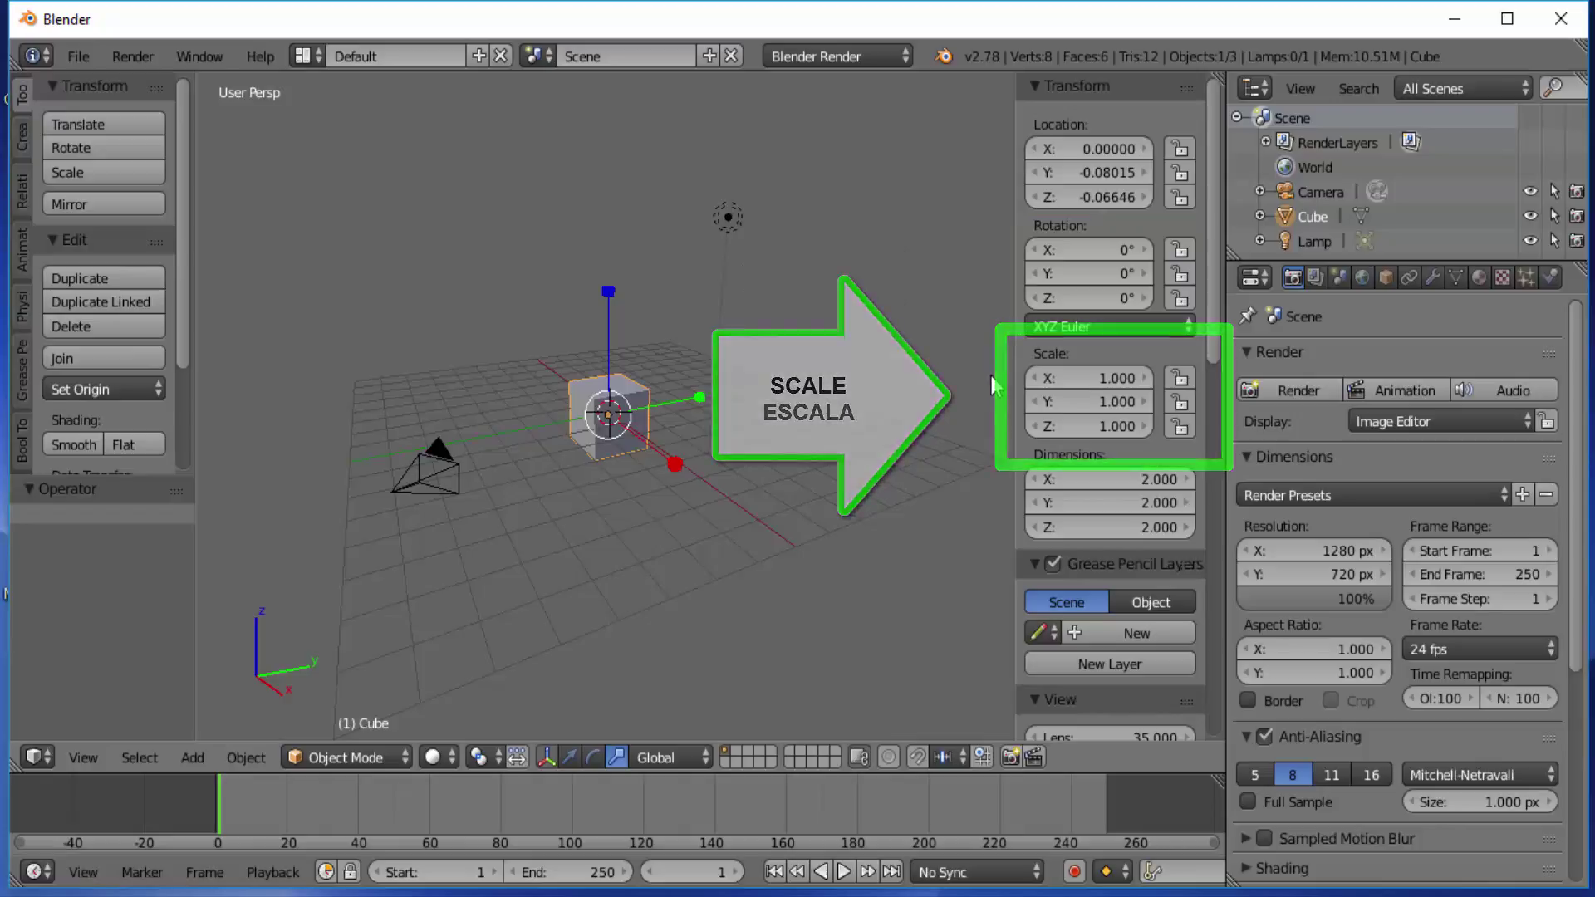
Move the cube freehand along Z, Y and X to a location of about X -0.064, Y -0.003, Z -0.106
{"action": "left_click", "coordinate": [570, 761]}
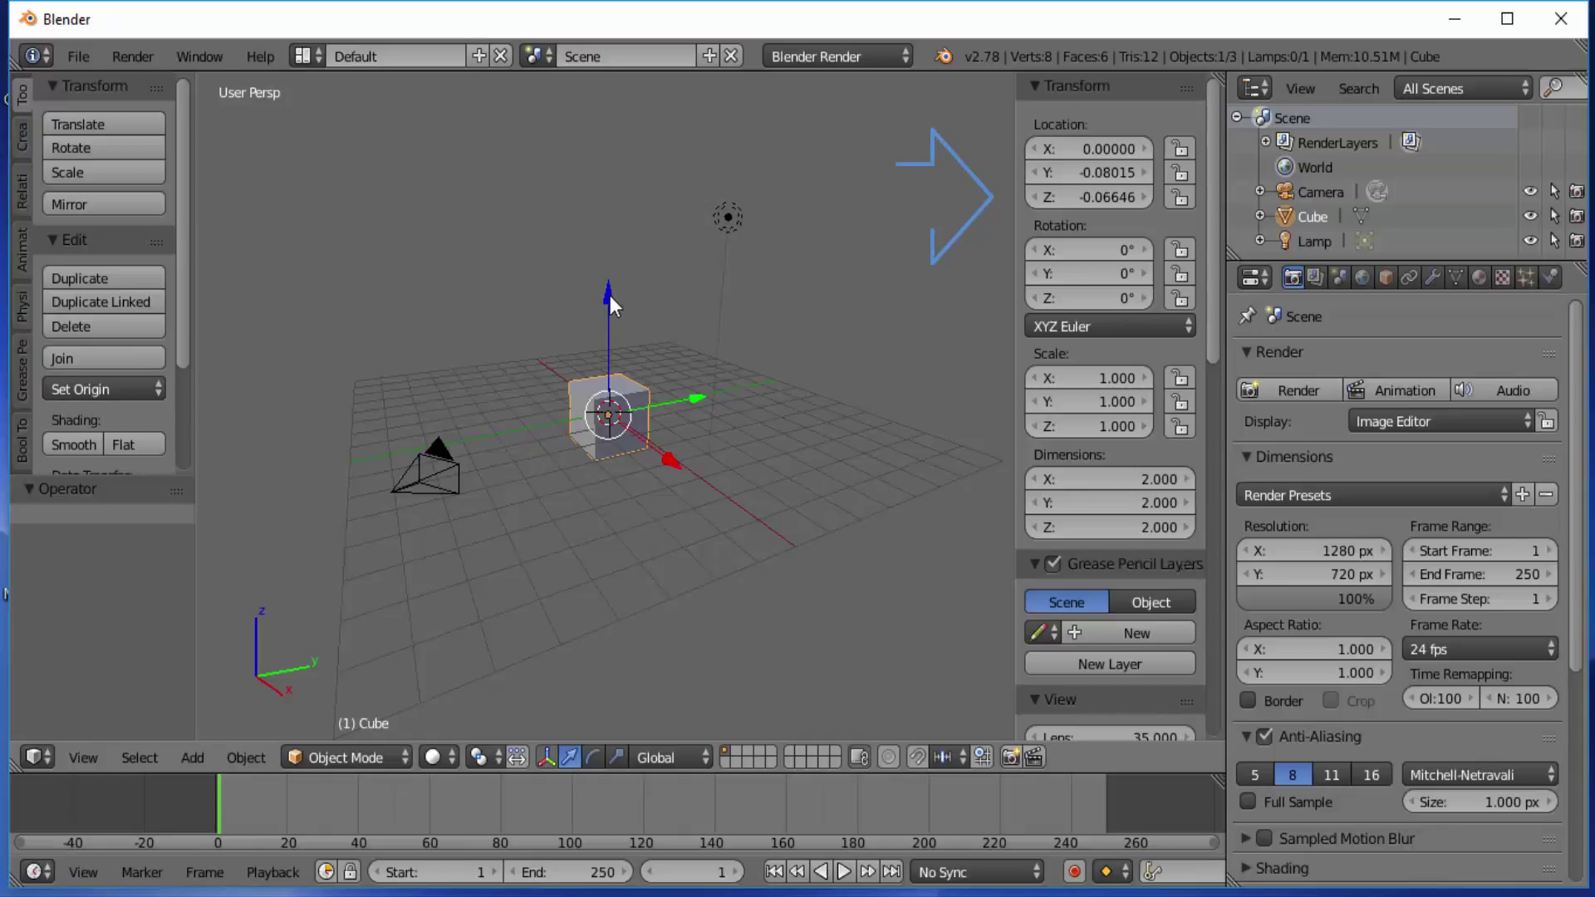
{"action": "mouse_move", "coordinate": [610, 294]}
{"action": "left_mouse_down"}
{"action": "mouse_move", "coordinate": [624, 159]}
{"action": "mouse_move", "coordinate": [627, 292]}
{"action": "mouse_move", "coordinate": [650, 101]}
{"action": "mouse_move", "coordinate": [631, 314]}
{"action": "left_mouse_up"}
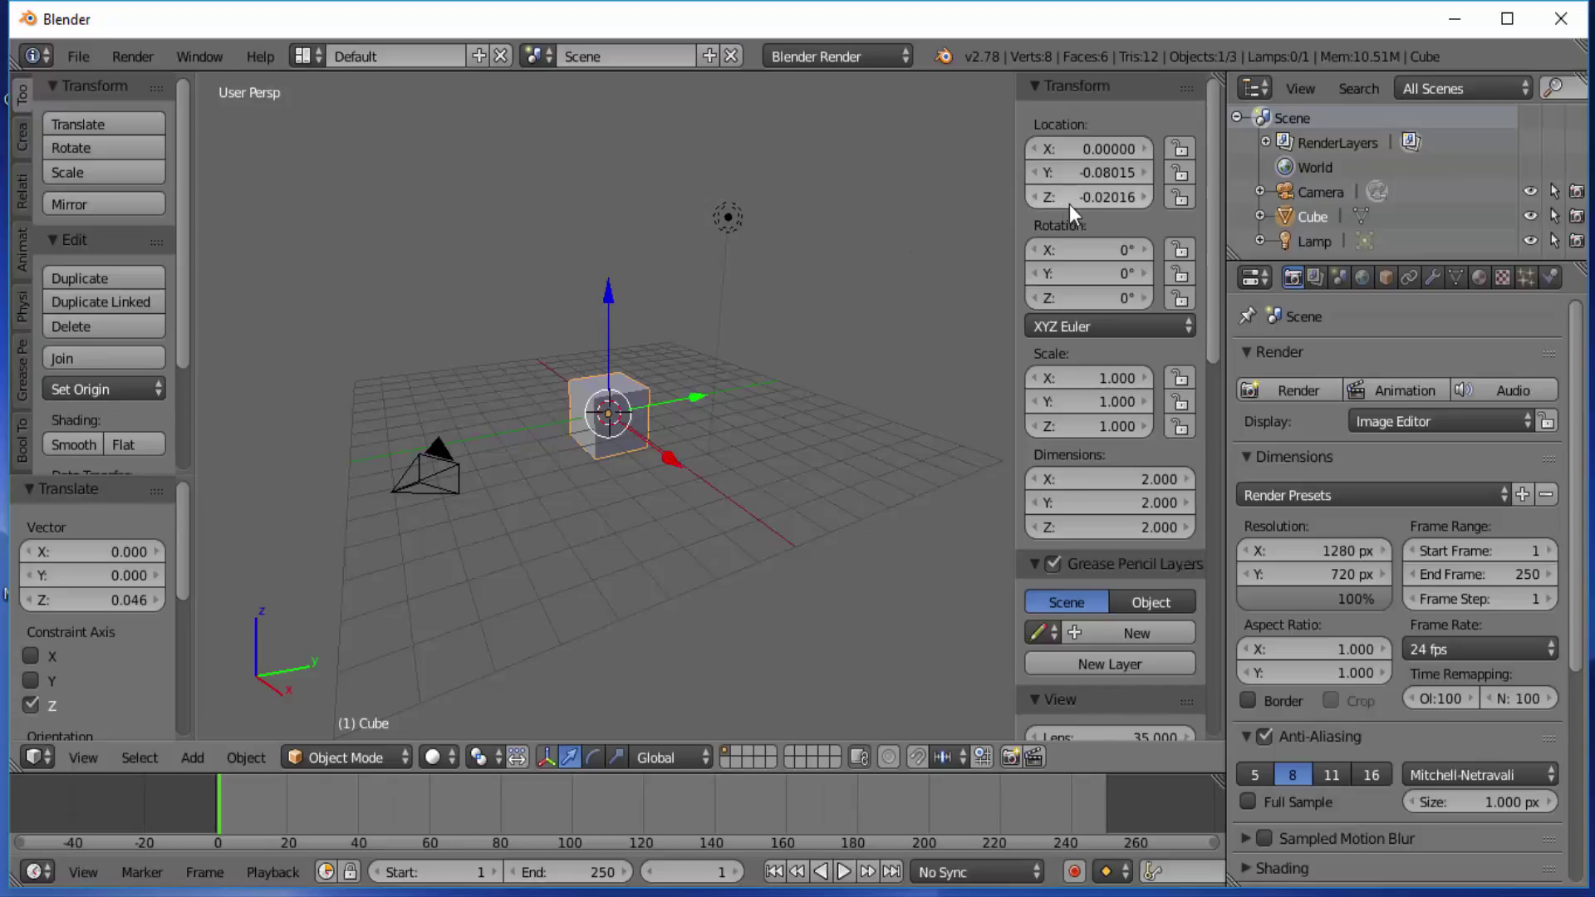
{"action": "mouse_move", "coordinate": [608, 294]}
{"action": "left_mouse_down"}
{"action": "mouse_move", "coordinate": [617, 206]}
{"action": "mouse_move", "coordinate": [613, 352]}
{"action": "mouse_move", "coordinate": [626, 297]}
{"action": "left_mouse_up"}
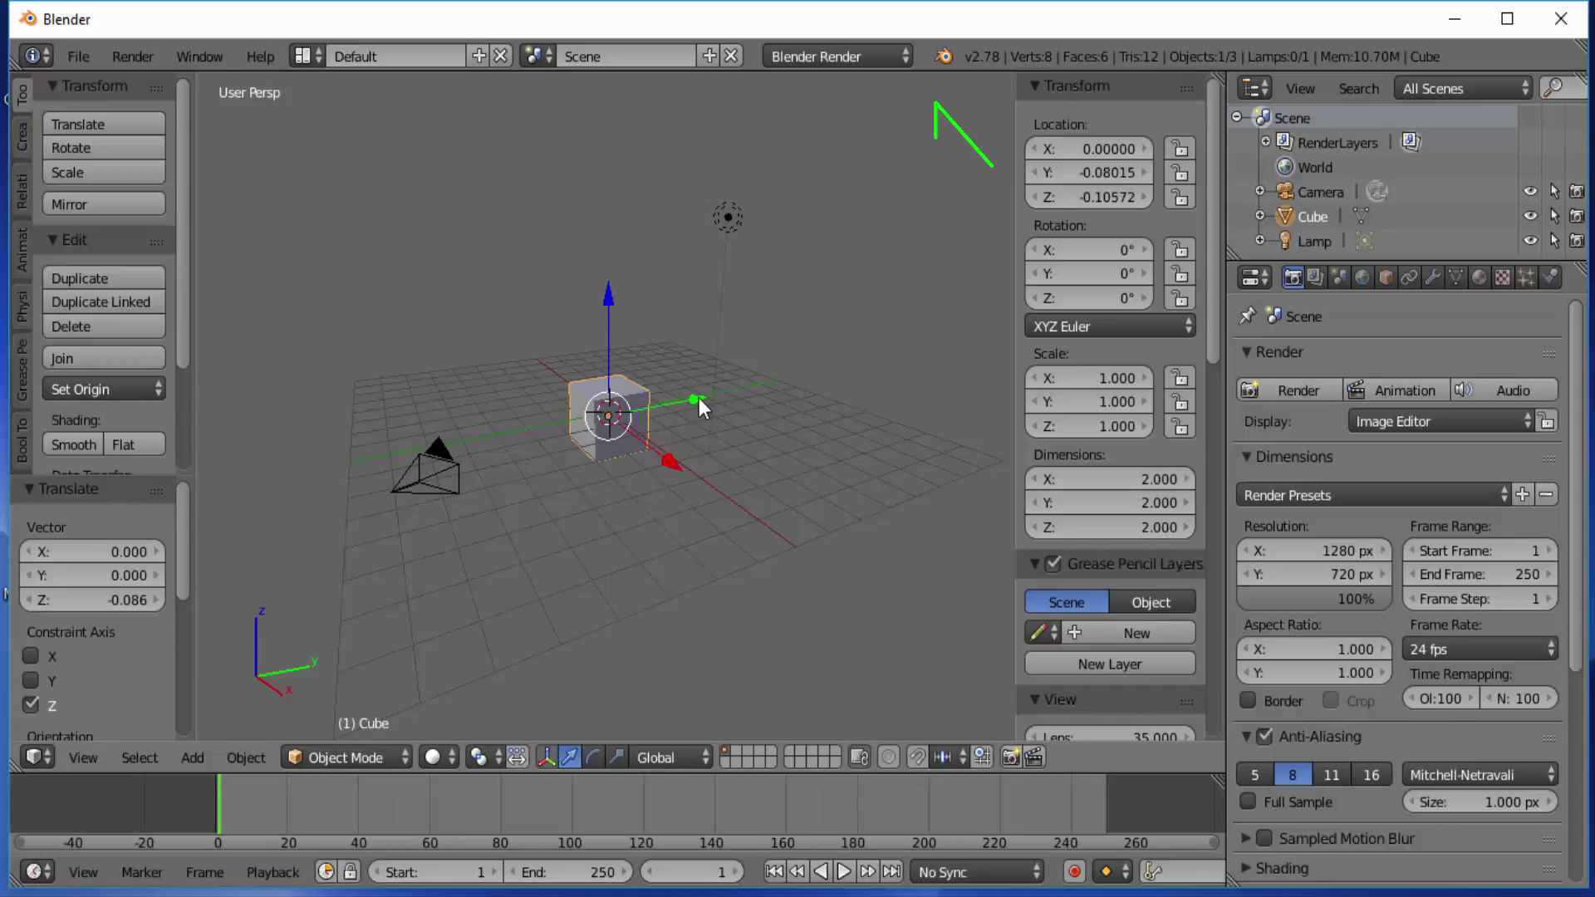
{"action": "left_click_drag", "start_coordinate": [699, 397], "coordinate": [691, 346]}
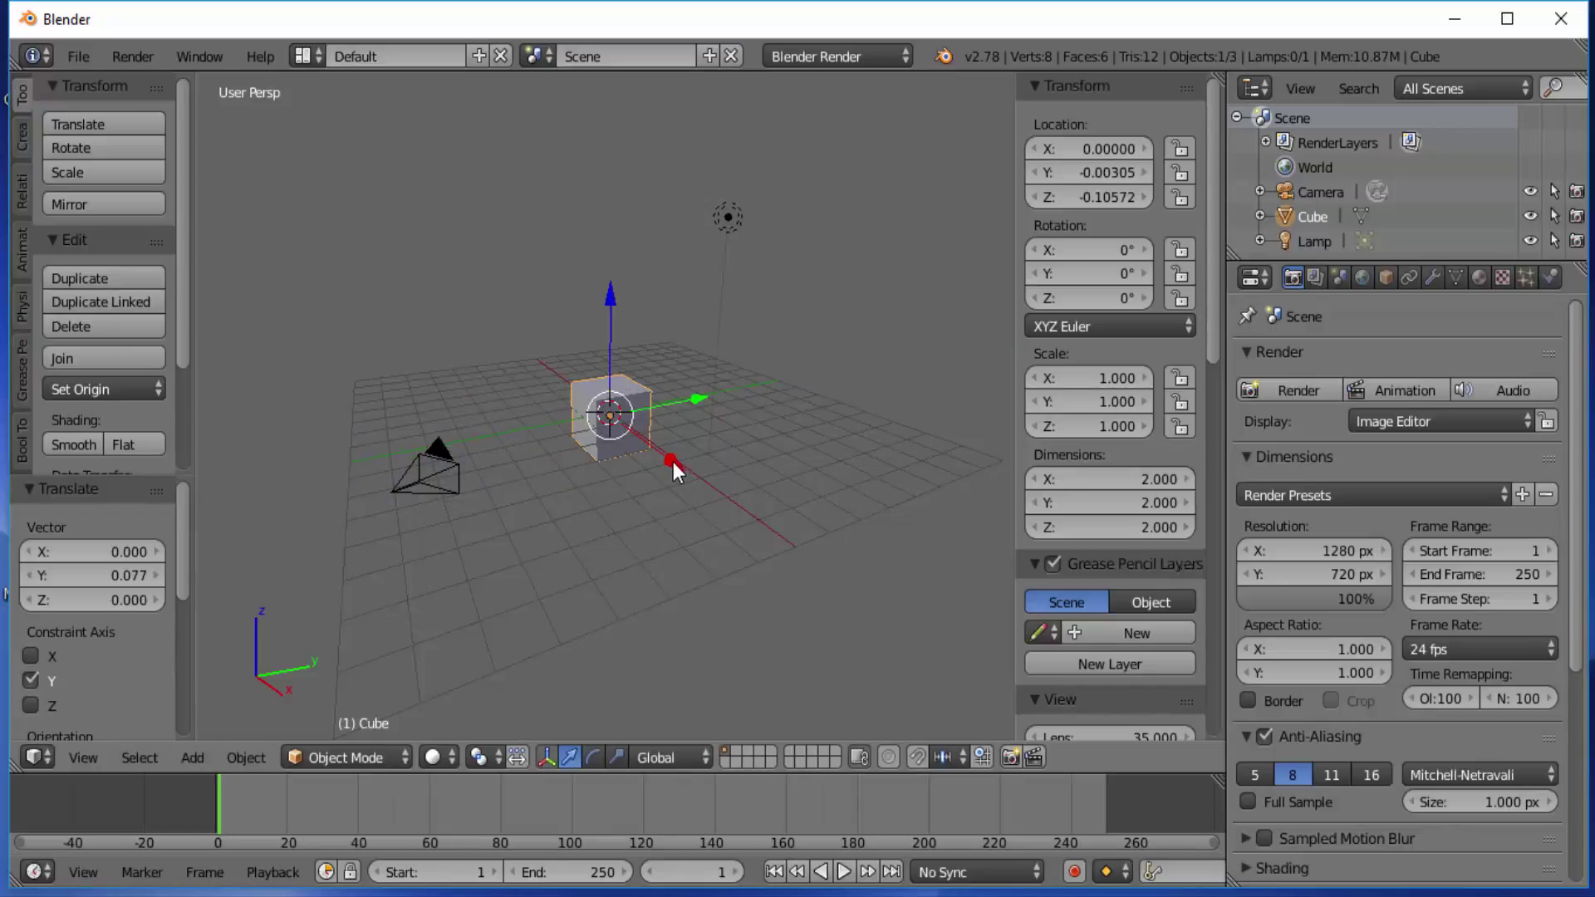
{"action": "mouse_move", "coordinate": [673, 462]}
{"action": "left_mouse_down"}
{"action": "mouse_move", "coordinate": [782, 538]}
{"action": "mouse_move", "coordinate": [579, 371]}
{"action": "mouse_move", "coordinate": [692, 432]}
{"action": "left_mouse_up"}
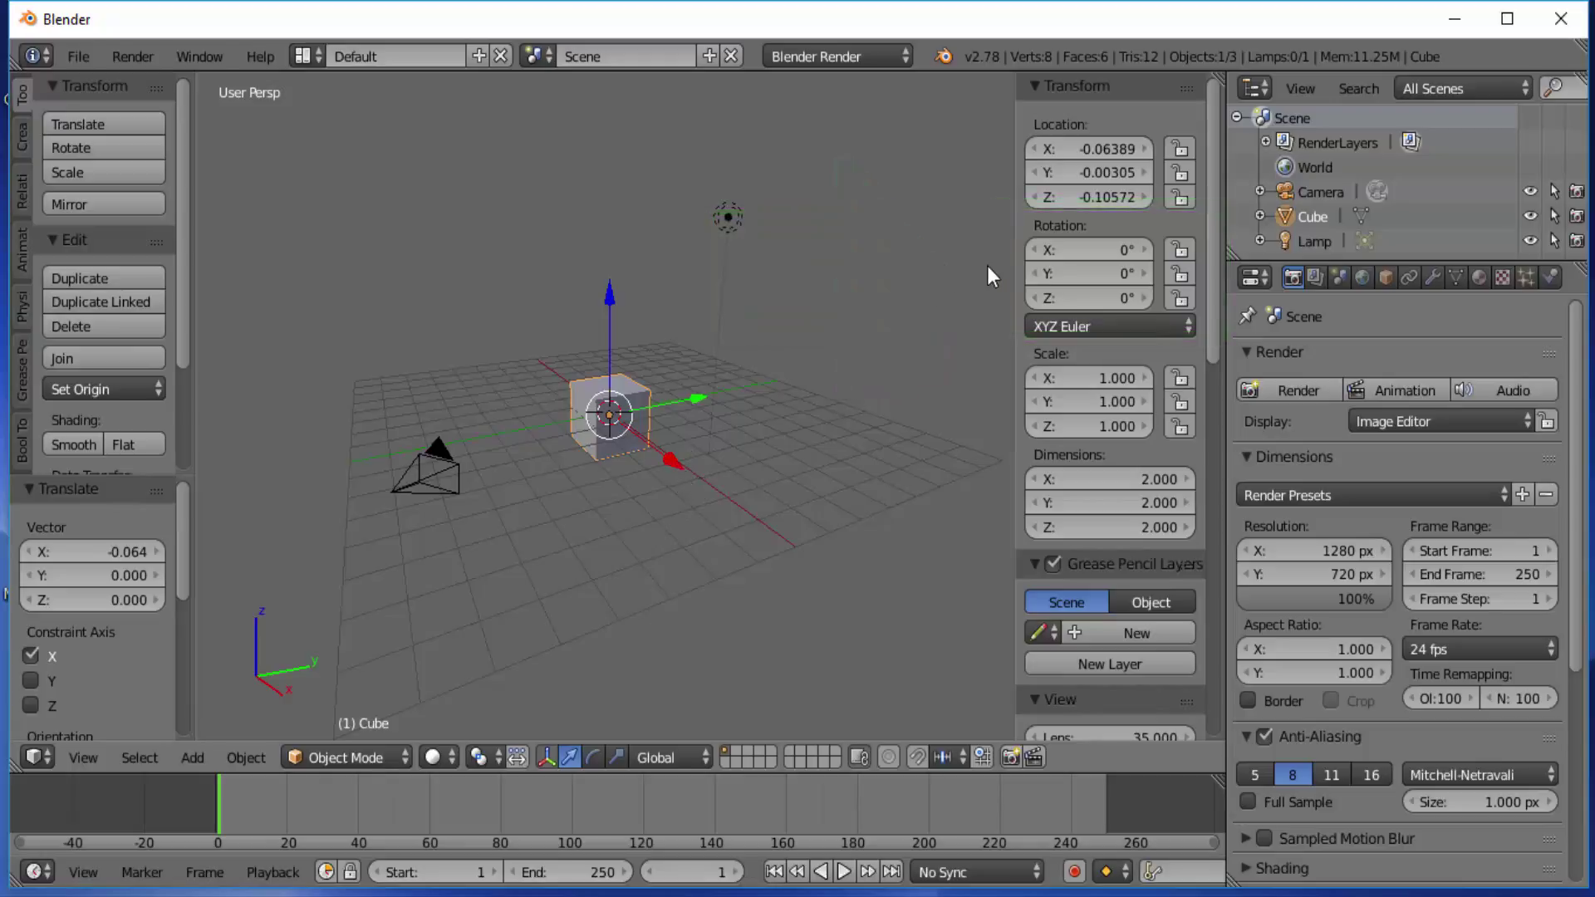
{"action": "key", "text": "r"}
{"action": "key", "text": "x"}
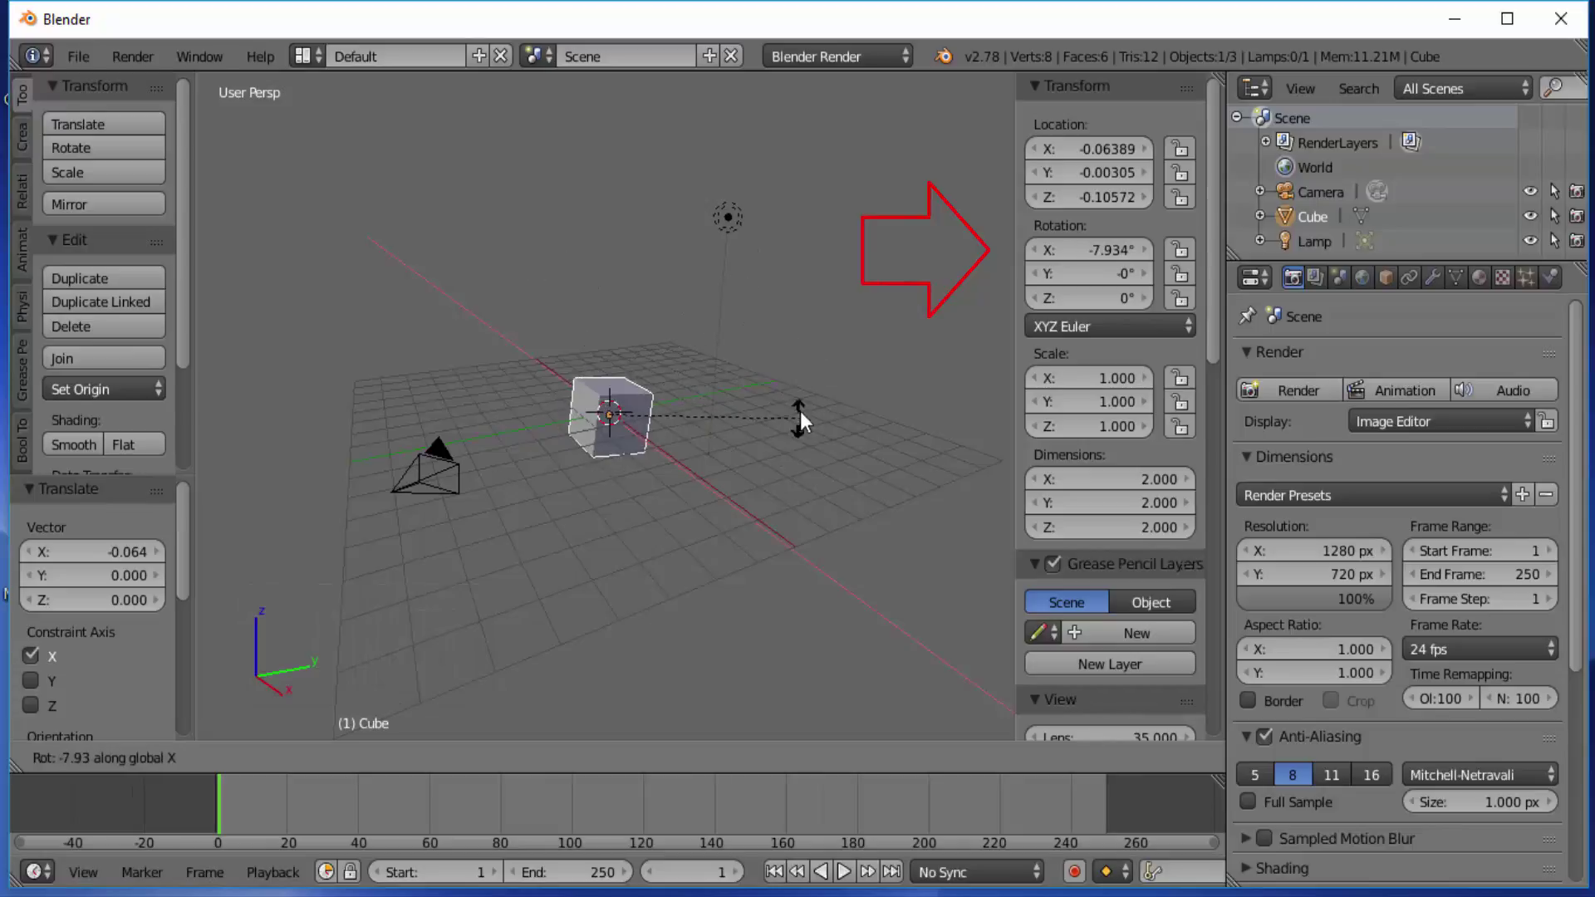
{"action": "key", "text": "Escape"}
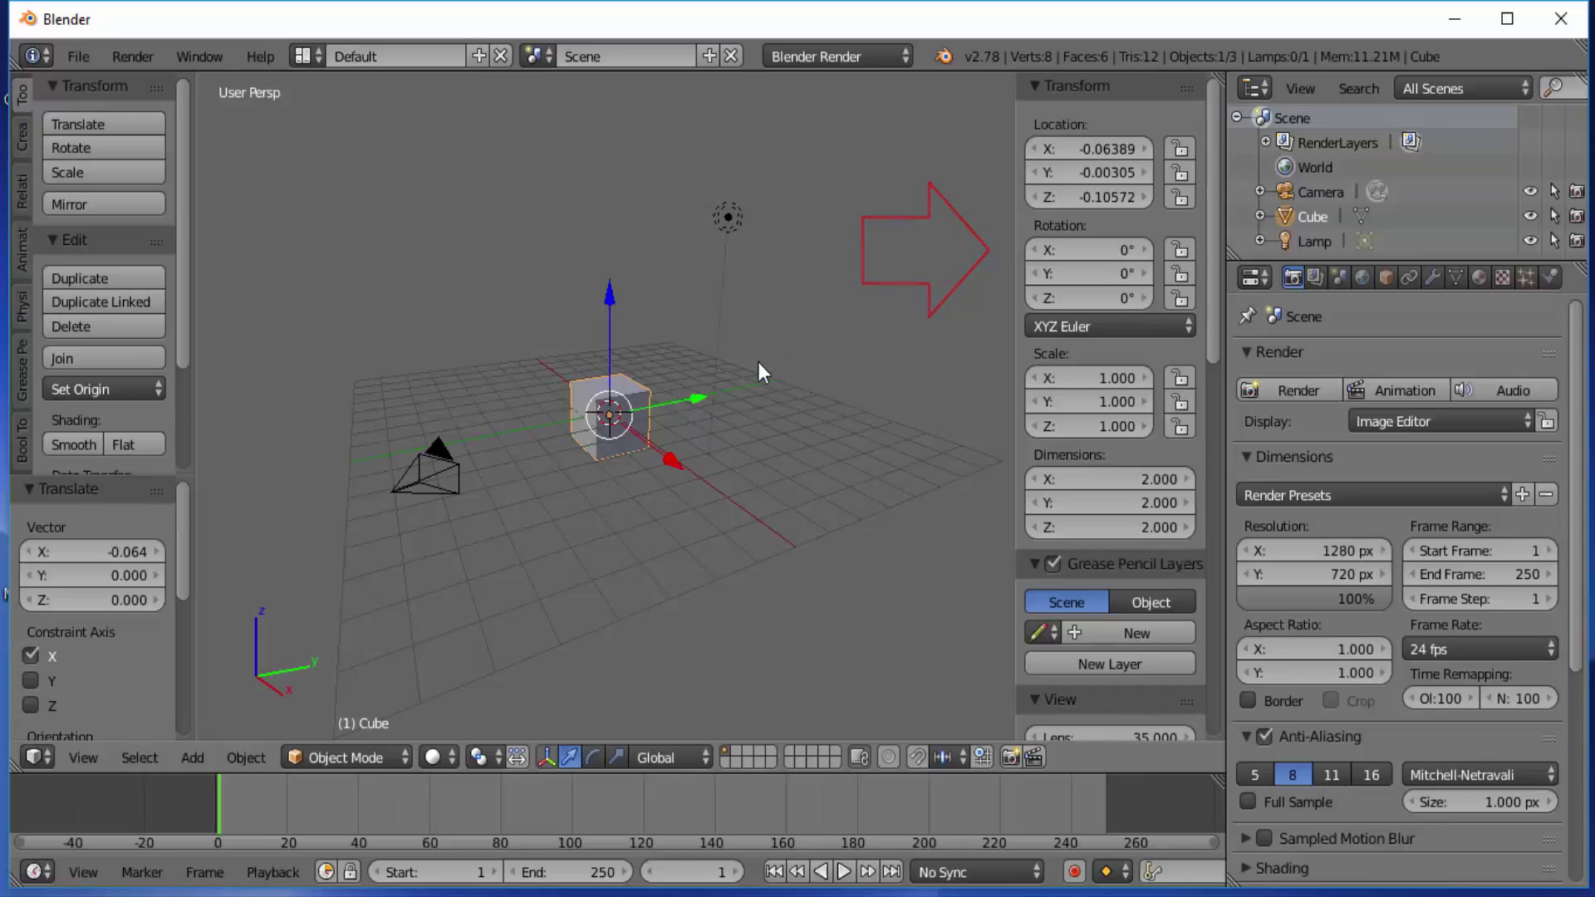
Set the cube's X rotation to 45° and reset it to 0°
{"action": "left_click", "coordinate": [1070, 249]}
{"action": "type", "text": "45"}
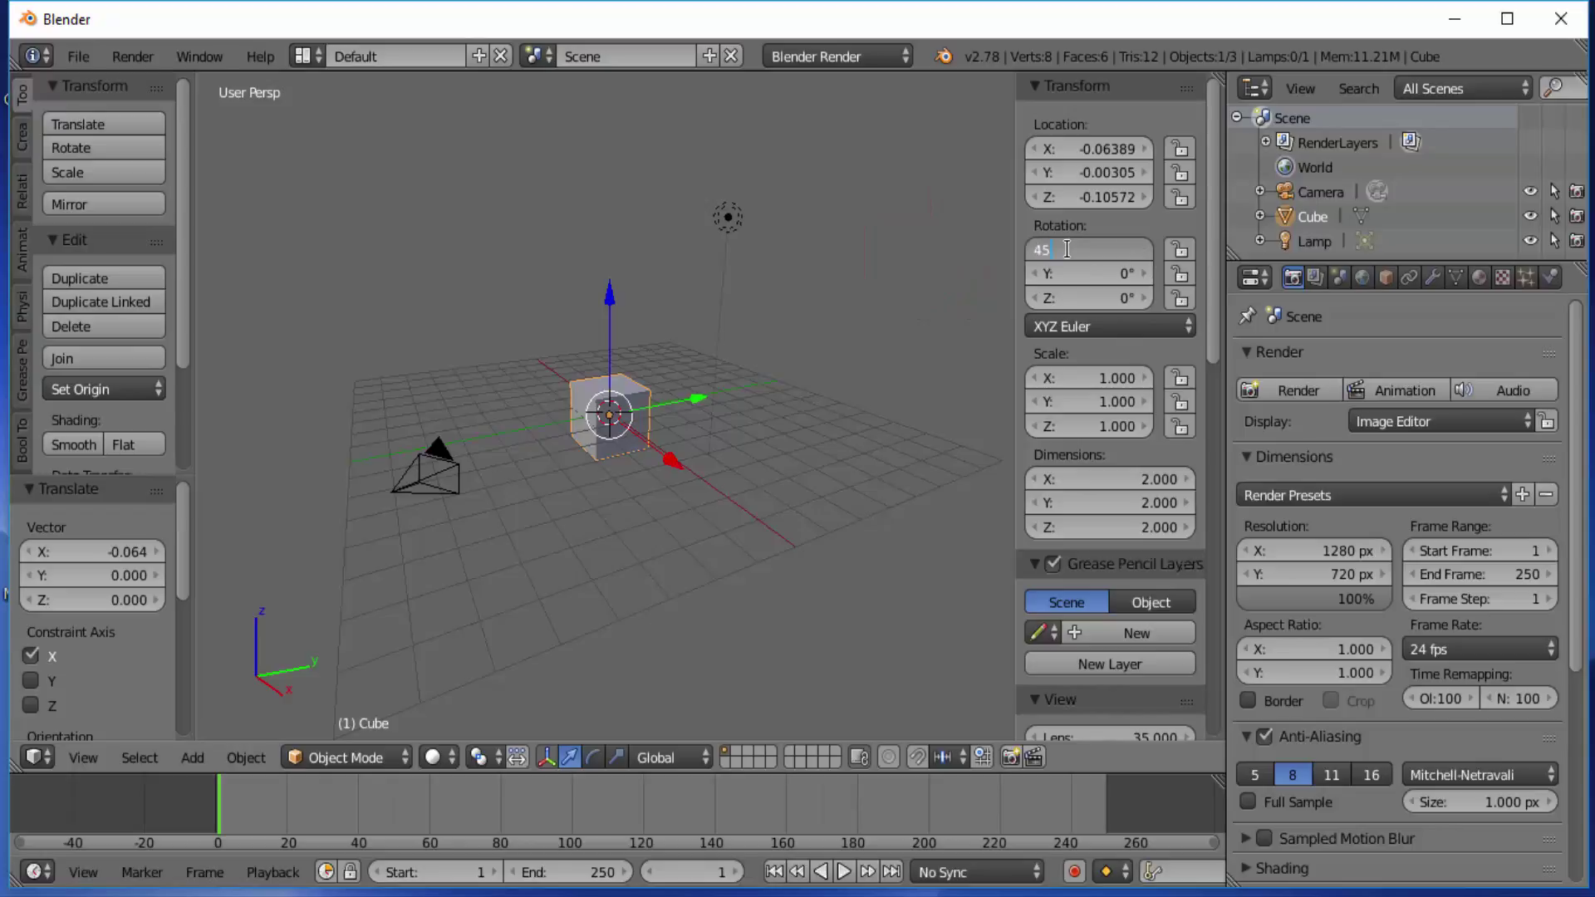
{"action": "key", "text": "Return"}
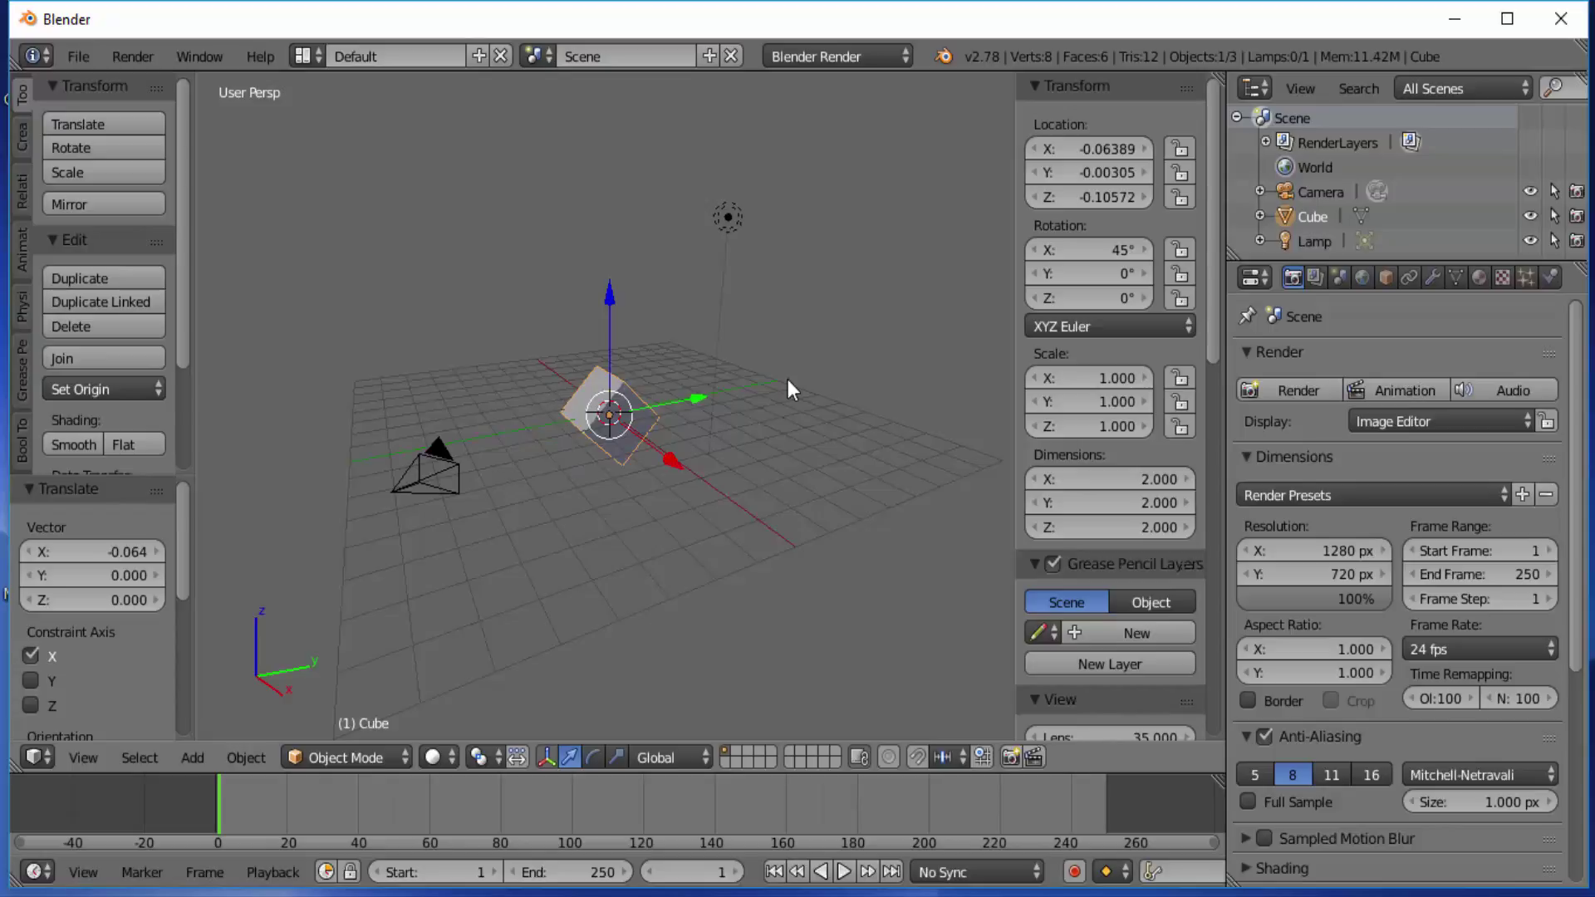
{"action": "left_click", "coordinate": [1118, 251]}
{"action": "type", "text": "0"}
{"action": "key", "text": "Return"}
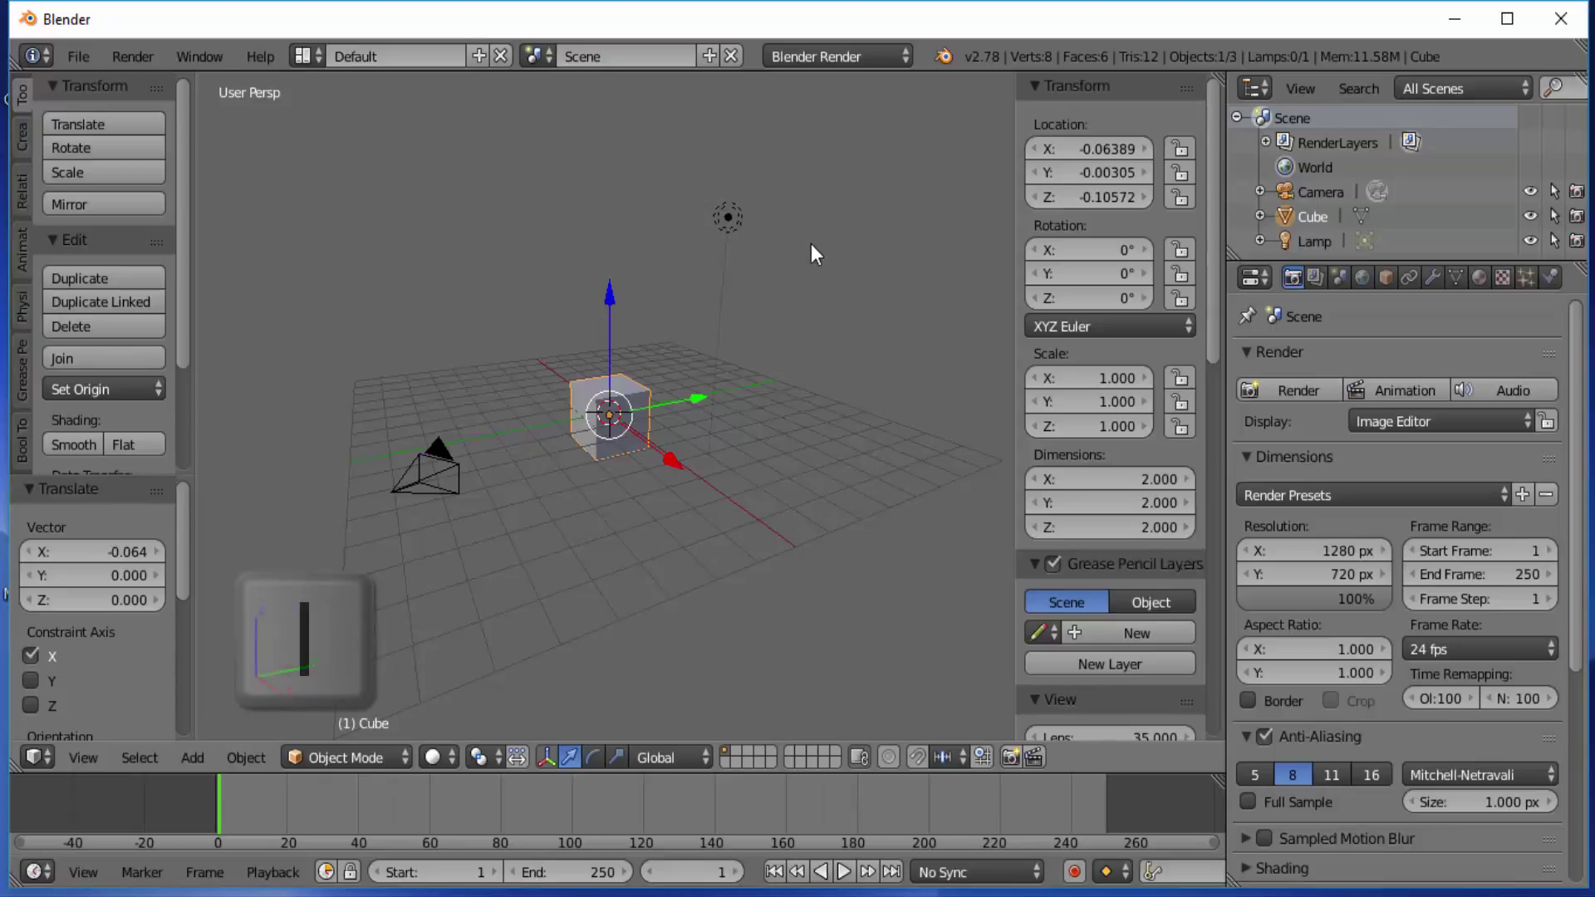
Bring up the keyframe types that can be inserted for the cube and look through them
{"action": "key", "text": "i"}
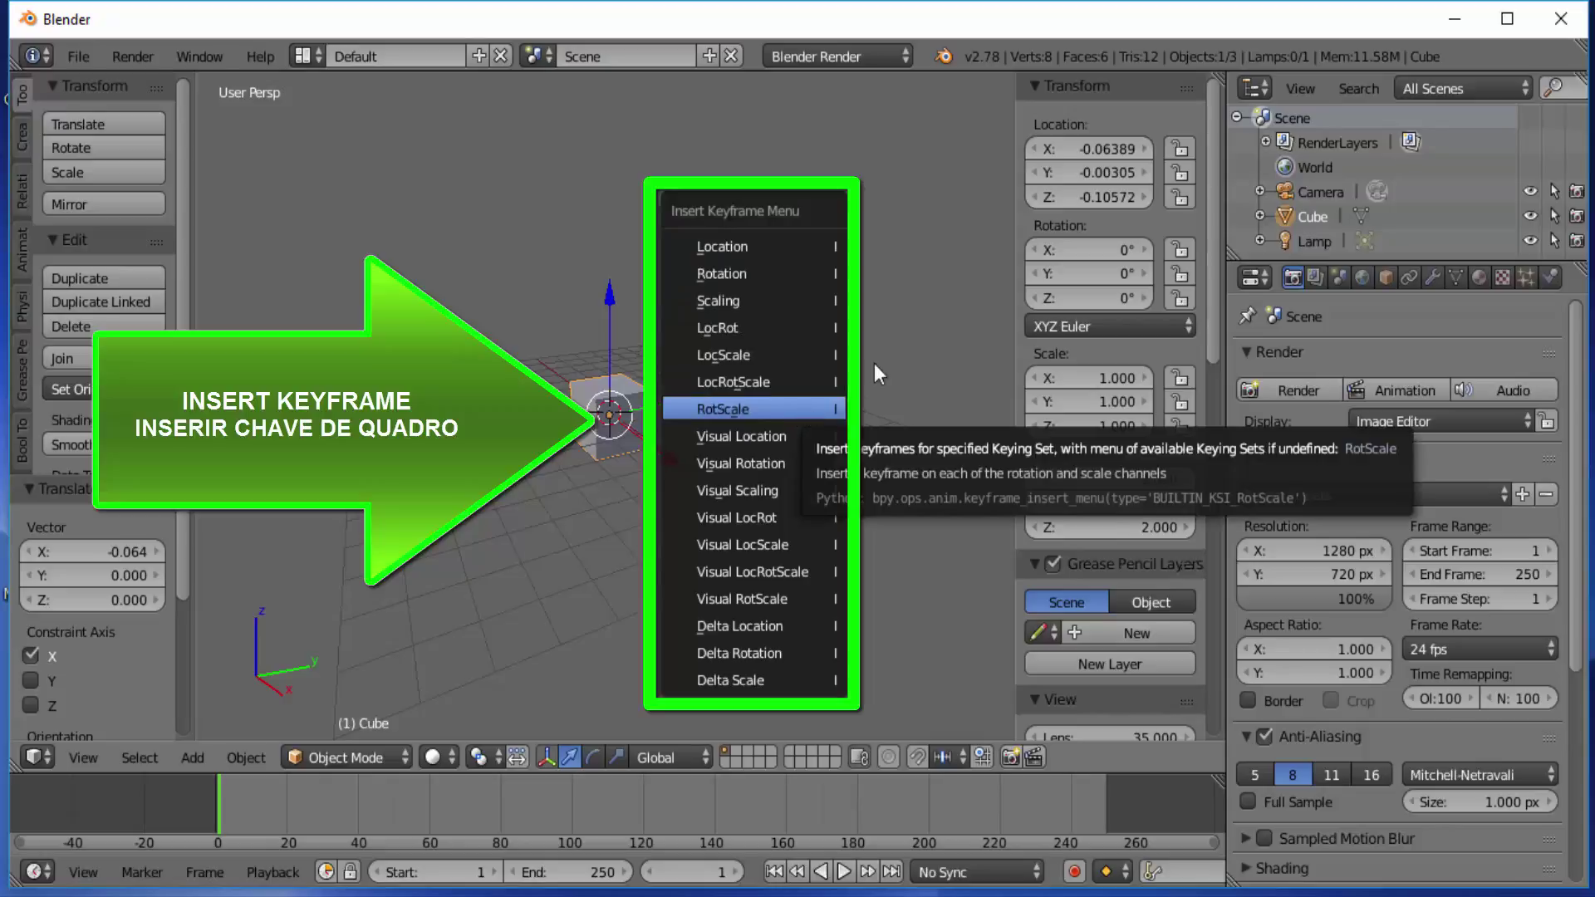
{"action": "left_click", "coordinate": [776, 407]}
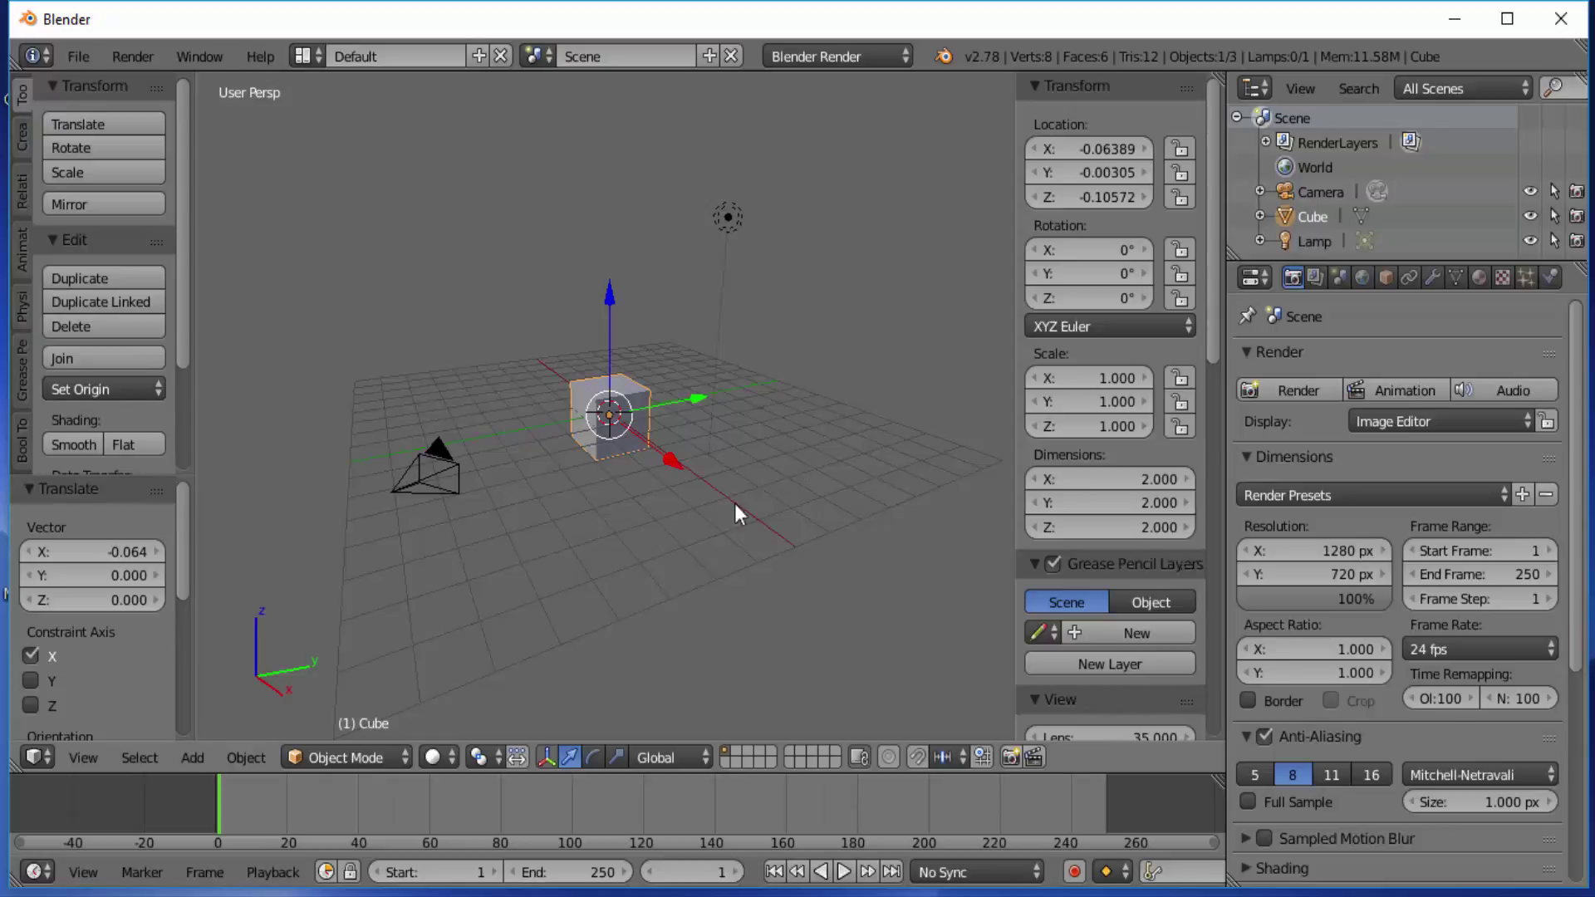
Place the timeline's current-frame marker on frame 1
{"action": "left_click", "coordinate": [218, 809]}
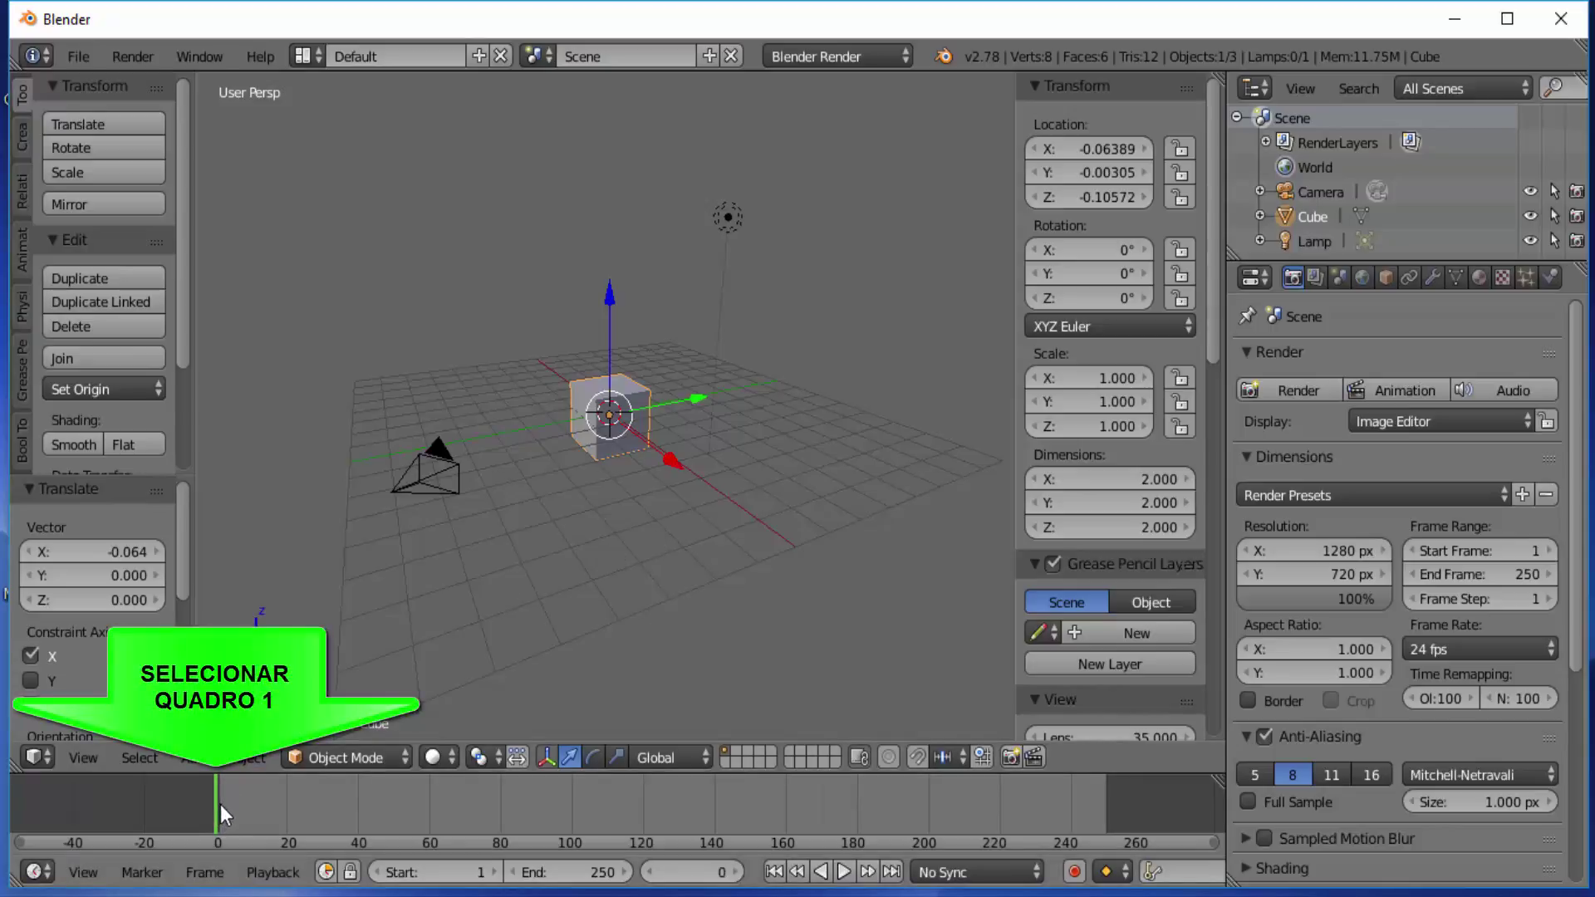
{"action": "left_click", "coordinate": [221, 804]}
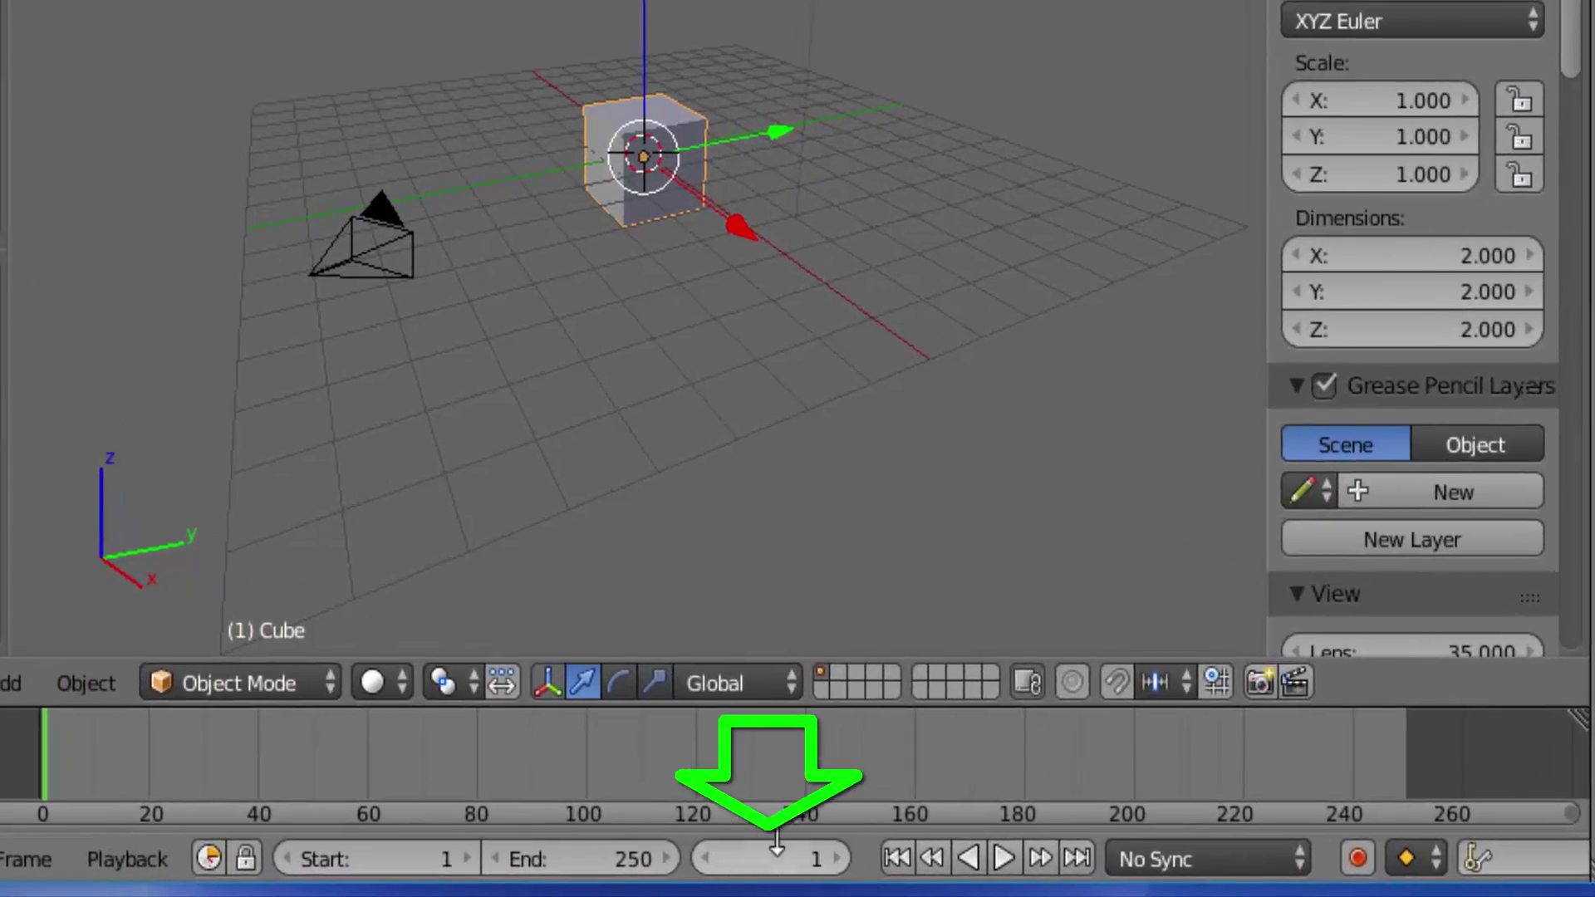
Advance the current frame one frame at a time up to frame 29
{"action": "left_click", "coordinate": [837, 858]}
{"action": "left_click", "coordinate": [837, 859]}
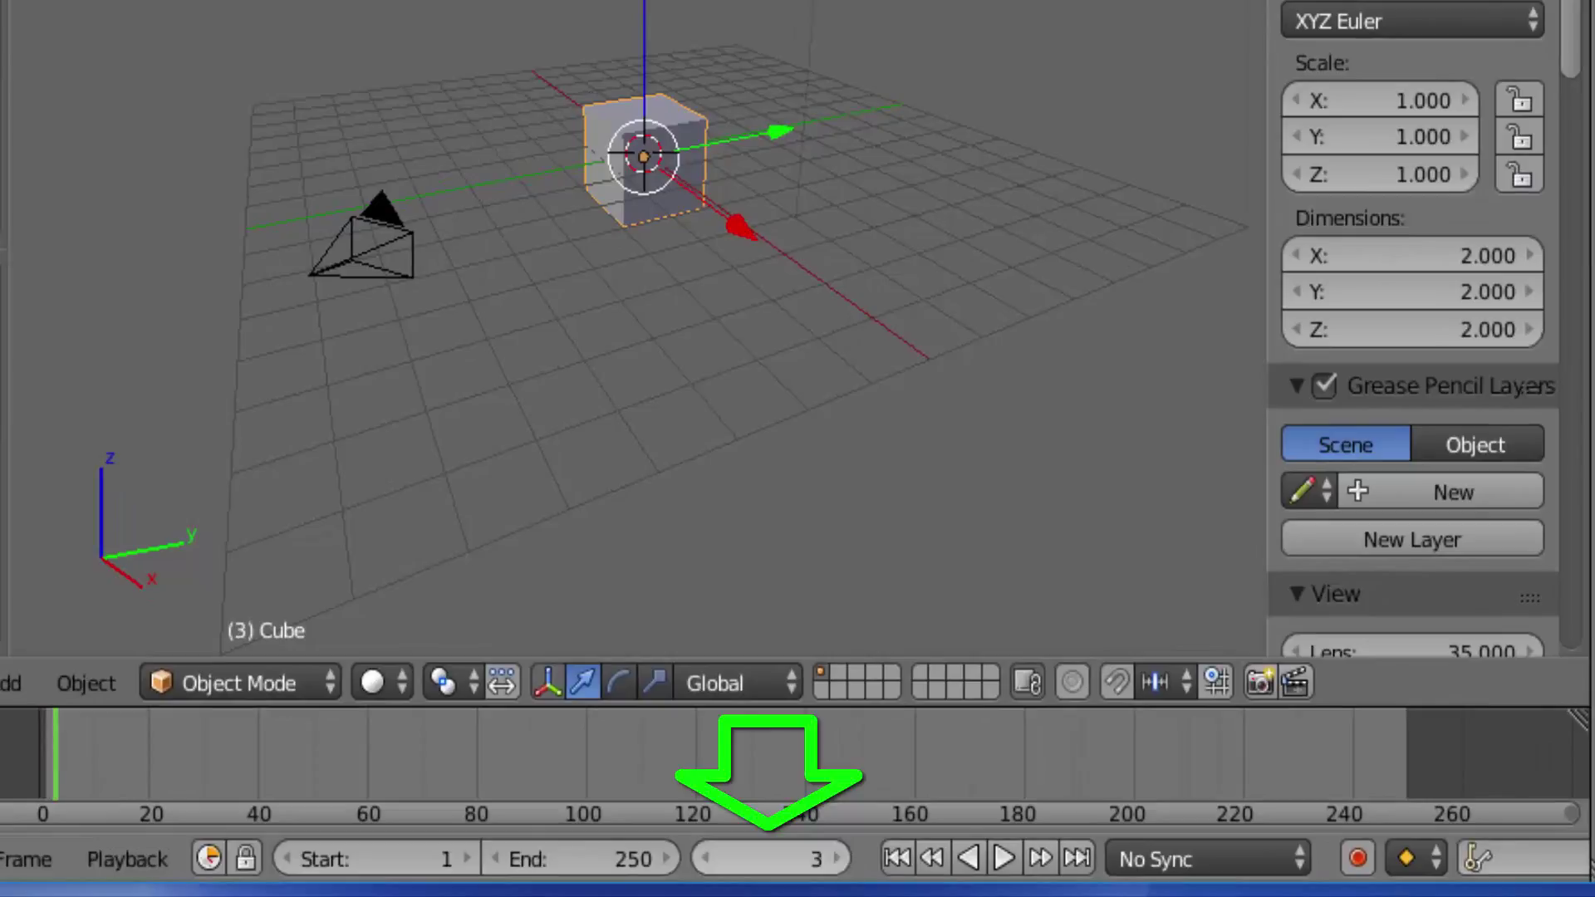
{"action": "left_click", "coordinate": [837, 859]}
{"action": "left_click", "coordinate": [837, 859]}
{"action": "left_click", "coordinate": [838, 859]}
{"action": "left_click", "coordinate": [837, 858]}
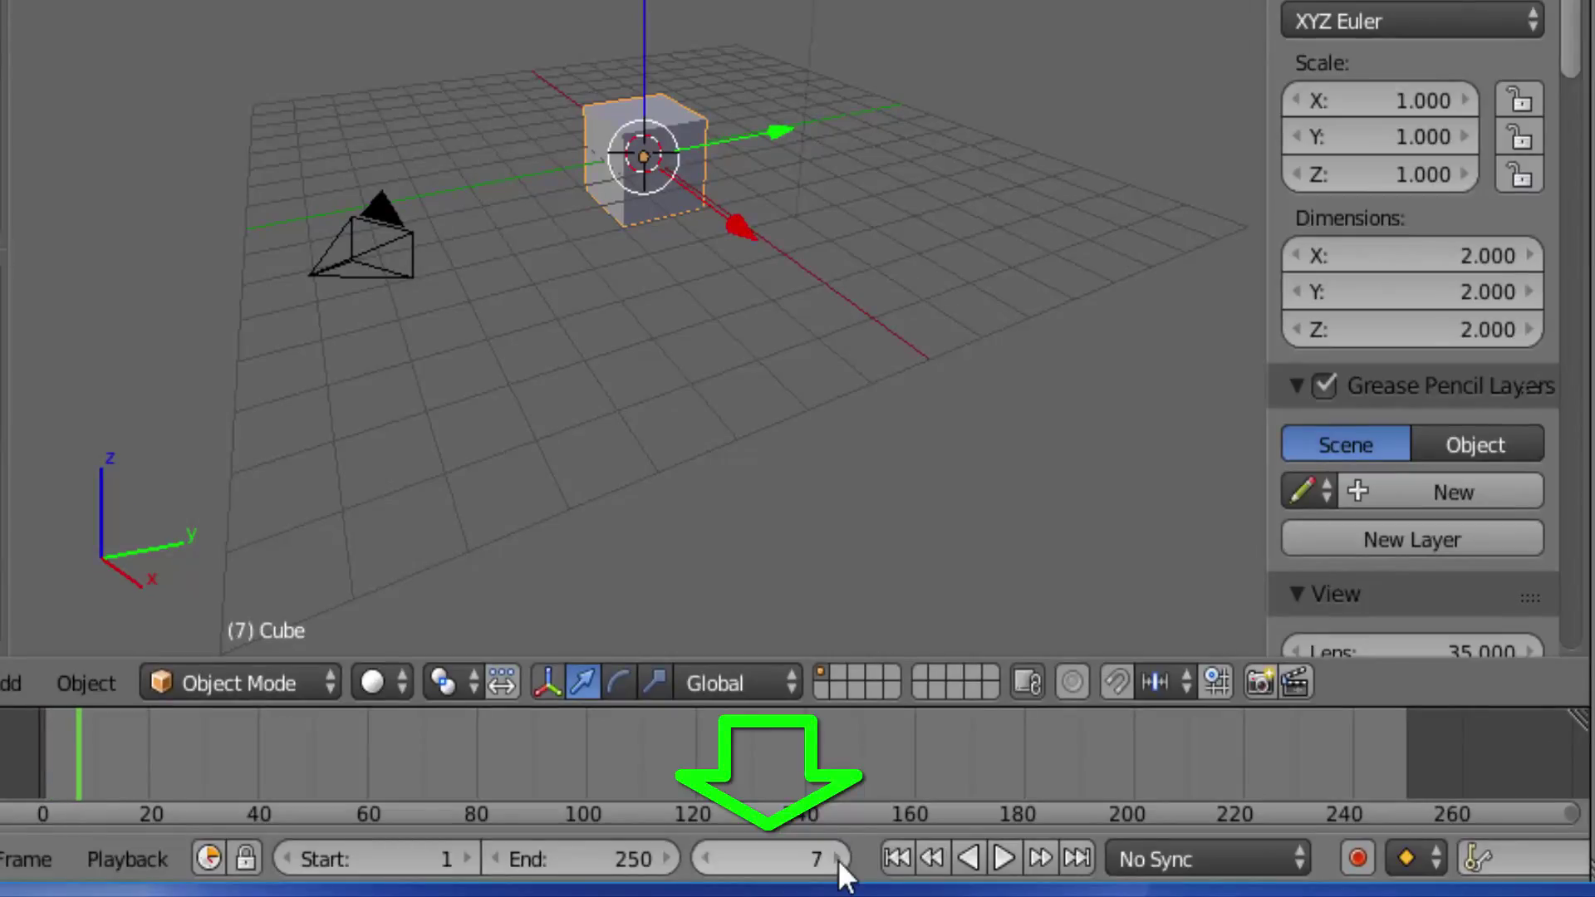
{"action": "left_click", "coordinate": [837, 859]}
{"action": "left_click", "coordinate": [837, 859]}
{"action": "left_click", "coordinate": [837, 859]}
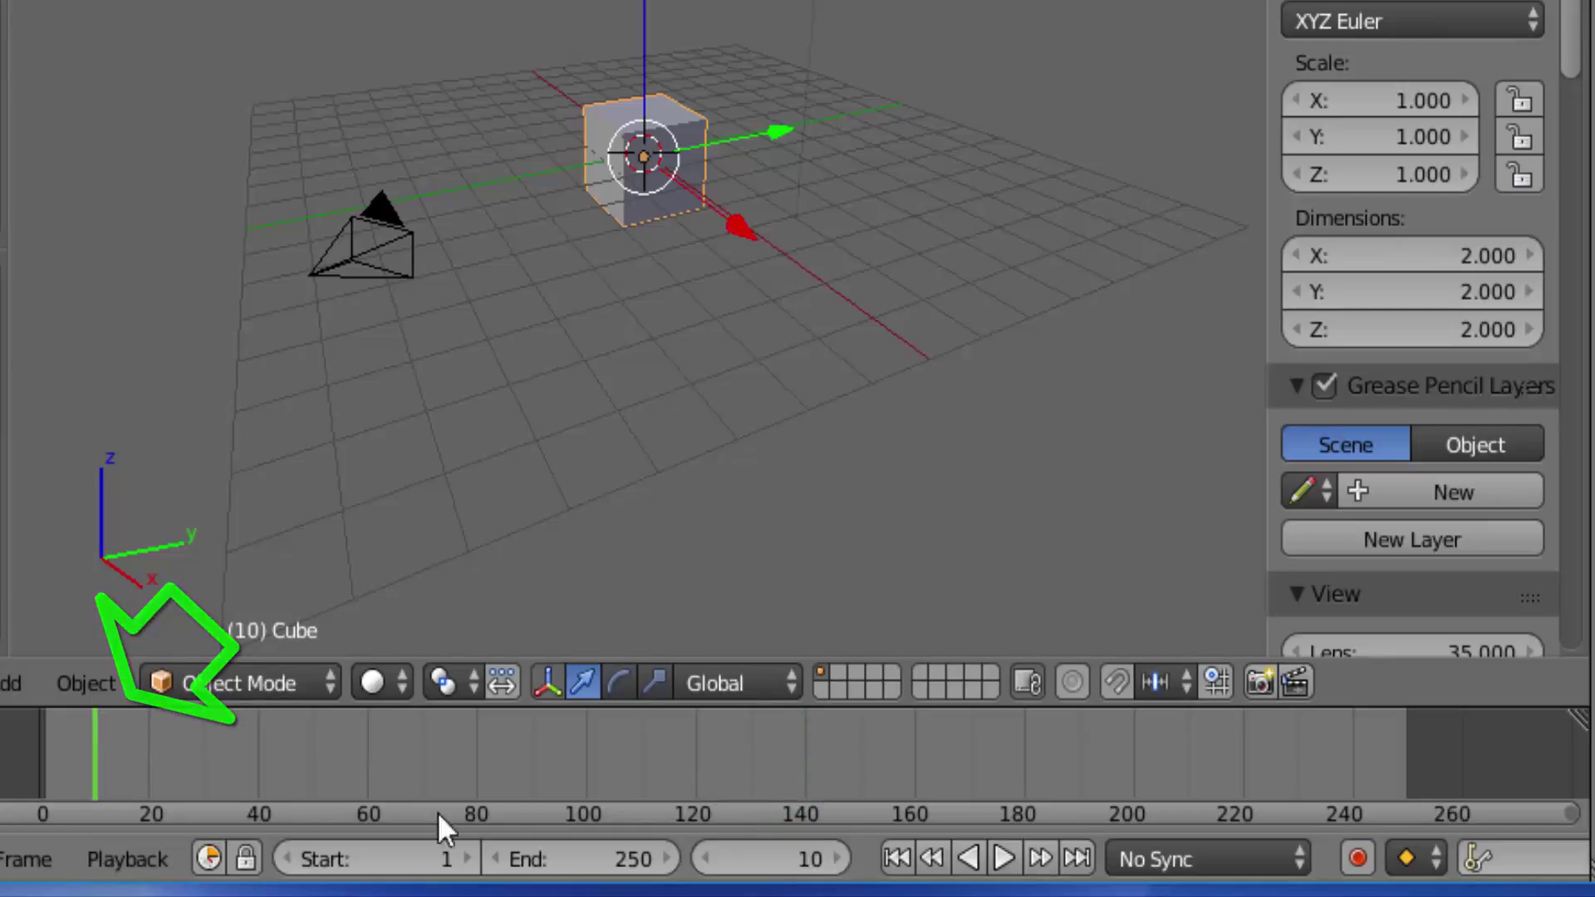
{"action": "left_click", "coordinate": [837, 859]}
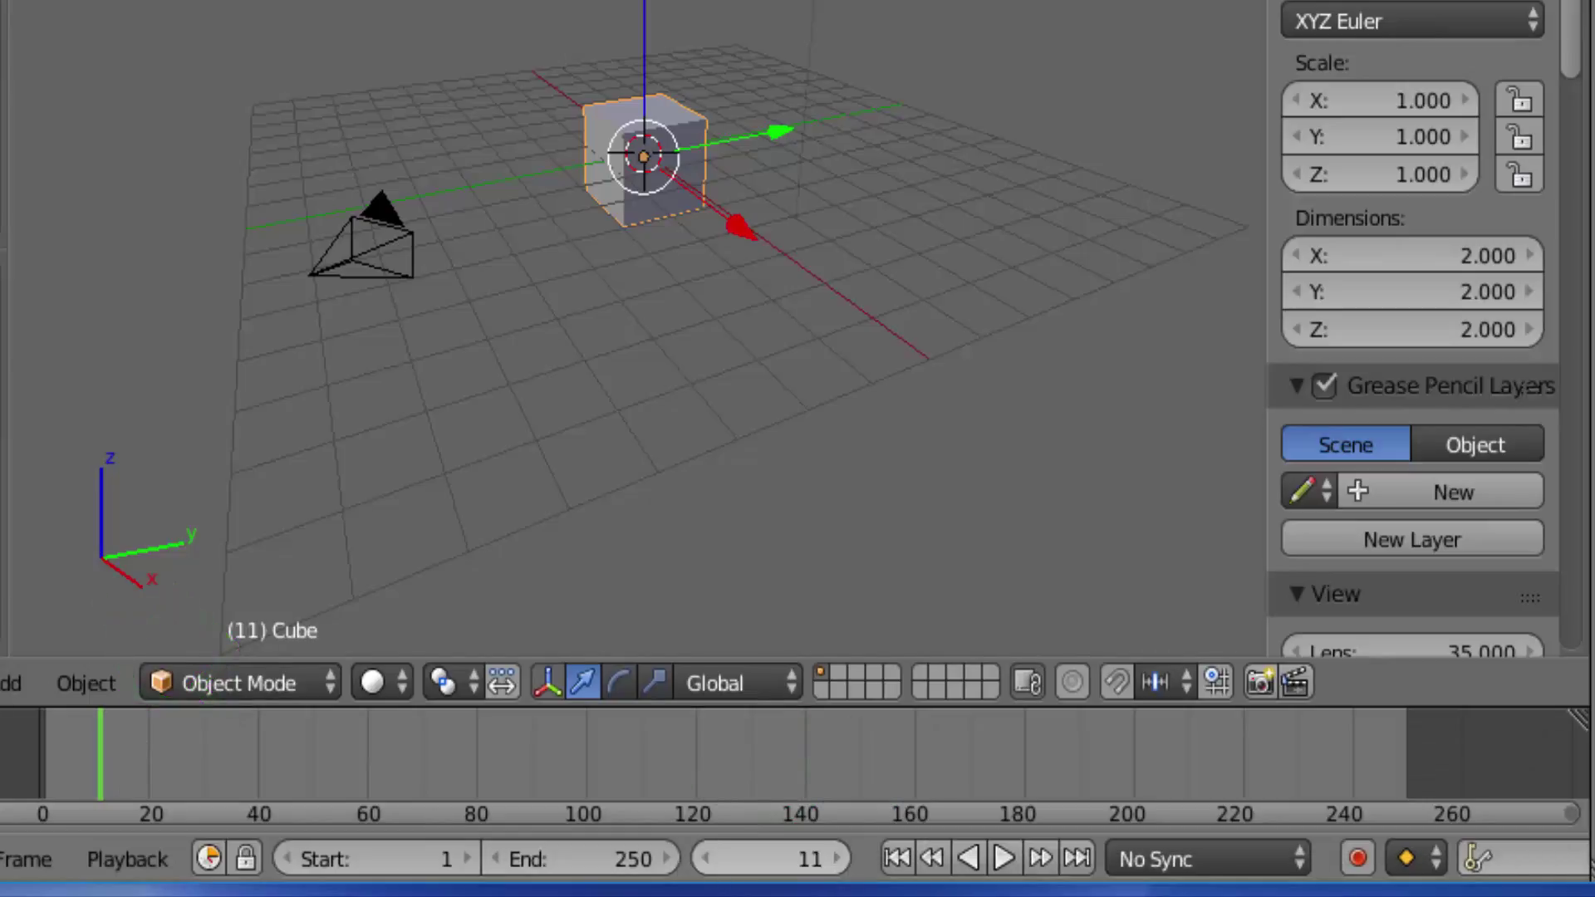
{"action": "left_click", "coordinate": [837, 859]}
{"action": "left_click", "coordinate": [837, 858]}
{"action": "left_click", "coordinate": [839, 859]}
{"action": "left_click", "coordinate": [839, 859]}
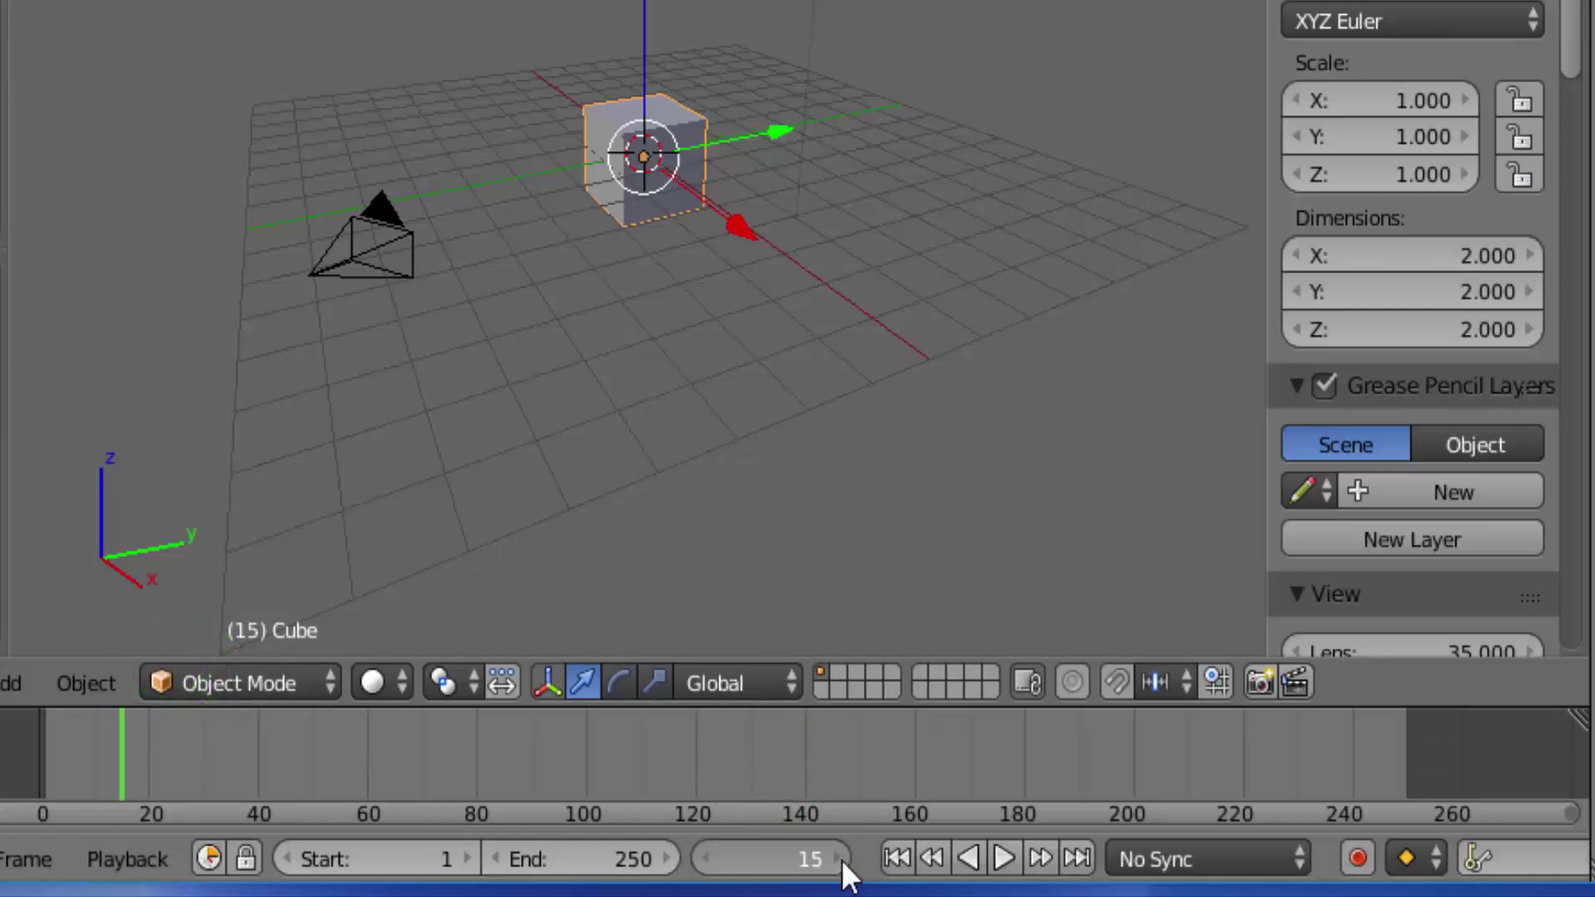
{"action": "left_click", "coordinate": [839, 859]}
{"action": "left_click", "coordinate": [839, 859]}
{"action": "left_click", "coordinate": [839, 859]}
{"action": "left_click", "coordinate": [839, 859]}
{"action": "left_click", "coordinate": [839, 859]}
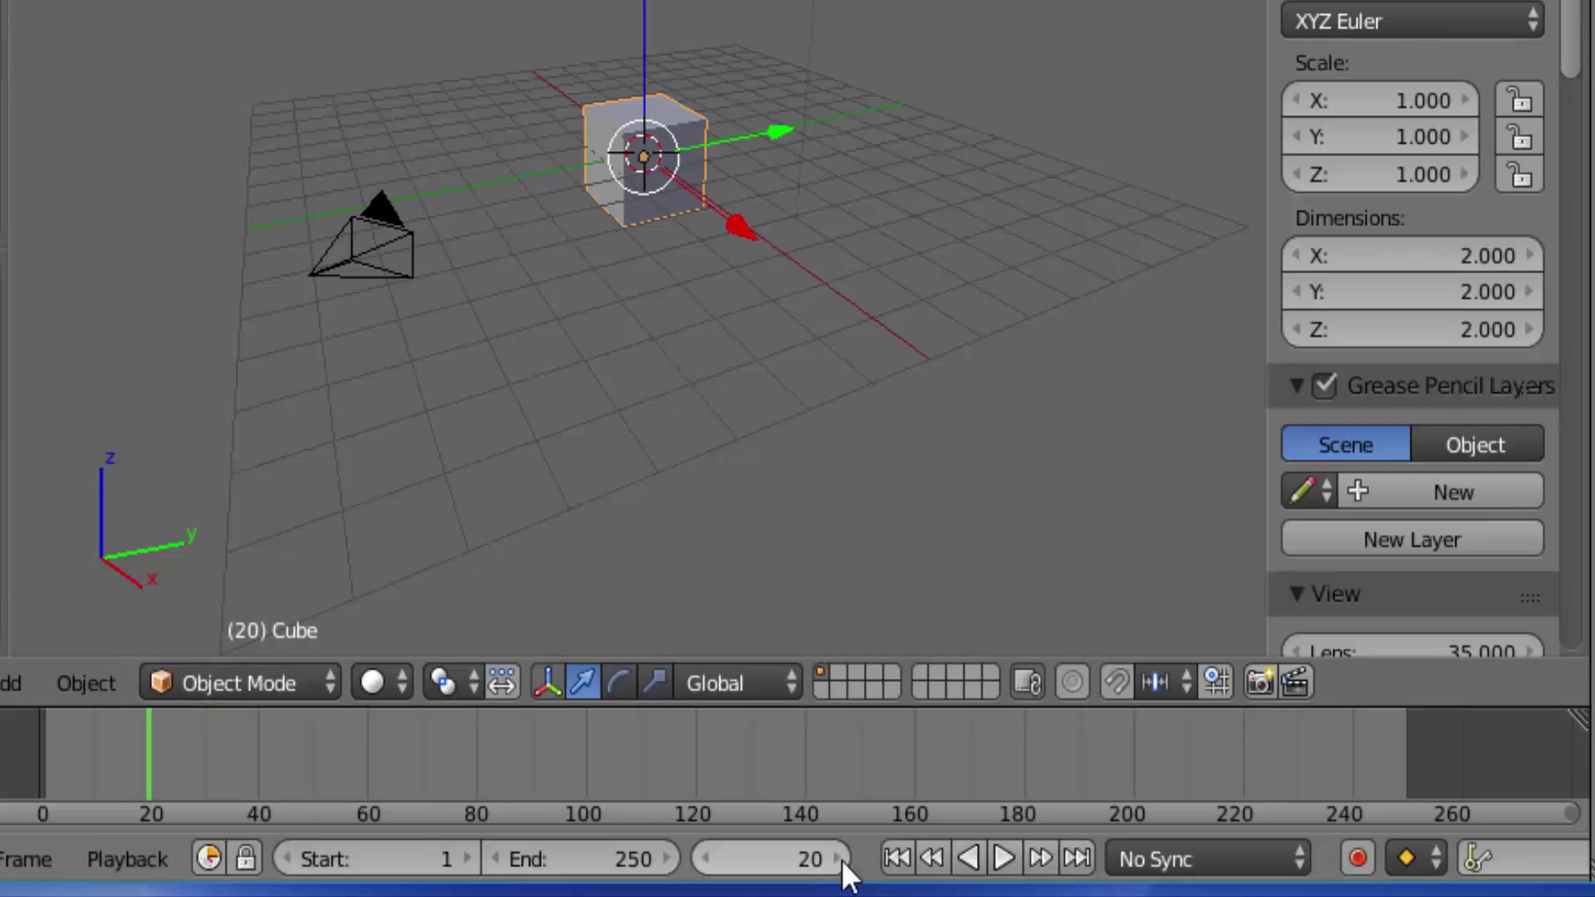
{"action": "left_click", "coordinate": [839, 859]}
{"action": "left_click", "coordinate": [839, 859]}
{"action": "left_click", "coordinate": [839, 859]}
{"action": "left_click", "coordinate": [839, 859]}
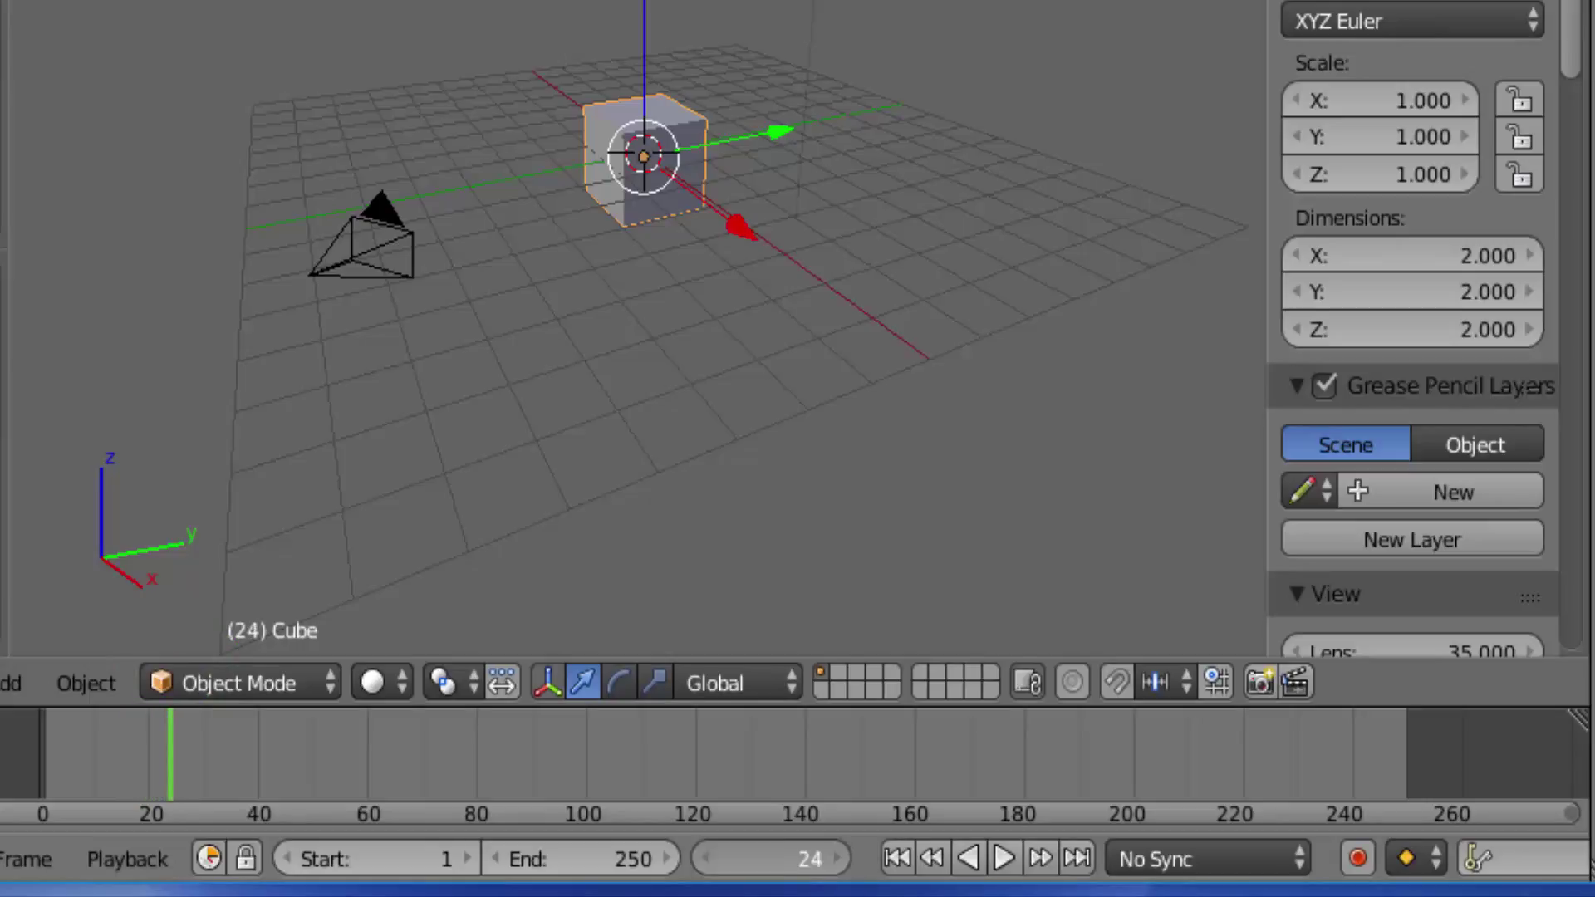
{"action": "left_click", "coordinate": [839, 859]}
{"action": "left_click", "coordinate": [839, 859]}
{"action": "left_click", "coordinate": [839, 859]}
{"action": "left_click", "coordinate": [839, 859]}
{"action": "left_click", "coordinate": [839, 858]}
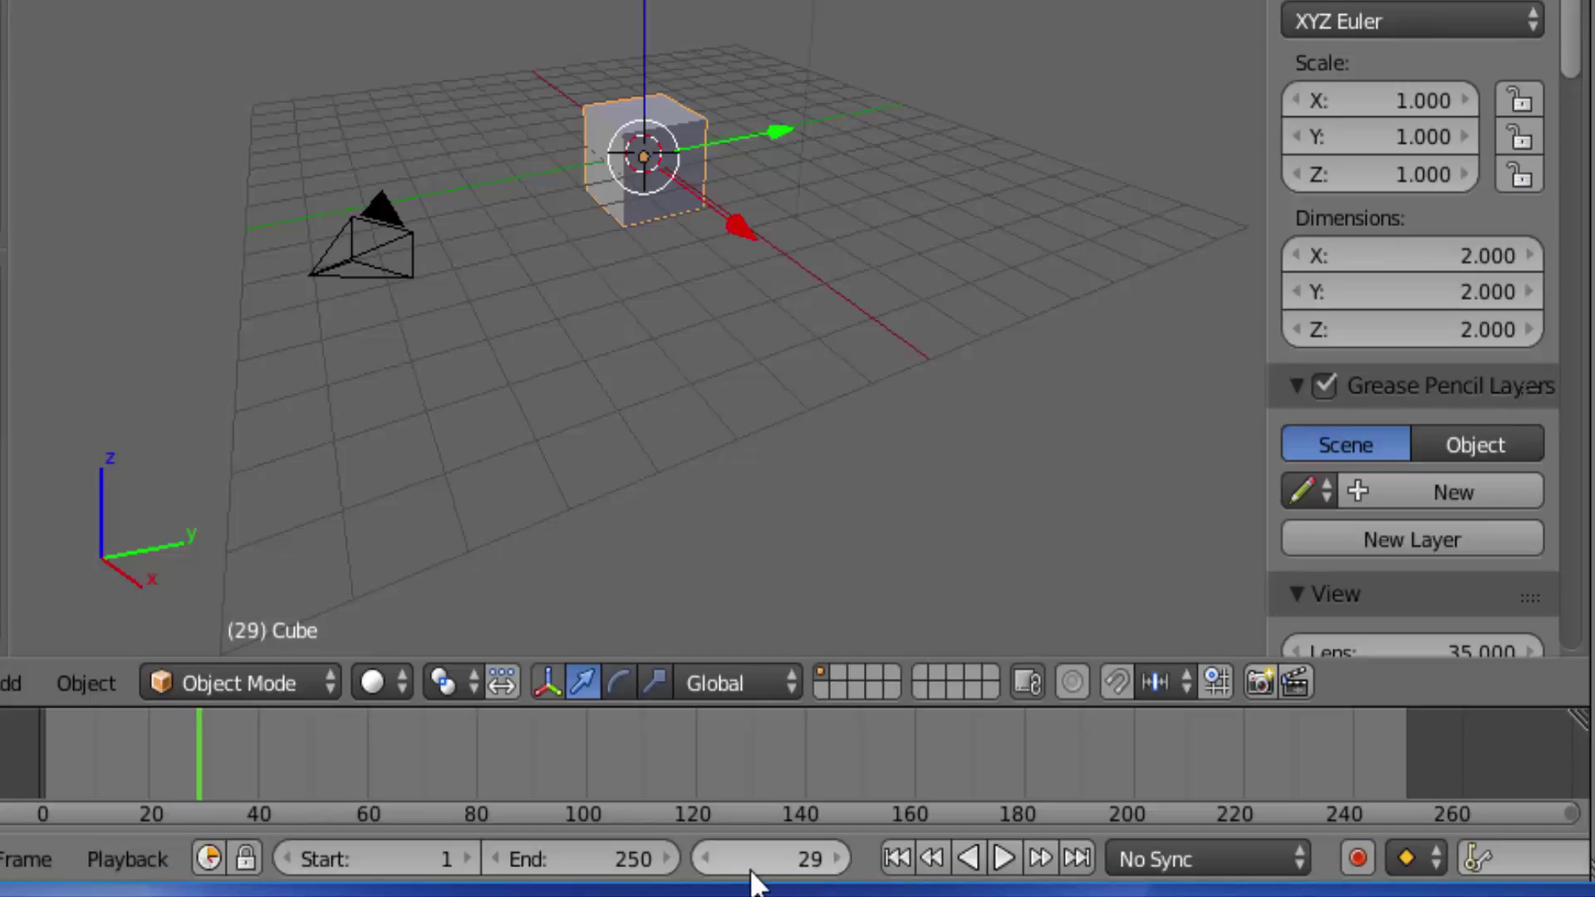
Step the current frame back one at a time to frame 24 and return to the animation's first frame
{"action": "left_click", "coordinate": [705, 861]}
{"action": "left_click", "coordinate": [705, 862]}
{"action": "left_click", "coordinate": [705, 862]}
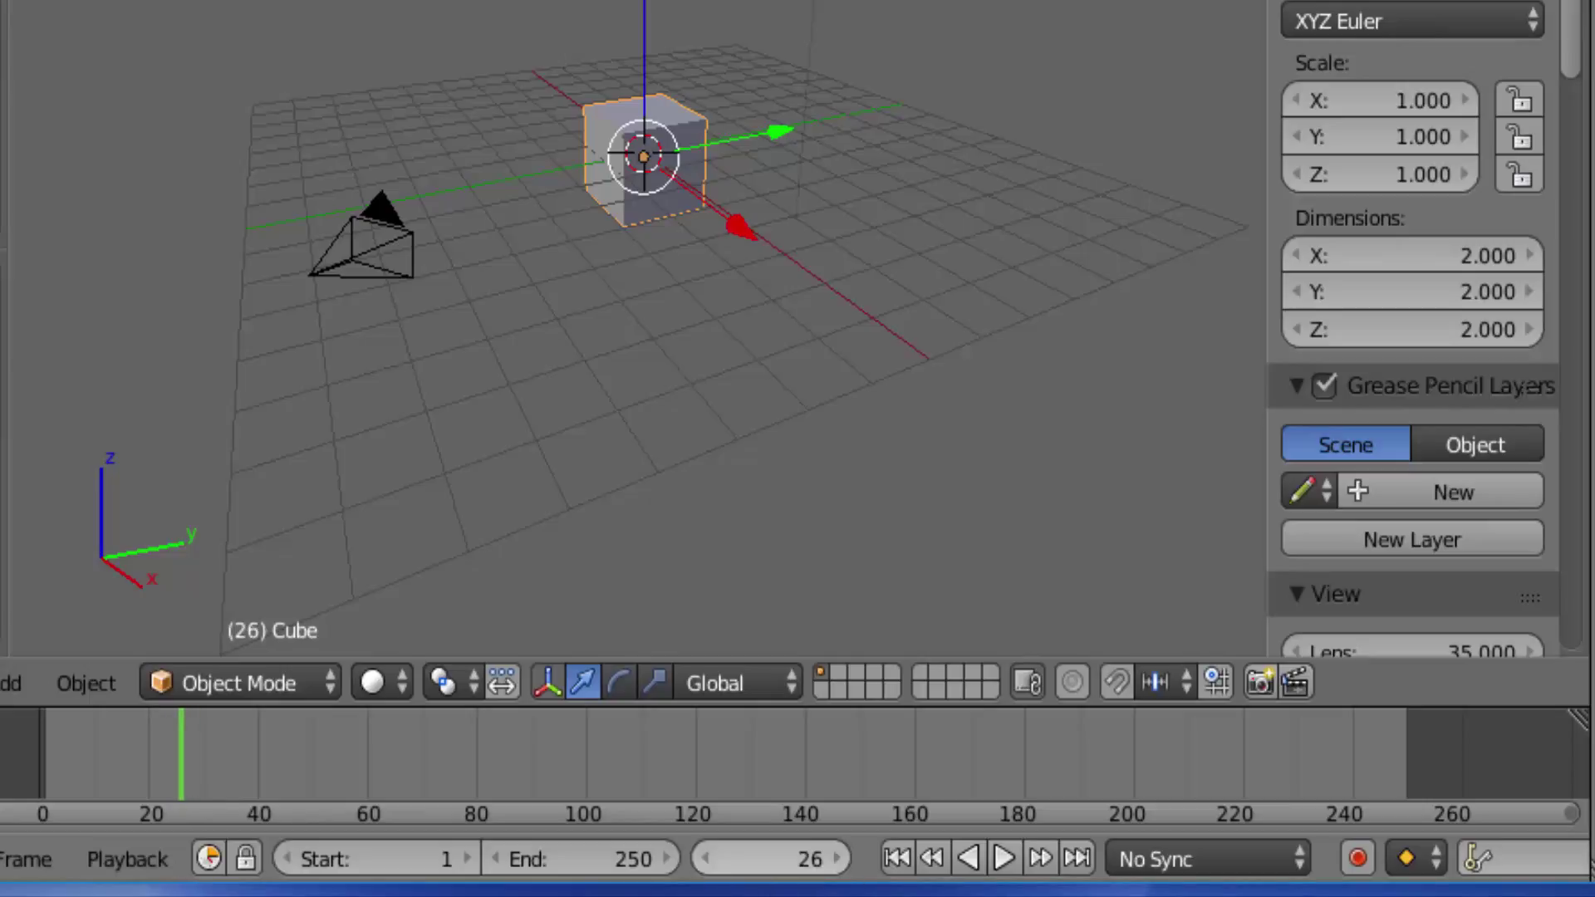
{"action": "left_click", "coordinate": [705, 862]}
{"action": "left_click", "coordinate": [705, 863]}
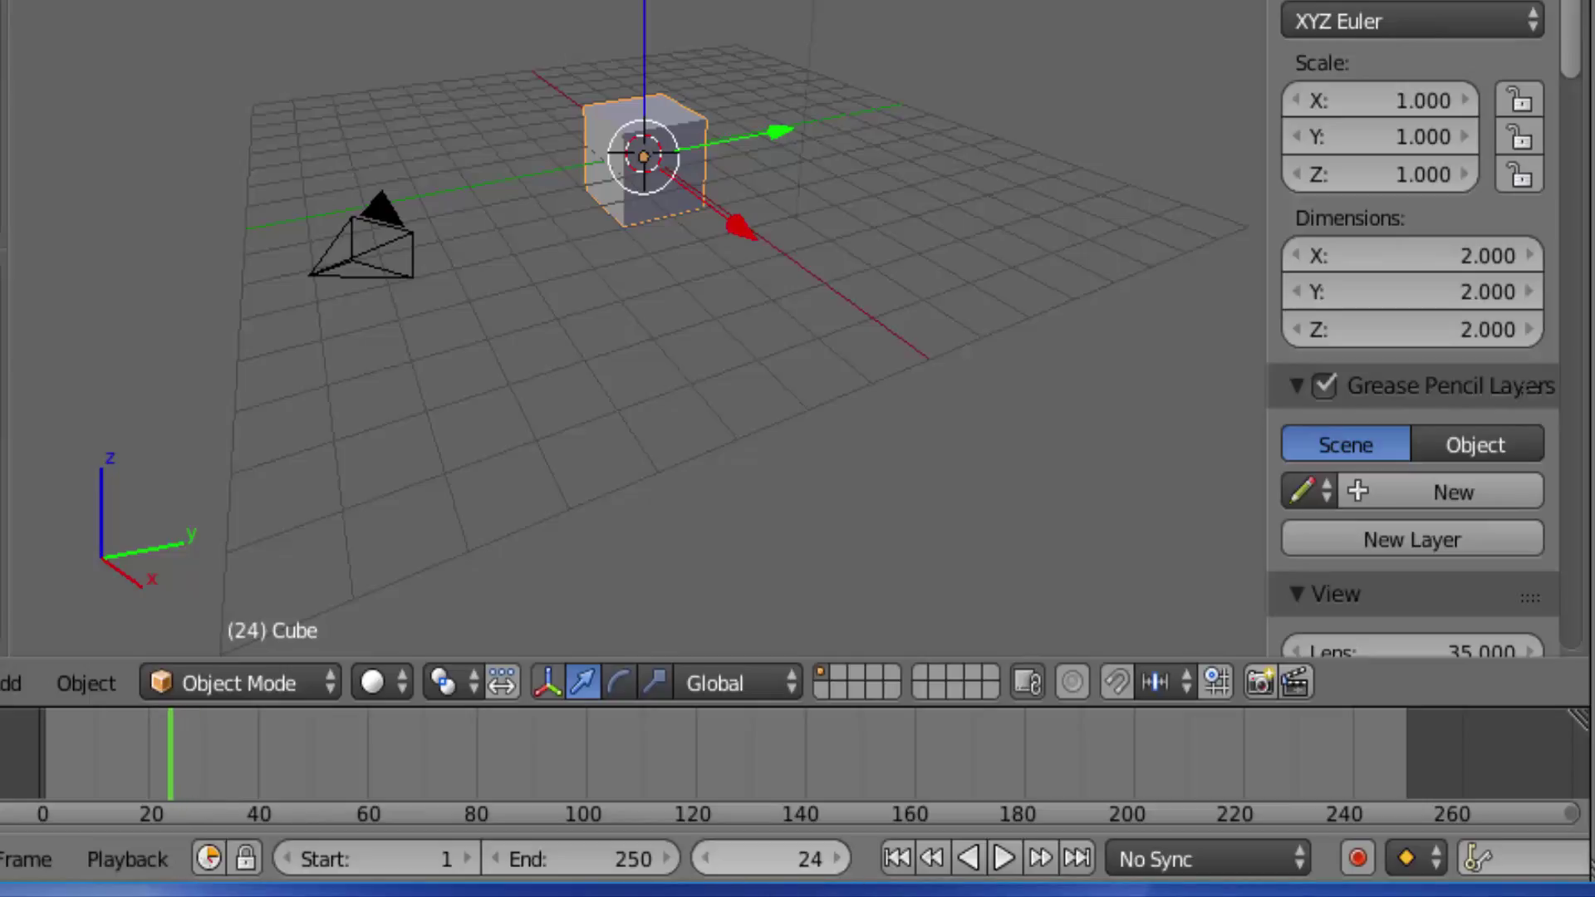
{"action": "left_click", "coordinate": [897, 863]}
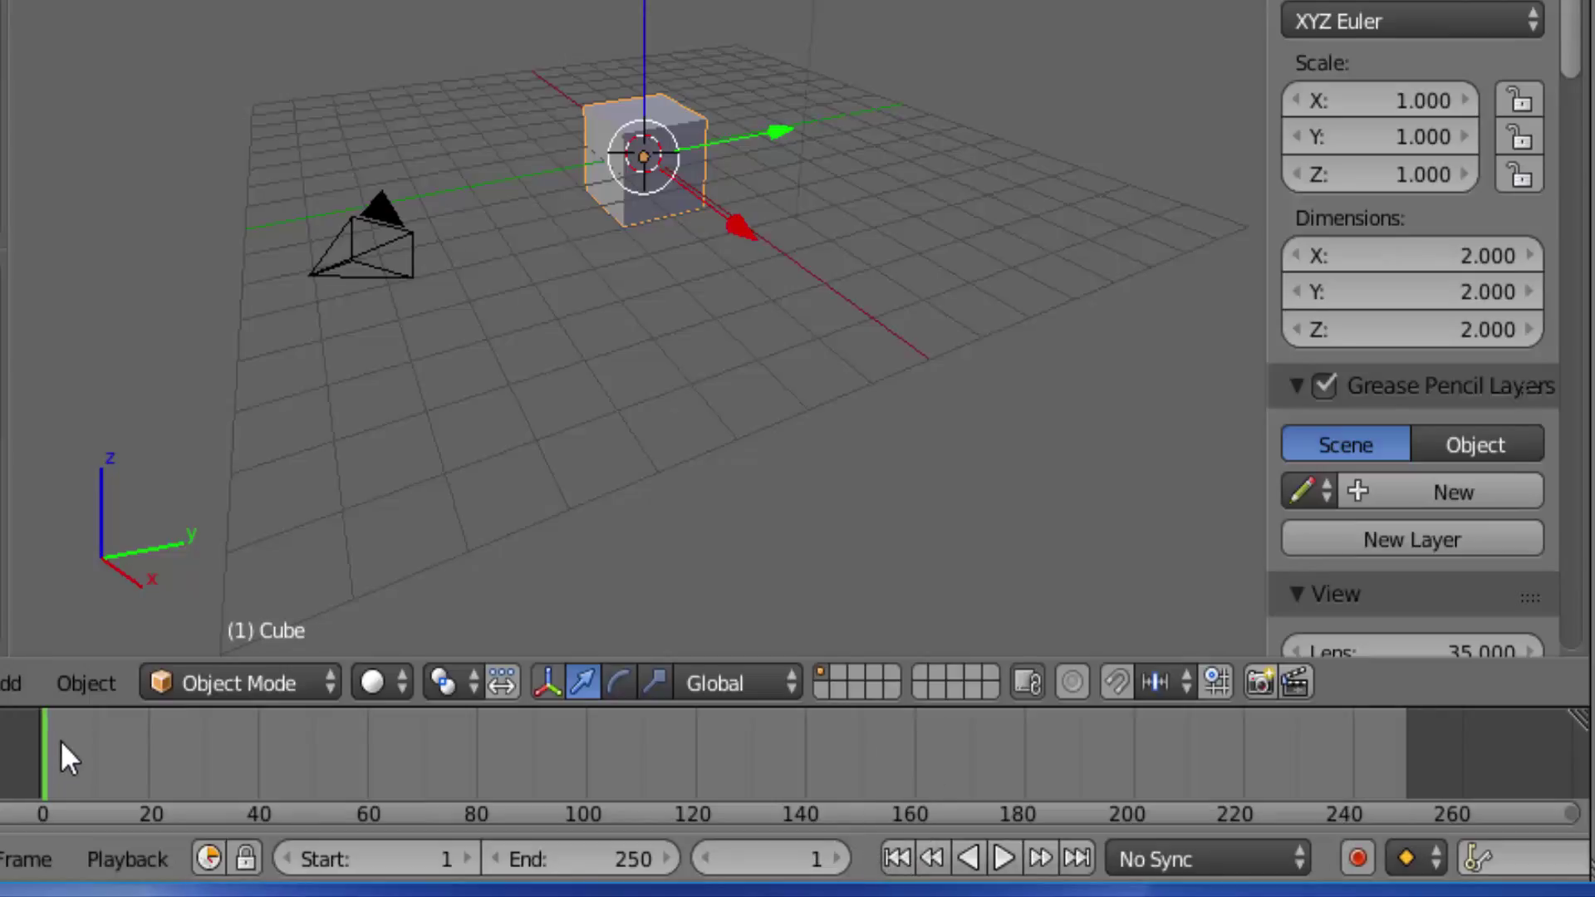
Jump to the animation's last frame and set the current frame to 0
{"action": "left_click", "coordinate": [1077, 859]}
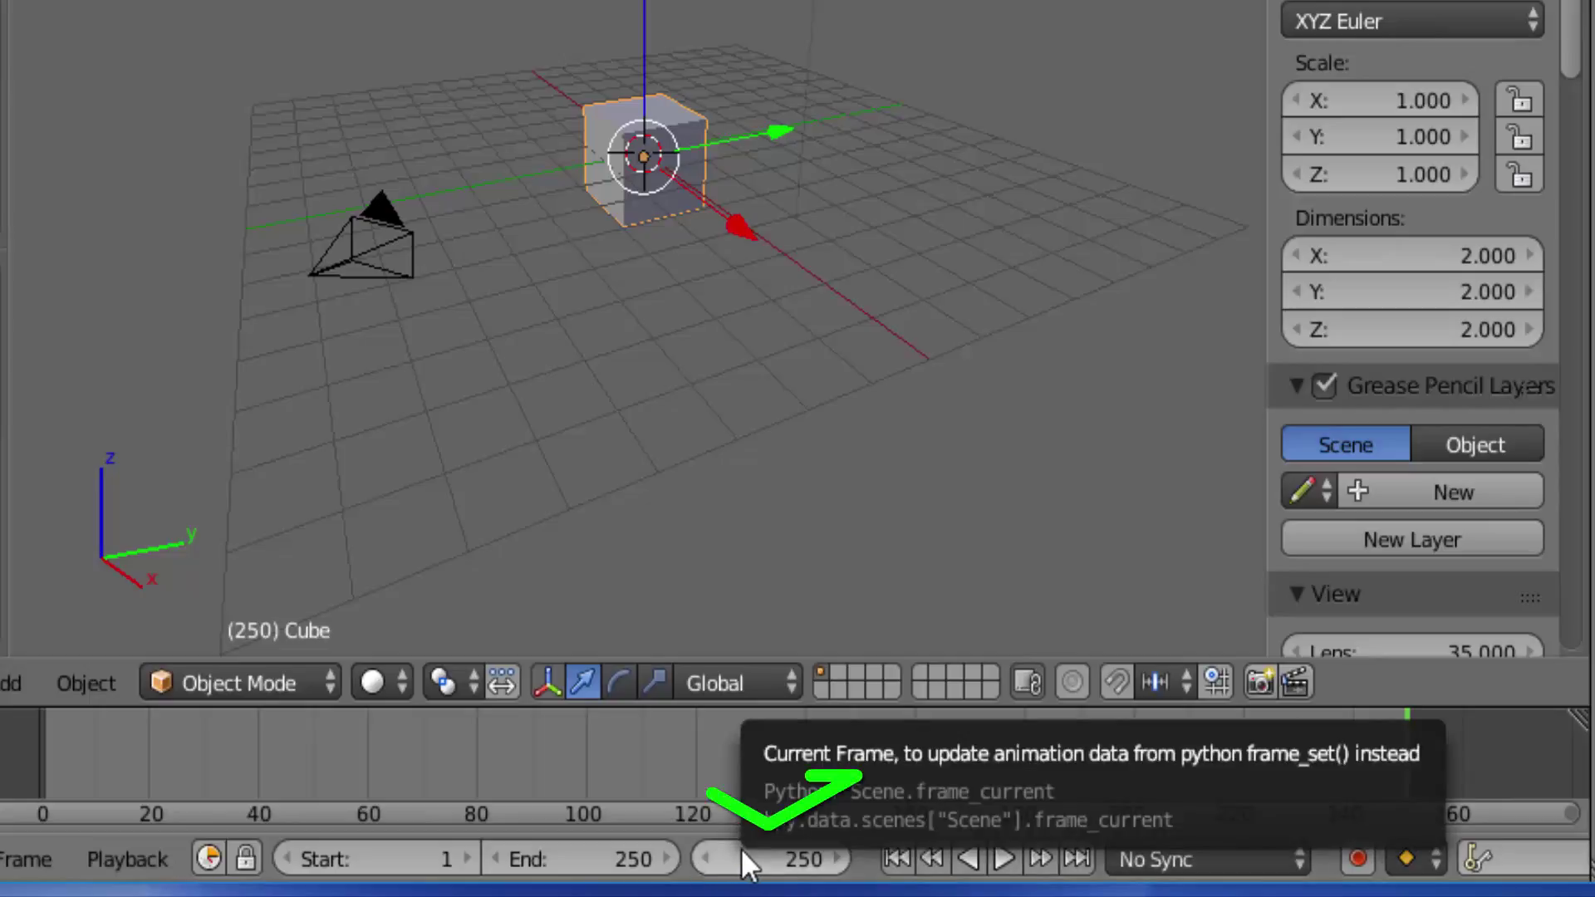
{"action": "left_click", "coordinate": [767, 861]}
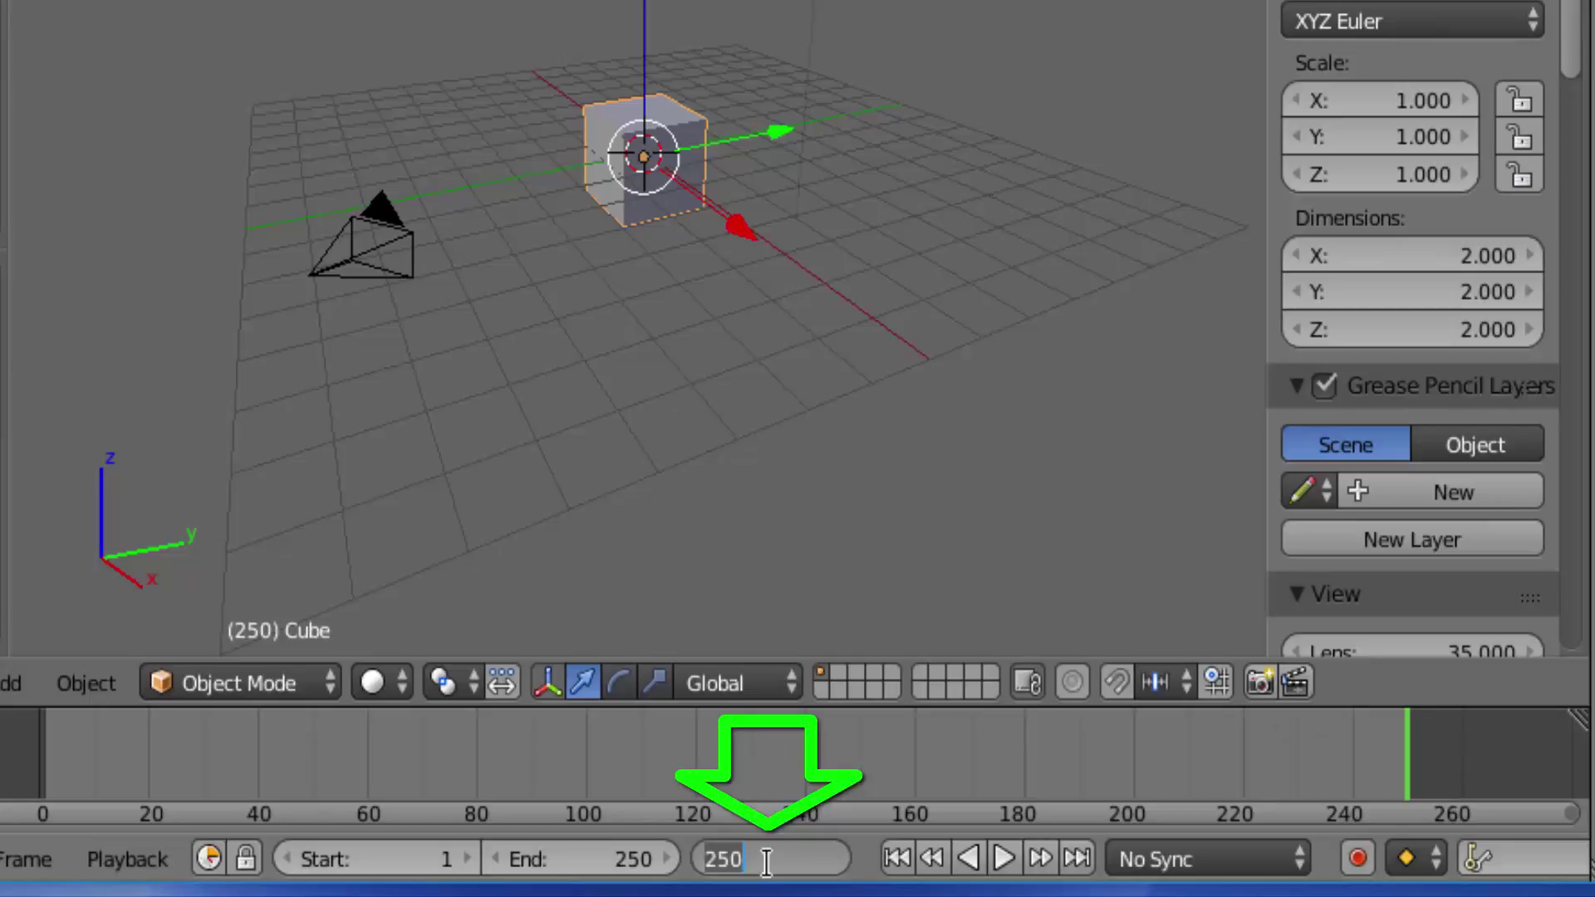
{"action": "type", "text": "0"}
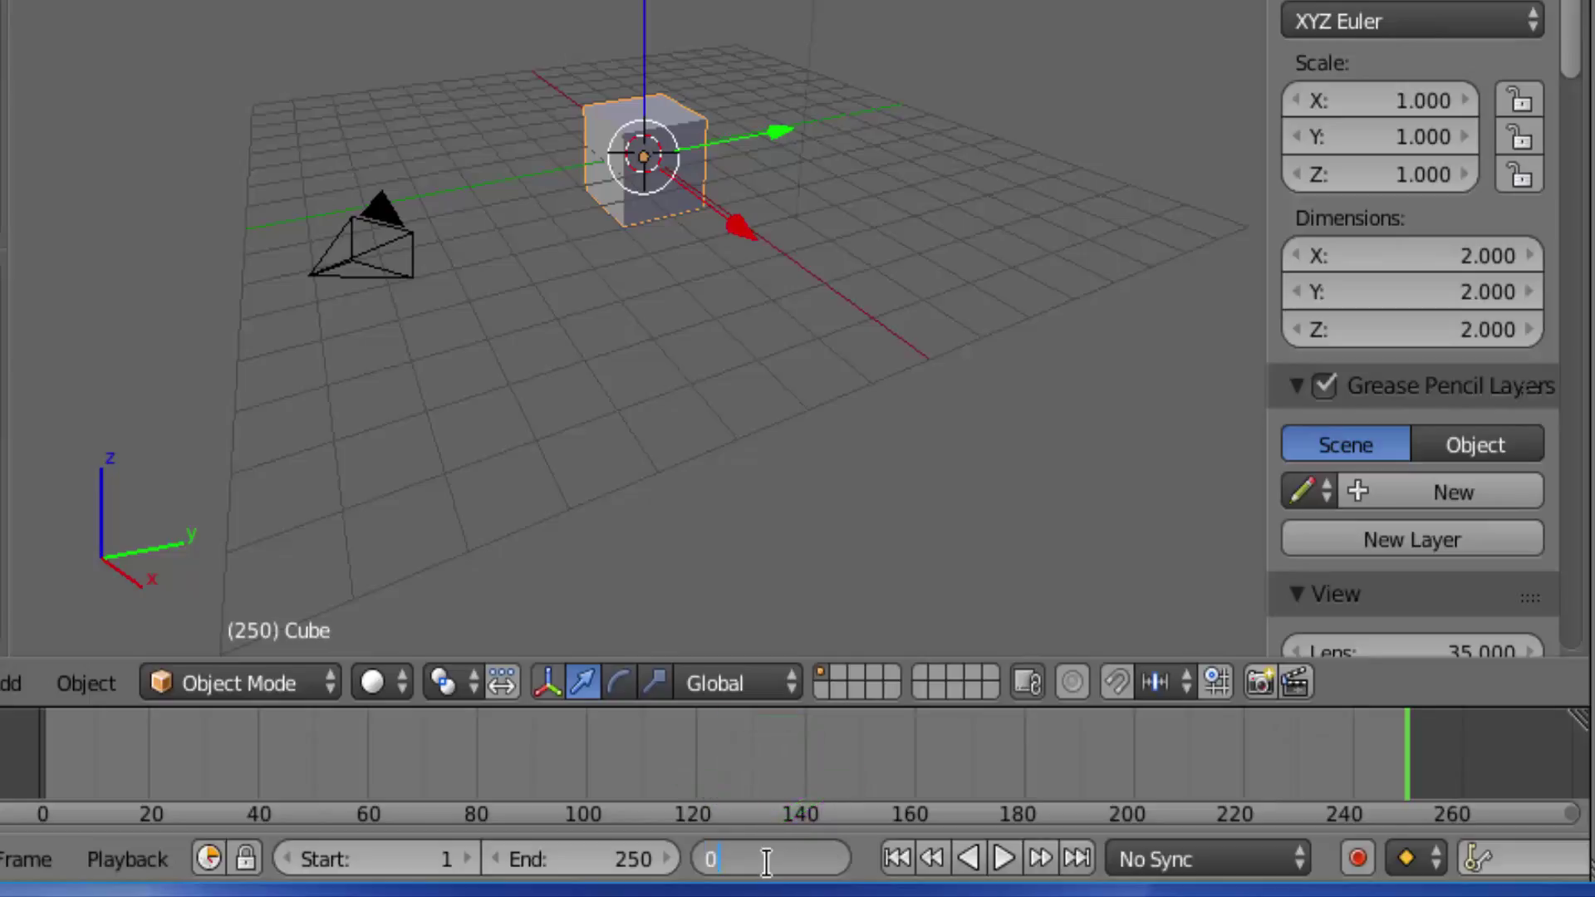
{"action": "key", "text": "Return"}
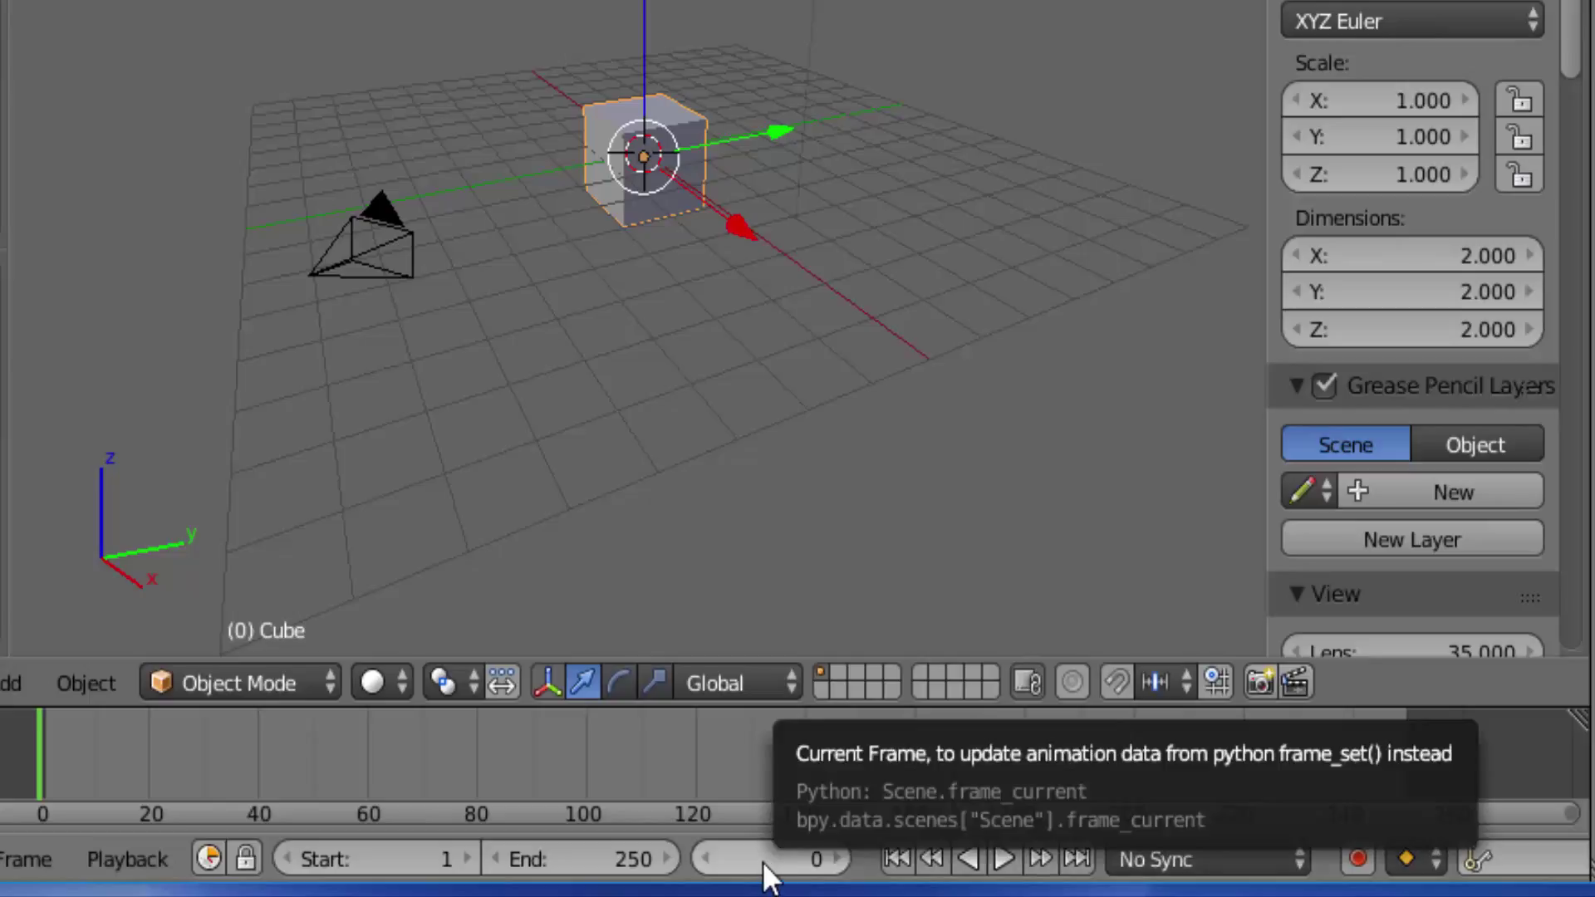
Set the timeline's current frame to 1
{"action": "left_click", "coordinate": [757, 862]}
{"action": "type", "text": "1"}
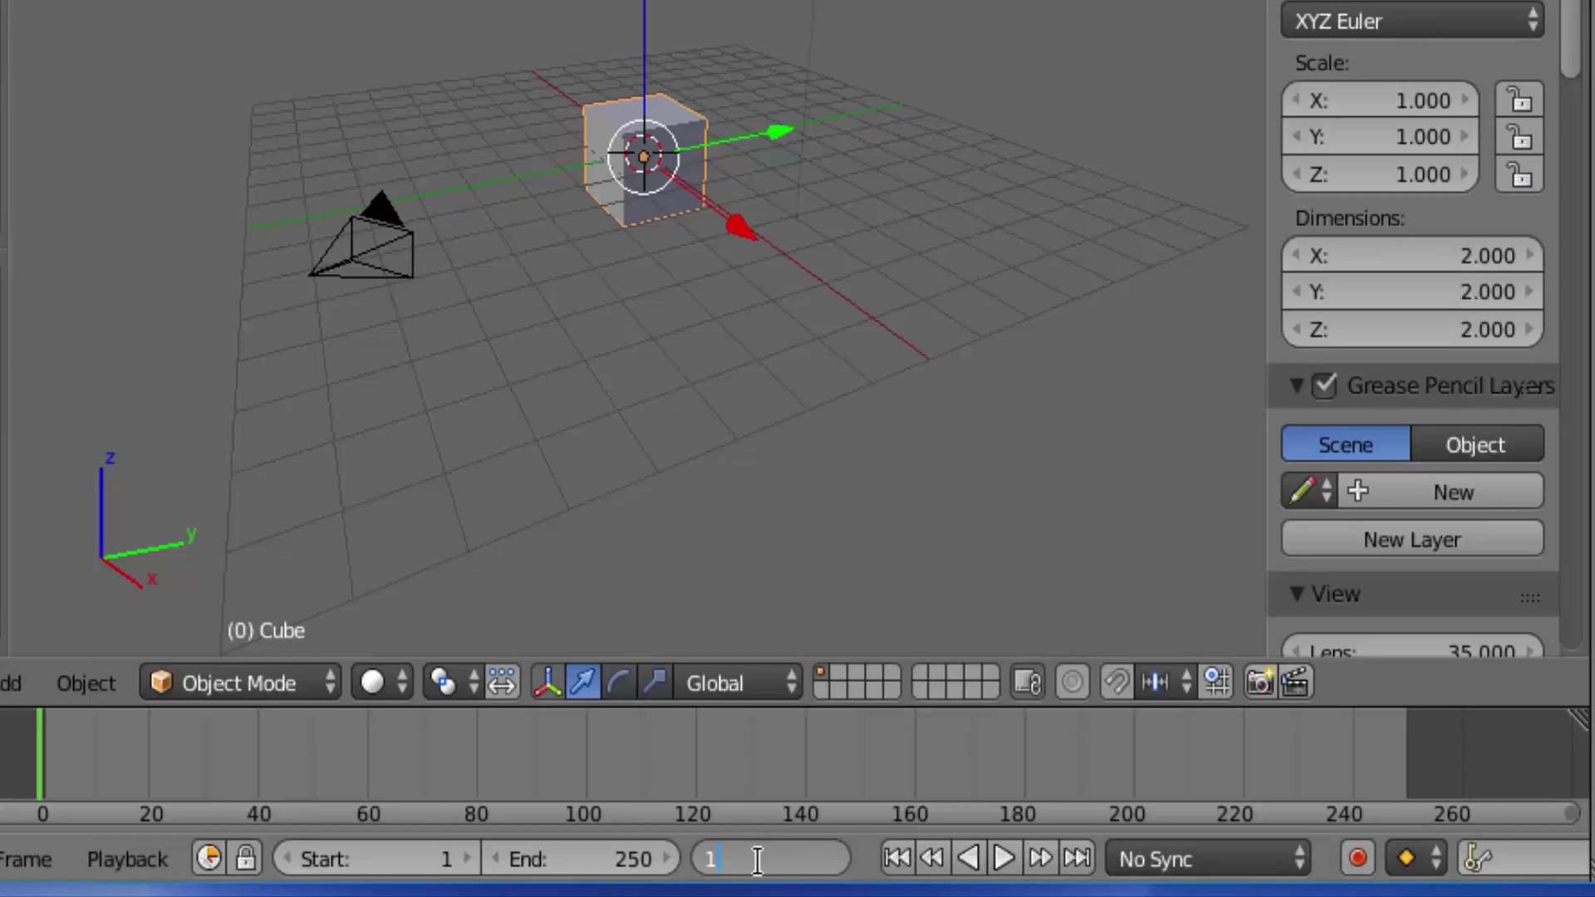
{"action": "key", "text": "Return"}
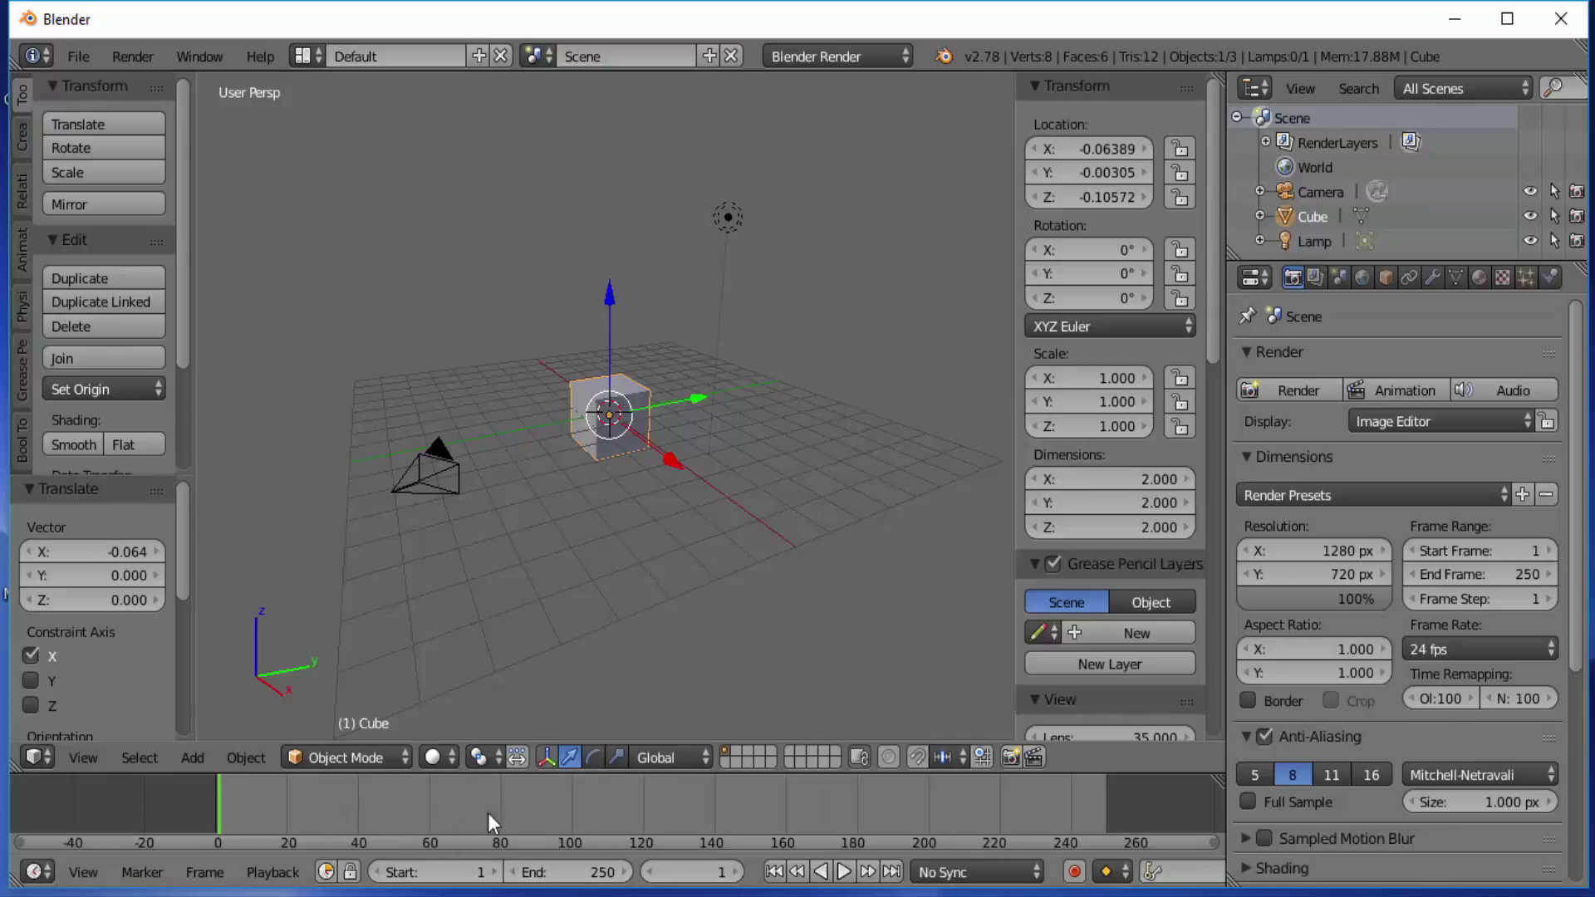
Set the animation's end frame to 75, and play the animation briefly before stopping it
{"action": "left_click", "coordinate": [585, 871]}
{"action": "type", "text": "75"}
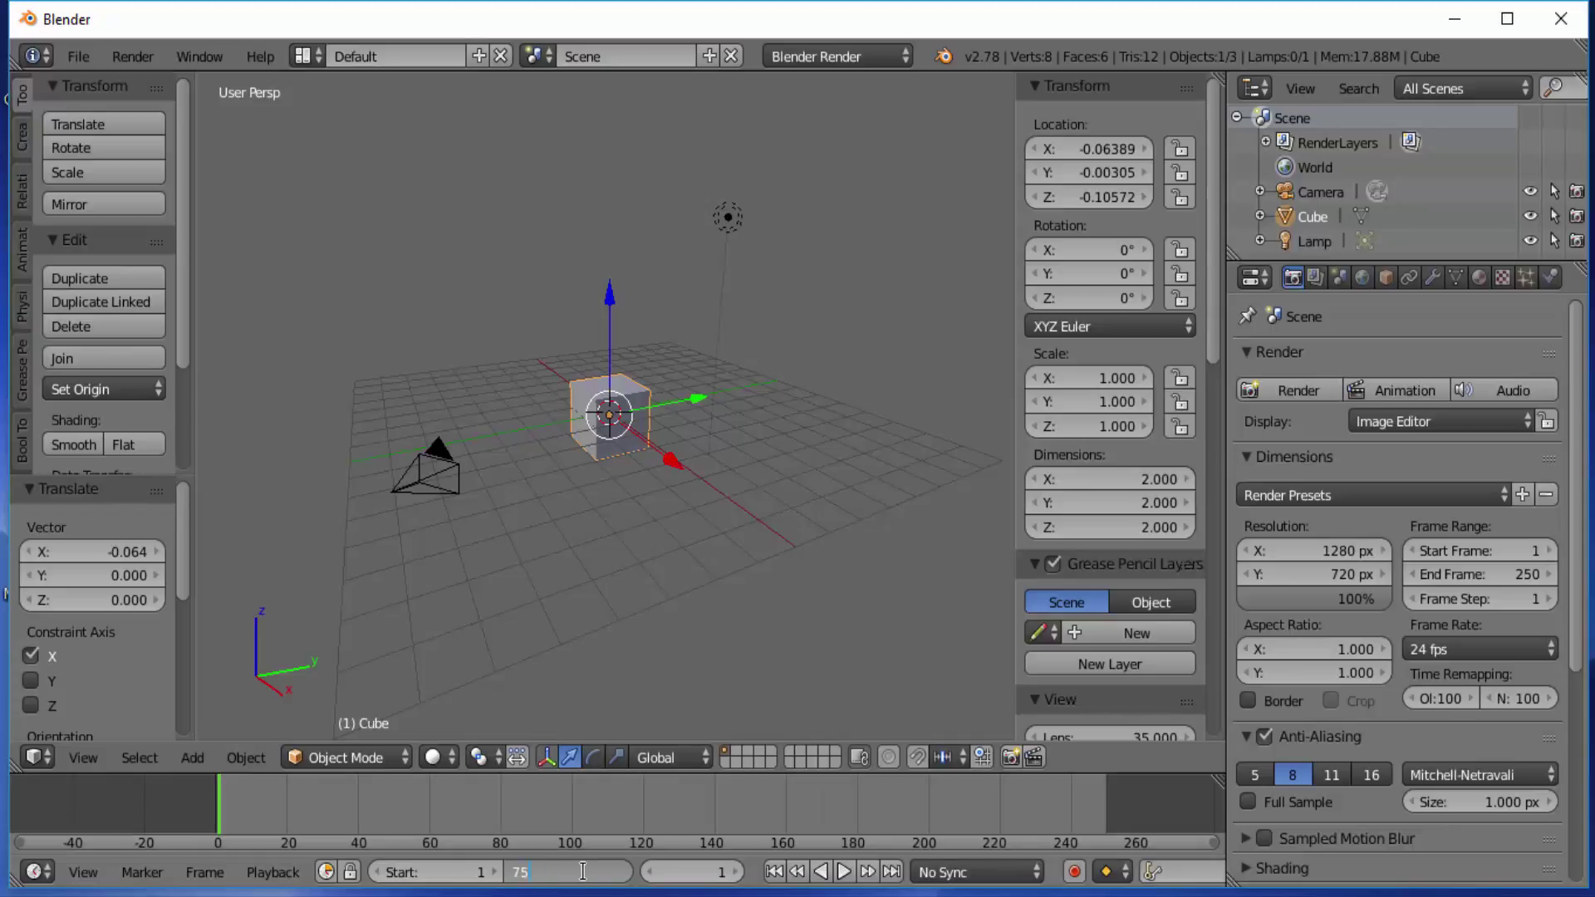
{"action": "key", "text": "Return"}
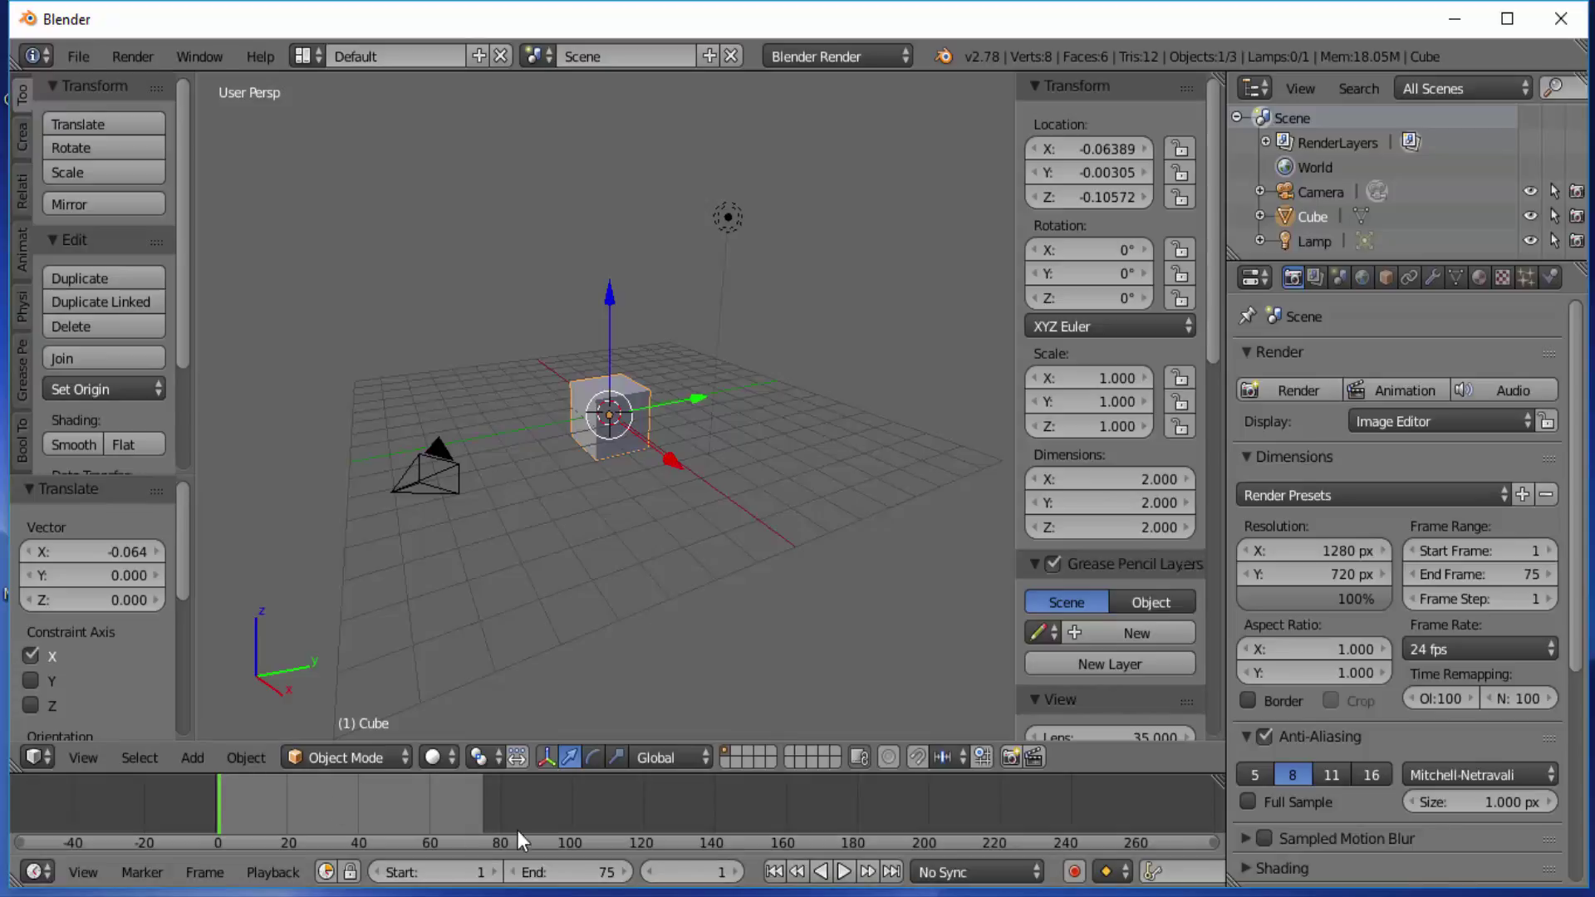
{"action": "left_click", "coordinate": [844, 872]}
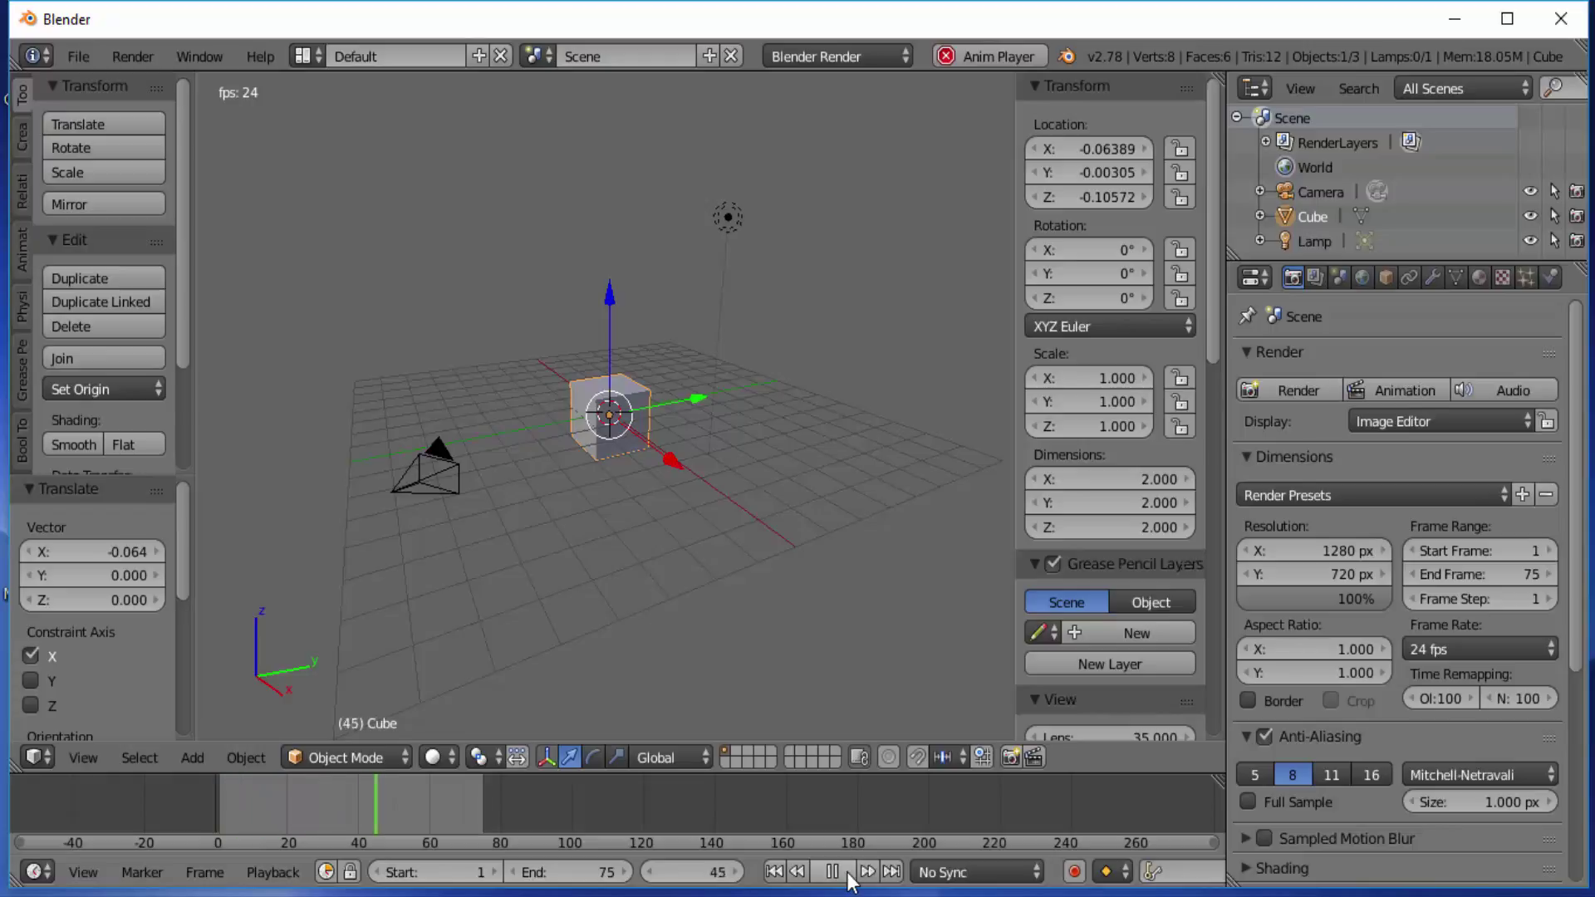
{"action": "left_click", "coordinate": [833, 871]}
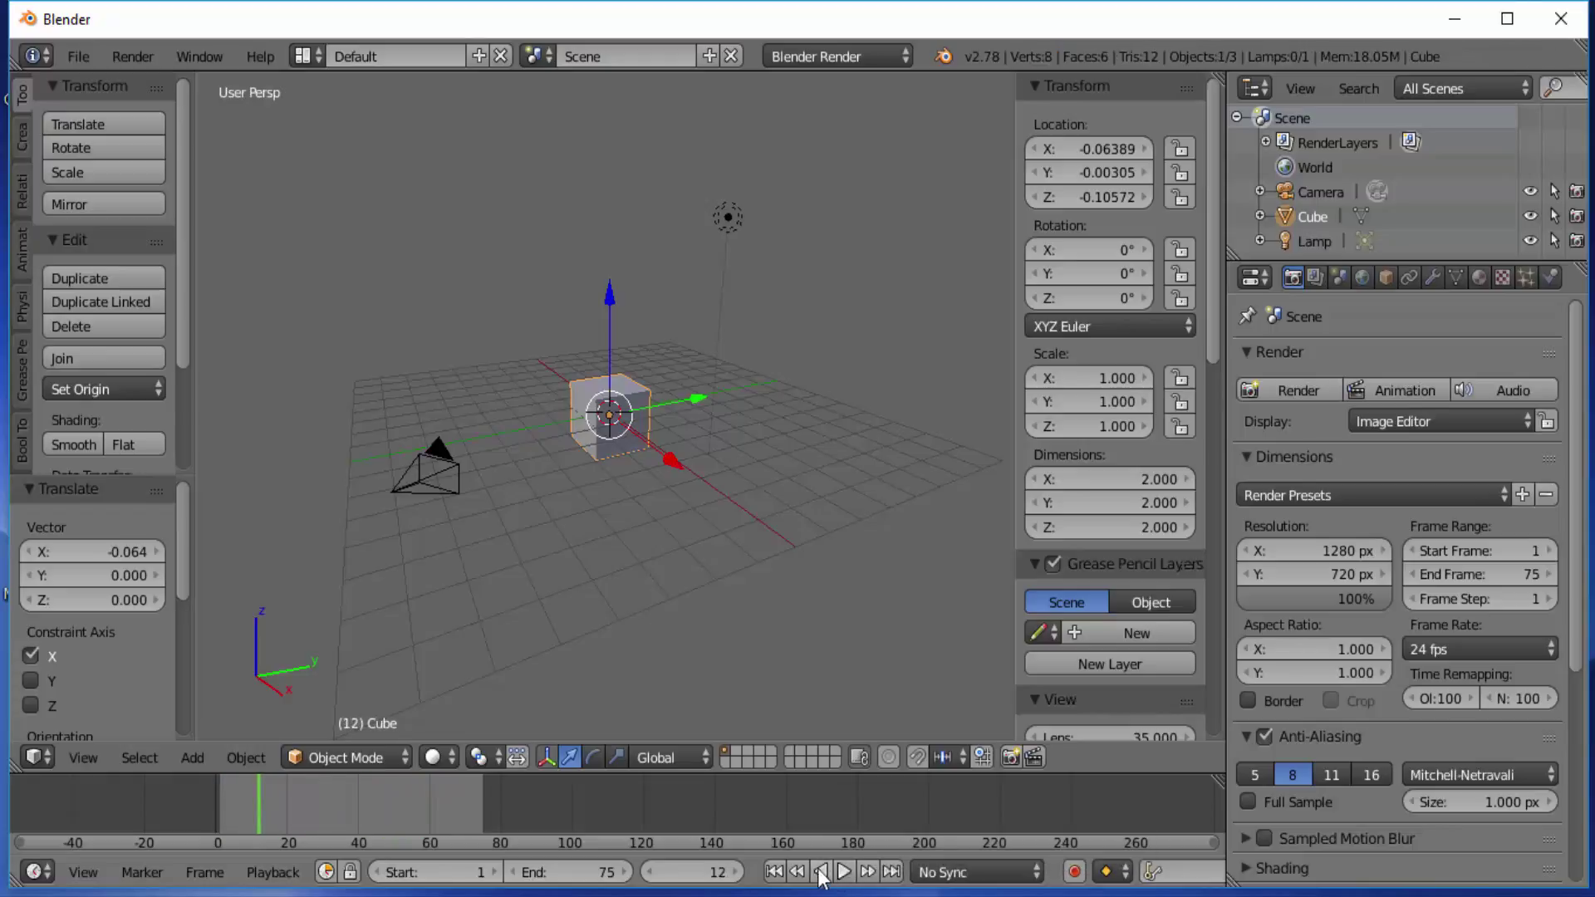
Set the animation's end frame to 500 and inspect the extended frame range on the timeline
{"action": "left_click", "coordinate": [569, 873]}
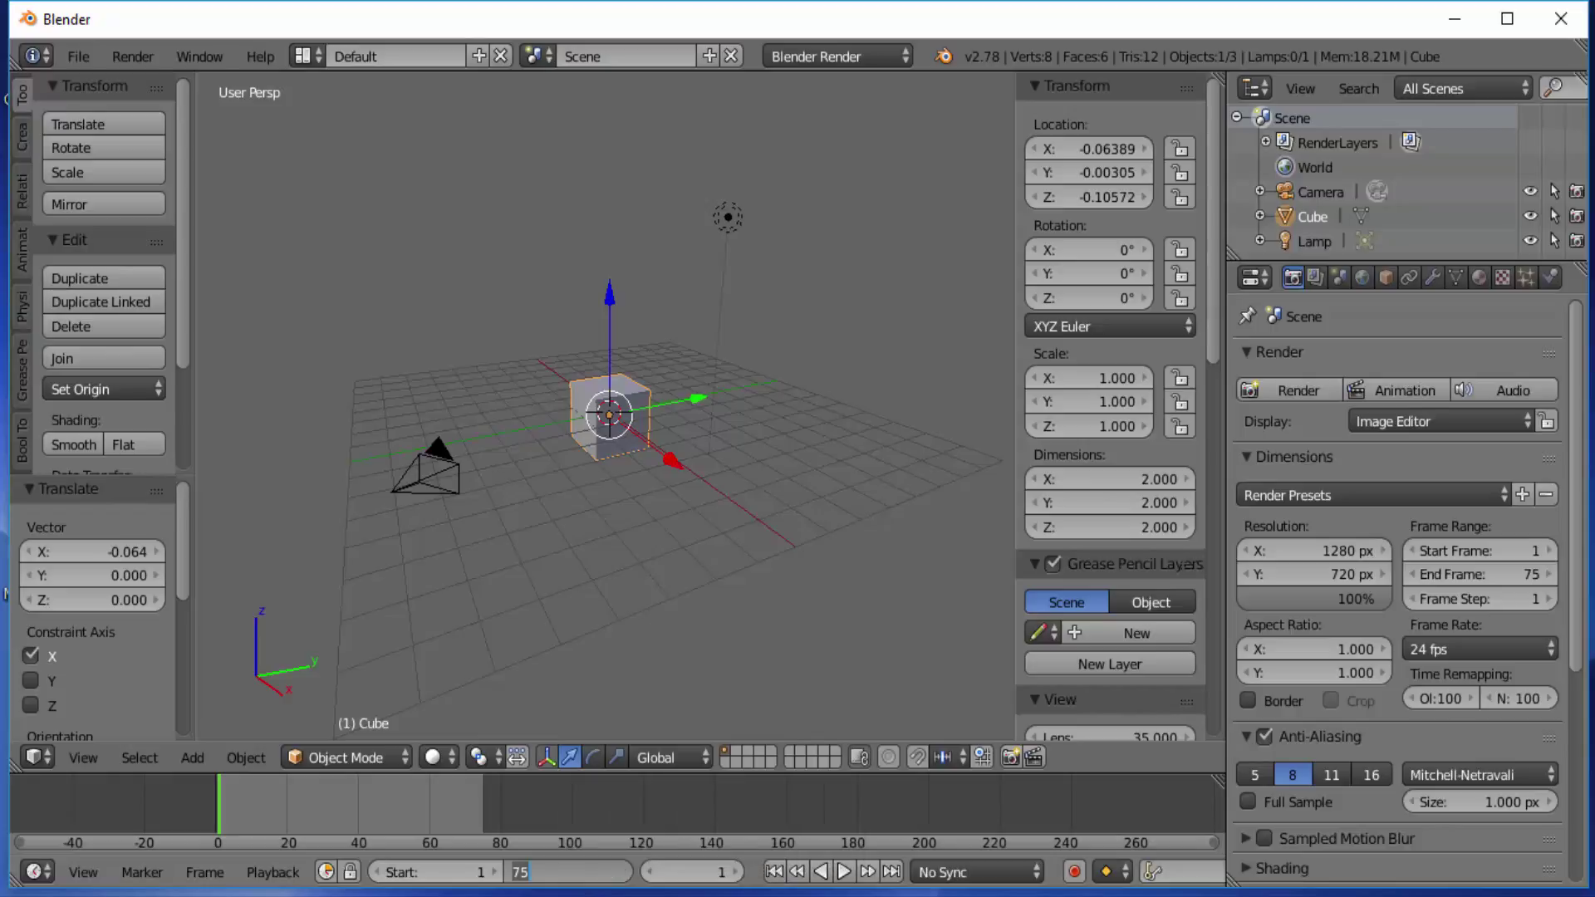
{"action": "type", "text": "500"}
{"action": "key", "text": "Return"}
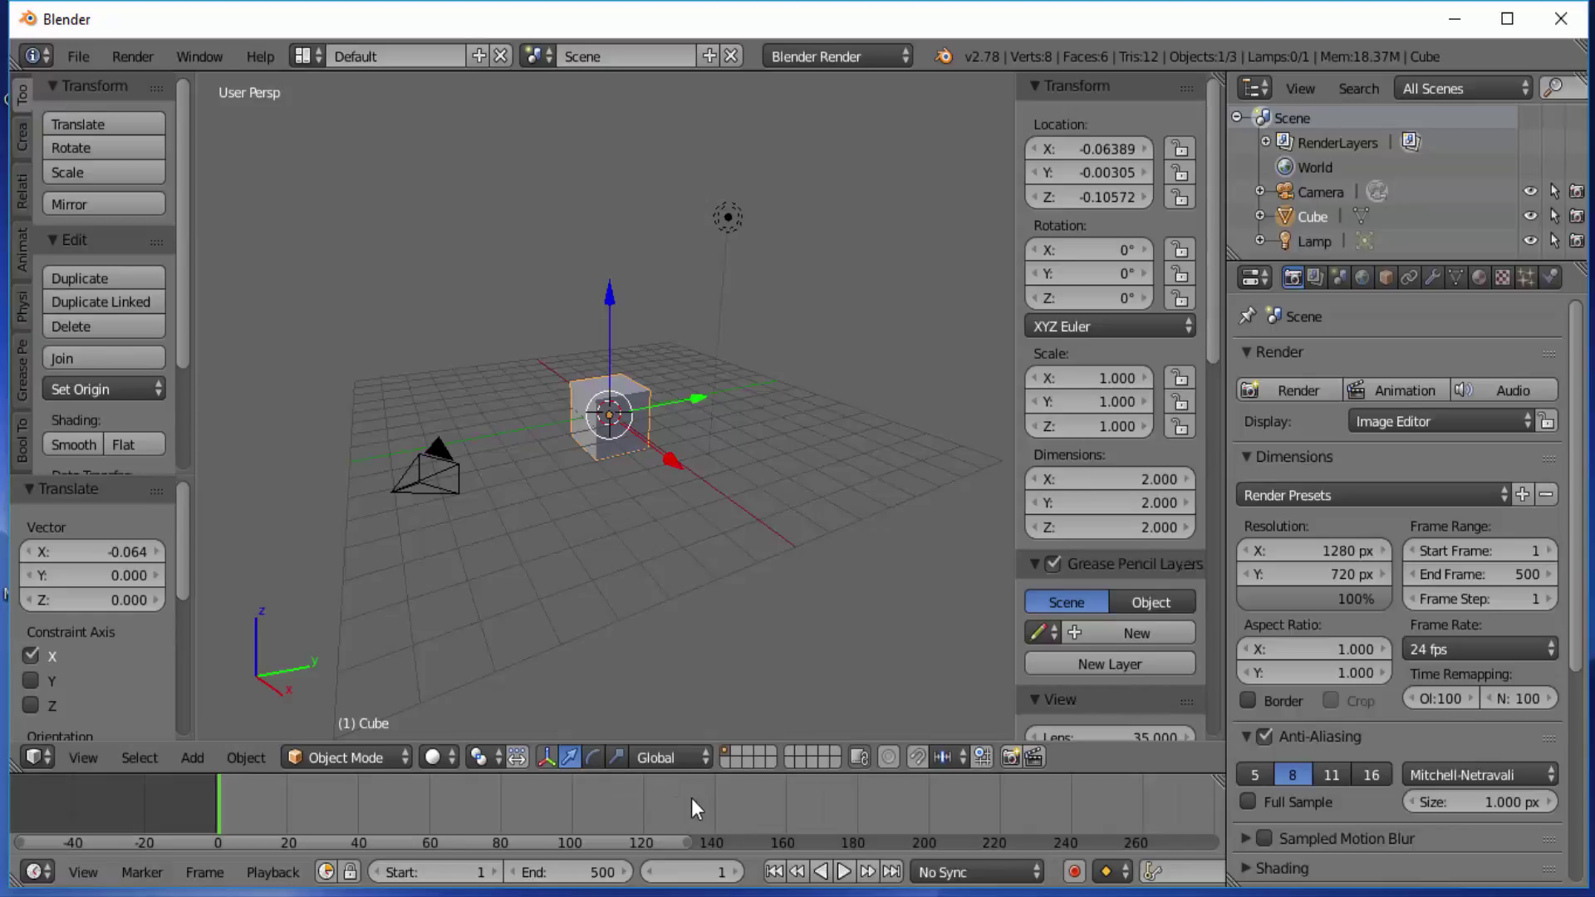
{"action": "scroll", "coordinate": [692, 799], "scroll_direction": "down", "scroll_amount": 5}
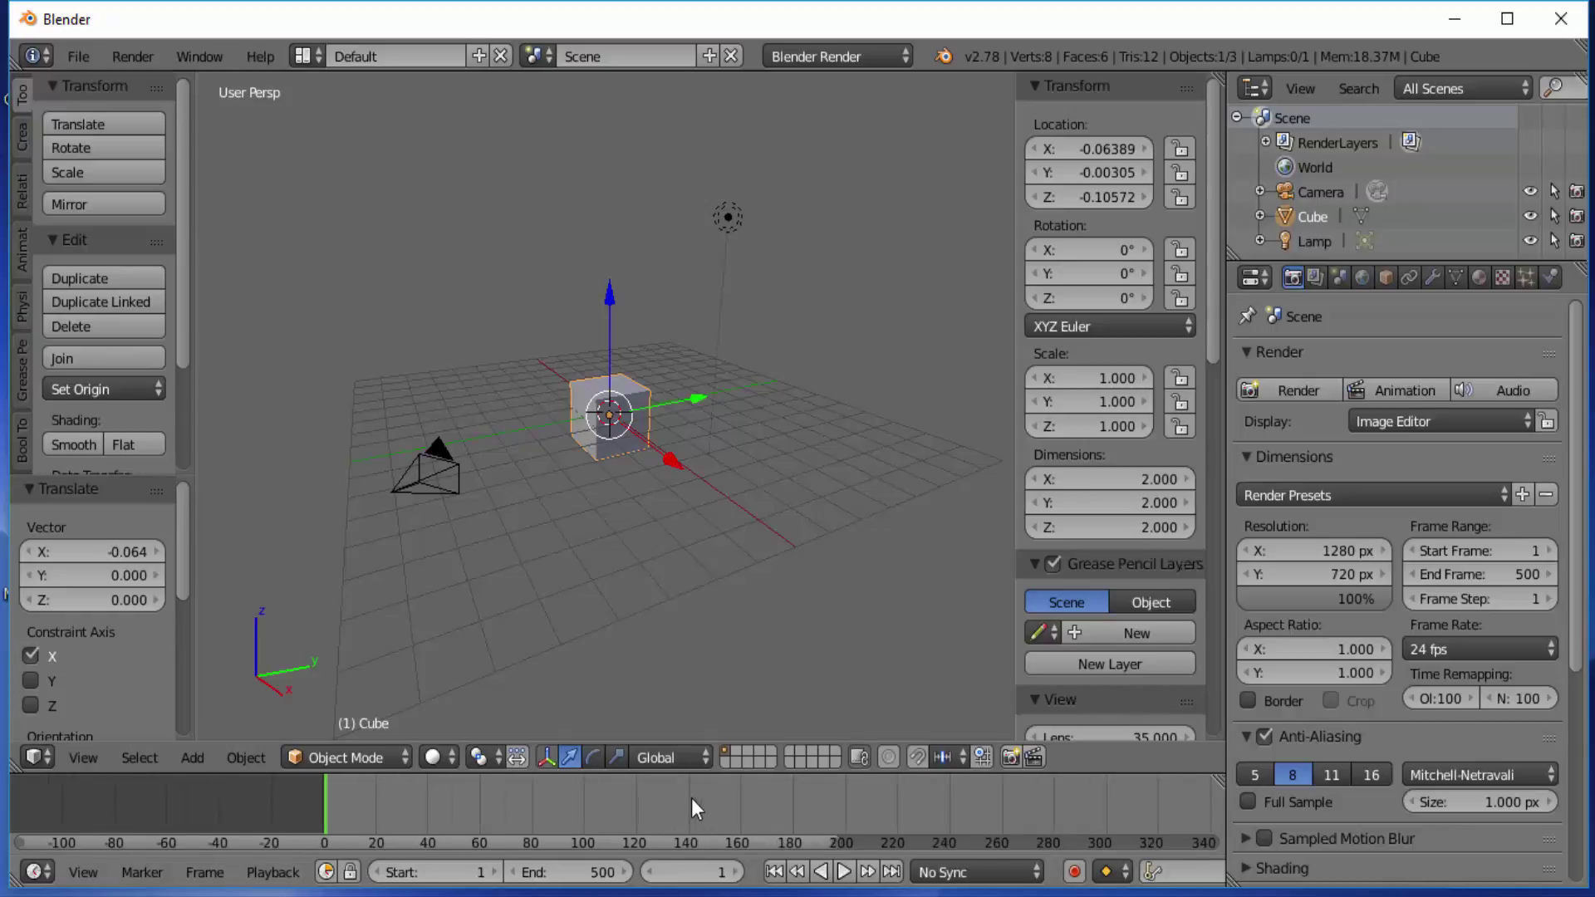
{"action": "scroll", "coordinate": [691, 799], "scroll_direction": "down", "scroll_amount": 6}
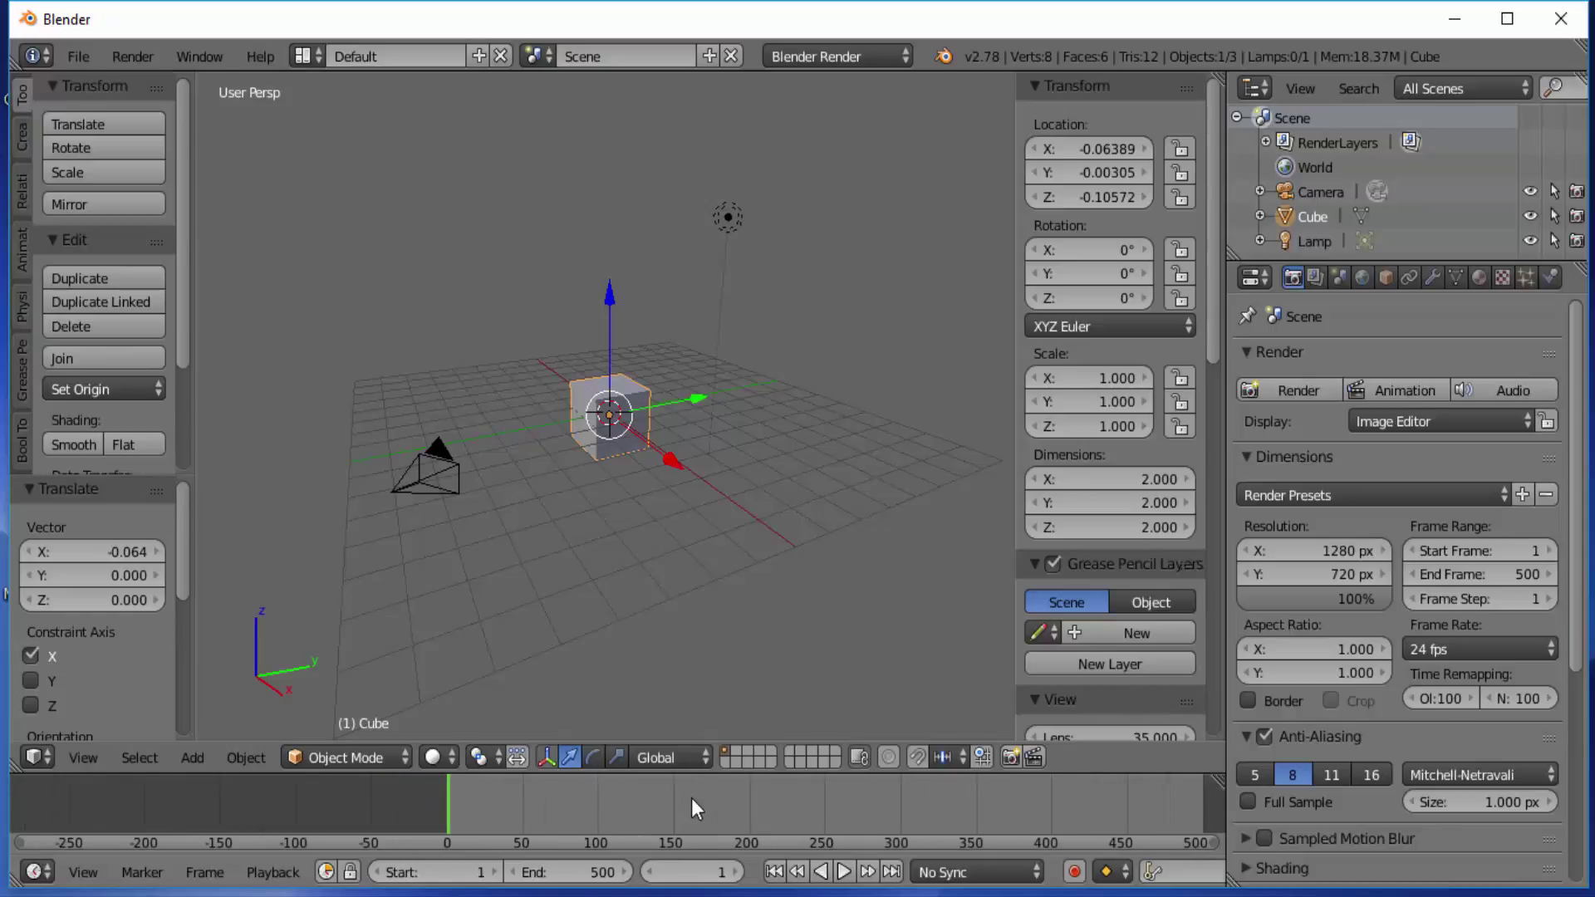
{"action": "scroll", "coordinate": [691, 799], "scroll_direction": "down", "scroll_amount": 1}
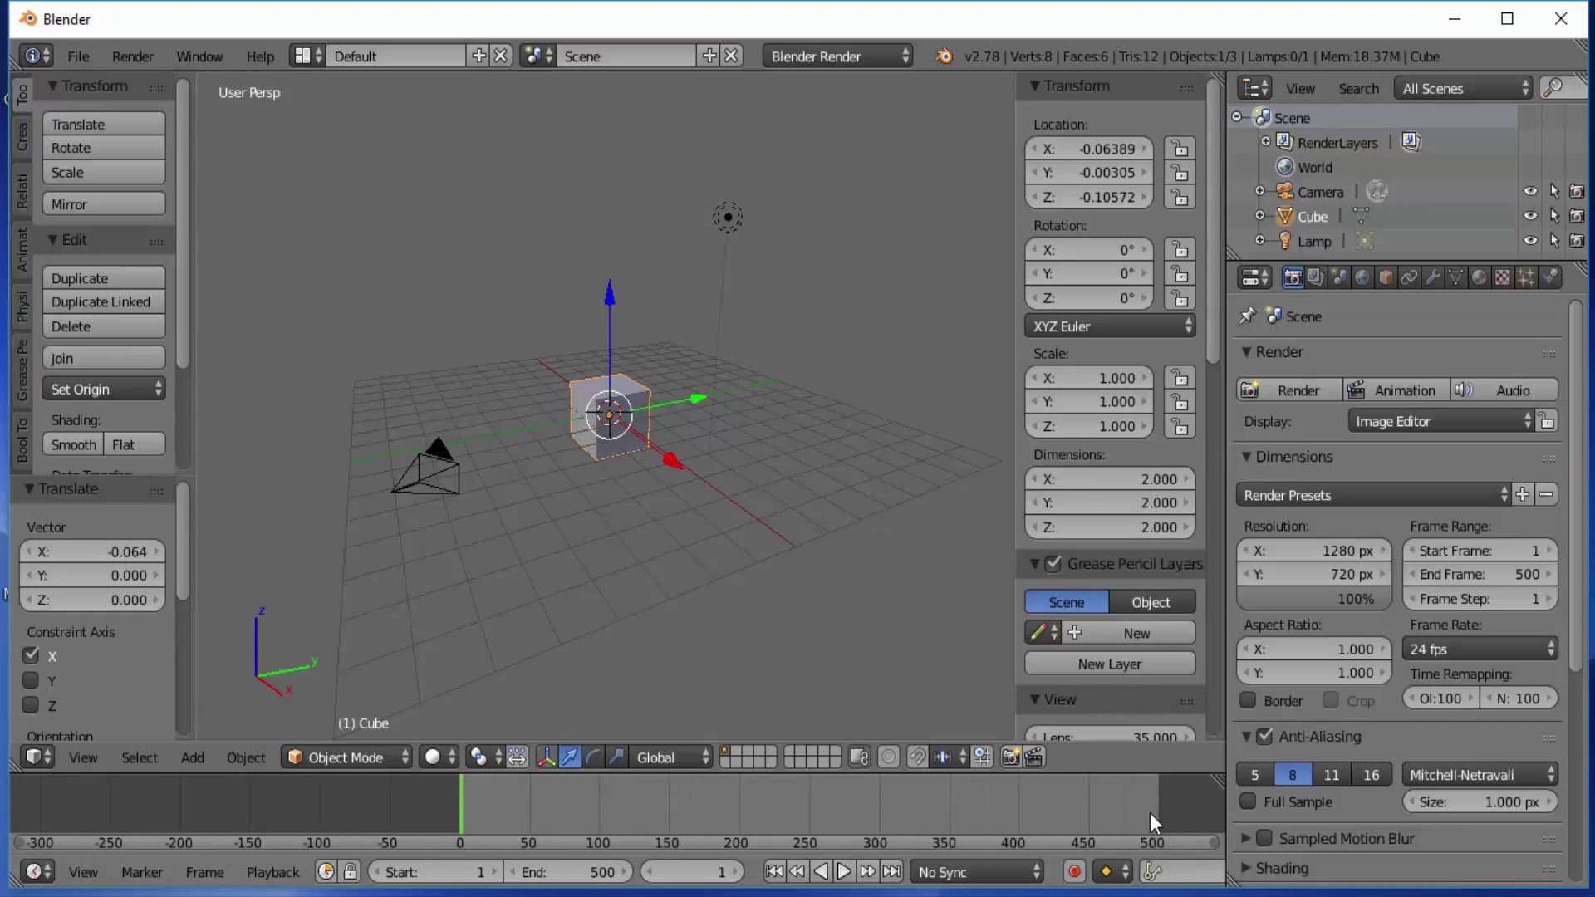
{"action": "scroll", "coordinate": [598, 796], "scroll_direction": "up", "scroll_amount": 10}
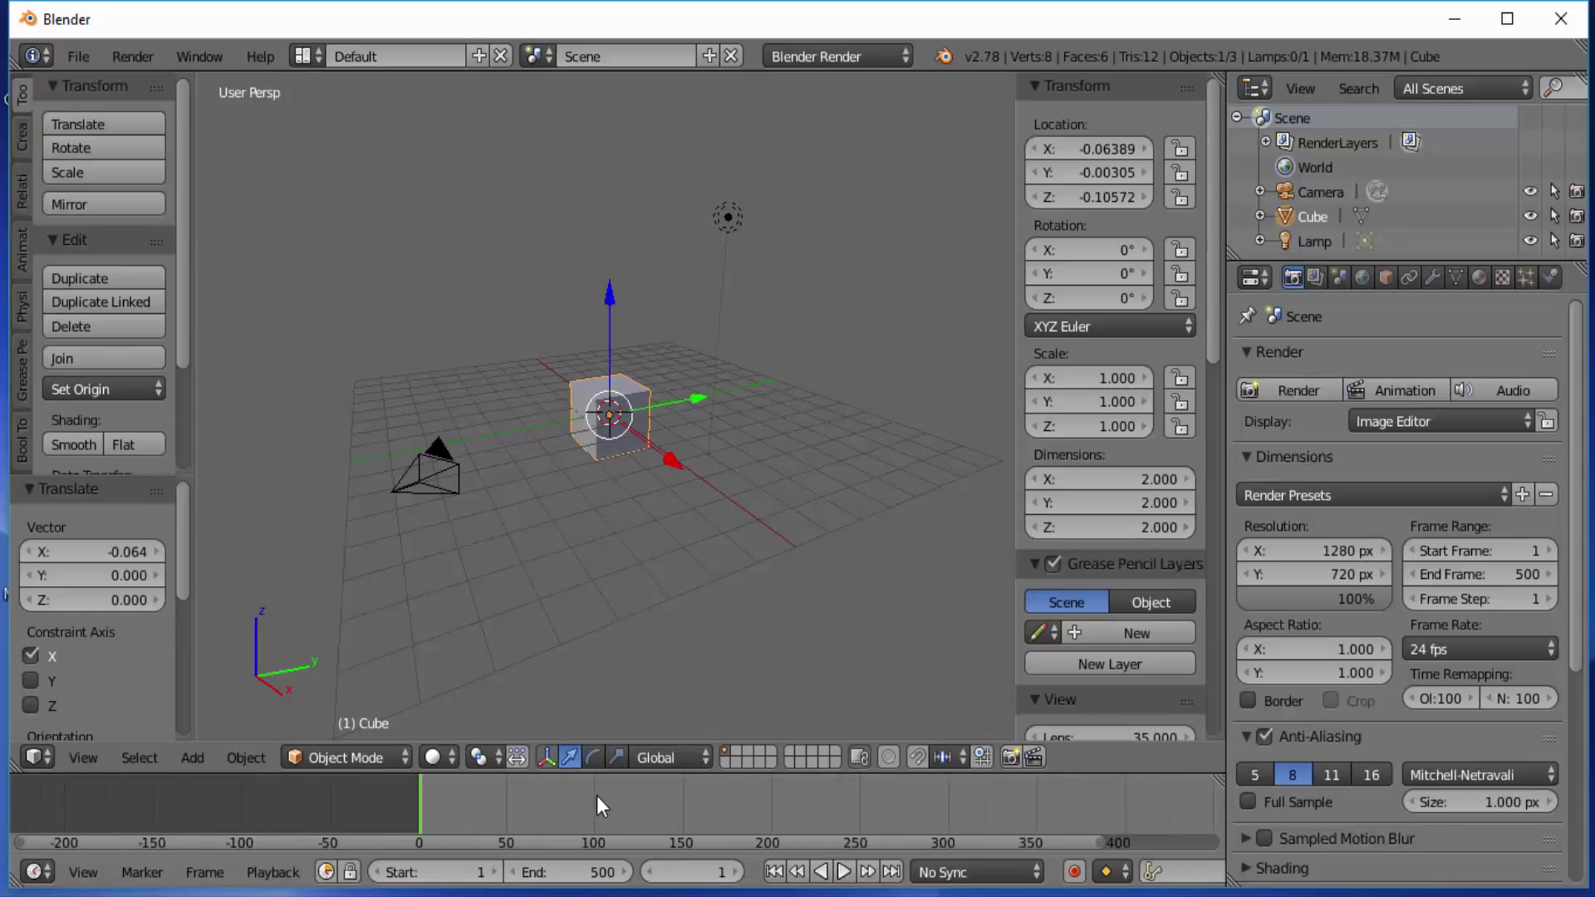
{"action": "scroll", "coordinate": [600, 815], "scroll_direction": "down", "scroll_amount": 2}
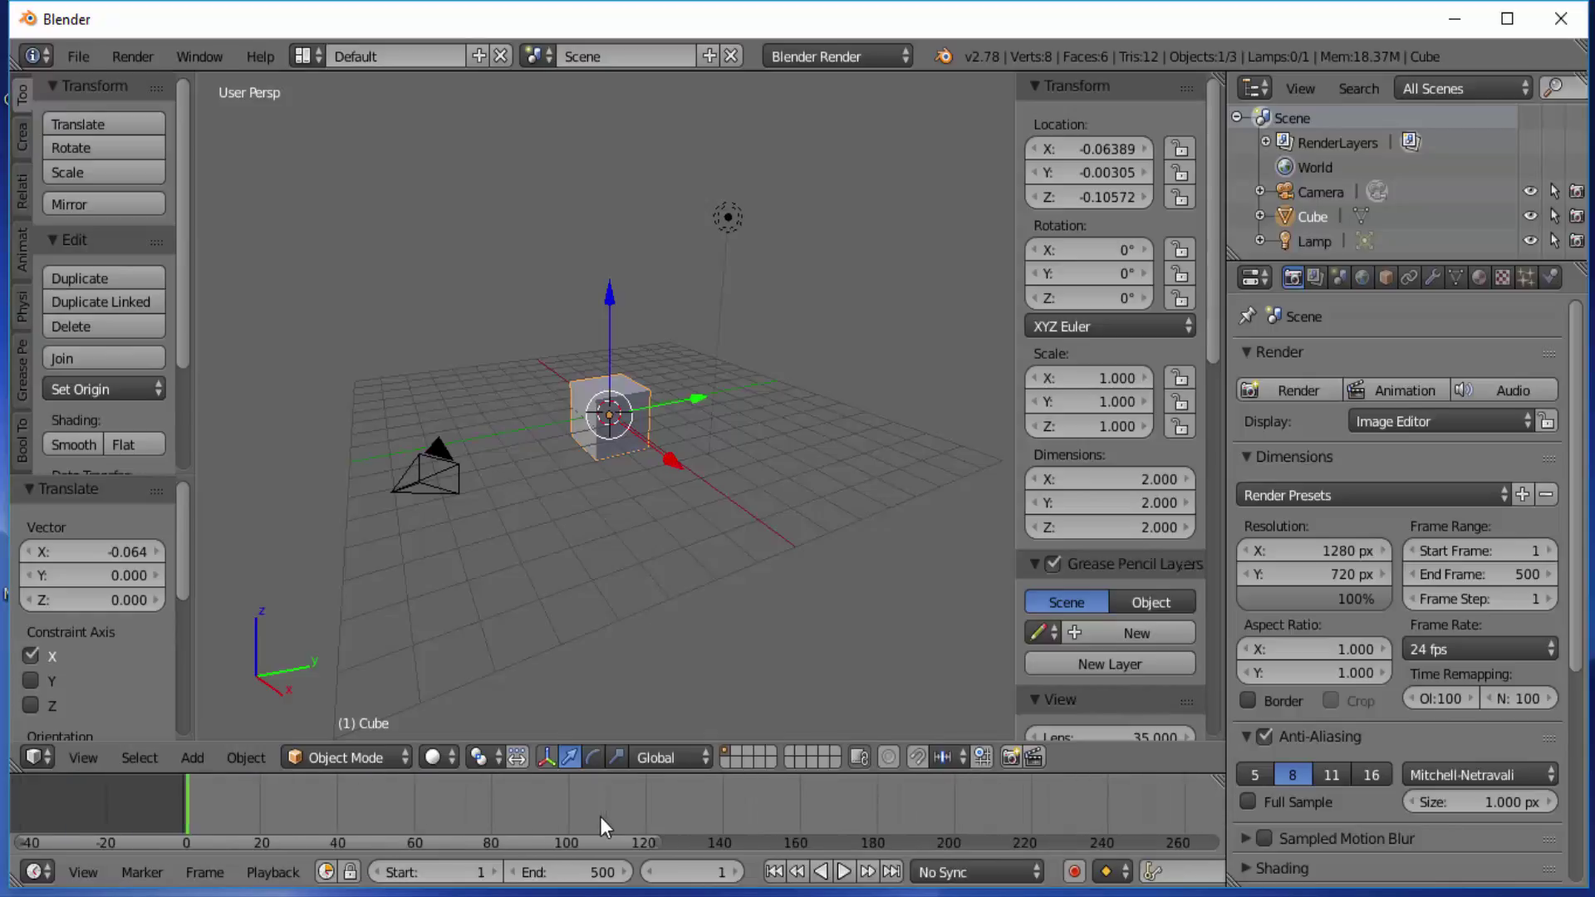
Set the animation's end frame to 250
{"action": "left_click", "coordinate": [581, 872]}
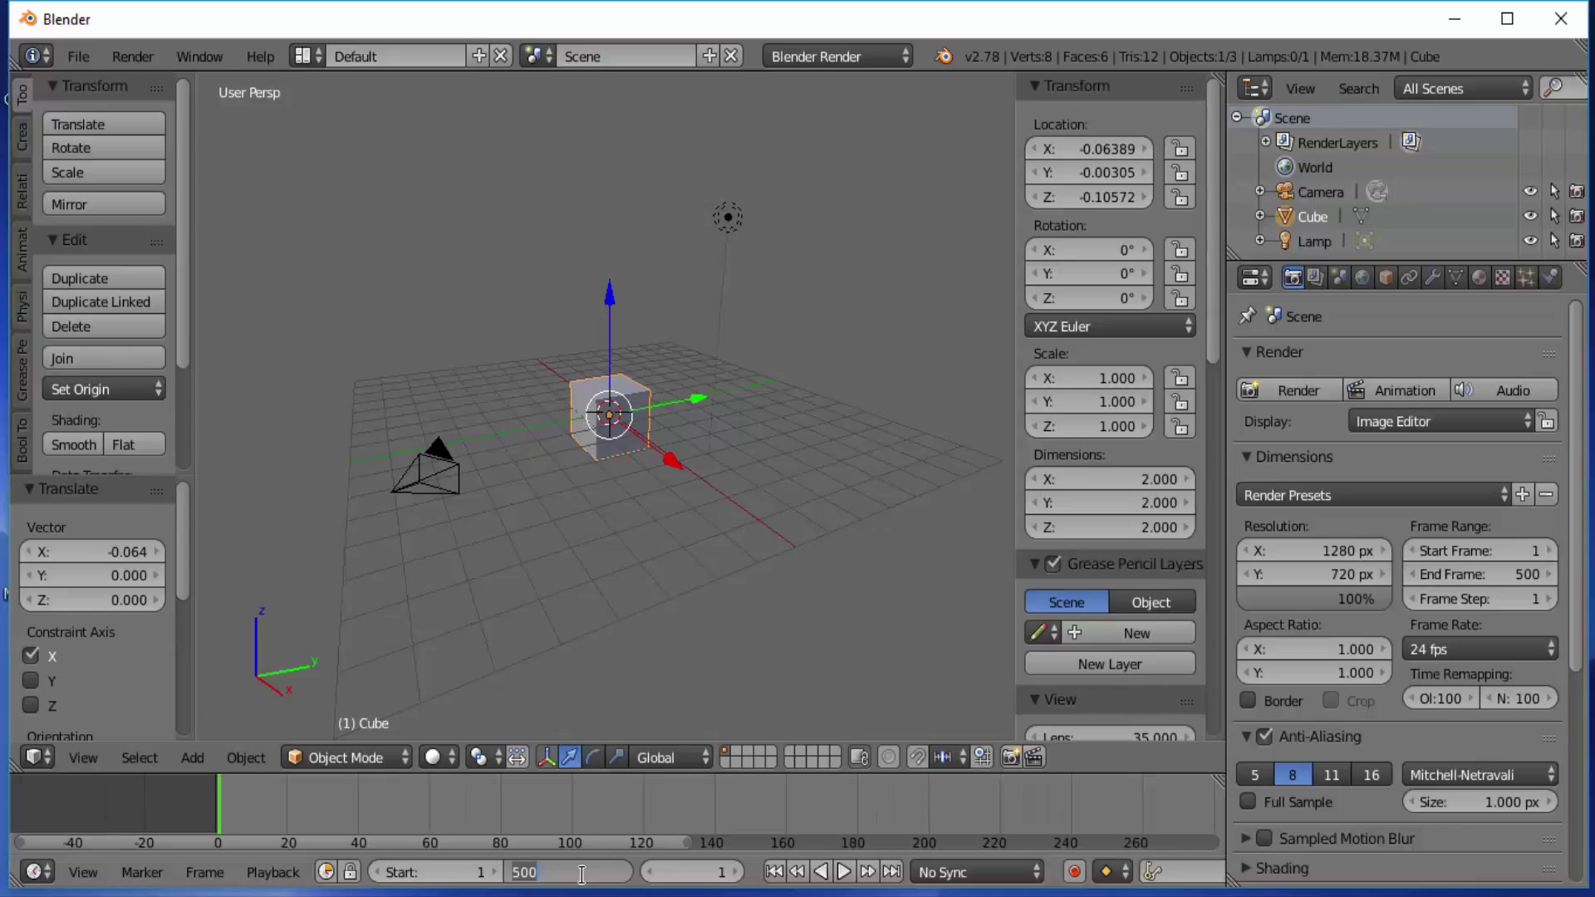
{"action": "type", "text": "250"}
{"action": "key", "text": "Return"}
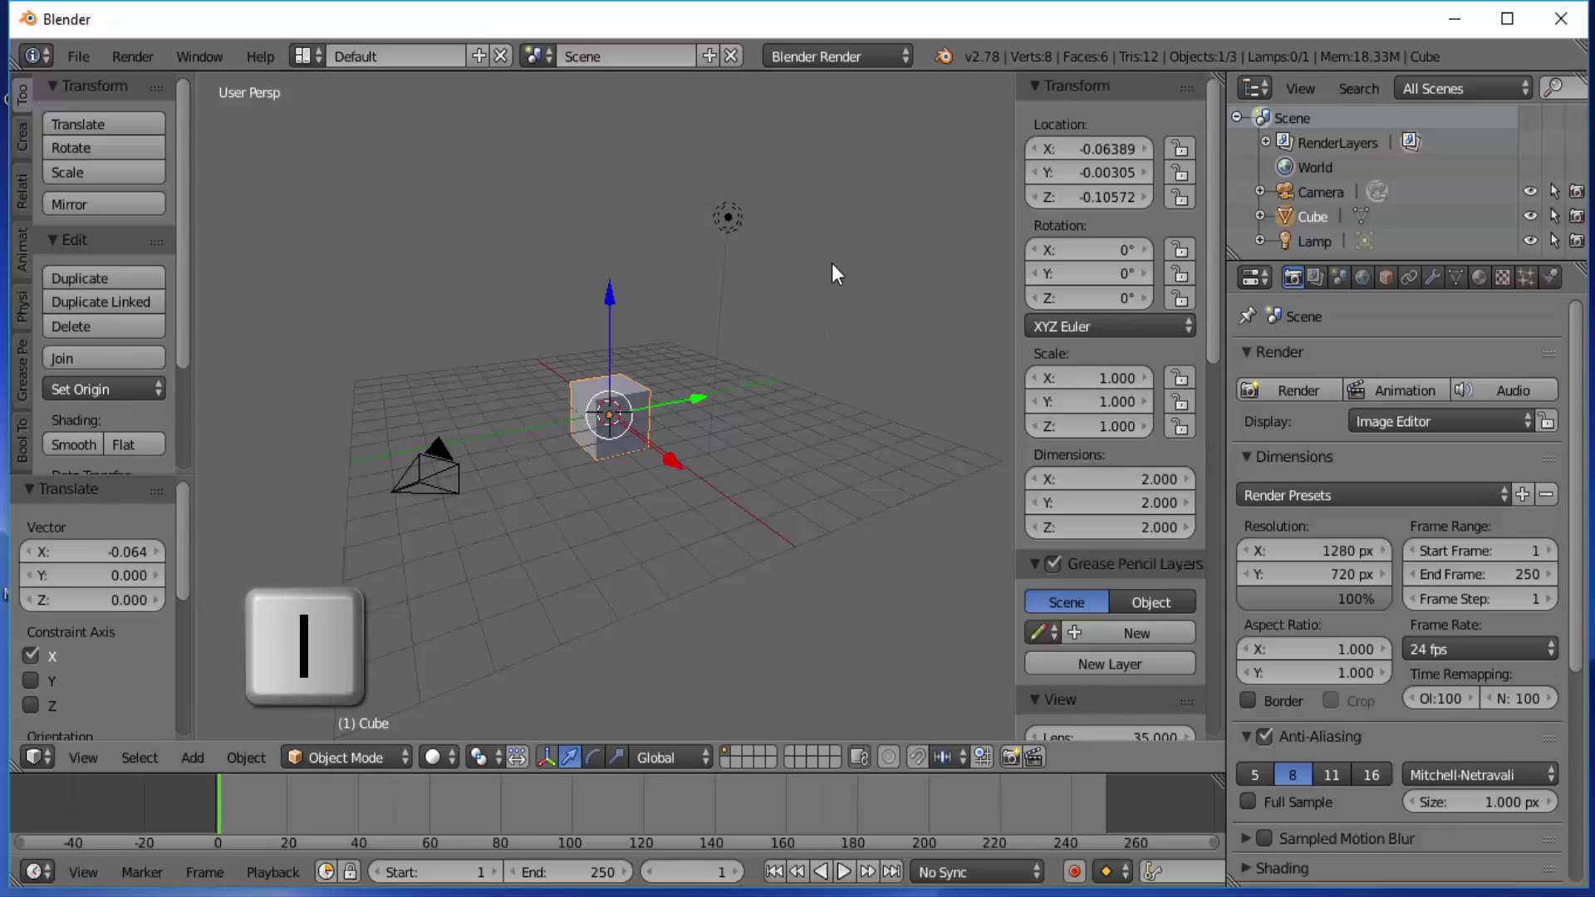
Bring up the keyframe types available for the cube, and the options offered for its Y location value
{"action": "key", "text": "i"}
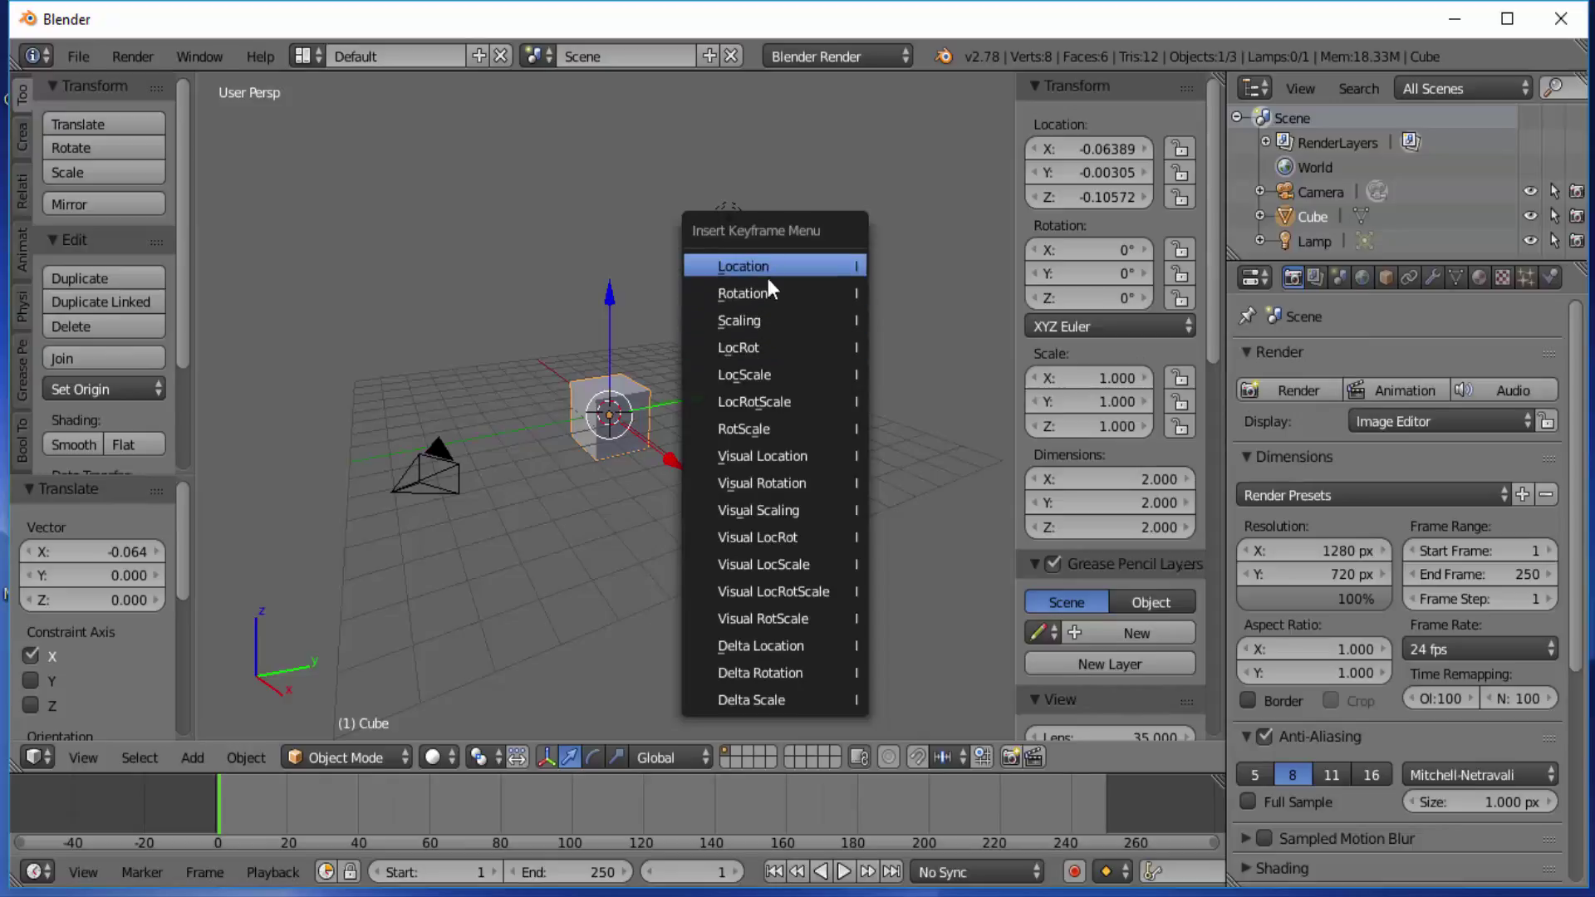
{"action": "key", "text": "Escape"}
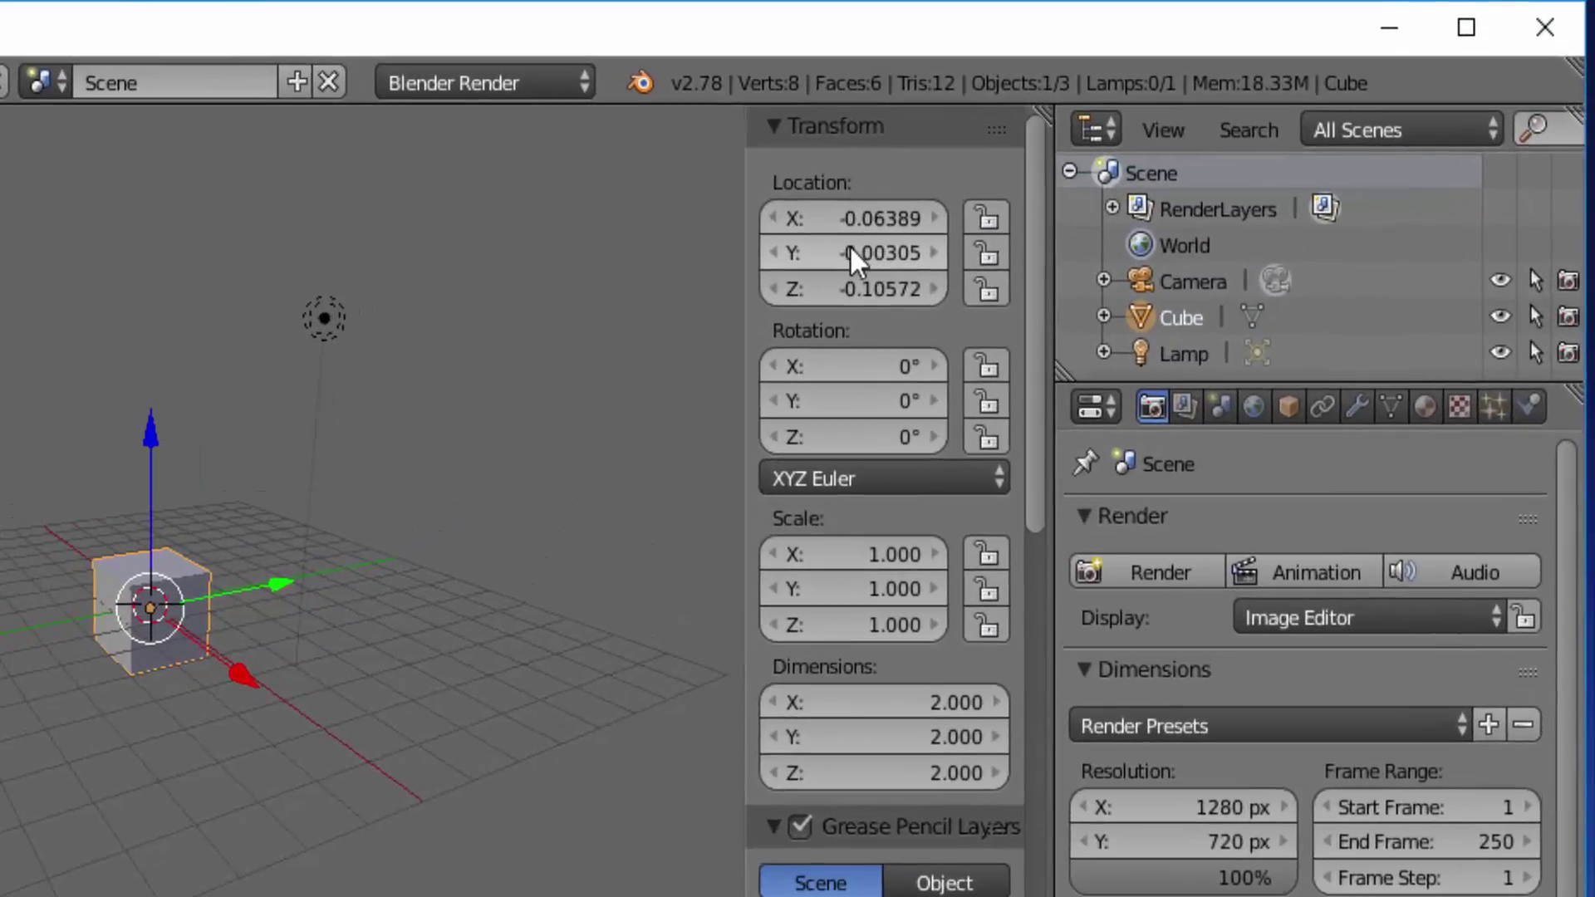
{"action": "right_click", "coordinate": [849, 246]}
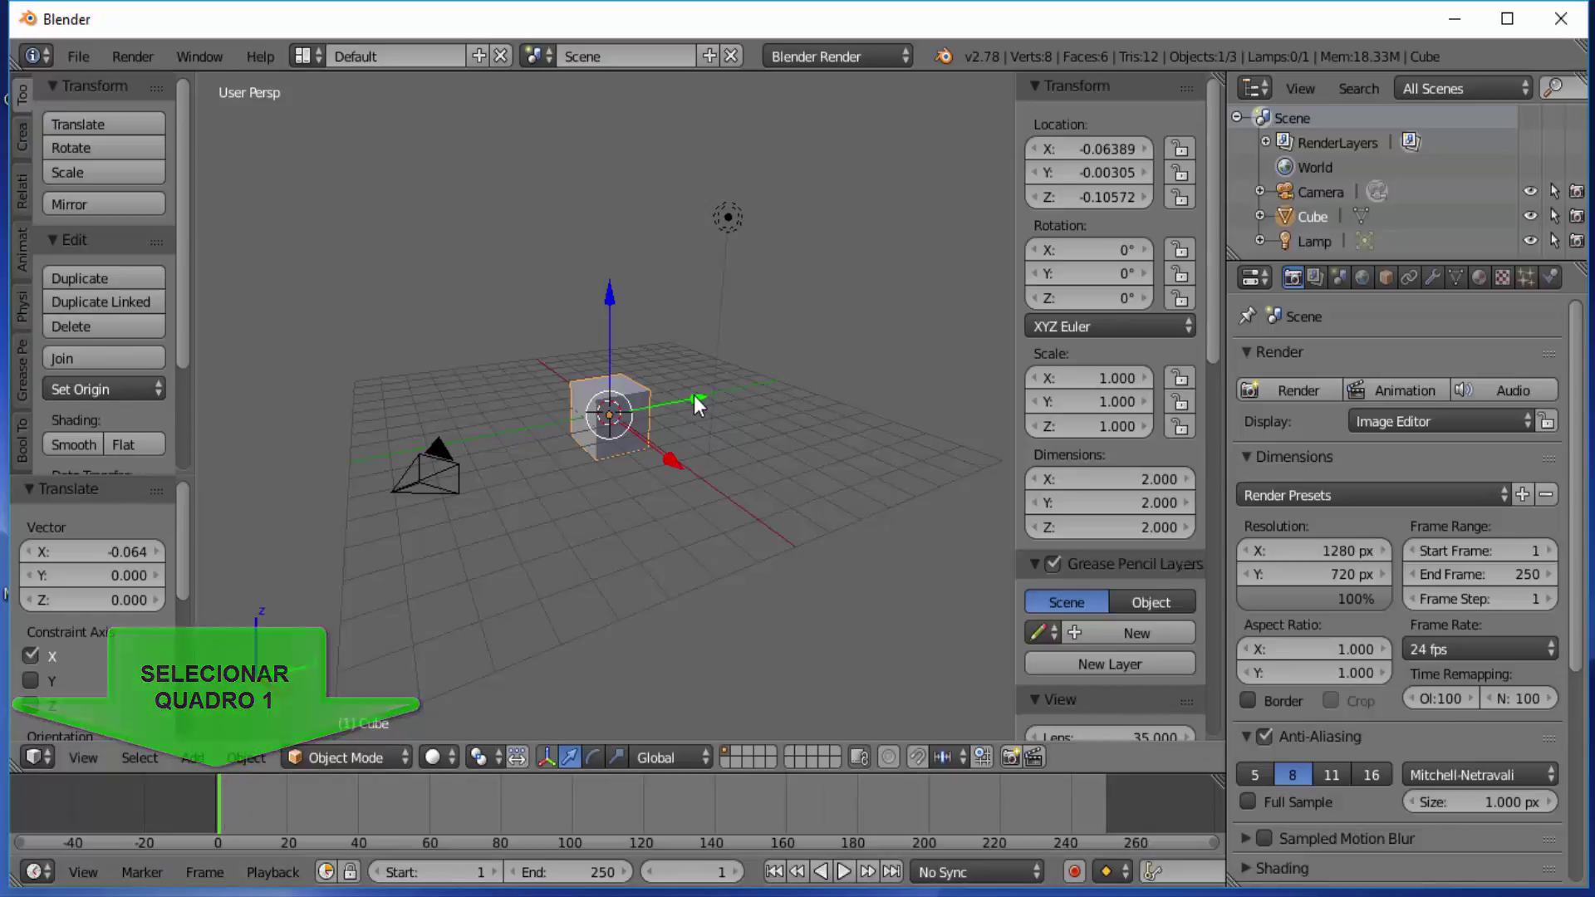
Move the cube about 8.29 units along the Y axis, and reset its X, Y and Z location to 0
{"action": "left_click_drag", "start_coordinate": [694, 395], "coordinate": [865, 350]}
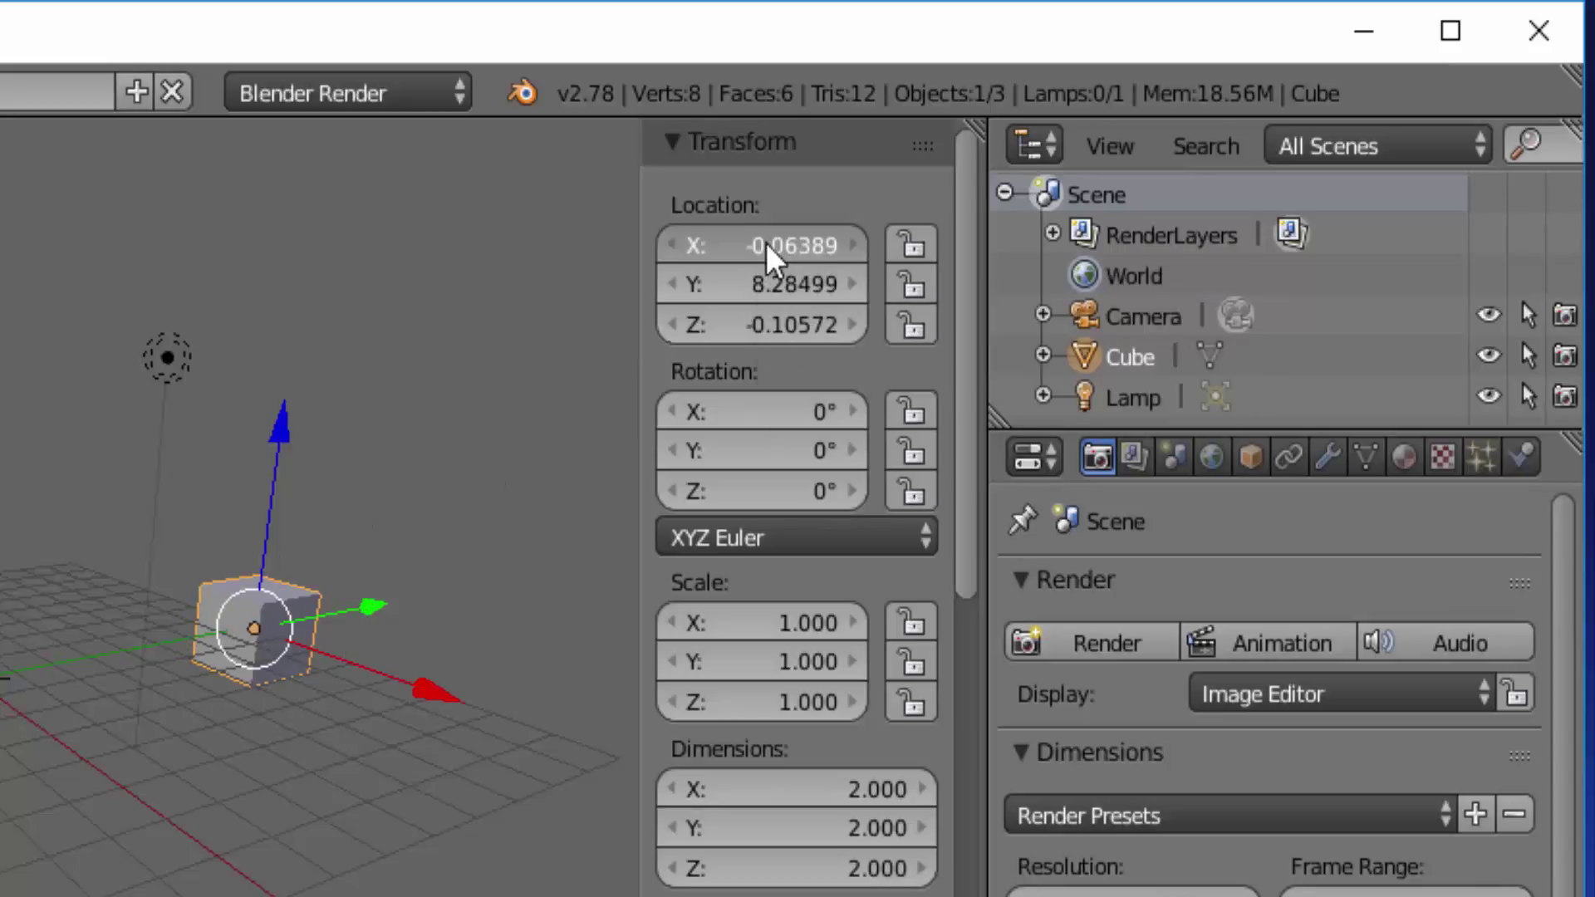
{"action": "mouse_move", "coordinate": [769, 254]}
{"action": "left_mouse_down"}
{"action": "mouse_move", "coordinate": [769, 324]}
{"action": "mouse_move", "coordinate": [762, 246]}
{"action": "left_mouse_up"}
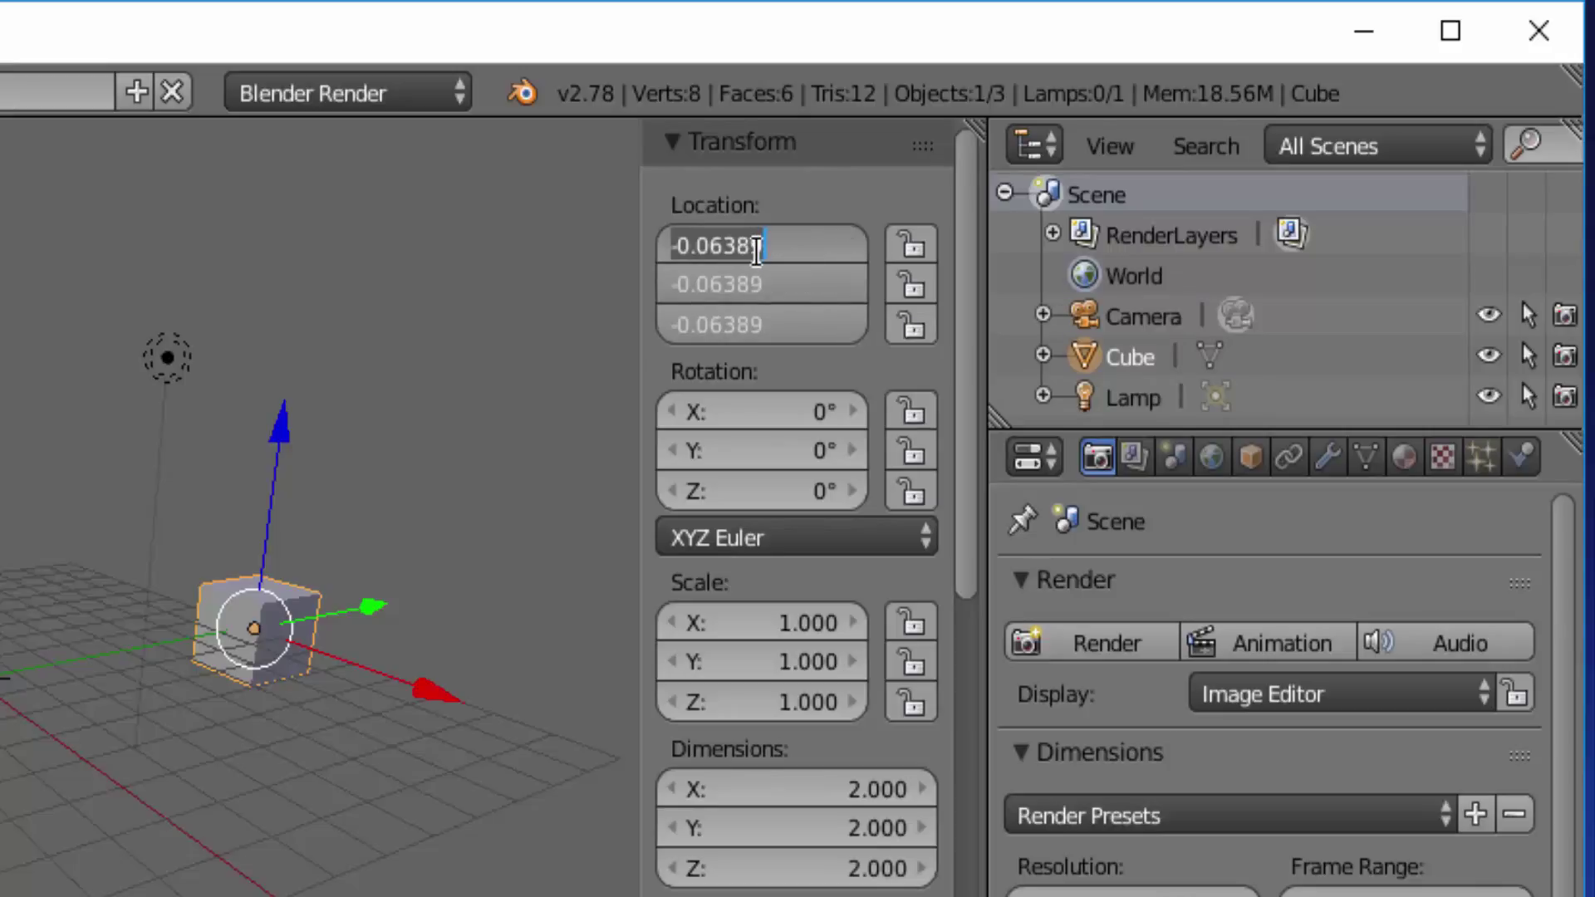
{"action": "type", "text": "0"}
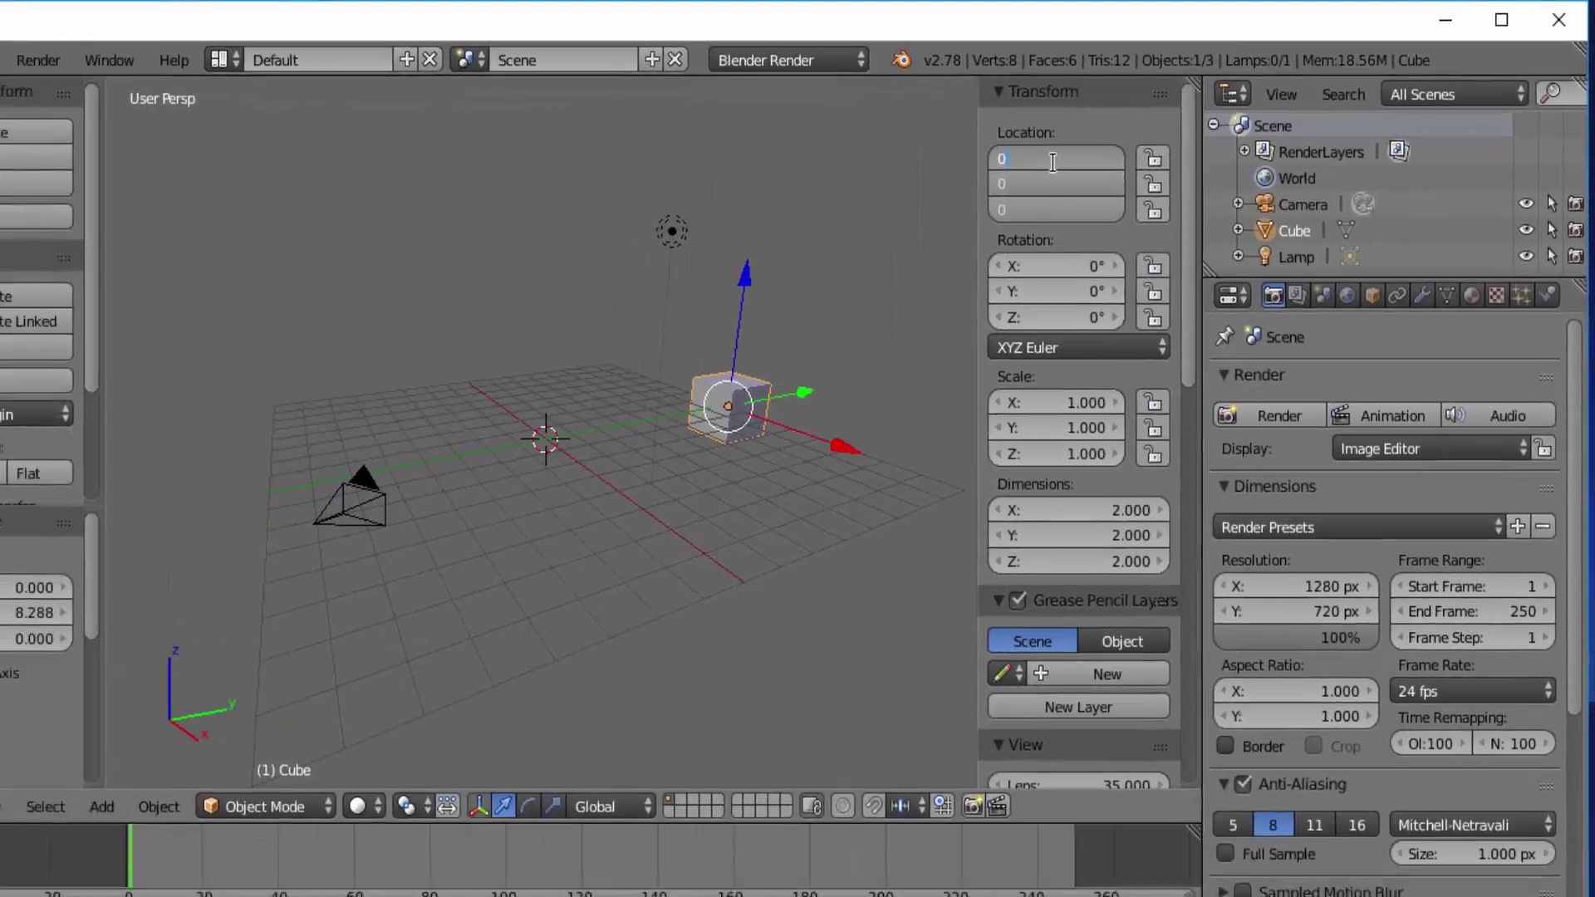
{"action": "key", "text": "Return"}
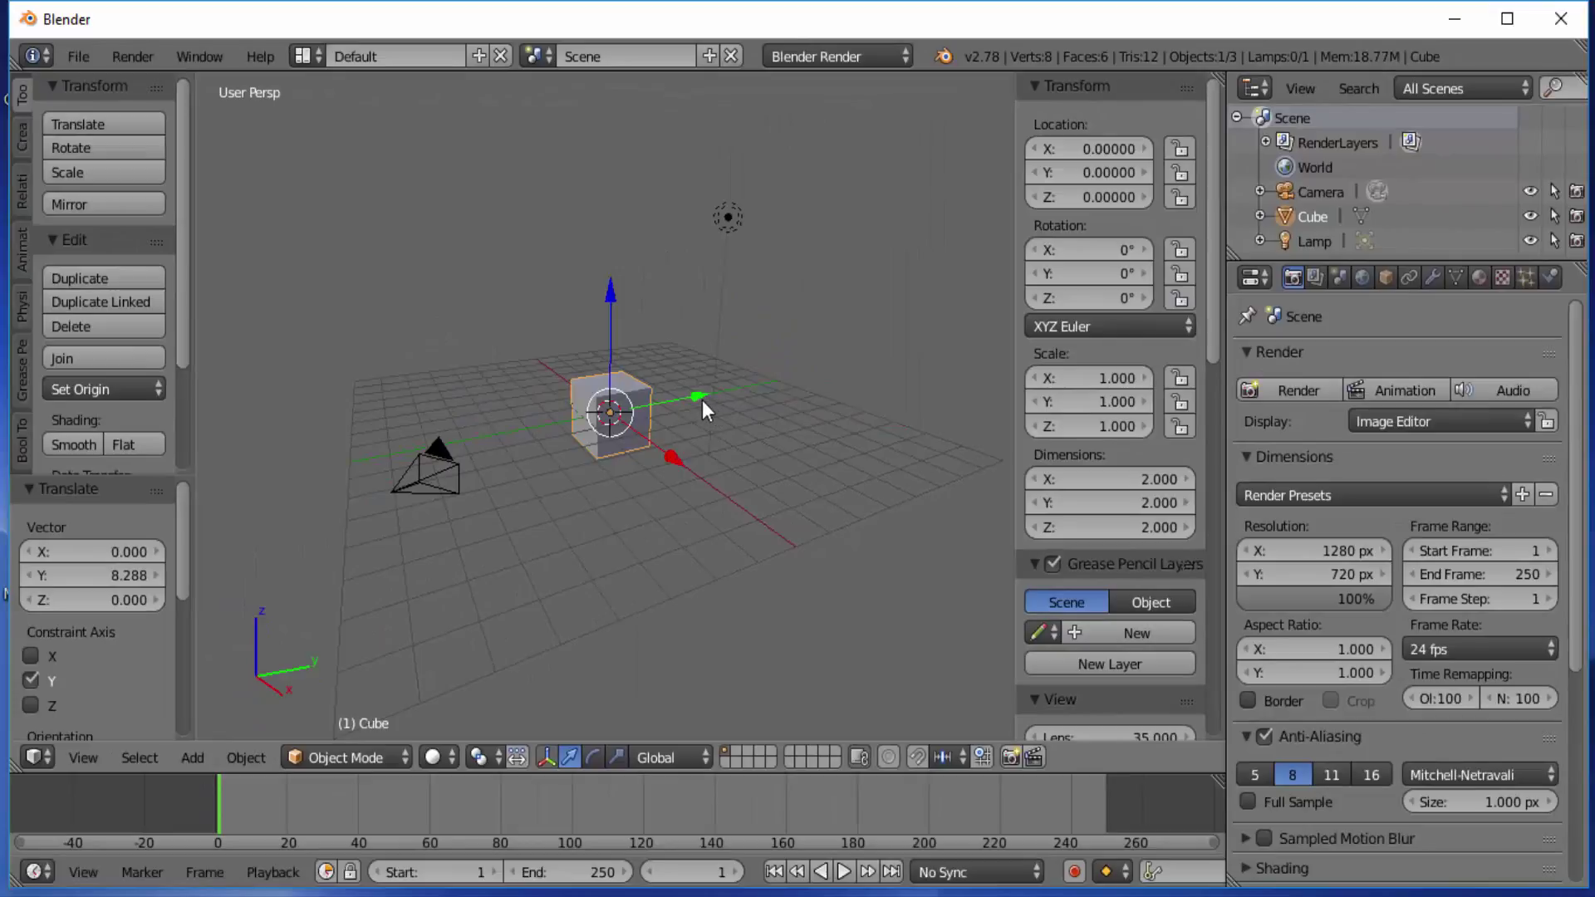
Move the cube along the Y axis to about 7.23 and insert keyframes for its location at frame 1
{"action": "left_click_drag", "start_coordinate": [698, 398], "coordinate": [851, 365]}
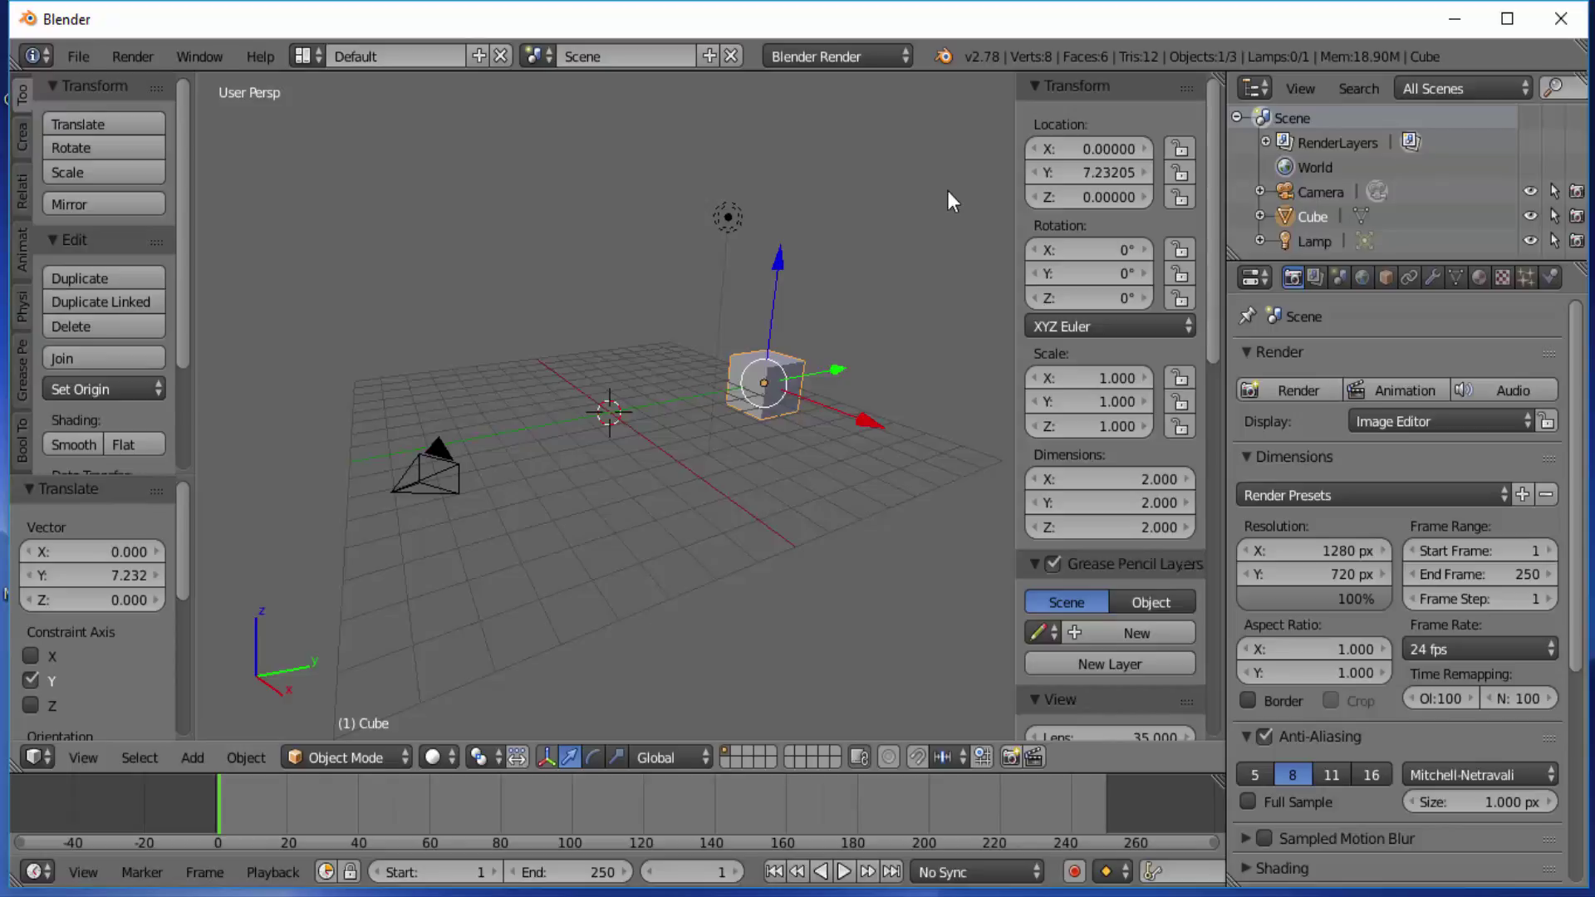
{"action": "right_click", "coordinate": [1080, 167]}
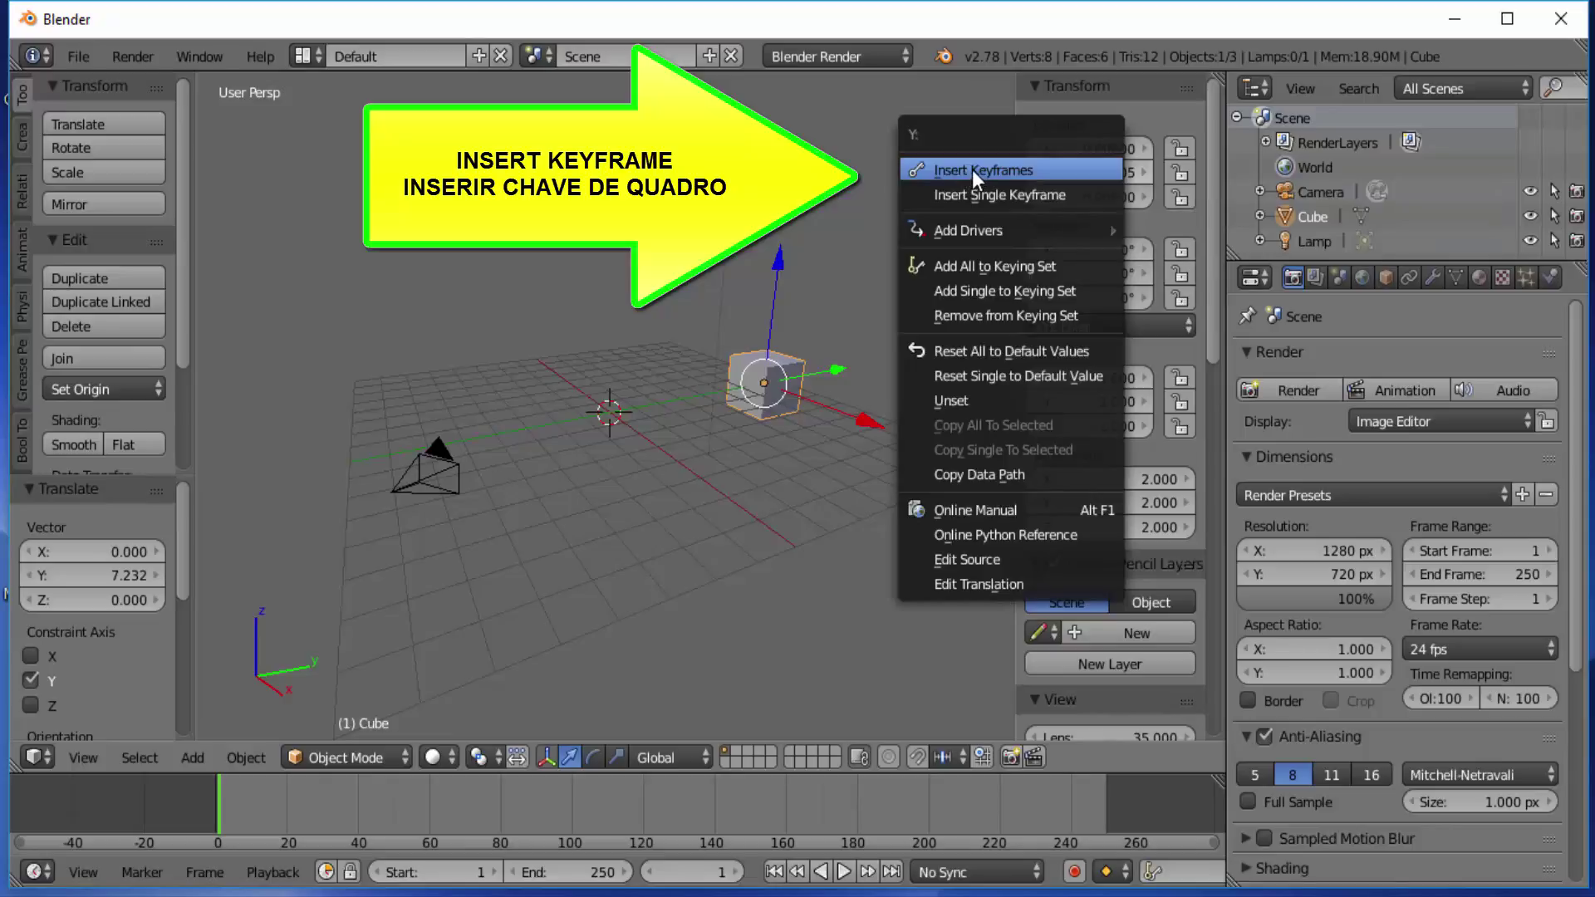
{"action": "left_click", "coordinate": [971, 170]}
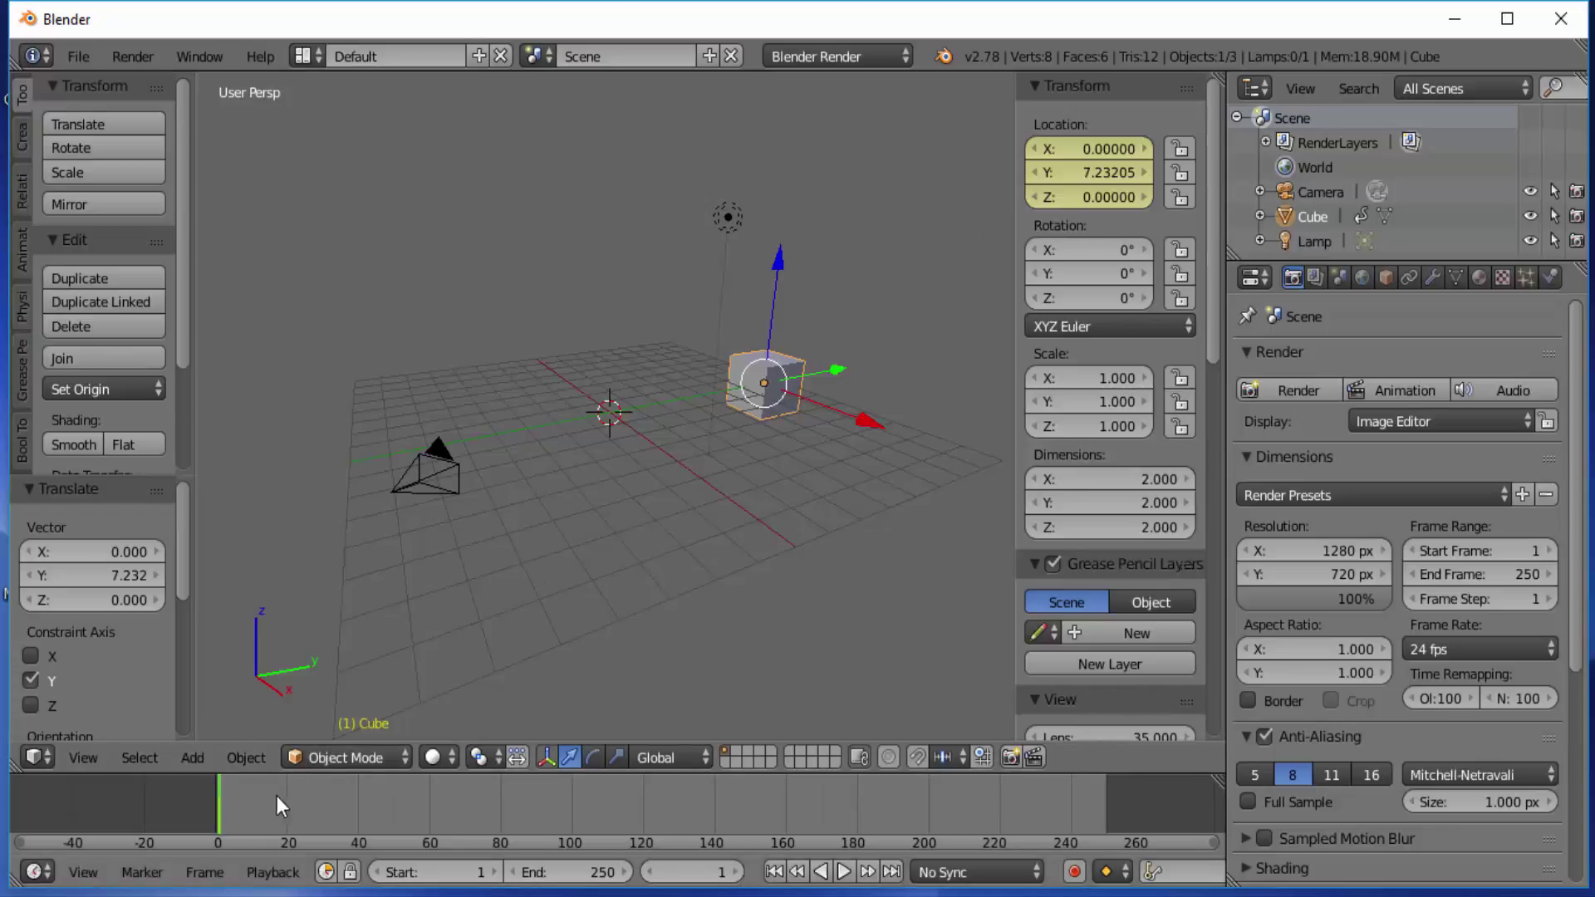
Move the timeline marker to frame 8 and back to frame 1 to check the cube's location keyframe
{"action": "left_click_drag", "start_coordinate": [218, 789], "coordinate": [245, 793]}
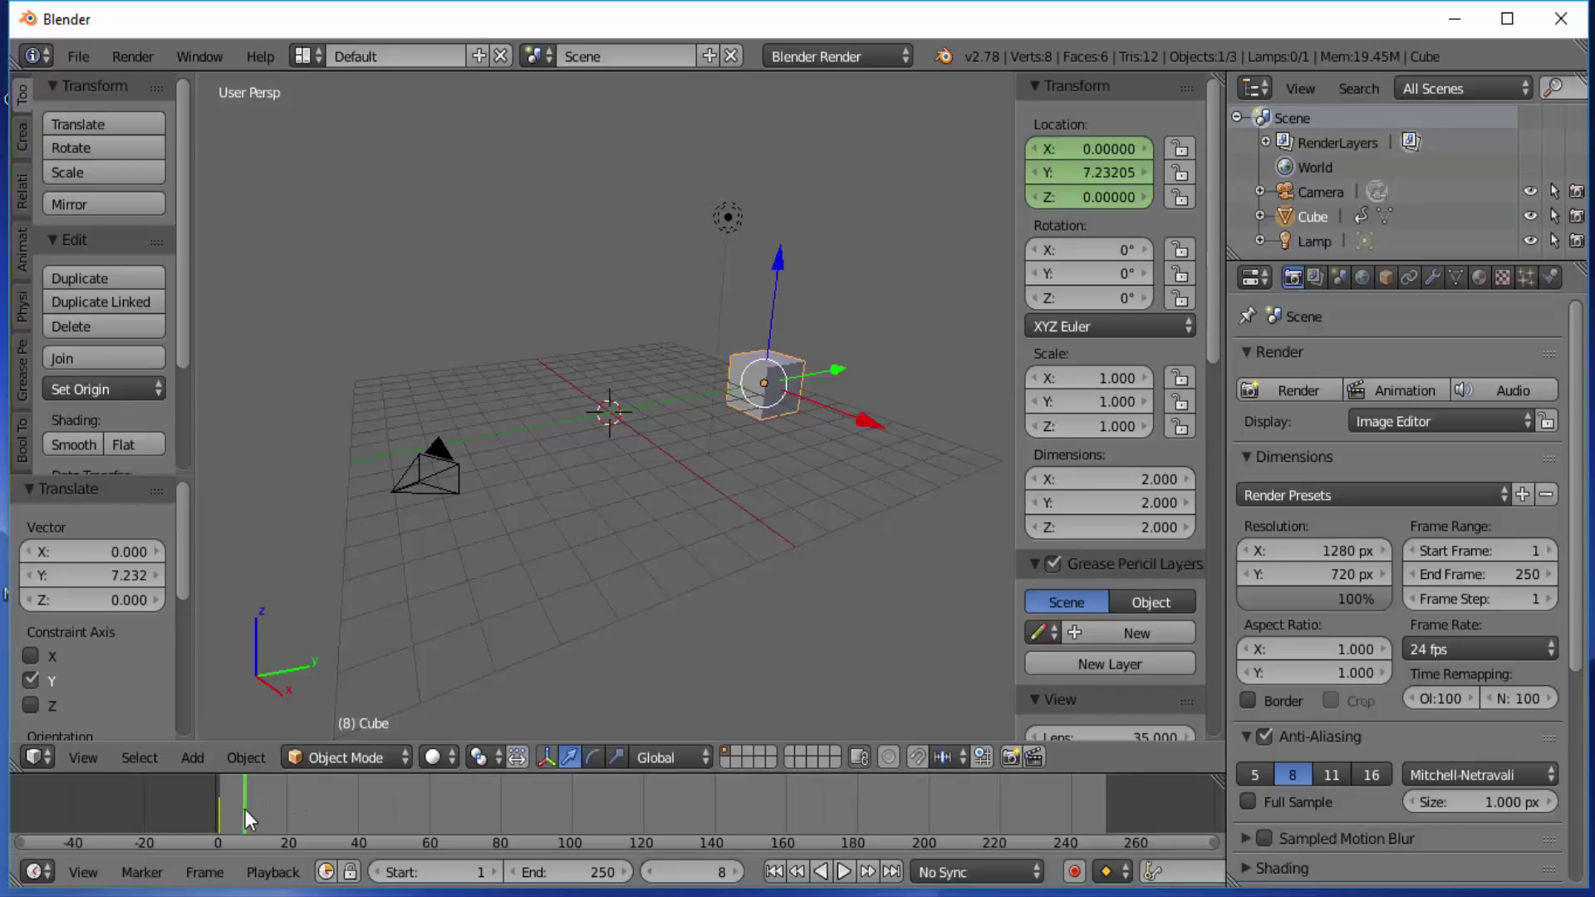
{"action": "left_click_drag", "start_coordinate": [243, 810], "coordinate": [219, 816]}
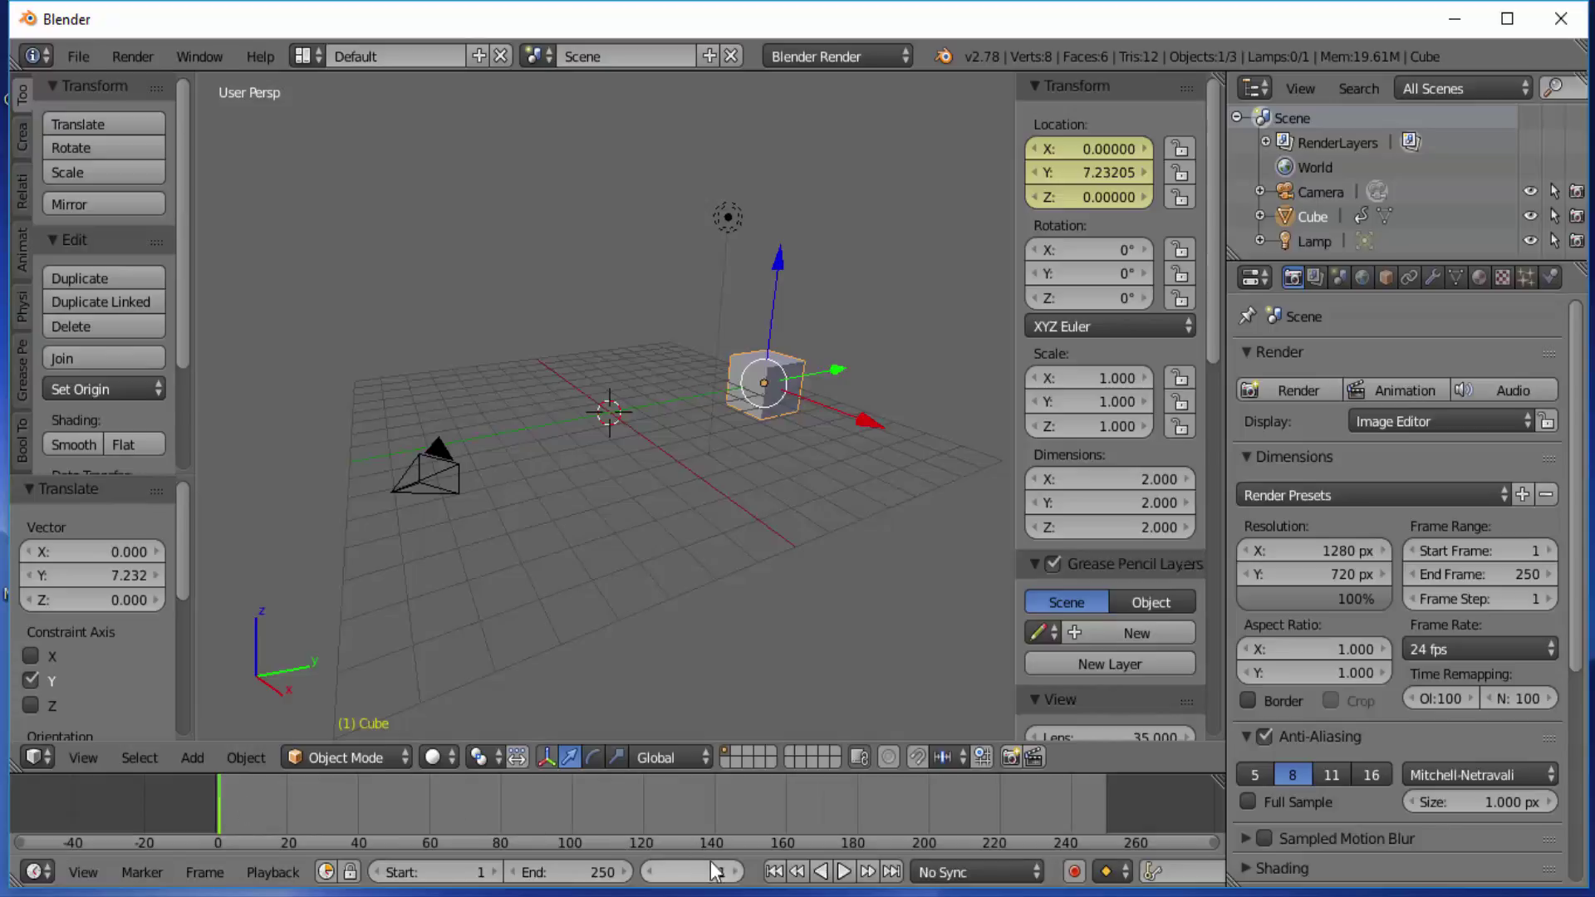
Advance the current frame to 10 and insert keyframes for the cube's location there
{"action": "left_click_drag", "start_coordinate": [730, 872], "coordinate": [735, 879]}
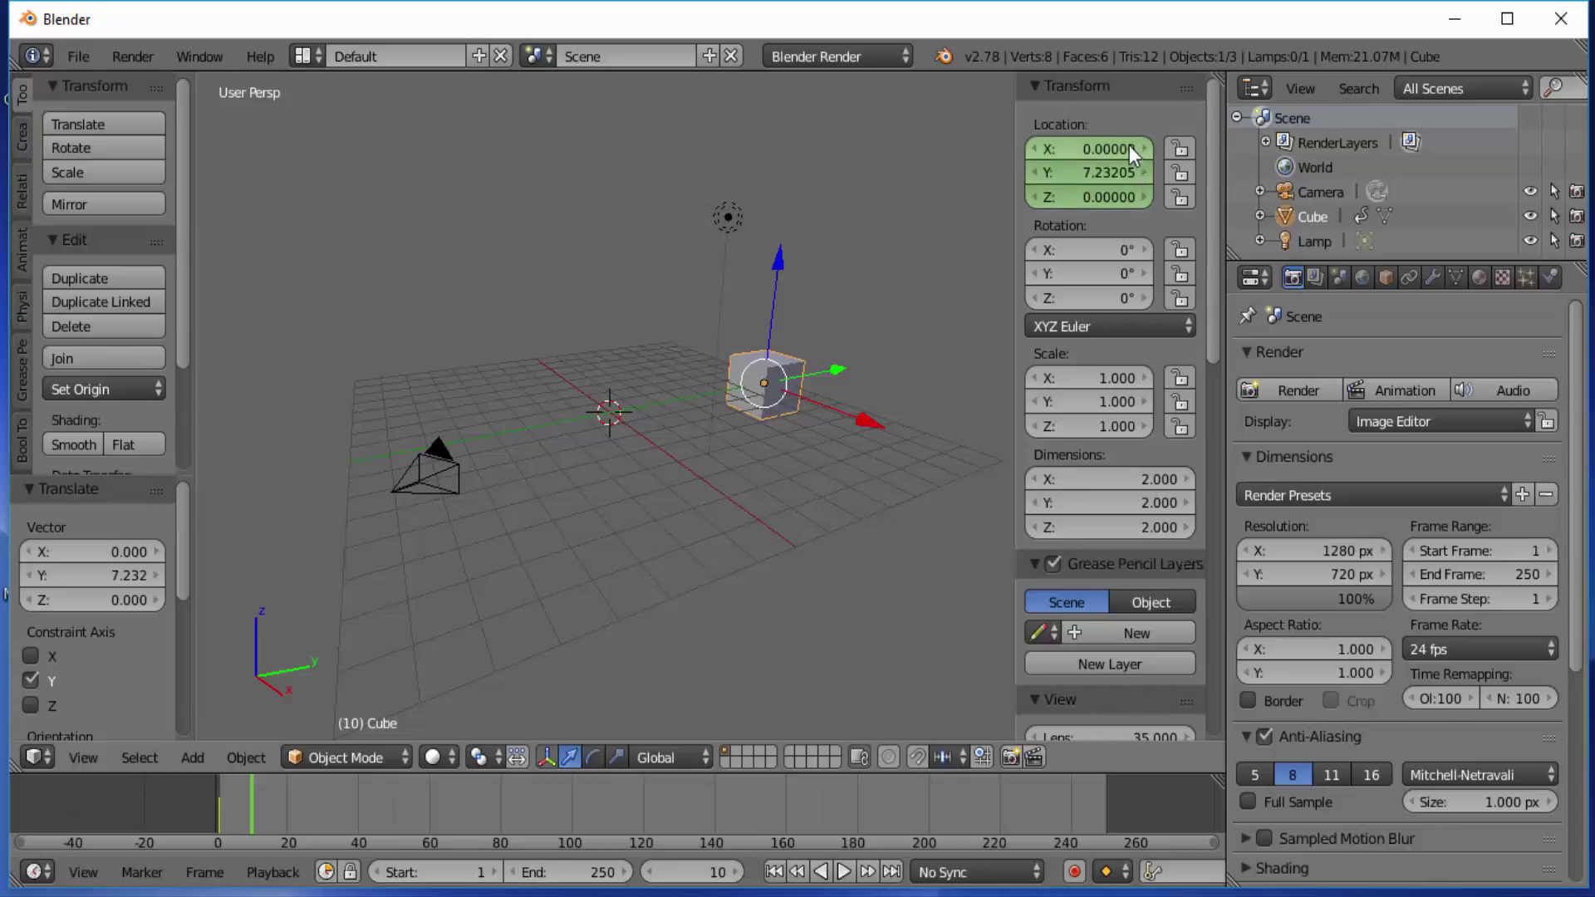
{"action": "right_click", "coordinate": [1075, 169]}
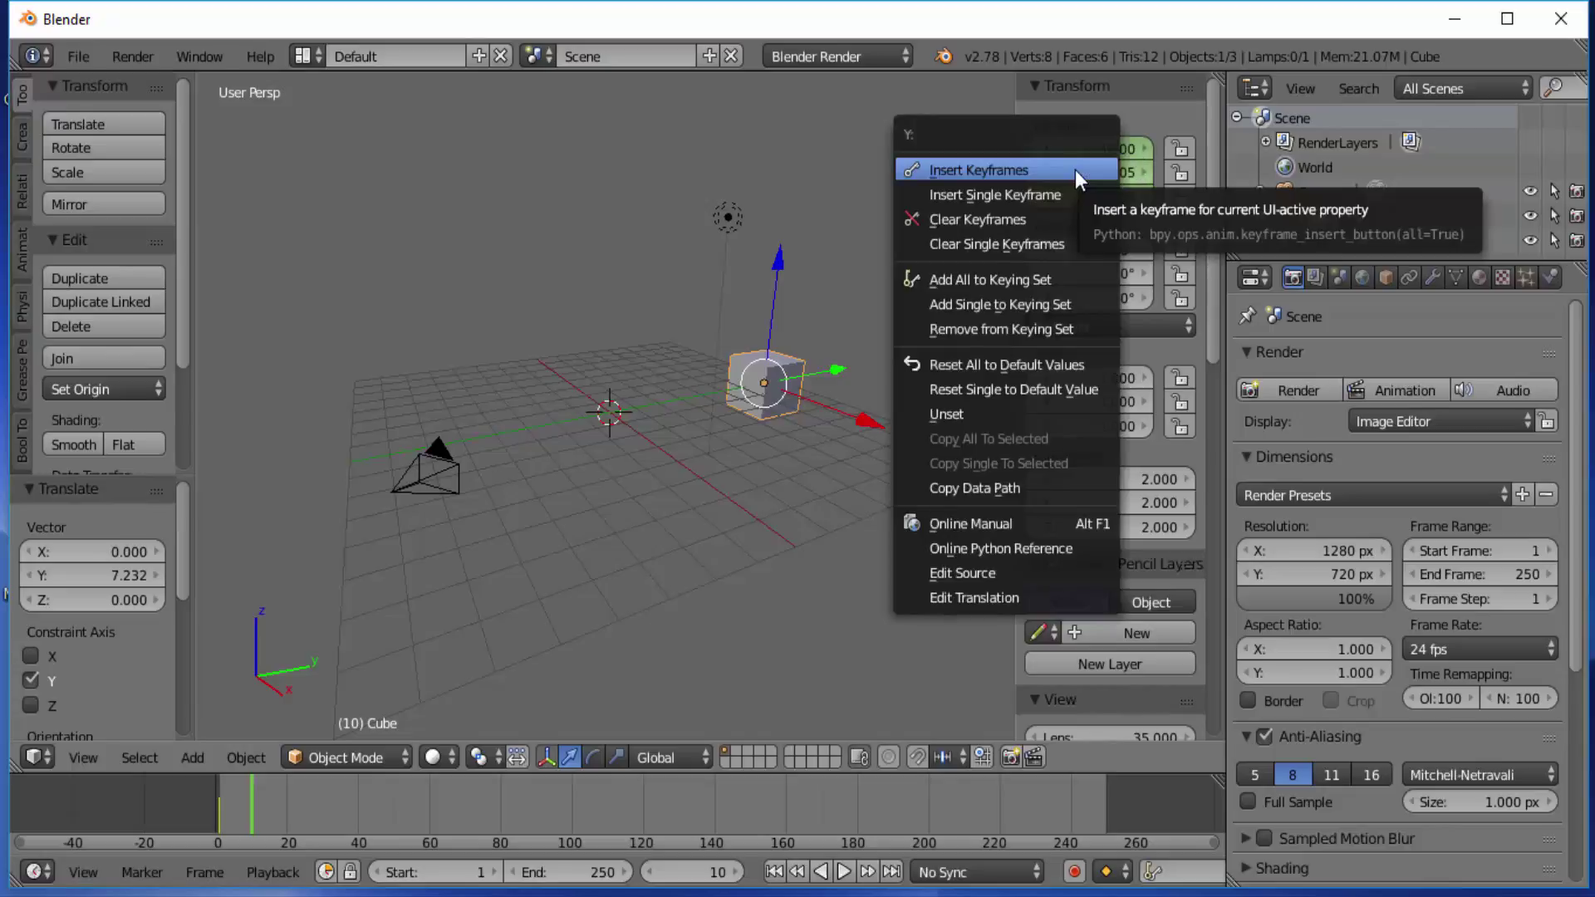
{"action": "left_click", "coordinate": [952, 172]}
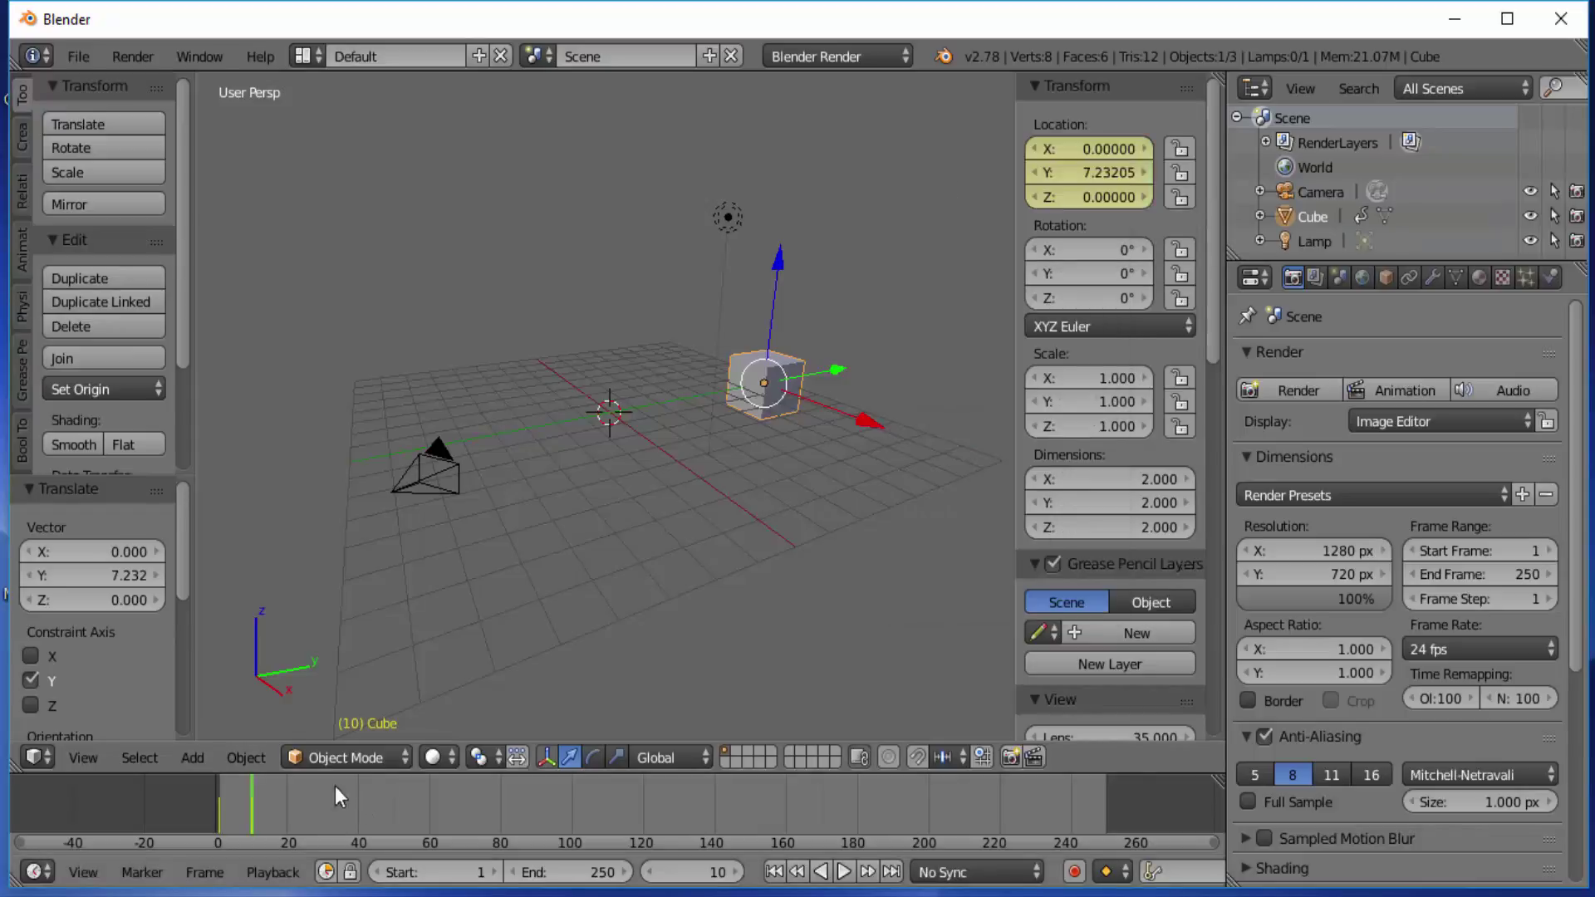
Scrub the timeline around the two keyframes and play the animation from frame 1 to check the cube's motion
{"action": "left_click_drag", "start_coordinate": [252, 785], "coordinate": [277, 786]}
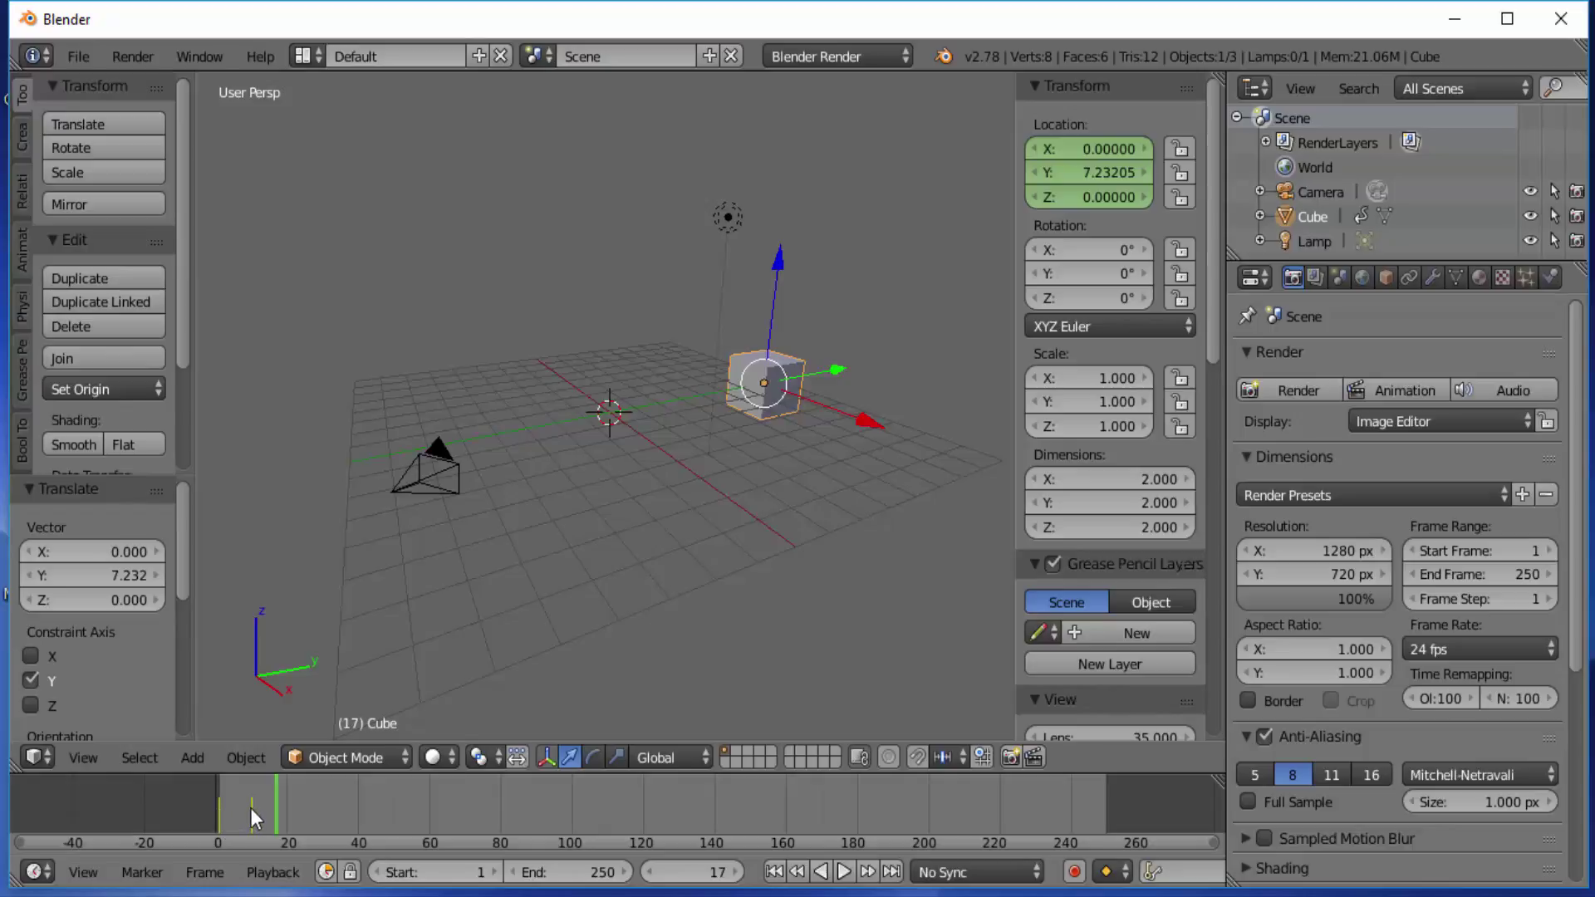
{"action": "left_click_drag", "start_coordinate": [274, 791], "coordinate": [238, 796]}
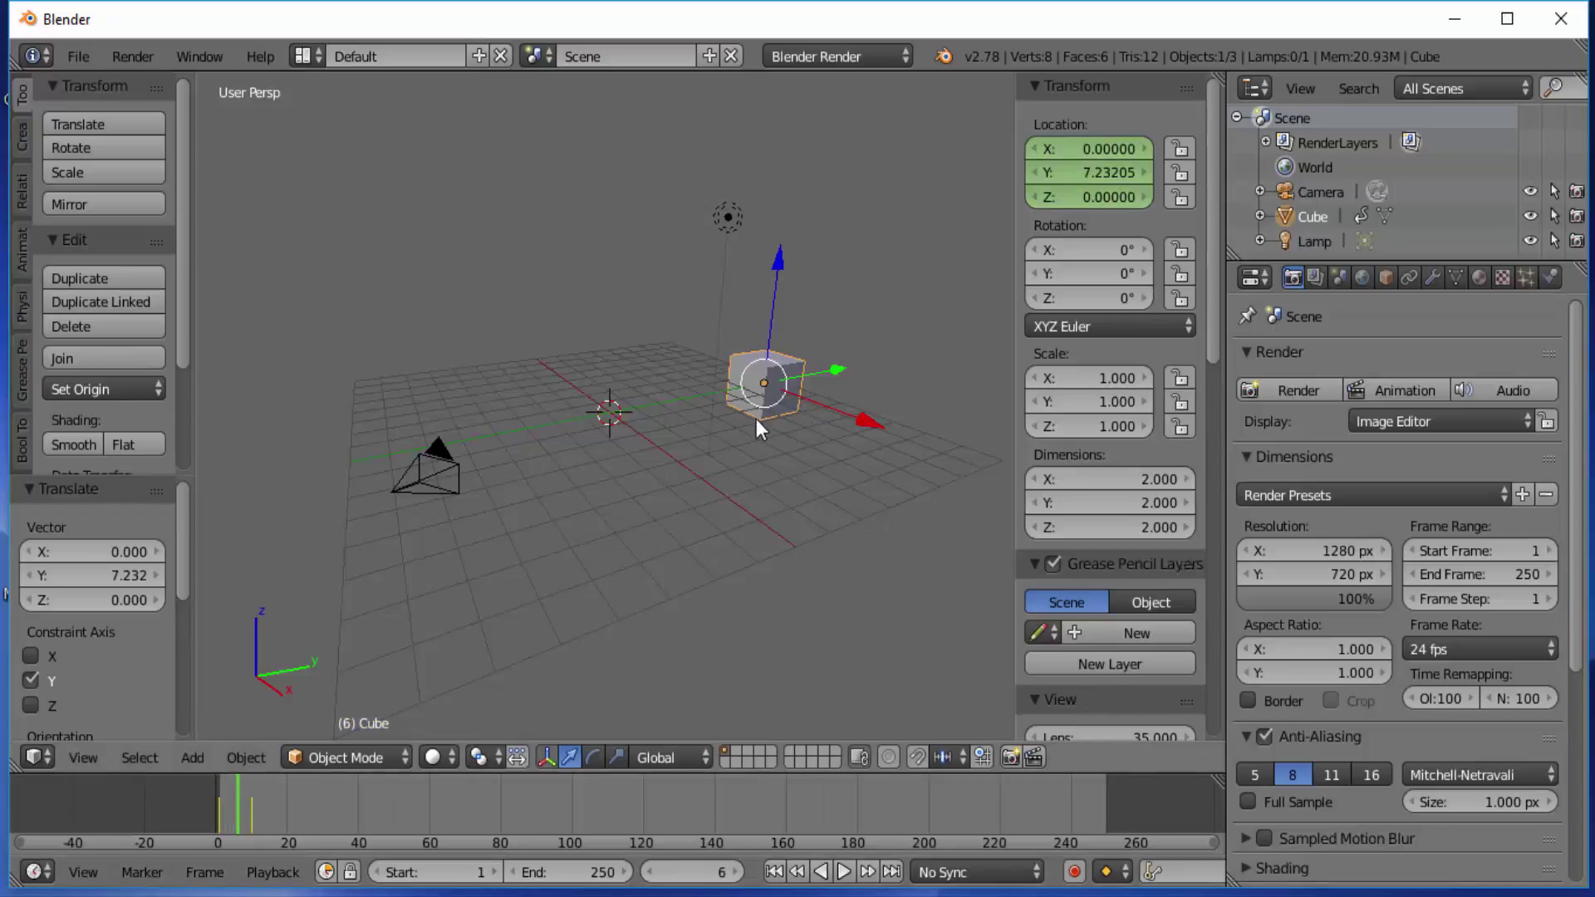
{"action": "left_click", "coordinate": [221, 794]}
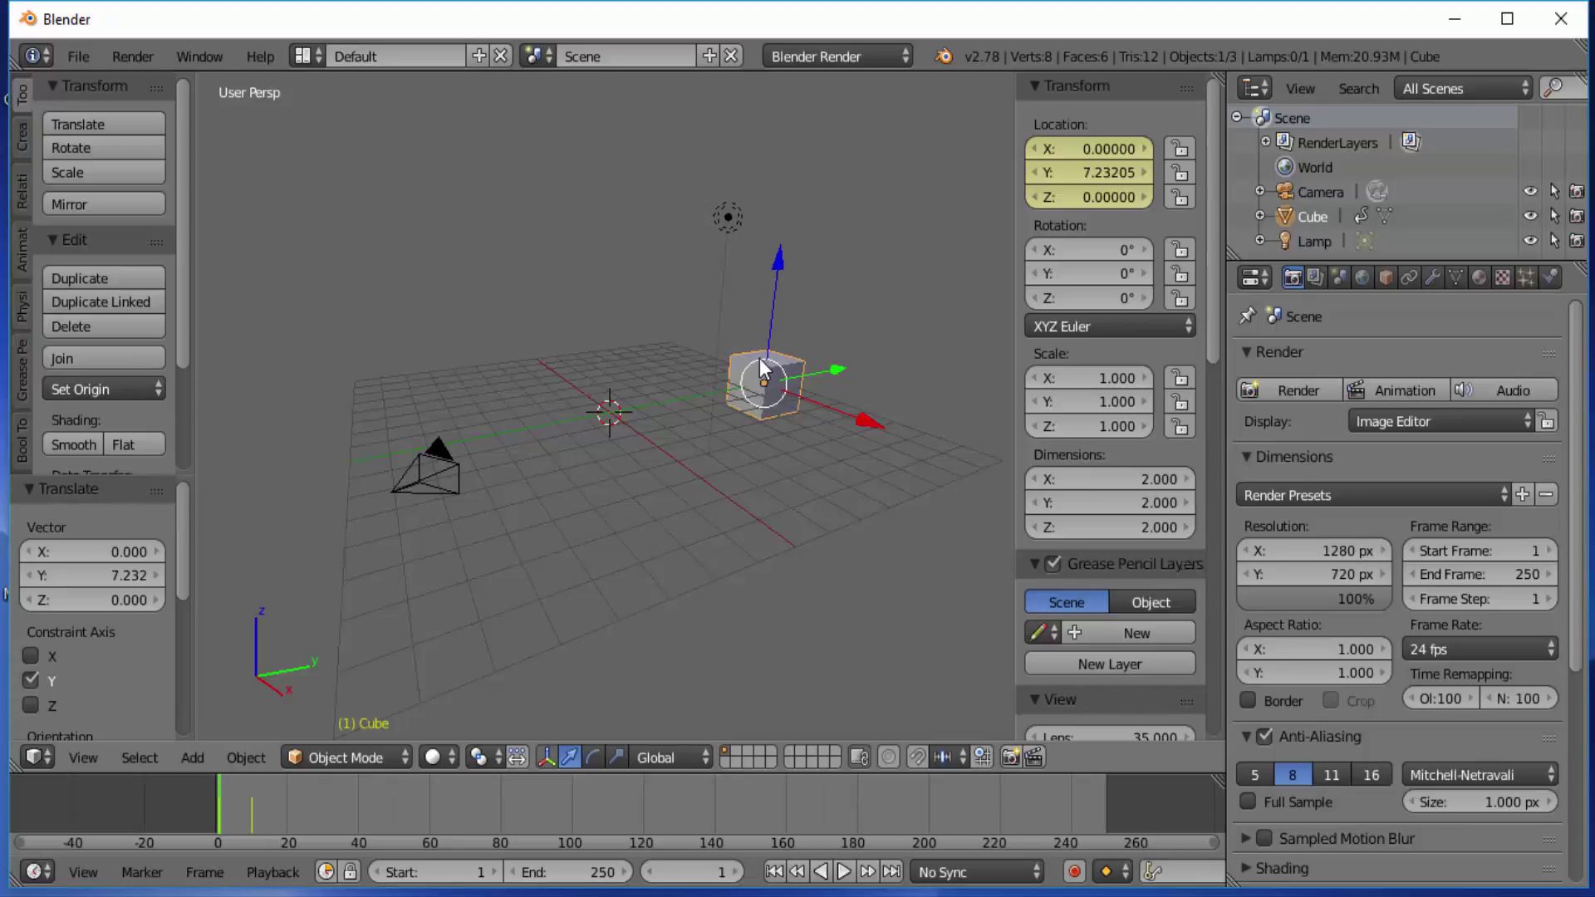
{"action": "key", "text": "alt+a"}
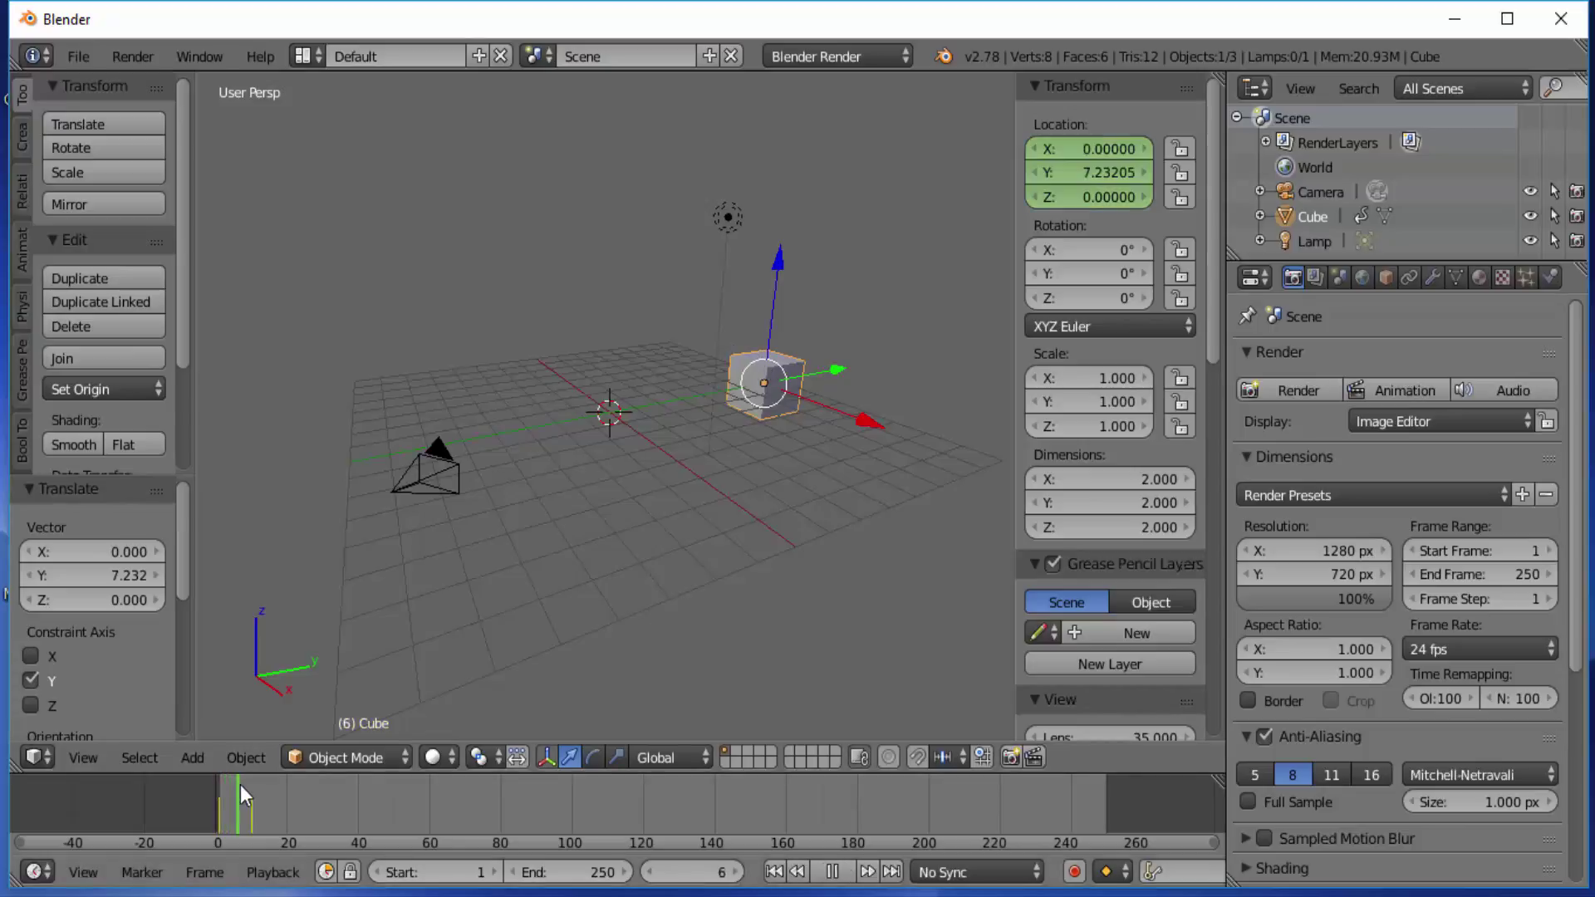
{"action": "key", "text": "alt+a"}
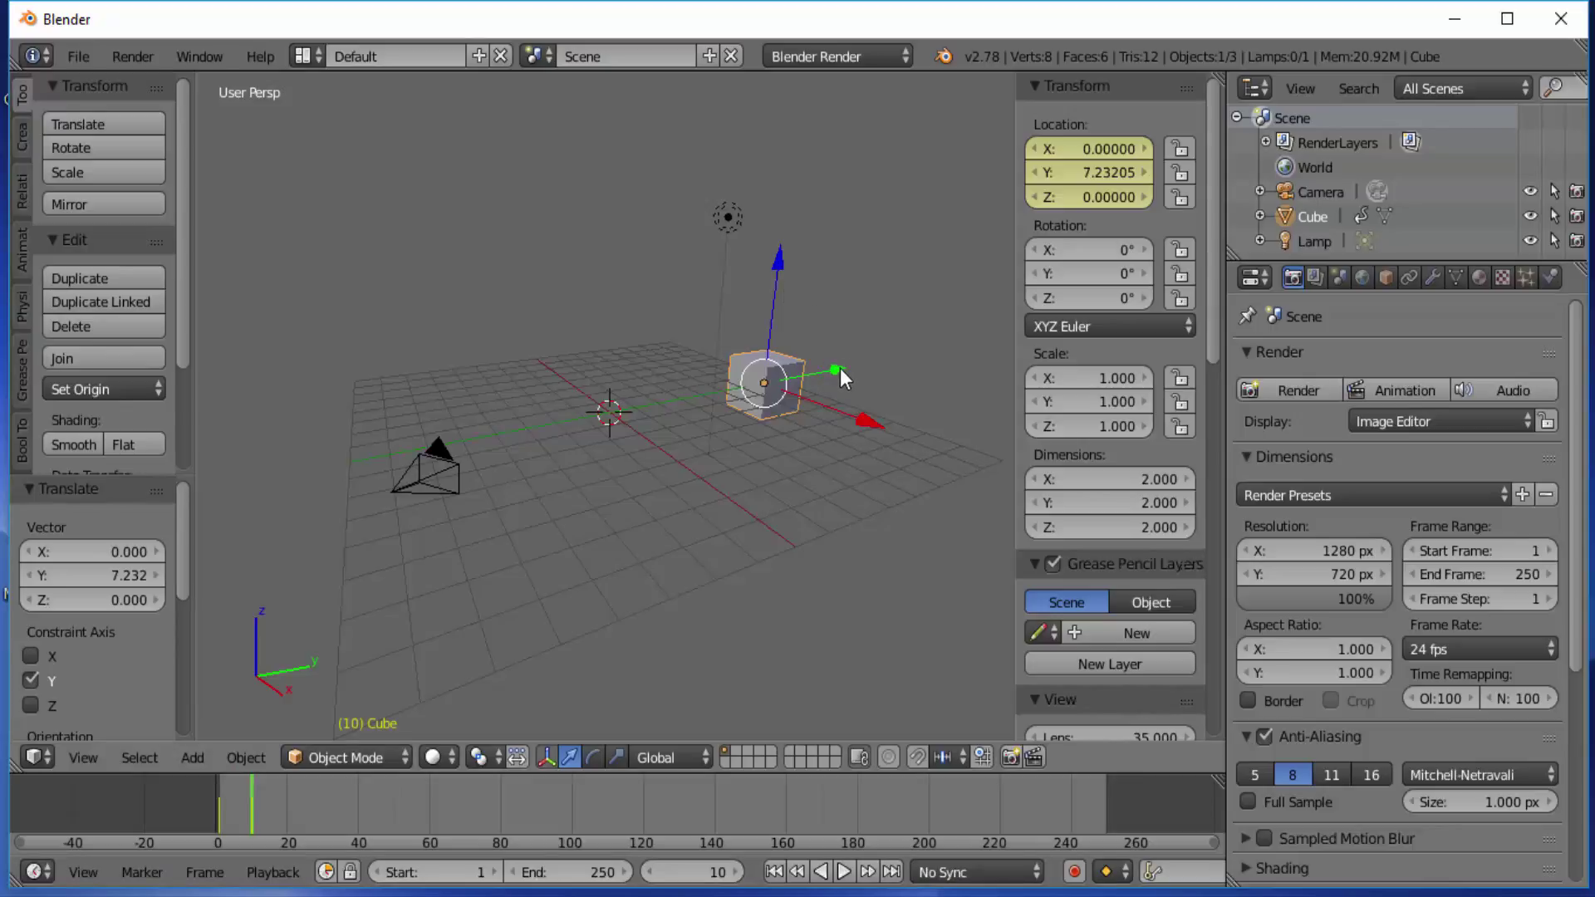
Move the cube along the Y axis to about -7.05 at frame 10 and replace its location keyframes there
{"action": "left_click_drag", "start_coordinate": [840, 367], "coordinate": [461, 407]}
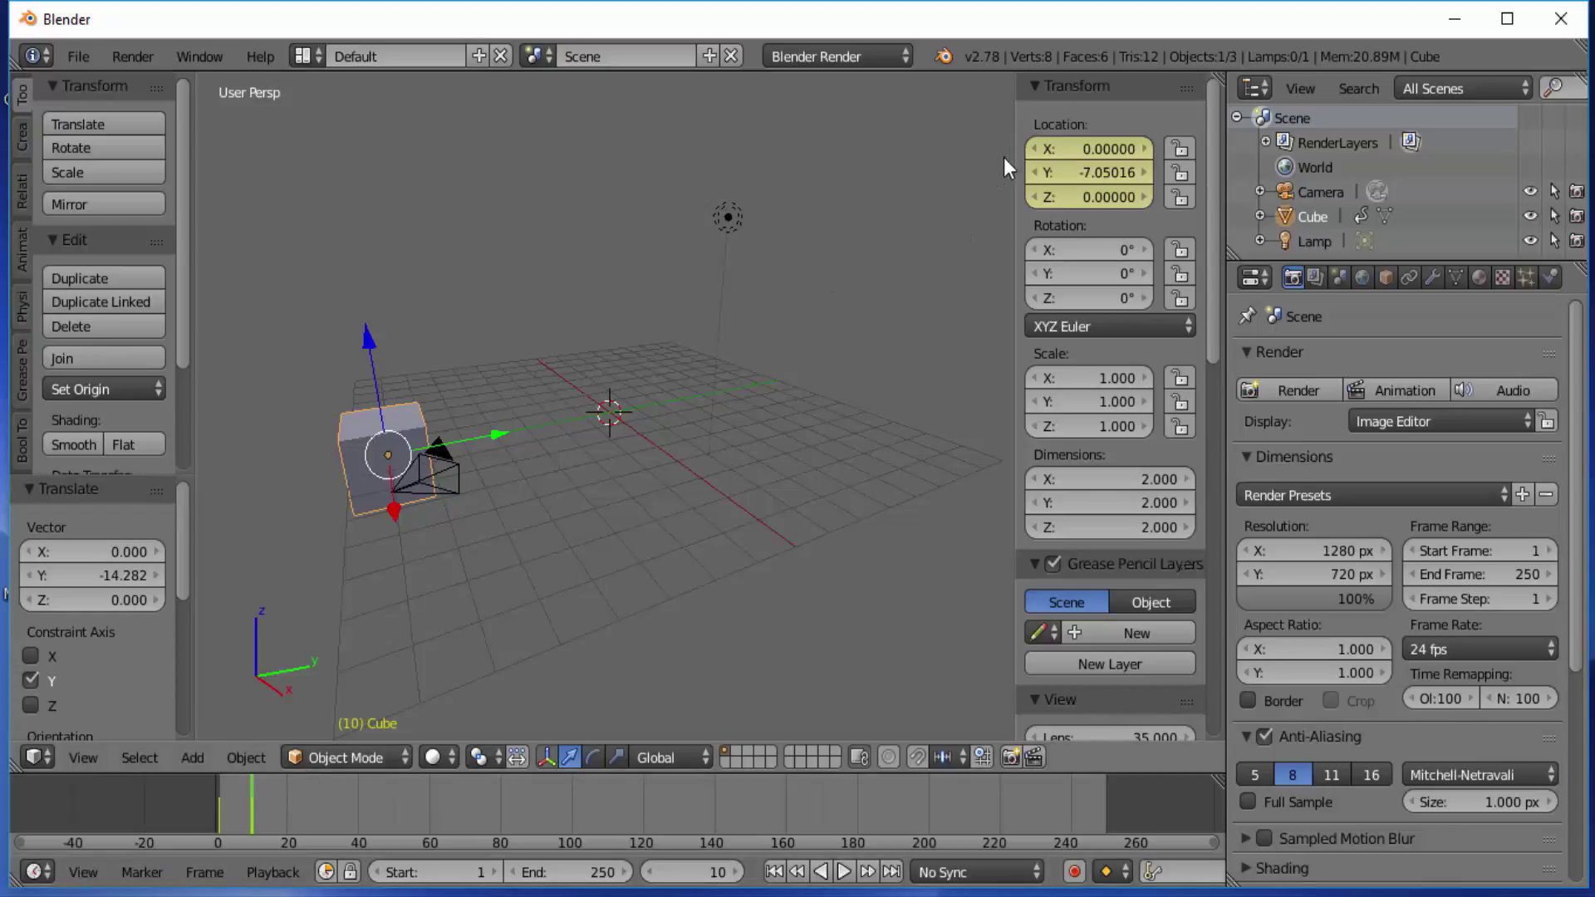
{"action": "right_click", "coordinate": [1088, 174]}
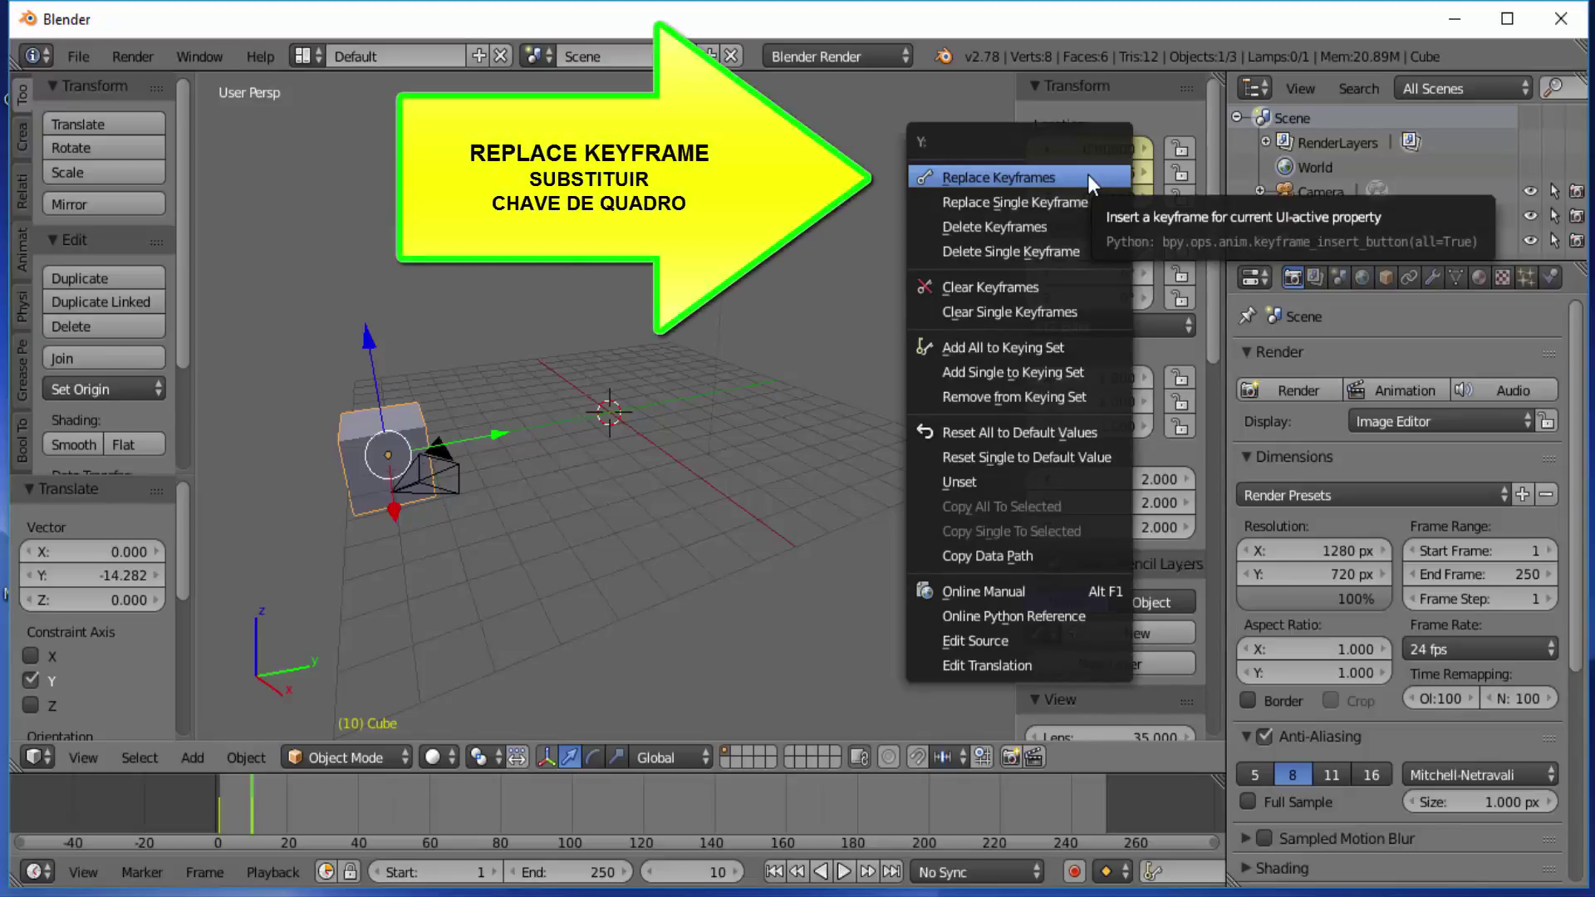
{"action": "left_click", "coordinate": [1030, 176]}
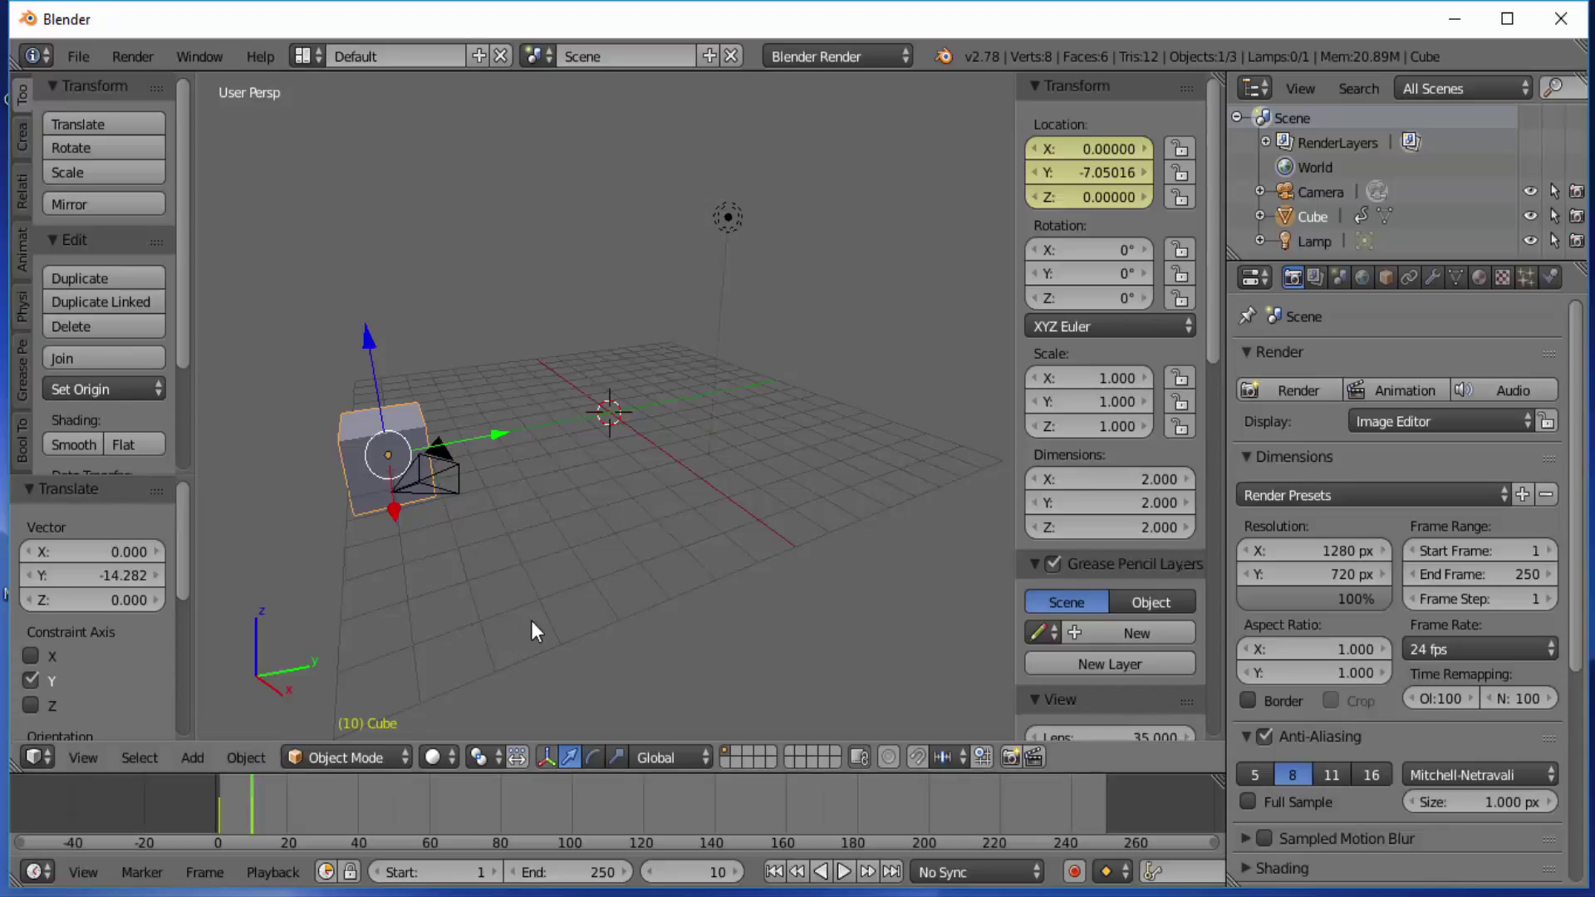
Return to frame 1 and play the animation up to frame 10 to check the cube's movement along Y
{"action": "left_click", "coordinate": [217, 820]}
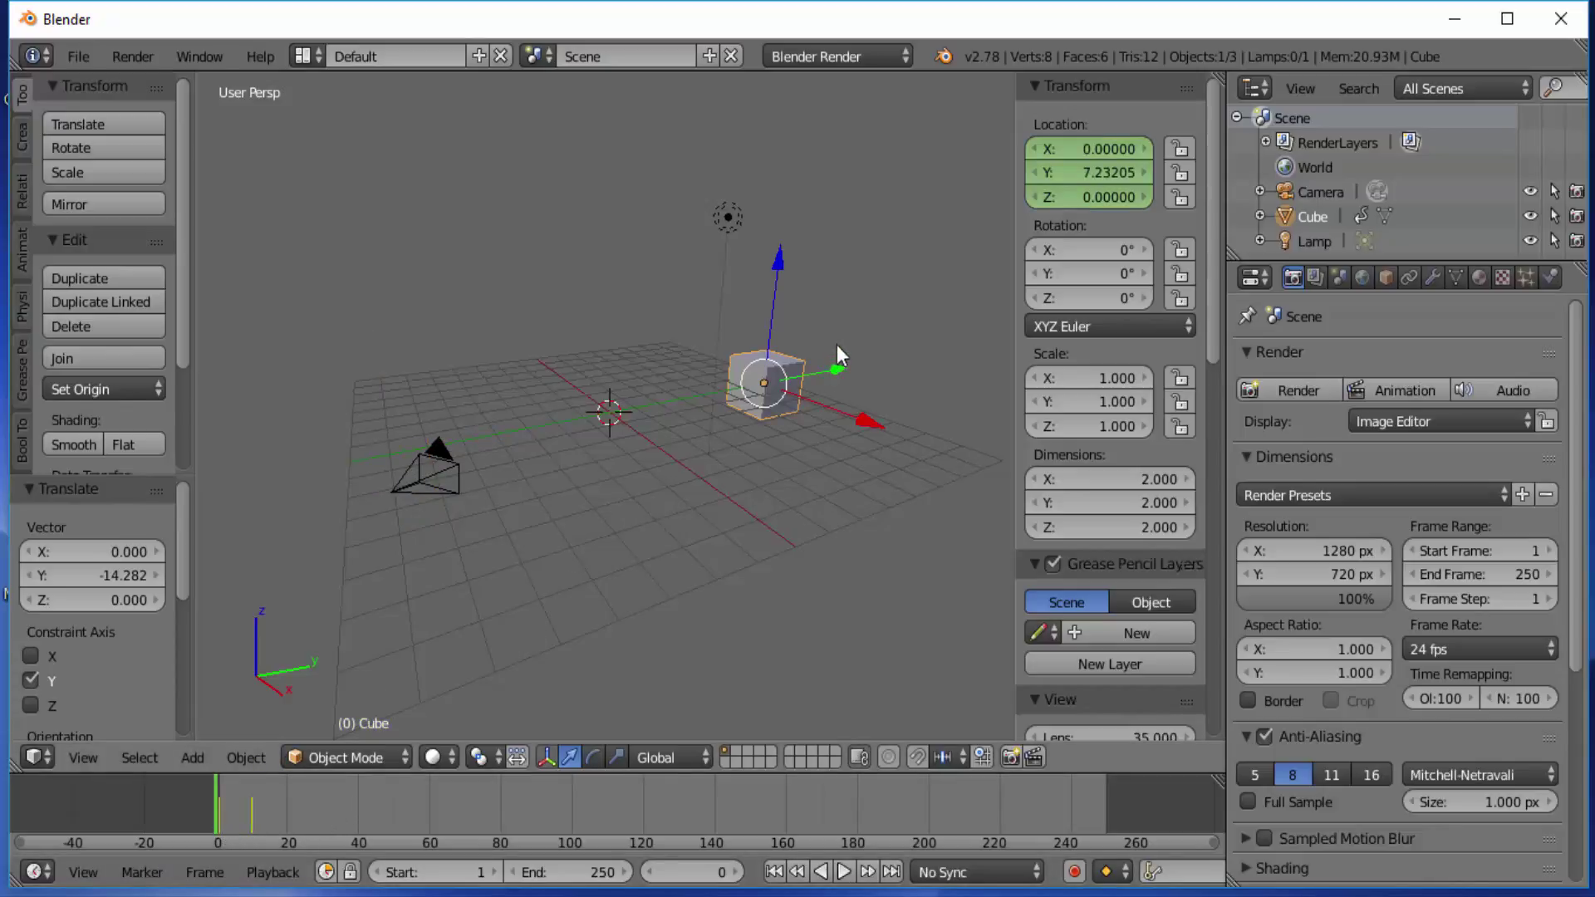
{"action": "left_click", "coordinate": [221, 811]}
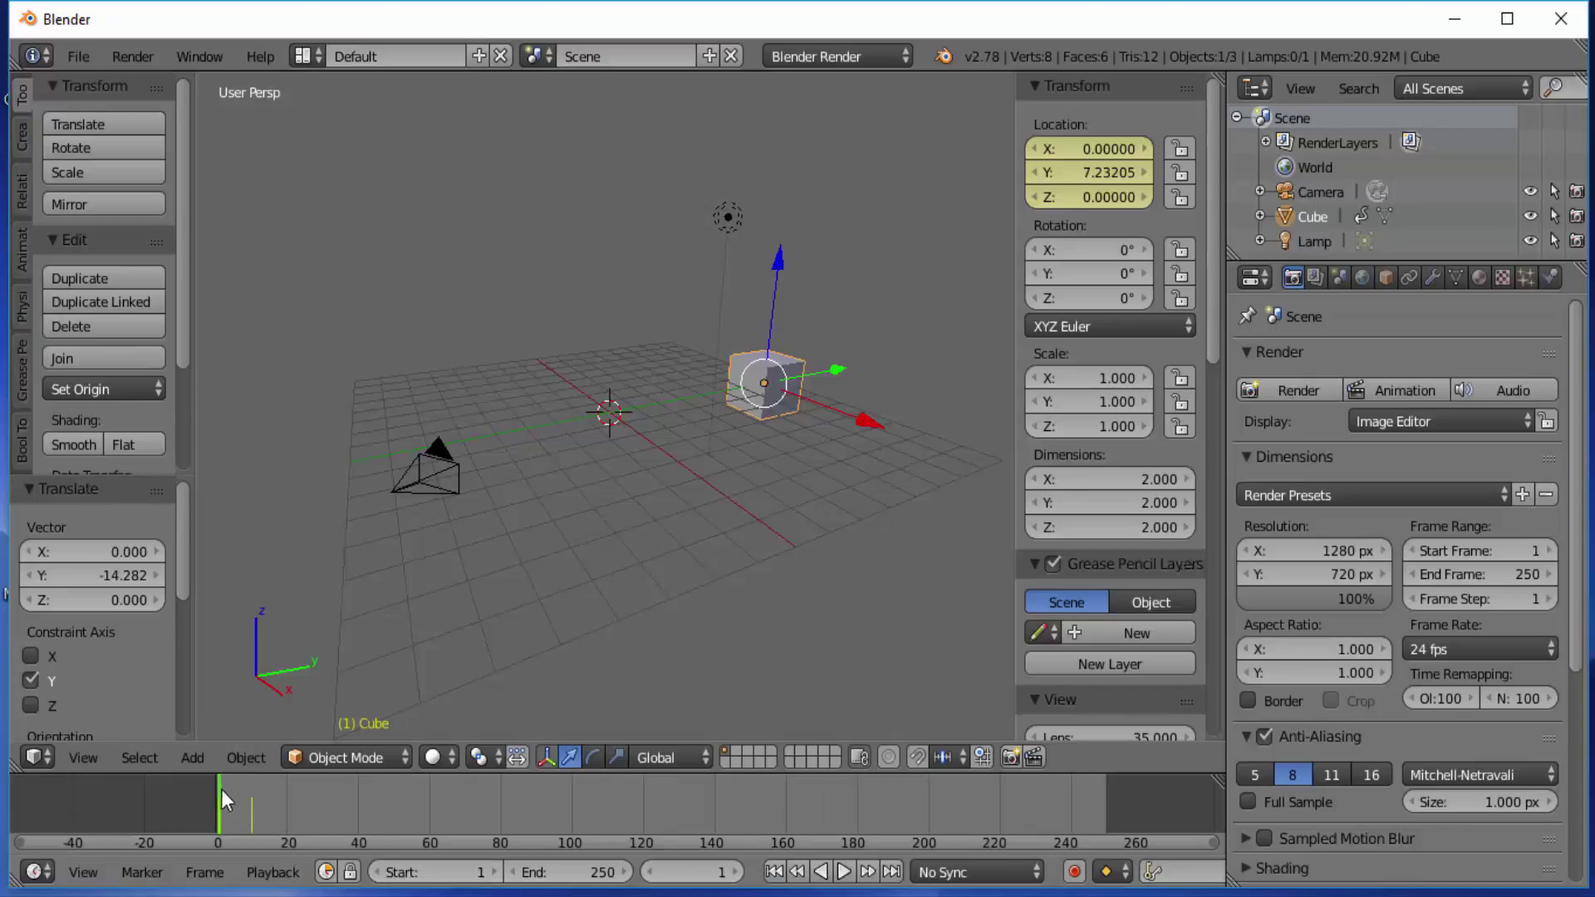
{"action": "key", "text": "alt+a"}
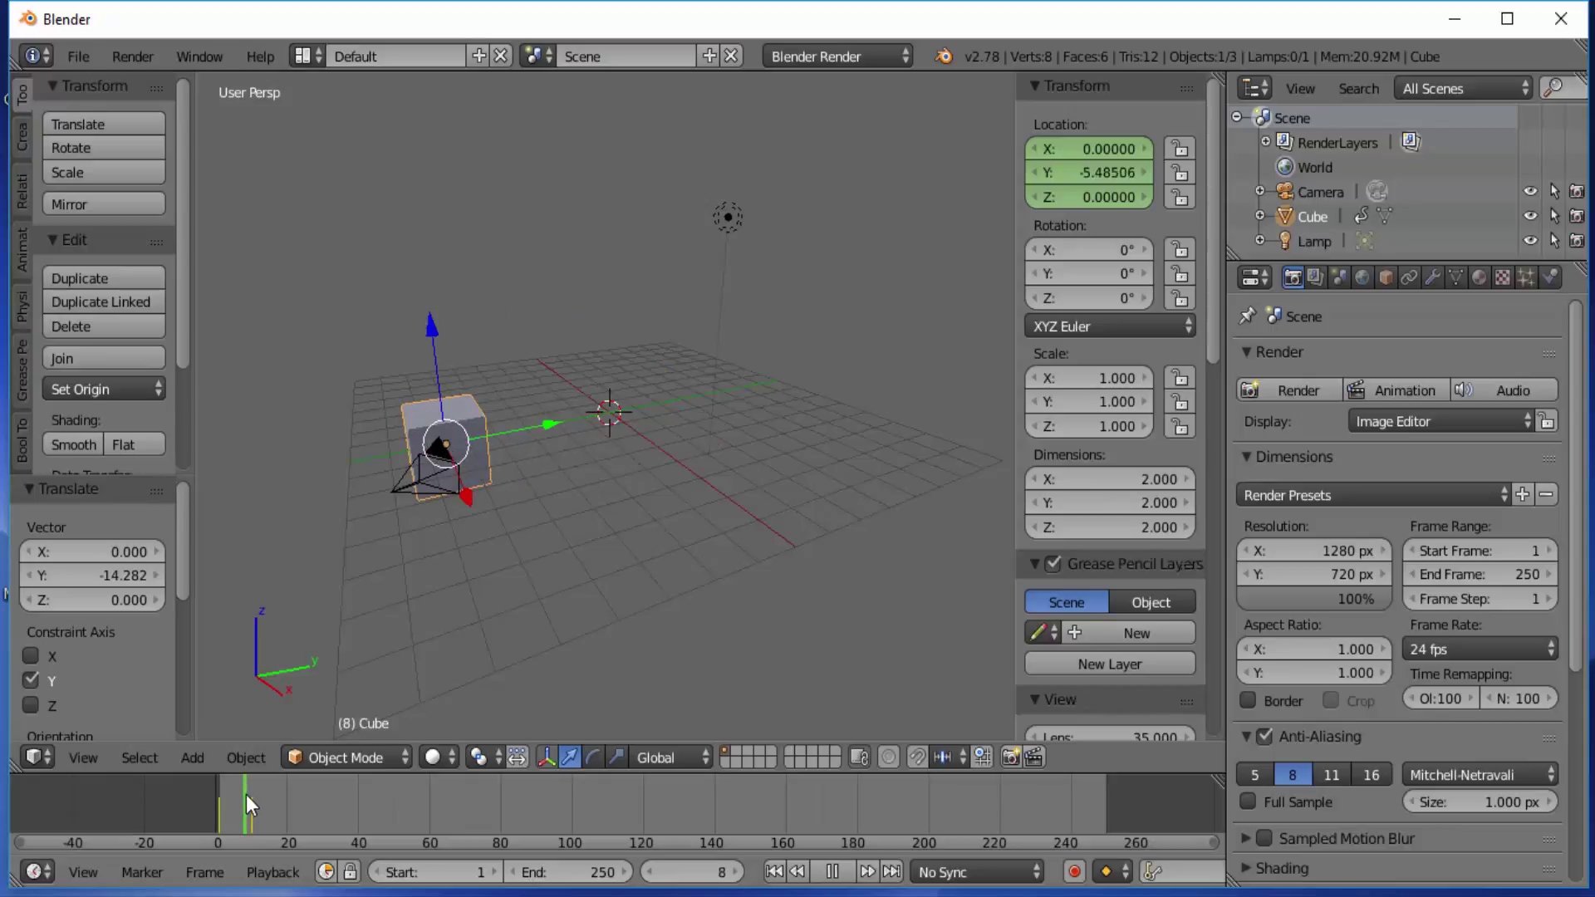
{"action": "key", "text": "alt+a"}
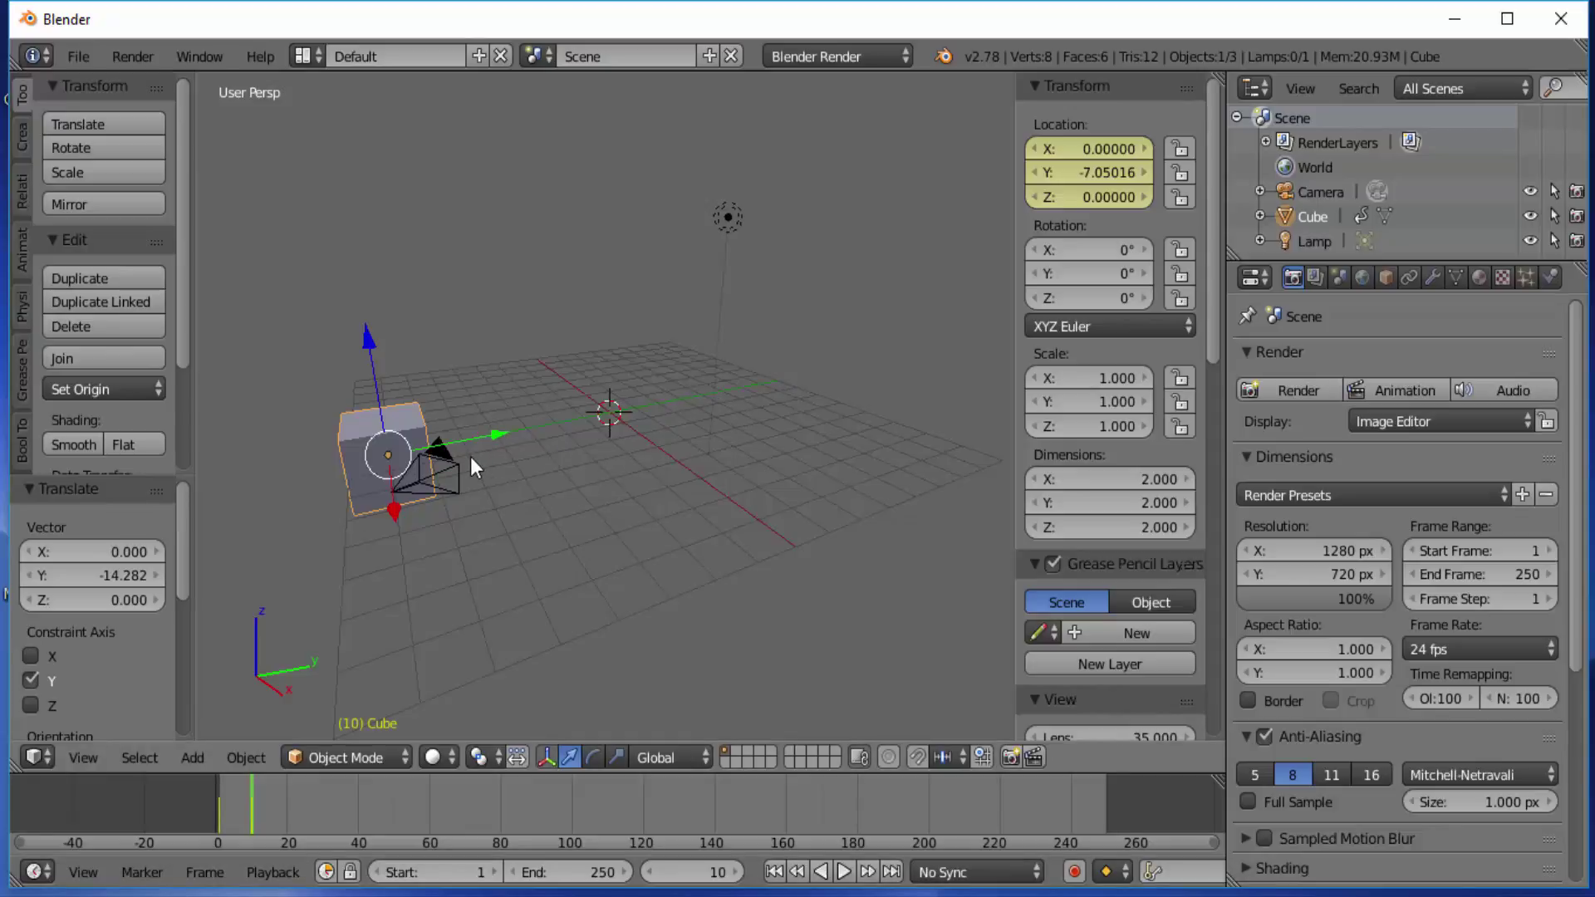
Go back to frame 1 and advance one frame at a time to frame 10 to examine the cube's position in each
{"action": "left_click", "coordinate": [221, 814]}
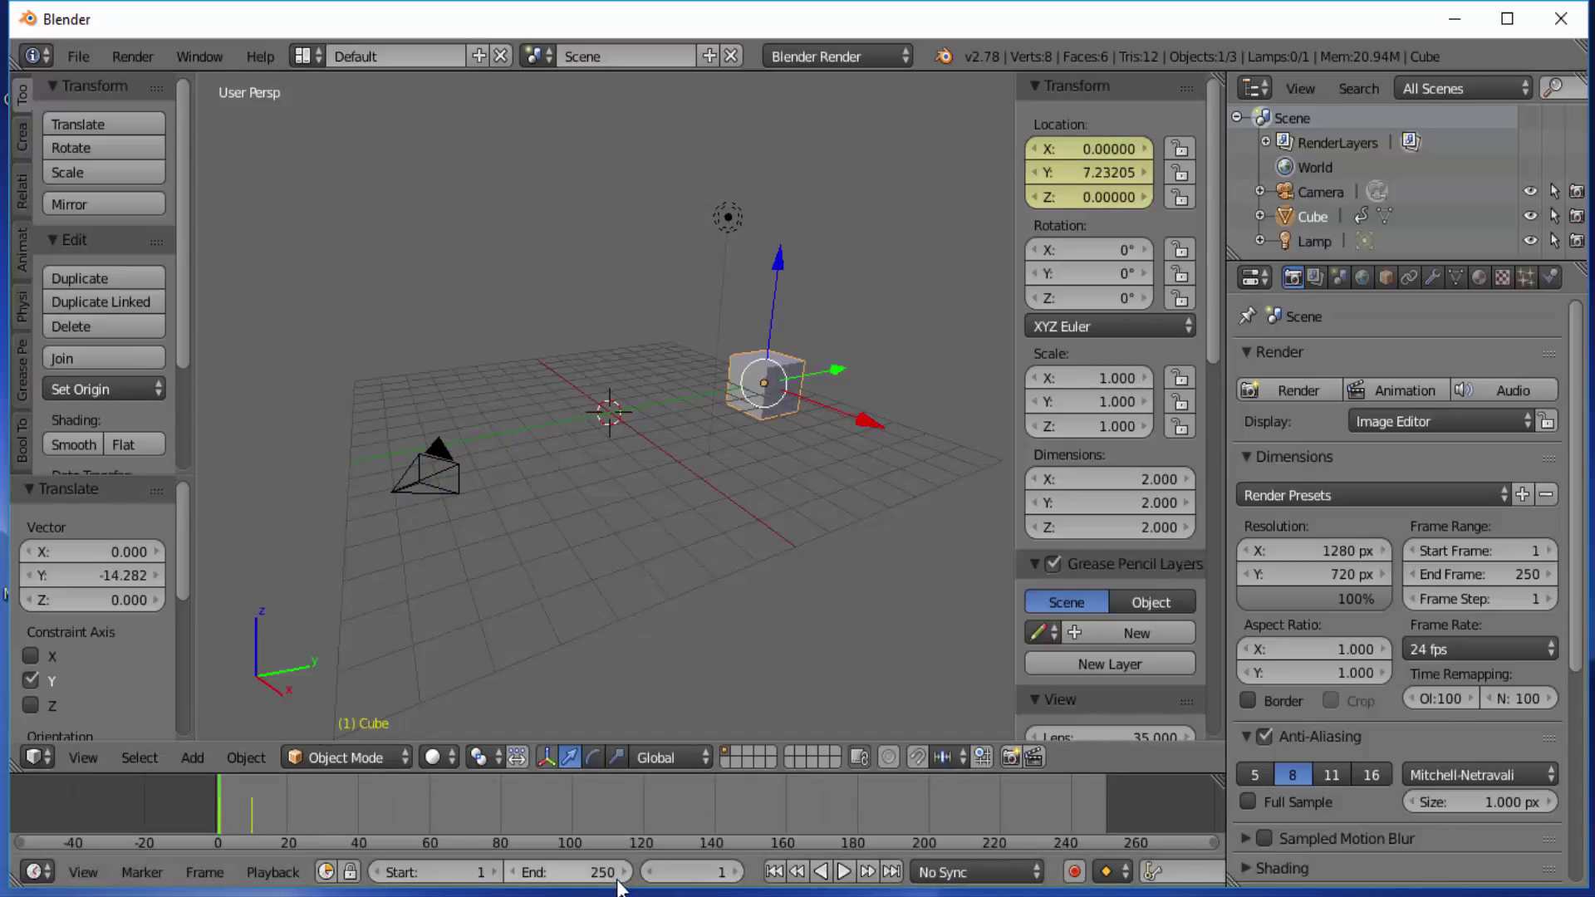
{"action": "left_click", "coordinate": [735, 872]}
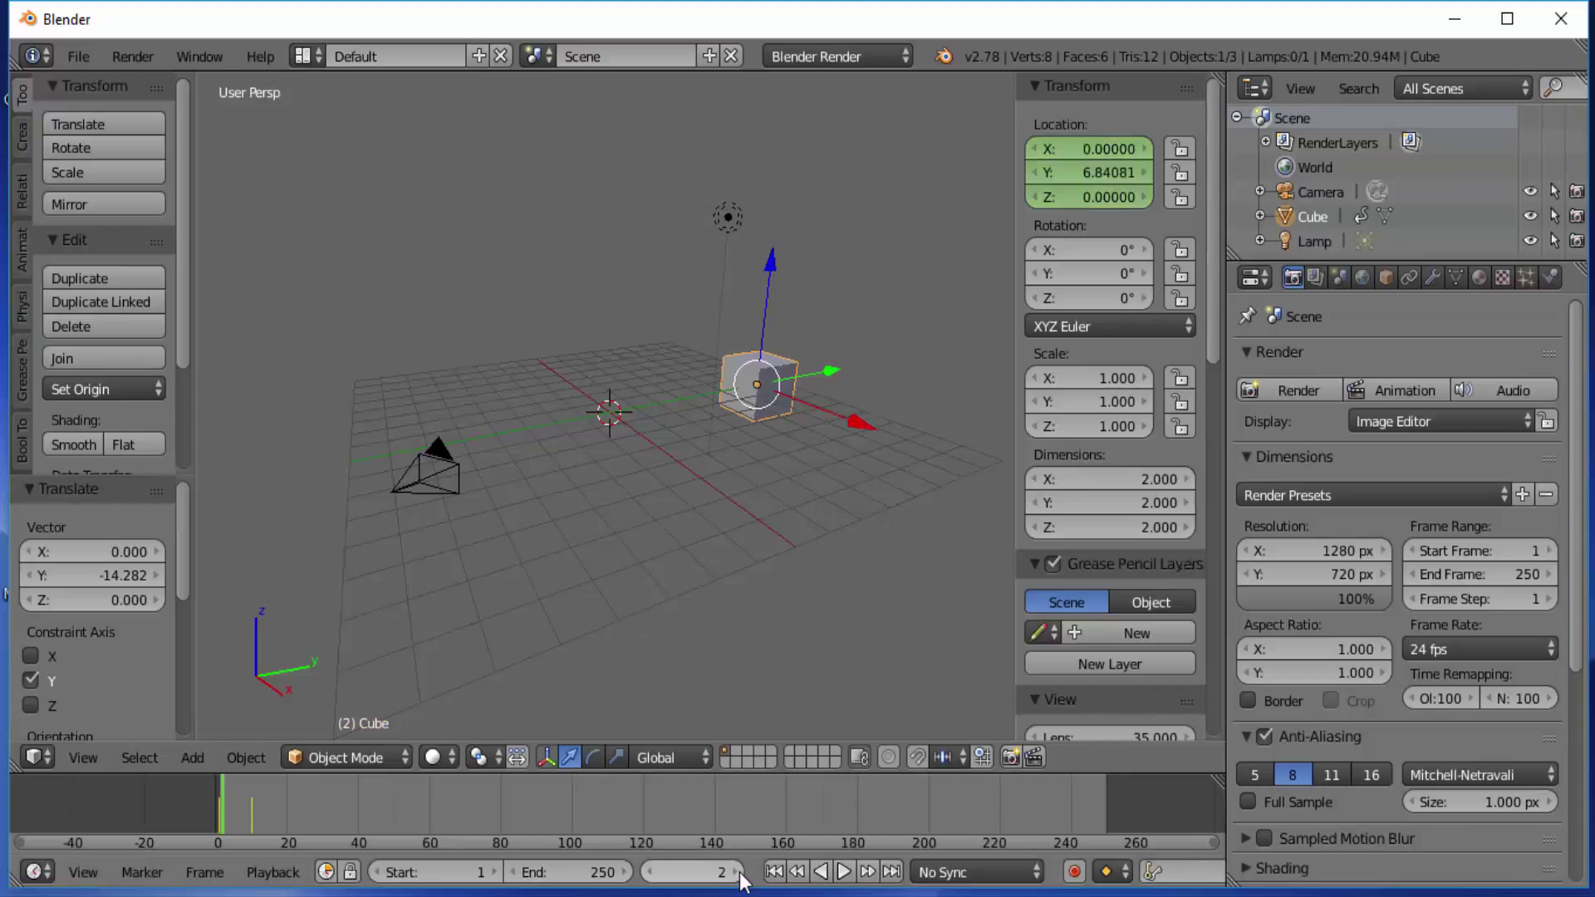
{"action": "left_click", "coordinate": [735, 872]}
{"action": "left_click", "coordinate": [737, 872]}
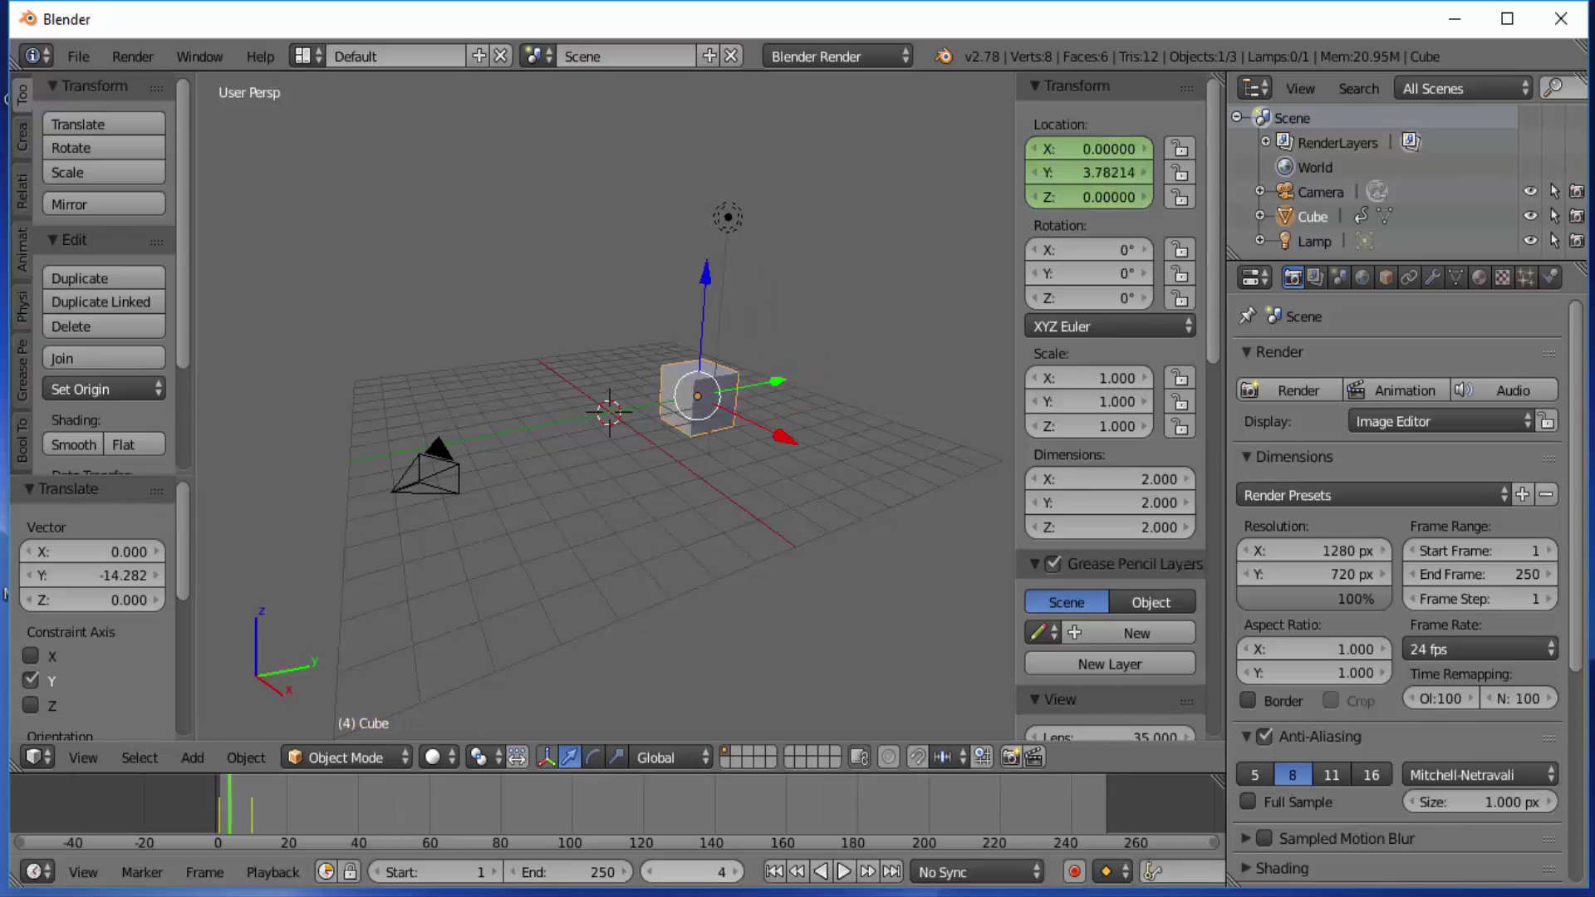
{"action": "left_click", "coordinate": [738, 872]}
{"action": "left_click", "coordinate": [737, 873]}
{"action": "left_click", "coordinate": [738, 872]}
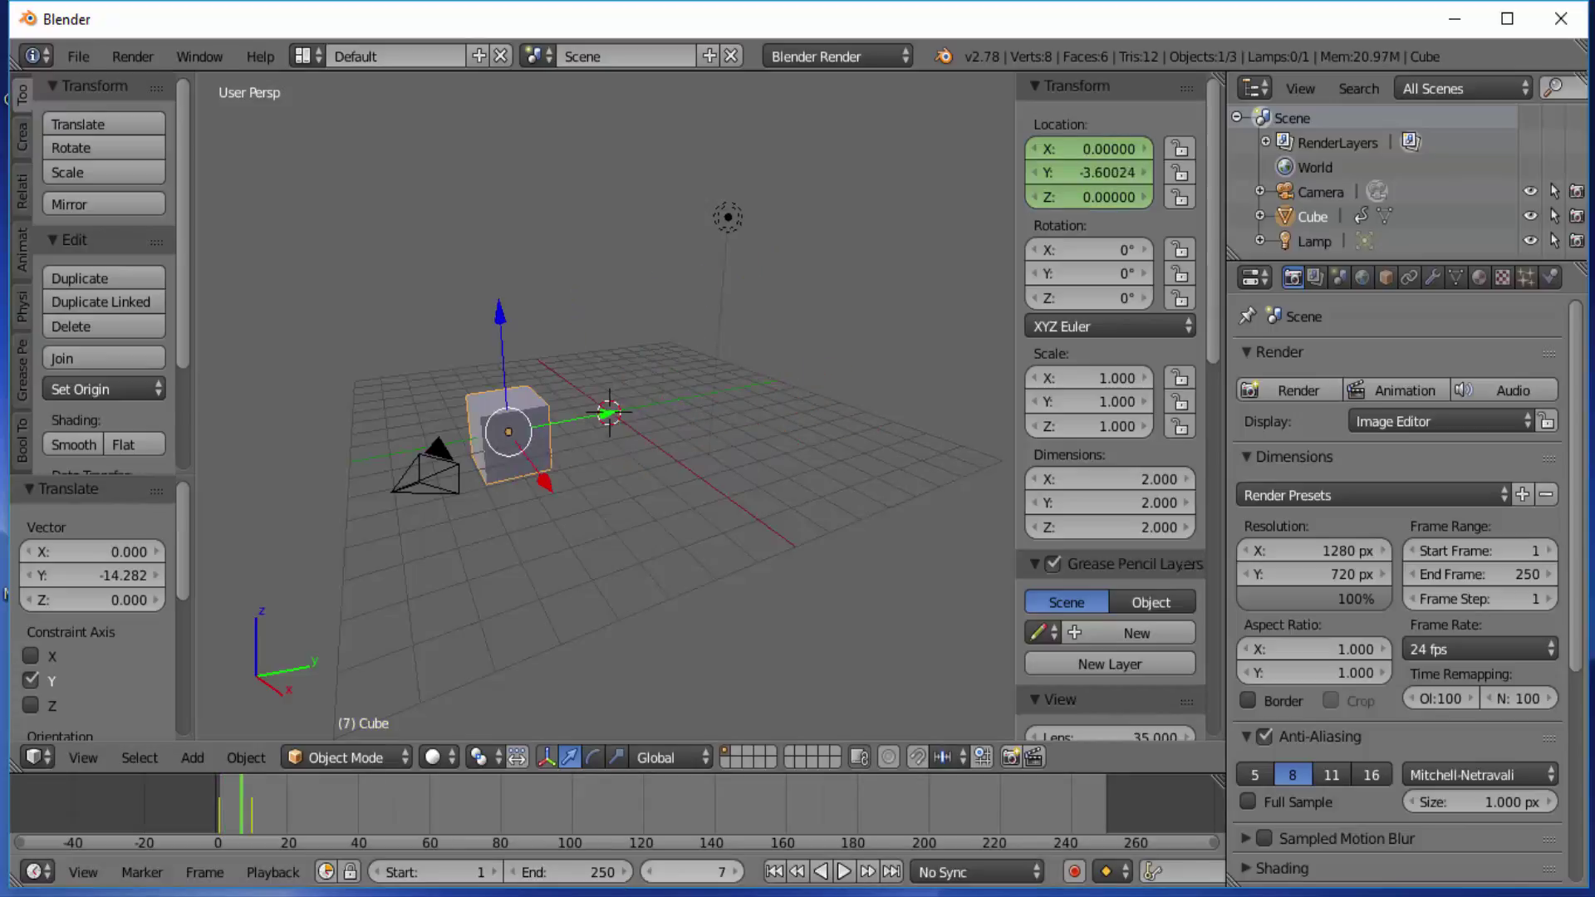
{"action": "left_click", "coordinate": [737, 873]}
{"action": "left_click", "coordinate": [738, 872]}
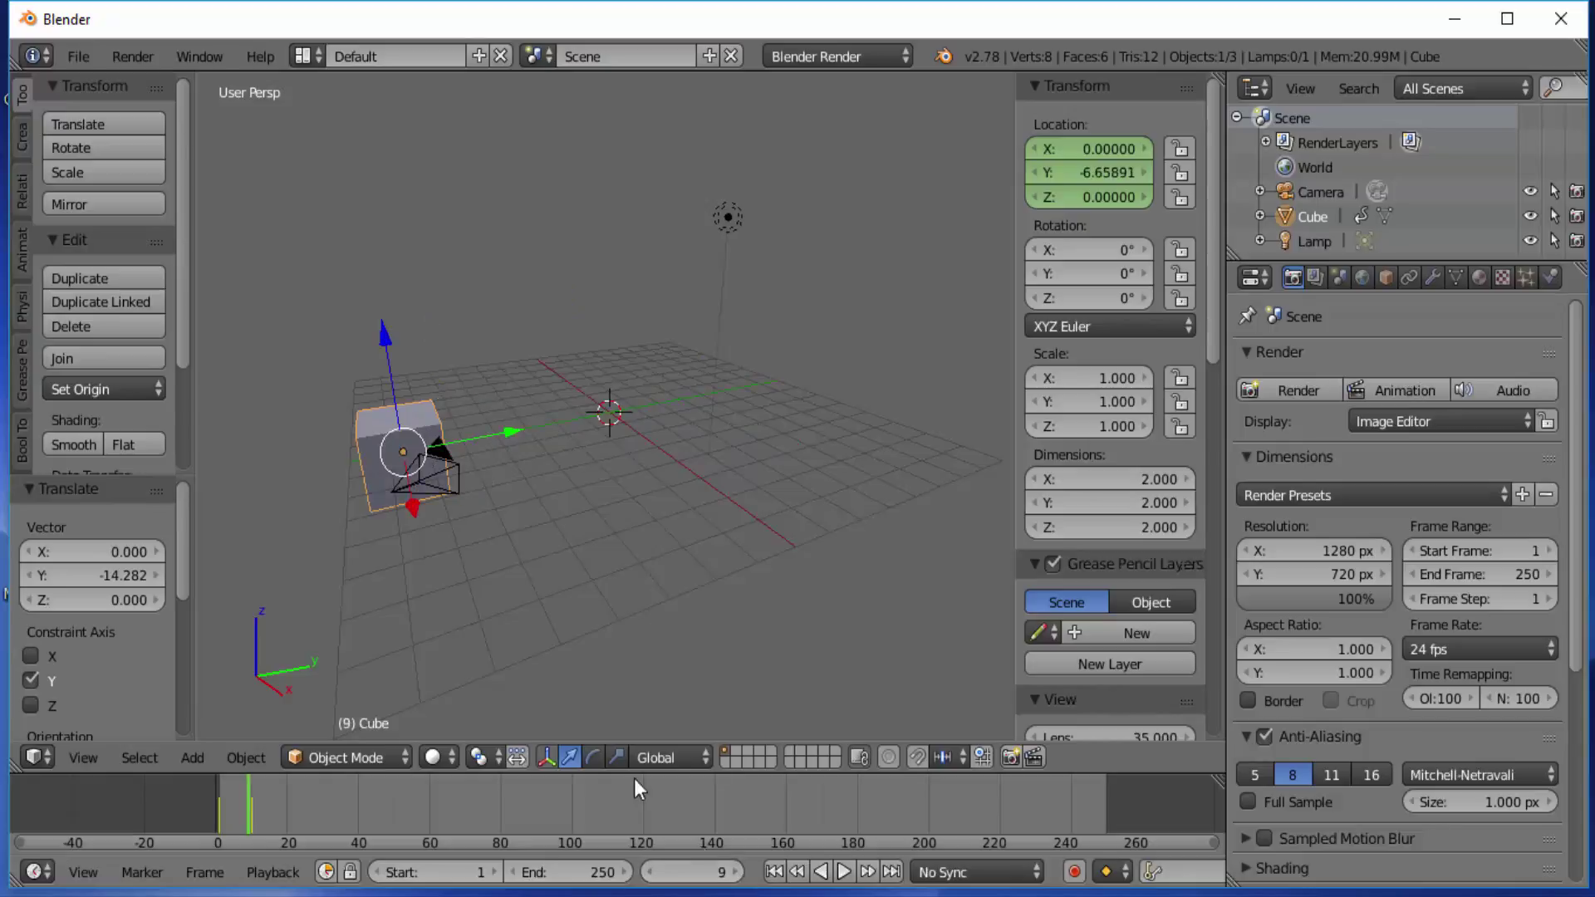
{"action": "left_click", "coordinate": [738, 872]}
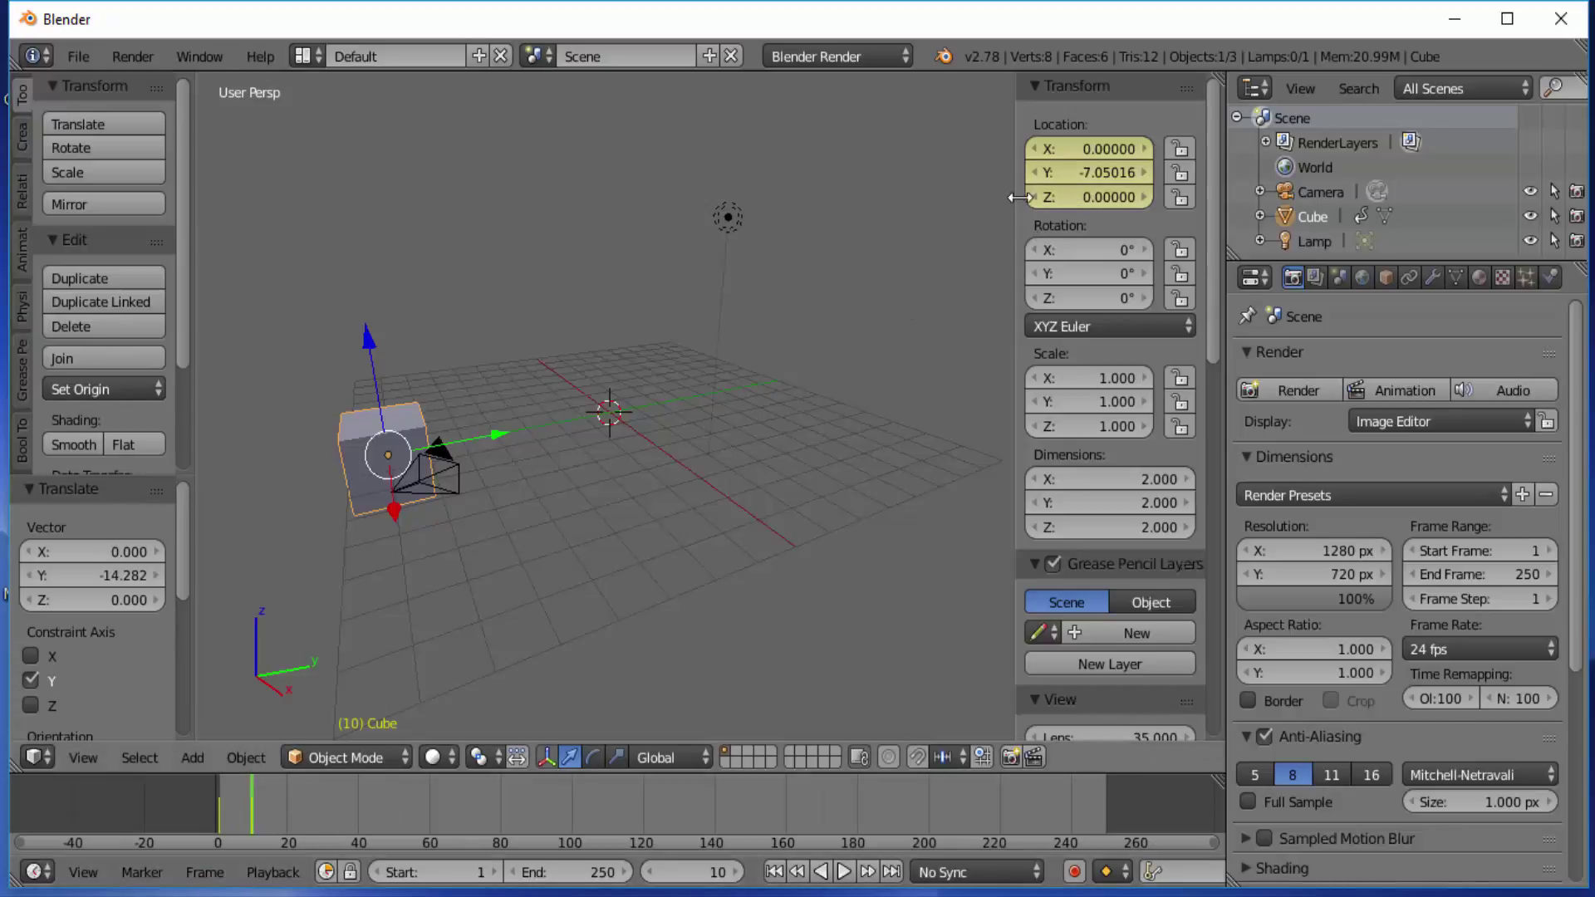
Display the cube's object properties and delete its location keyframes at frame 10 and frame 1
{"action": "left_click", "coordinate": [1385, 277]}
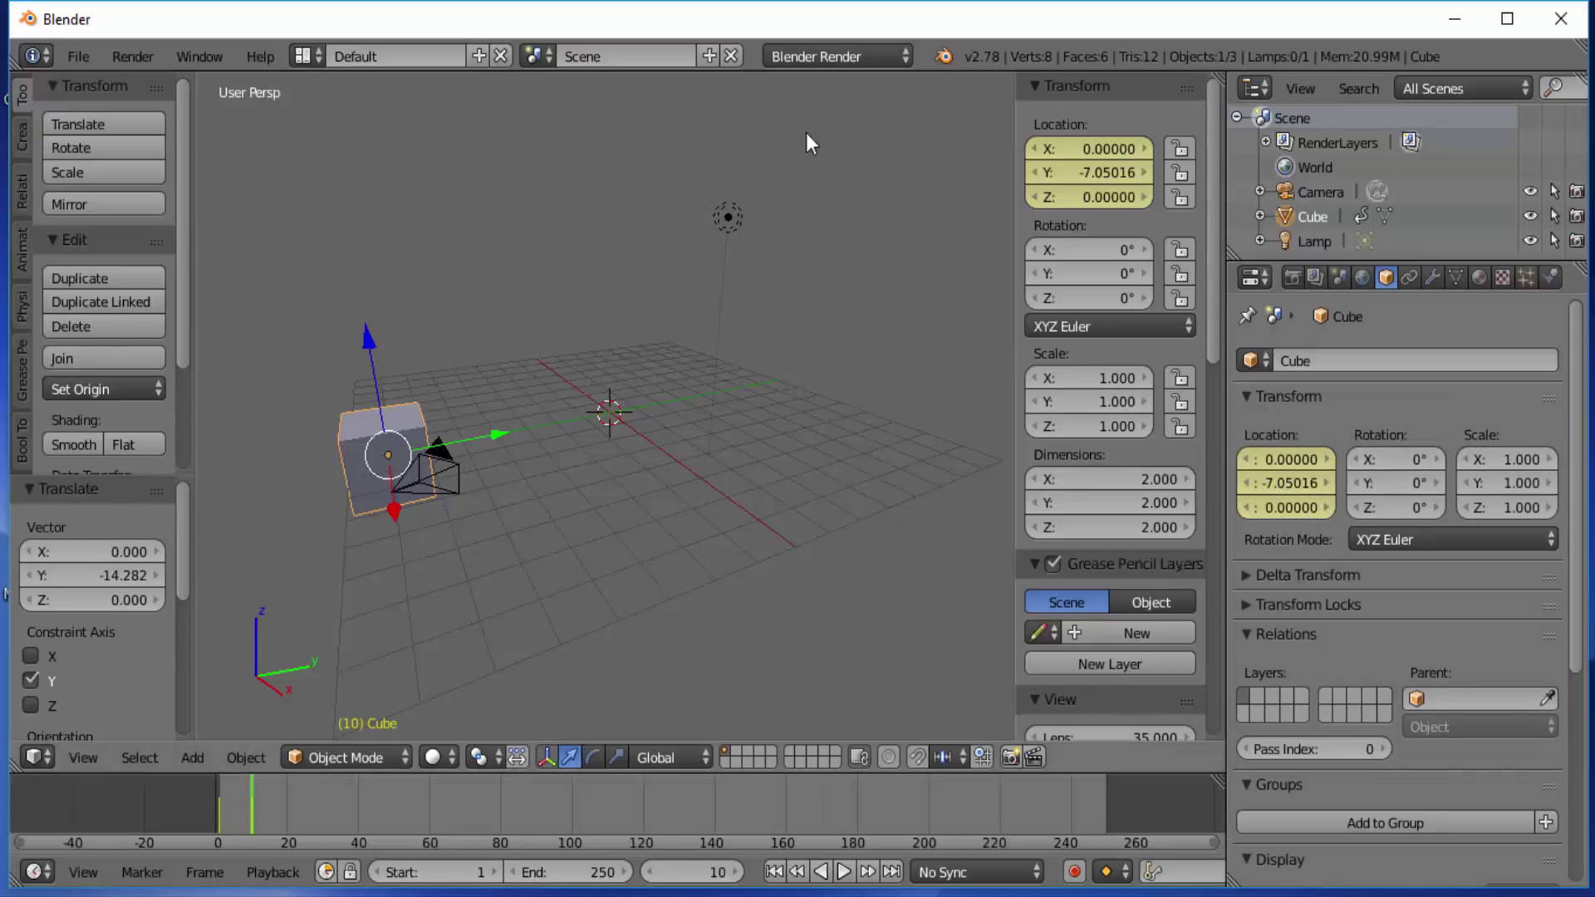
{"action": "right_click", "coordinate": [1078, 172]}
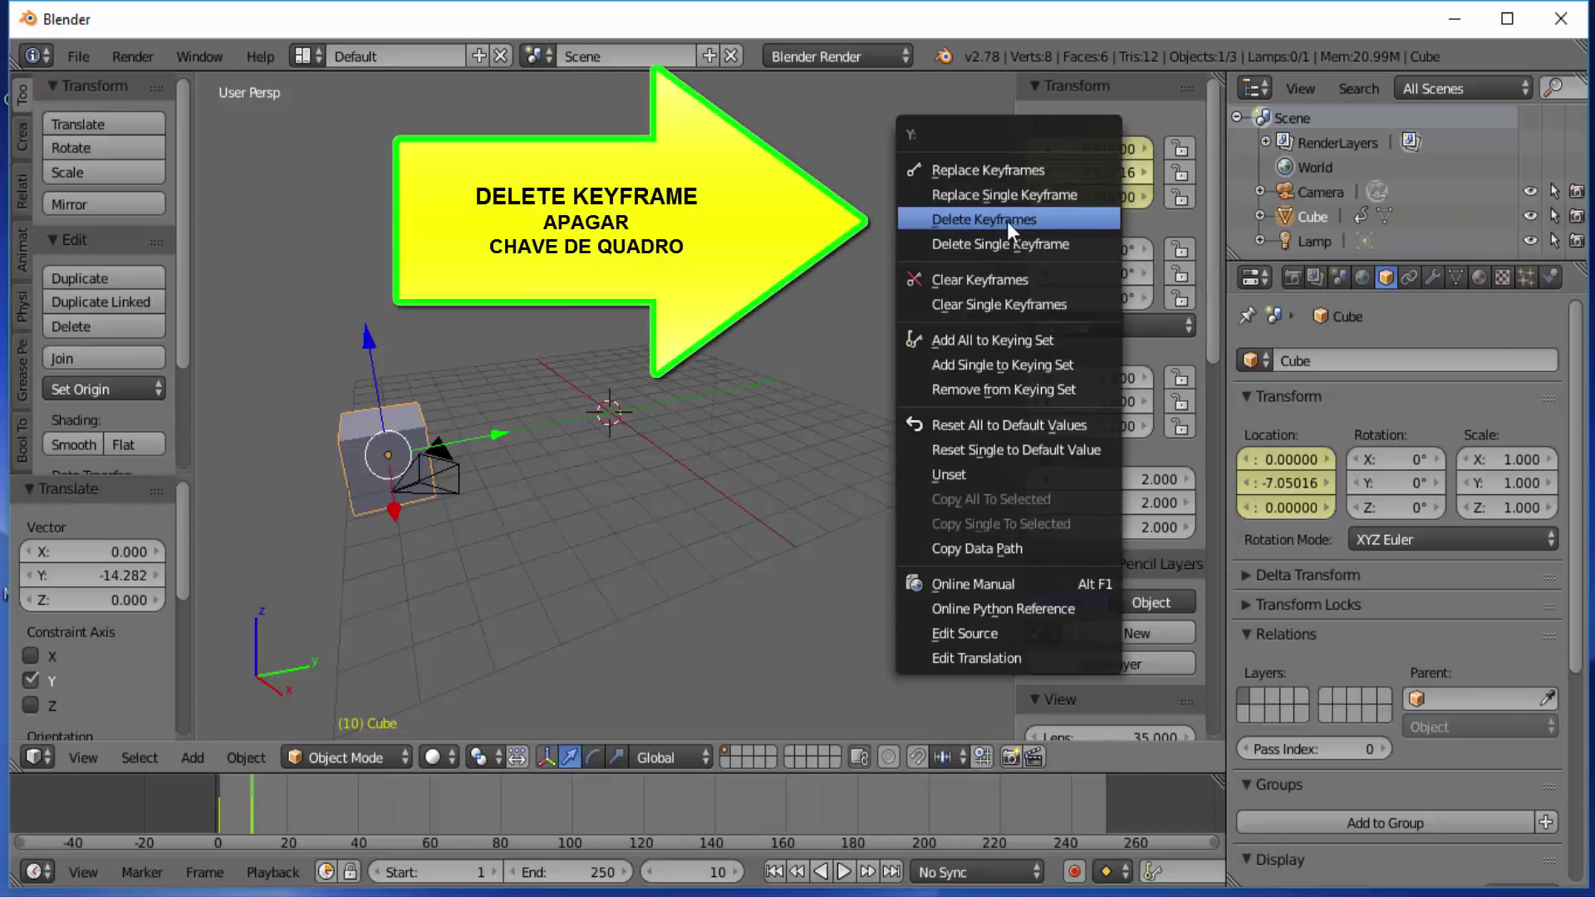
{"action": "left_click", "coordinate": [983, 222]}
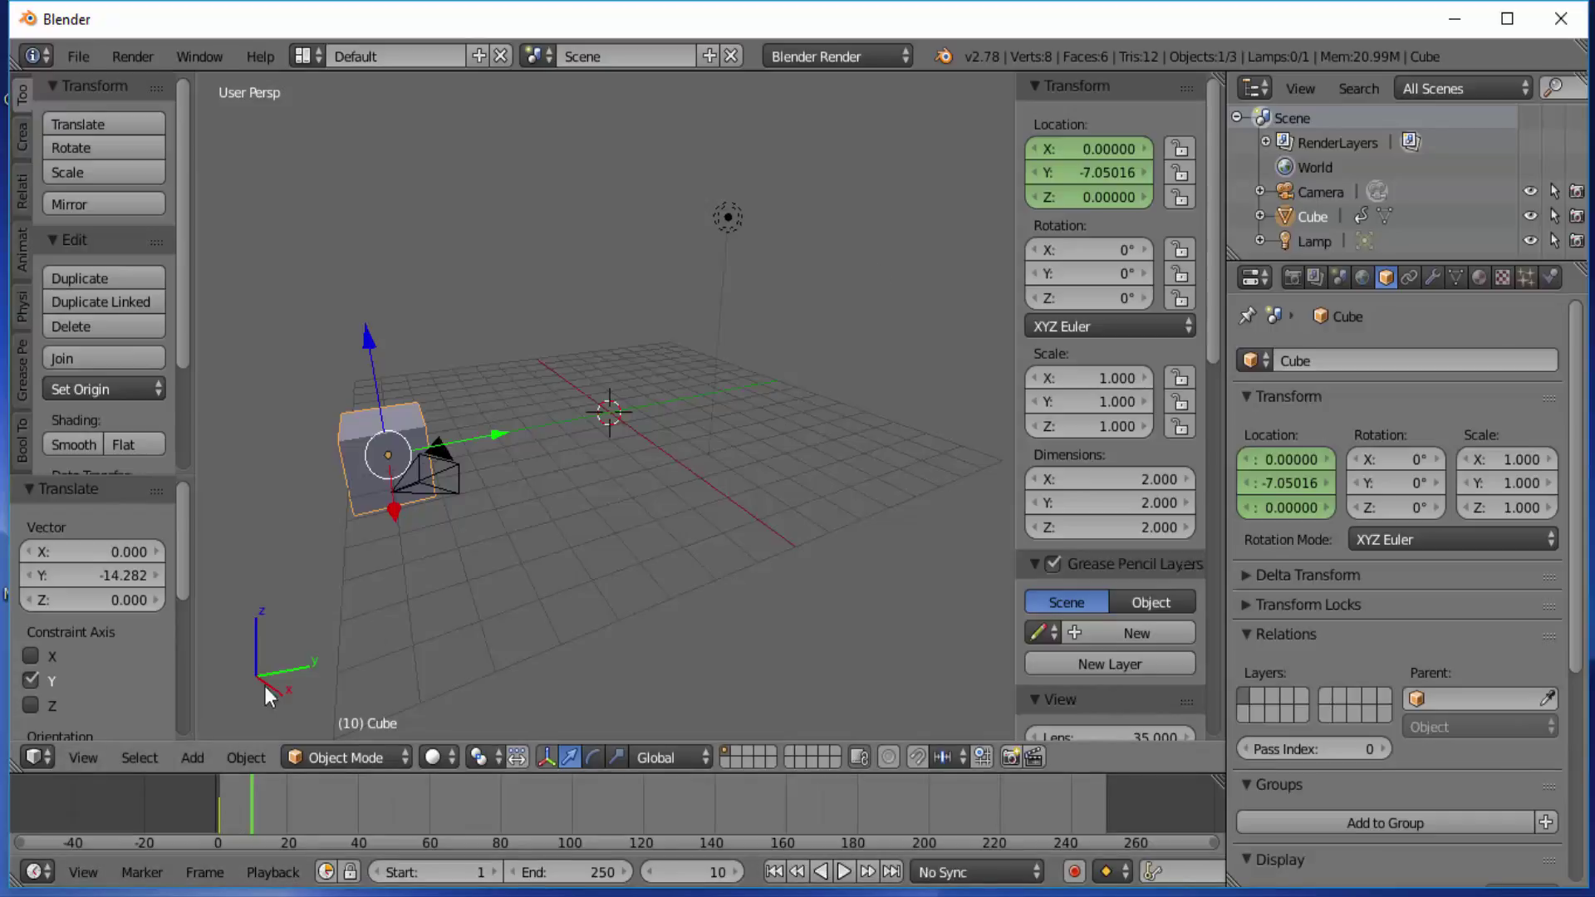
{"action": "left_click", "coordinate": [219, 810]}
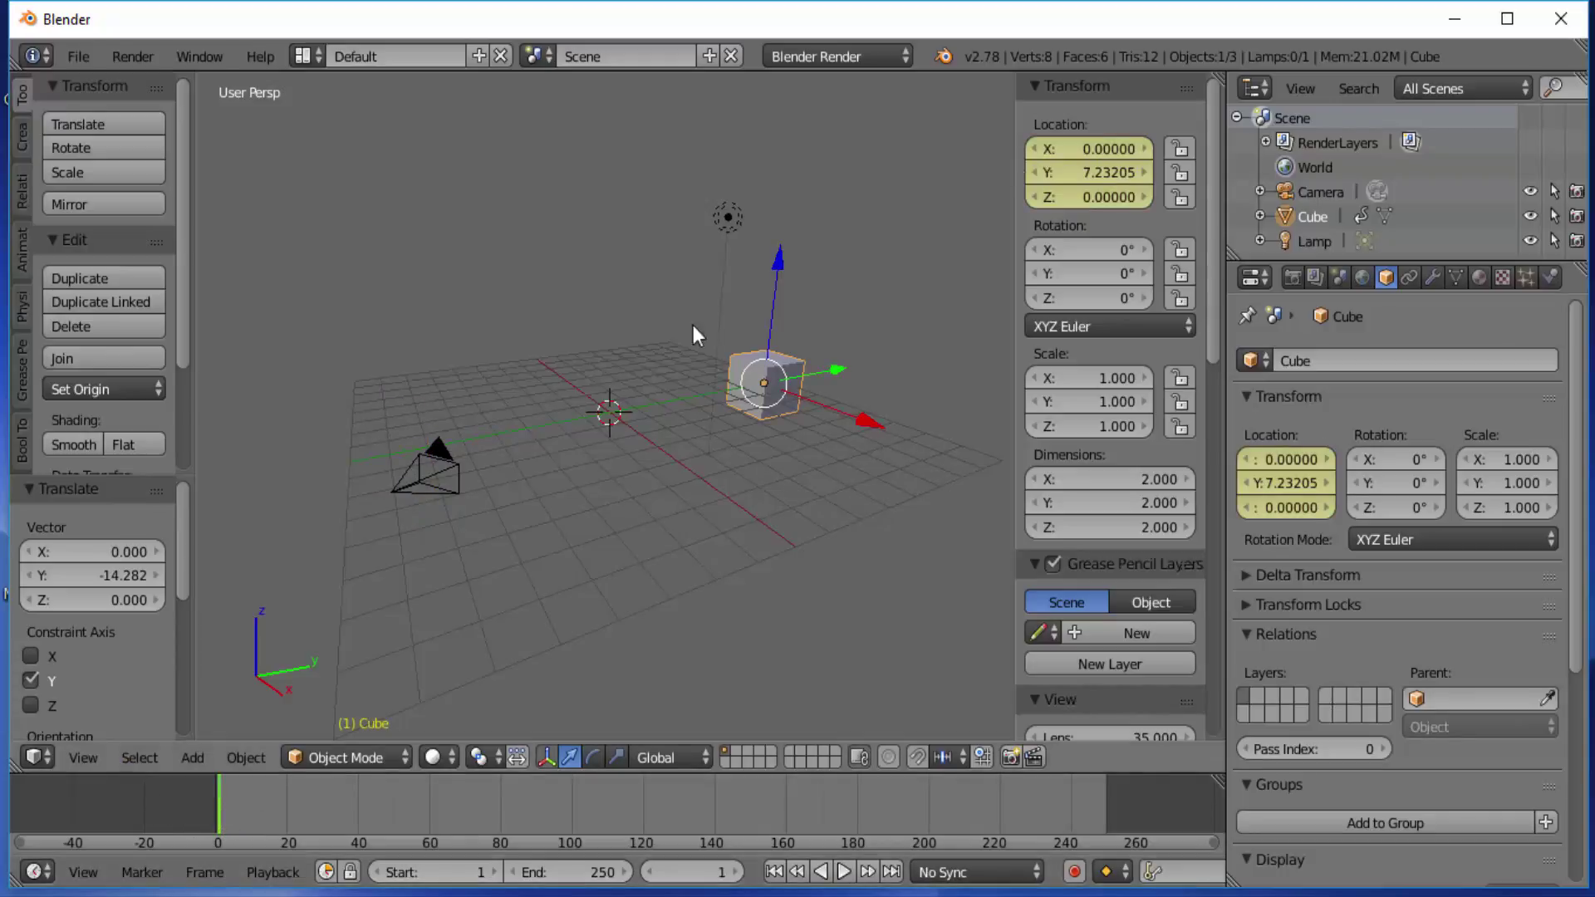
{"action": "right_click", "coordinate": [1084, 173]}
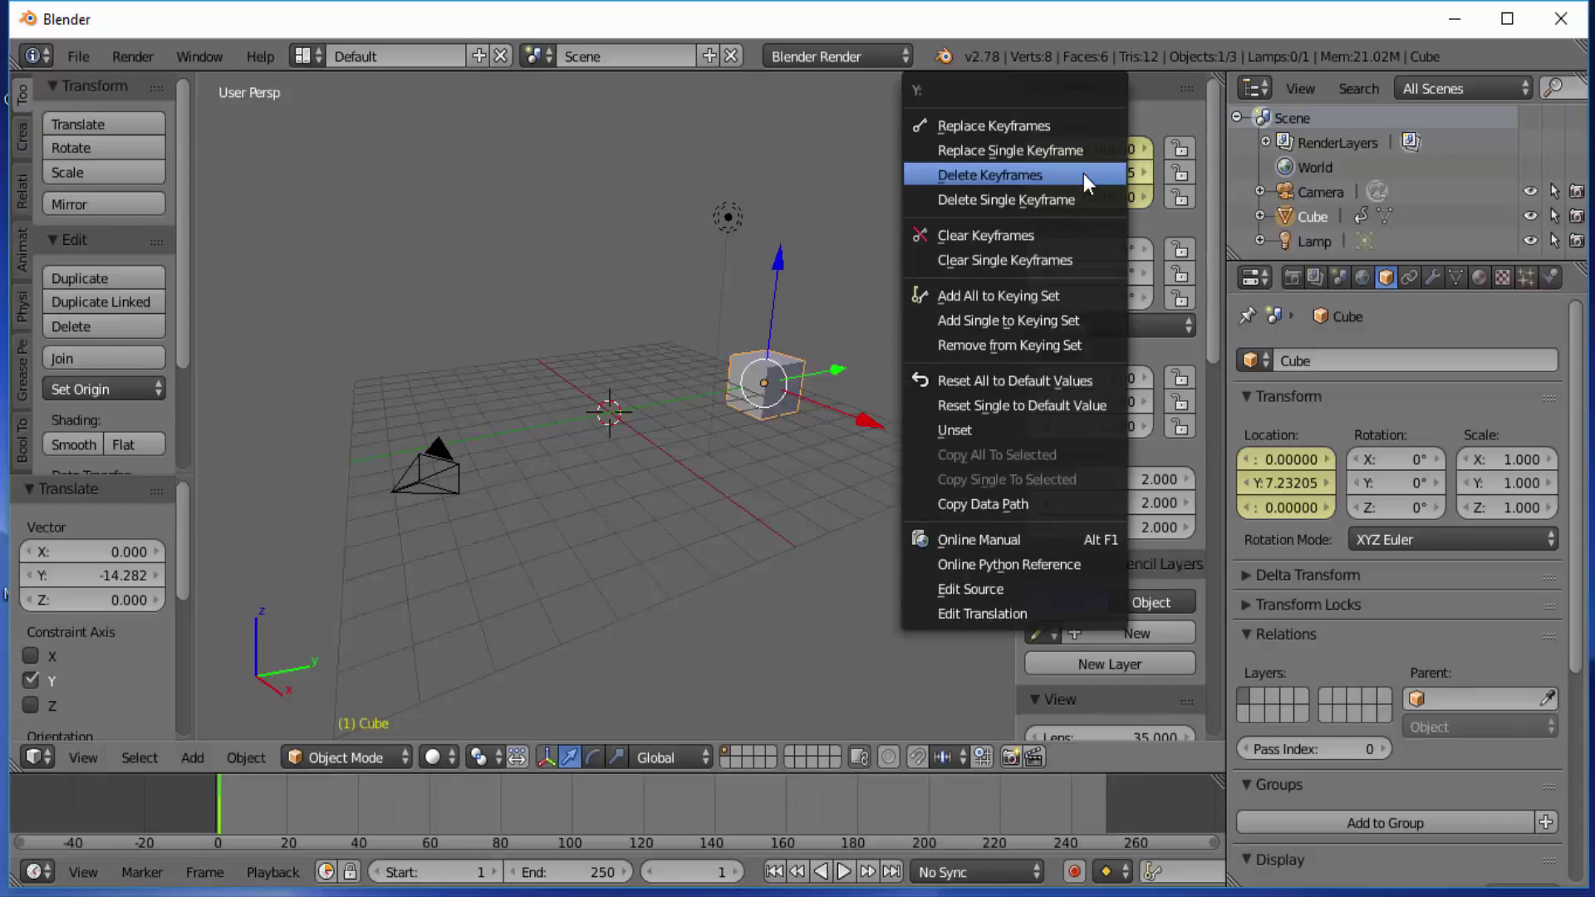
{"action": "left_click", "coordinate": [1047, 173]}
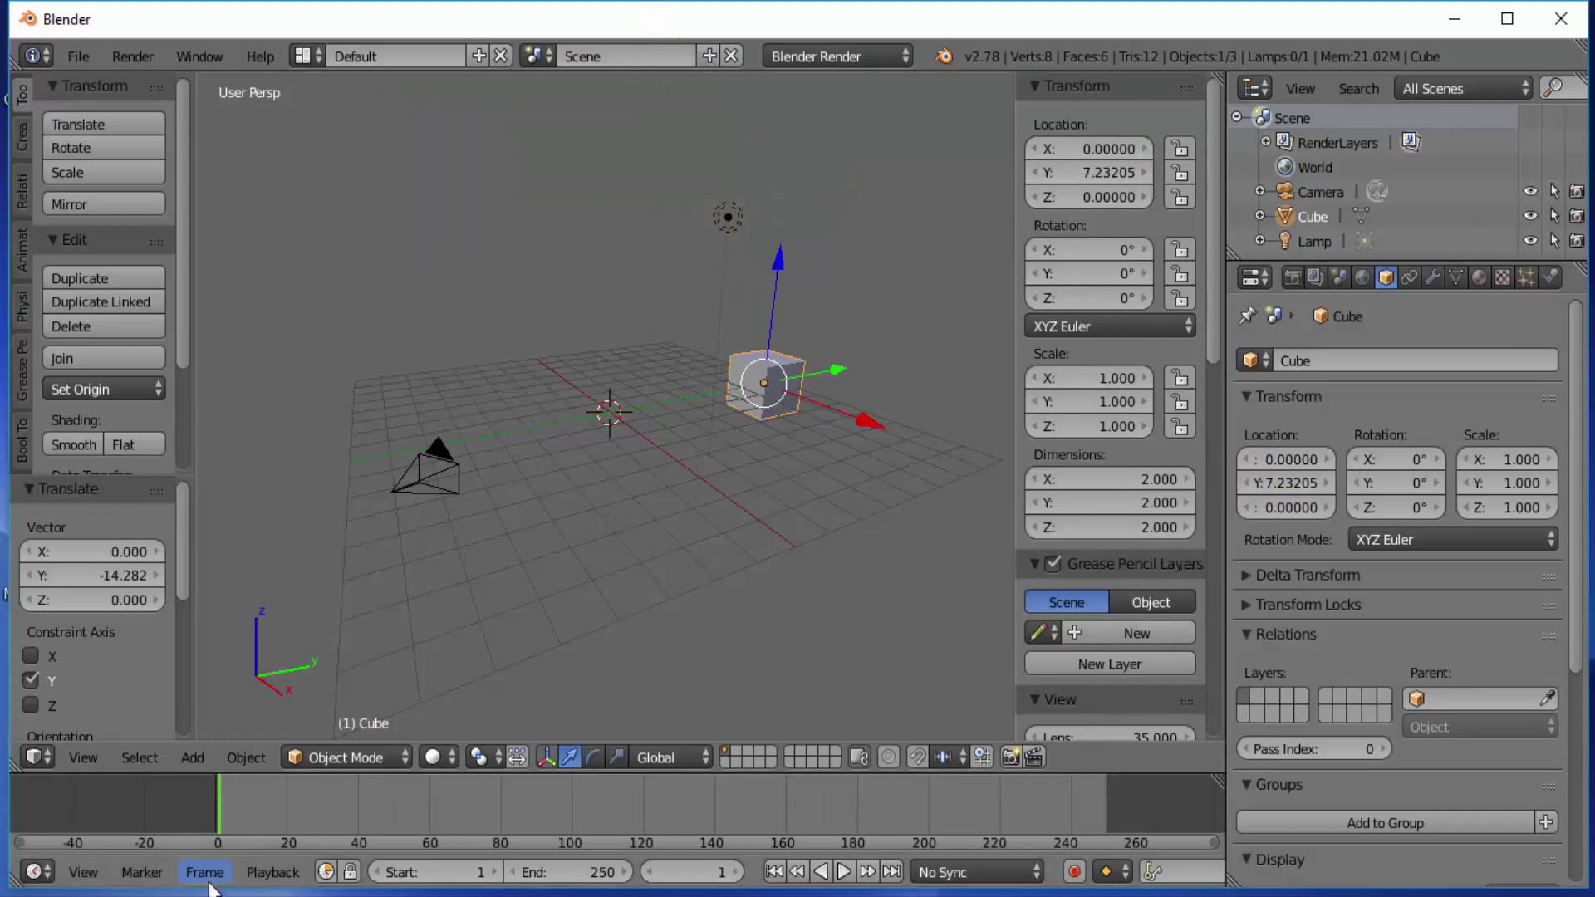
Set the current frame to 1 and insert a Location keyframe for the cube
{"action": "mouse_move", "coordinate": [246, 791]}
{"action": "left_mouse_down"}
{"action": "mouse_move", "coordinate": [476, 805]}
{"action": "mouse_move", "coordinate": [270, 807]}
{"action": "left_mouse_up"}
{"action": "left_click", "coordinate": [219, 814]}
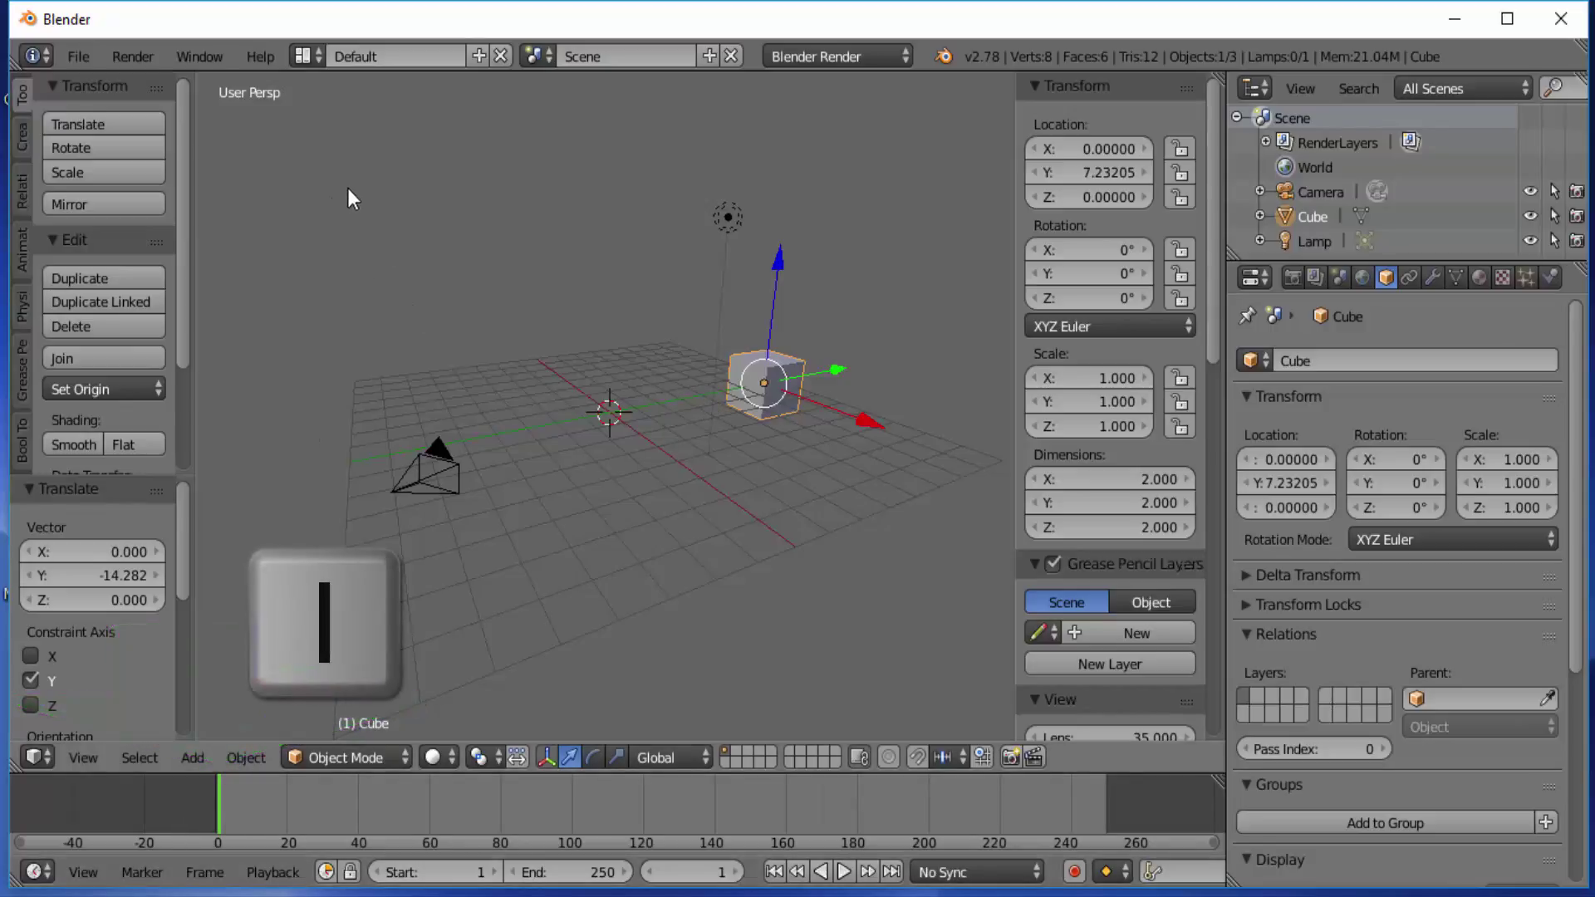
{"action": "key", "text": "i"}
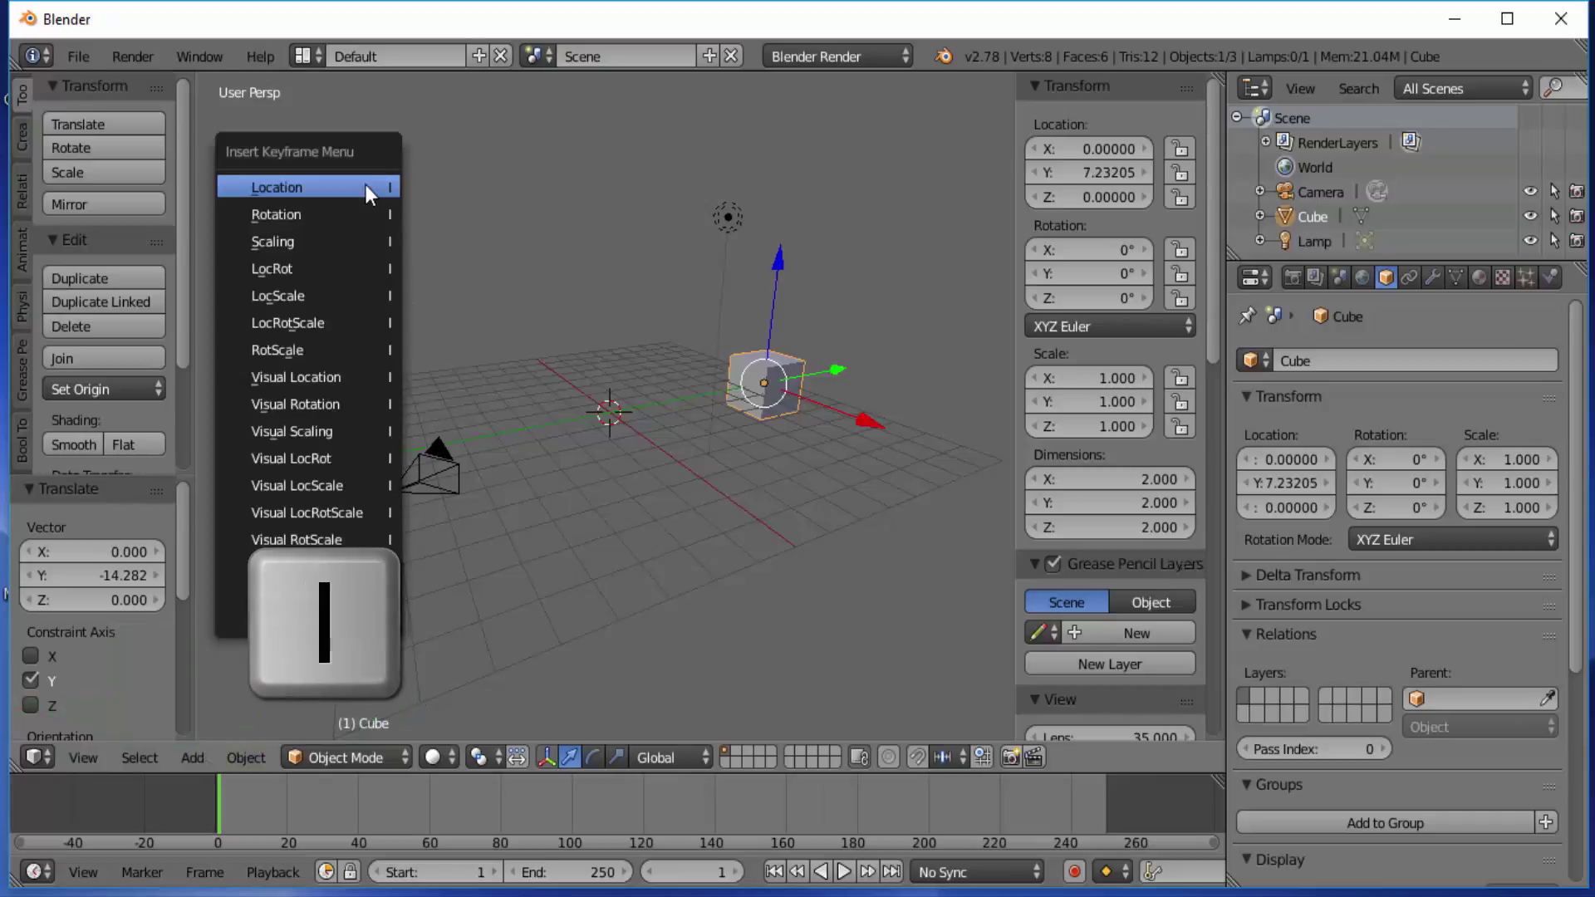
{"action": "left_click", "coordinate": [290, 189]}
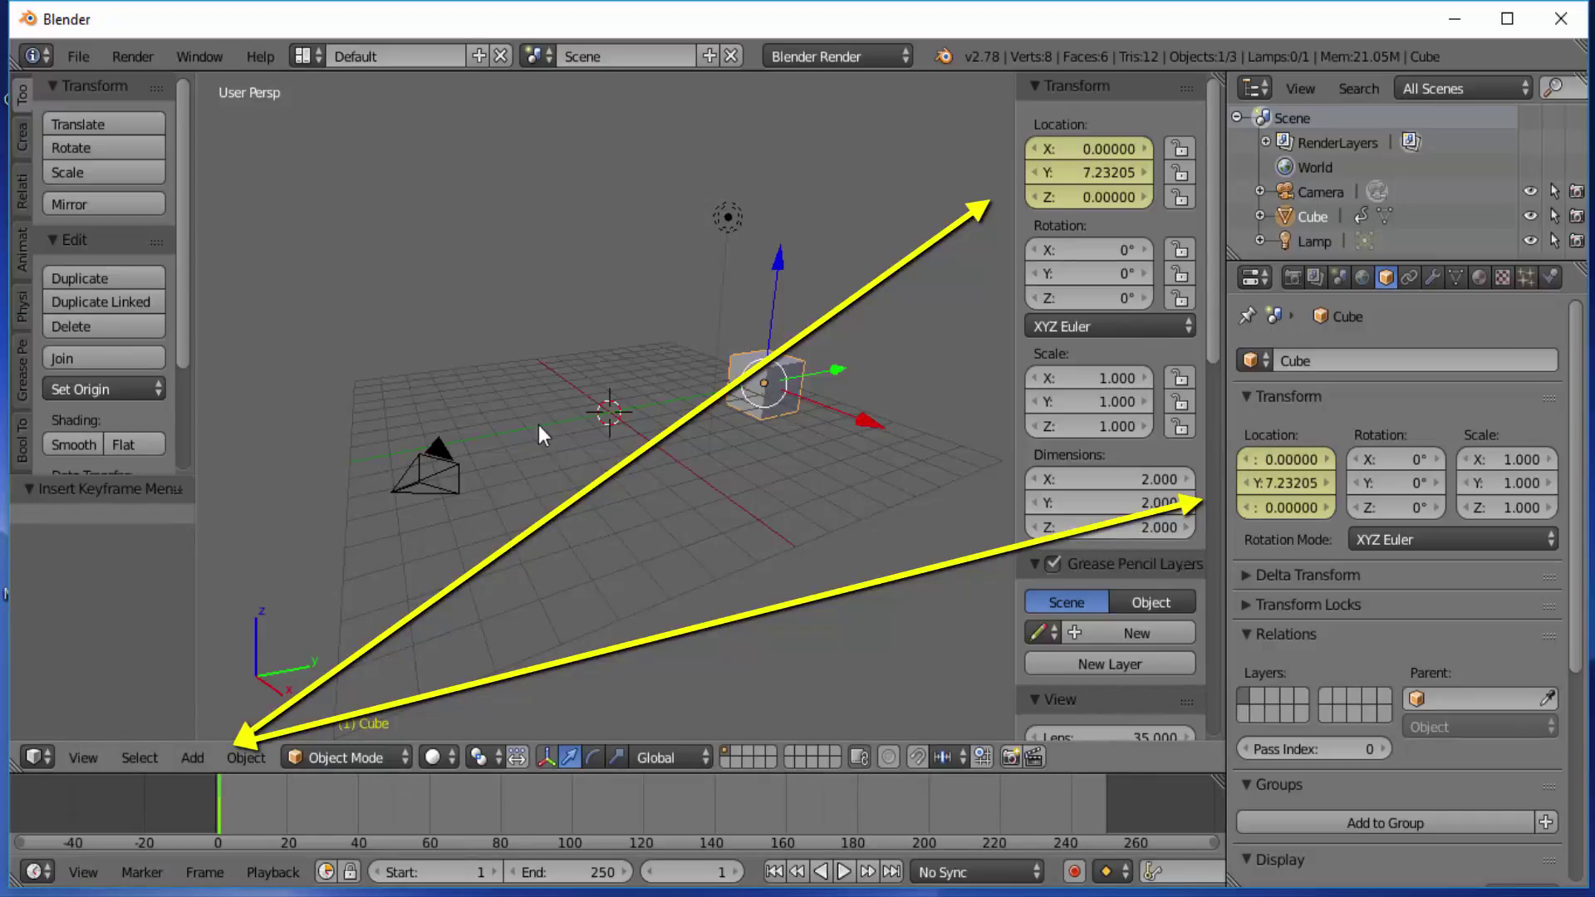
At frame 20, move the cube along the Y axis to about -6.42 and insert a Location keyframe
{"action": "left_click", "coordinate": [286, 801]}
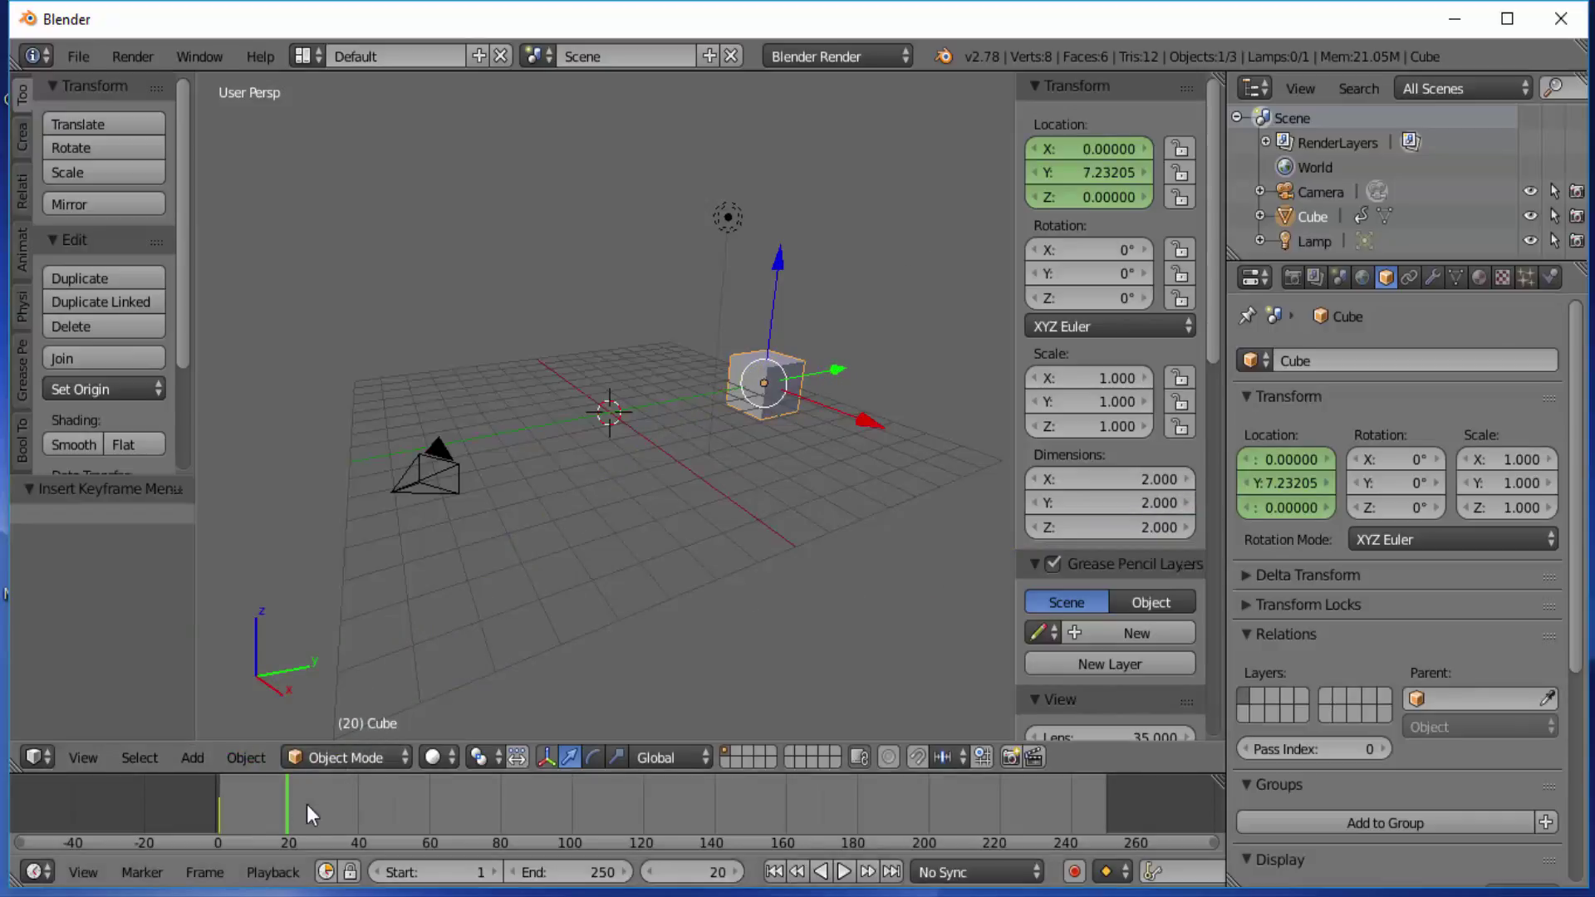
{"action": "left_click_drag", "start_coordinate": [839, 371], "coordinate": [487, 429]}
{"action": "key", "text": "i"}
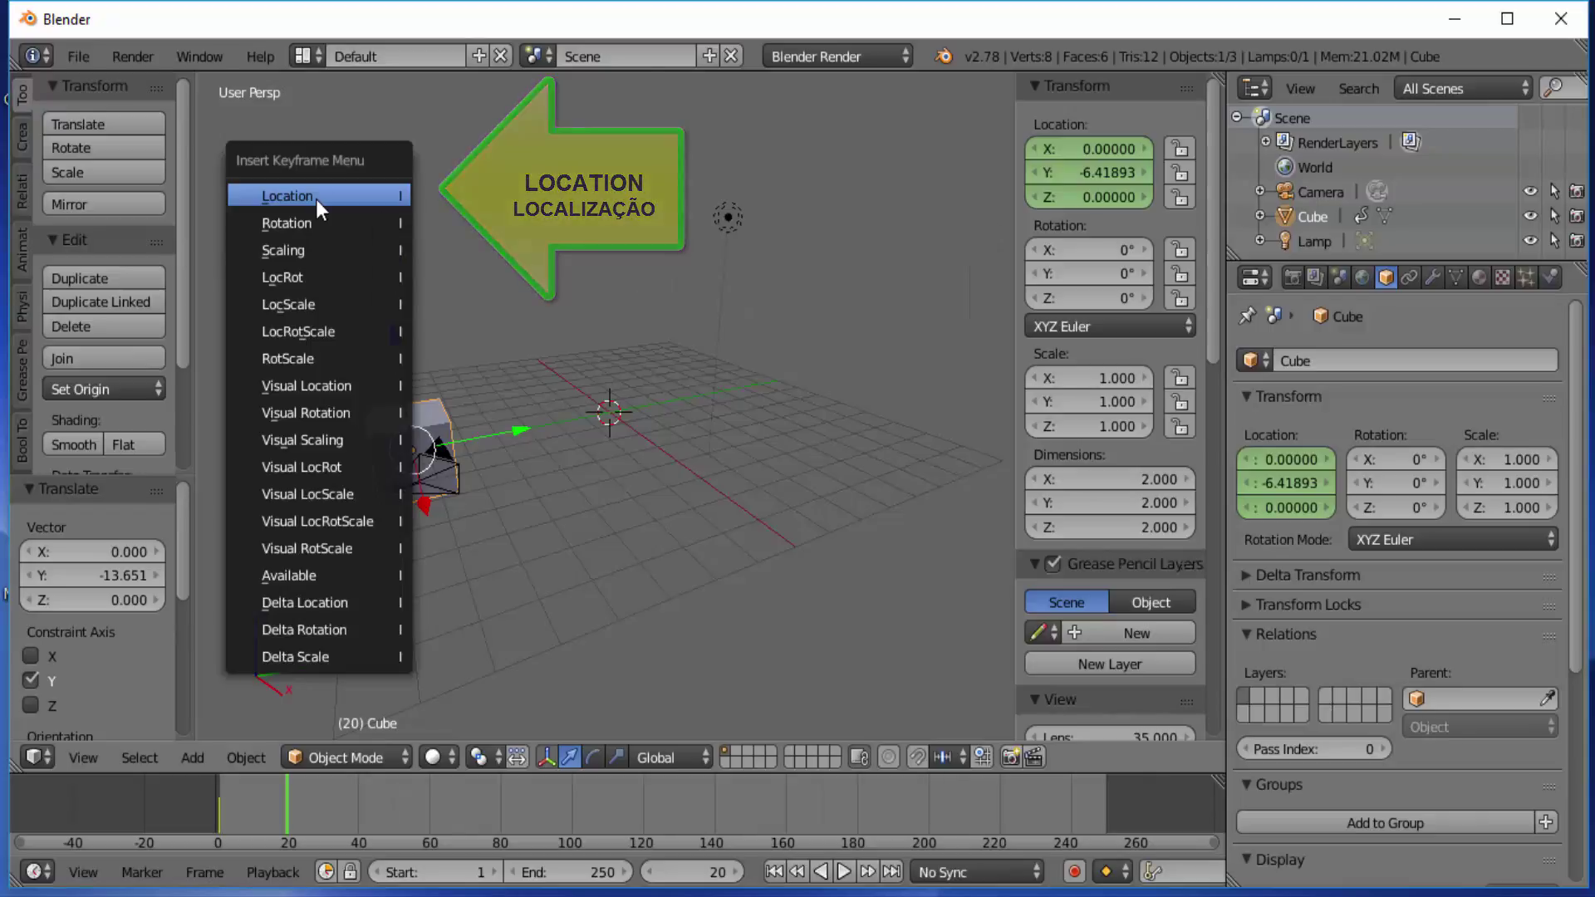
{"action": "left_click", "coordinate": [316, 197]}
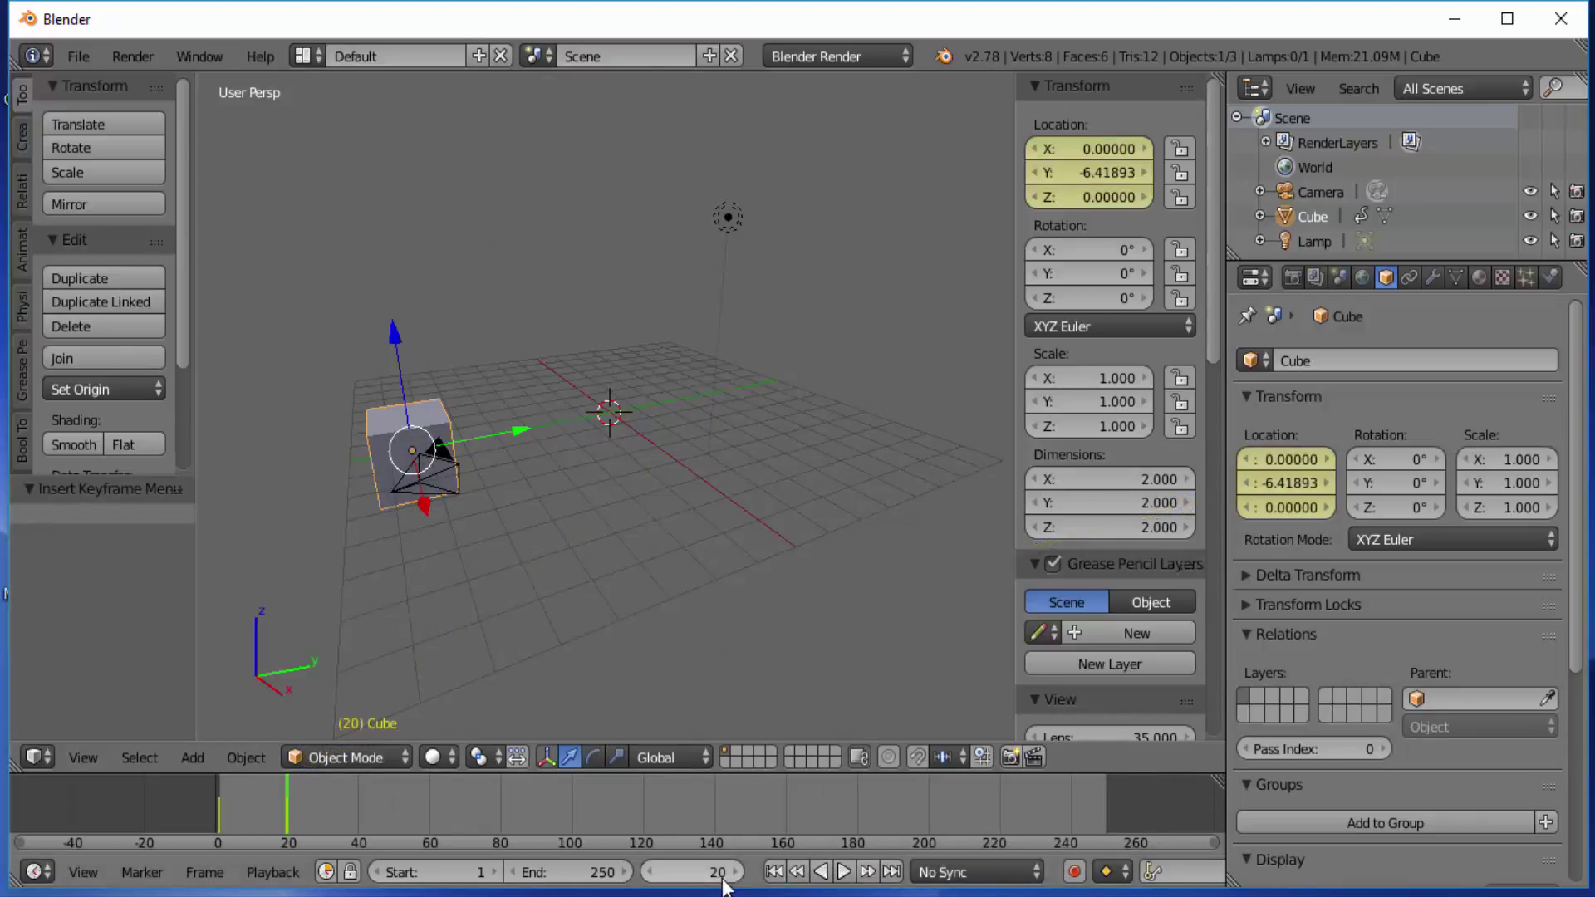
Play the animation from the first frame to check the cube's movement, and stop playback
{"action": "left_click", "coordinate": [774, 872]}
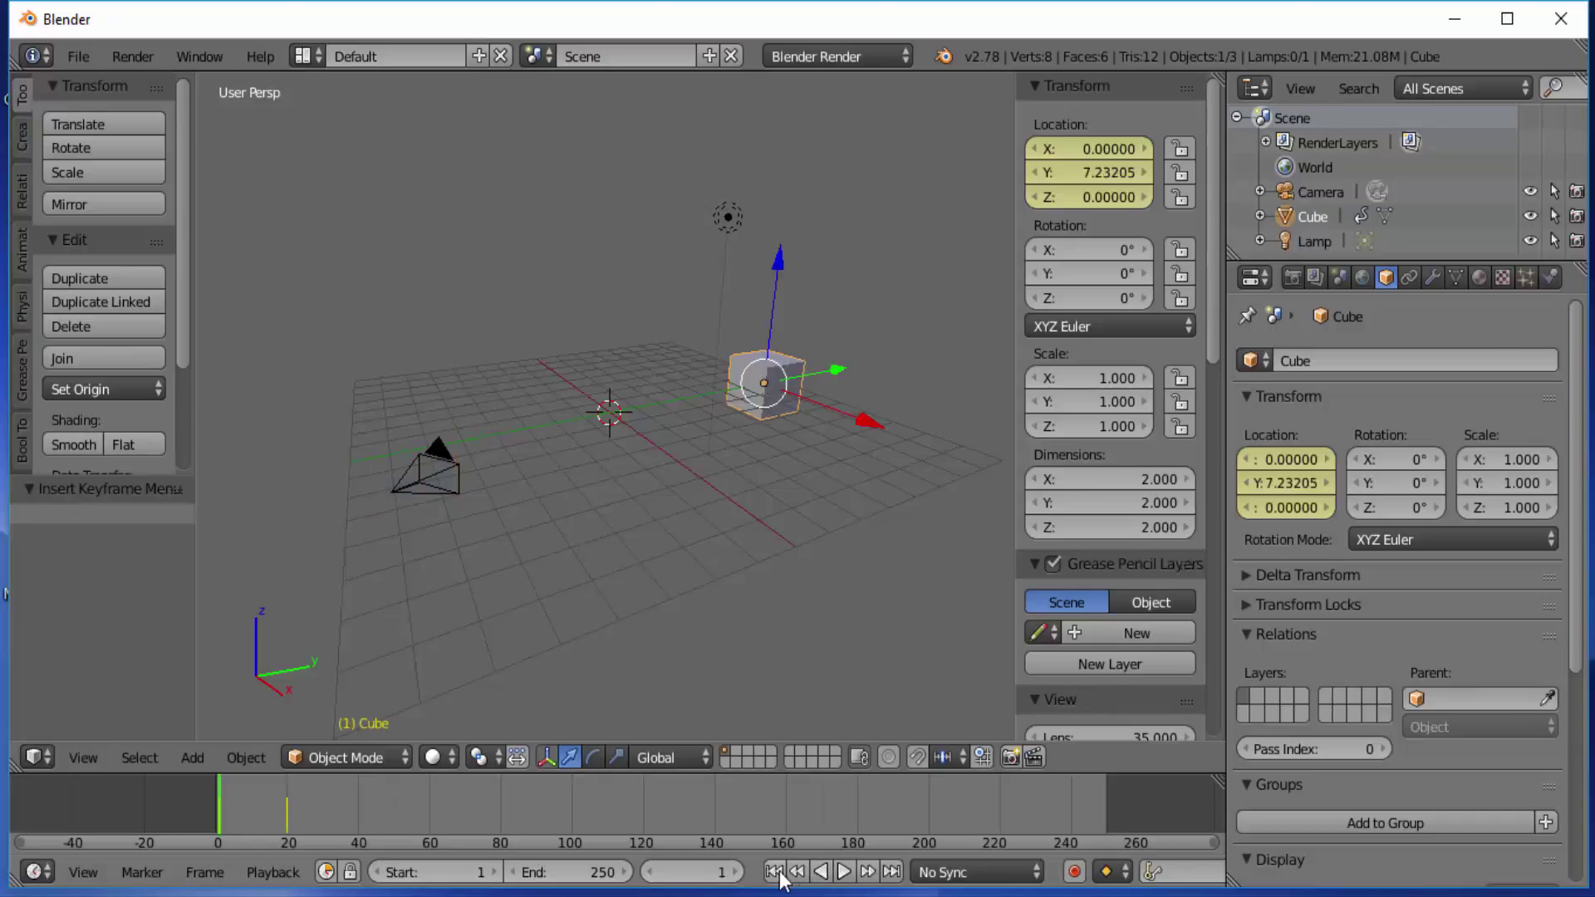
{"action": "left_click", "coordinate": [843, 872]}
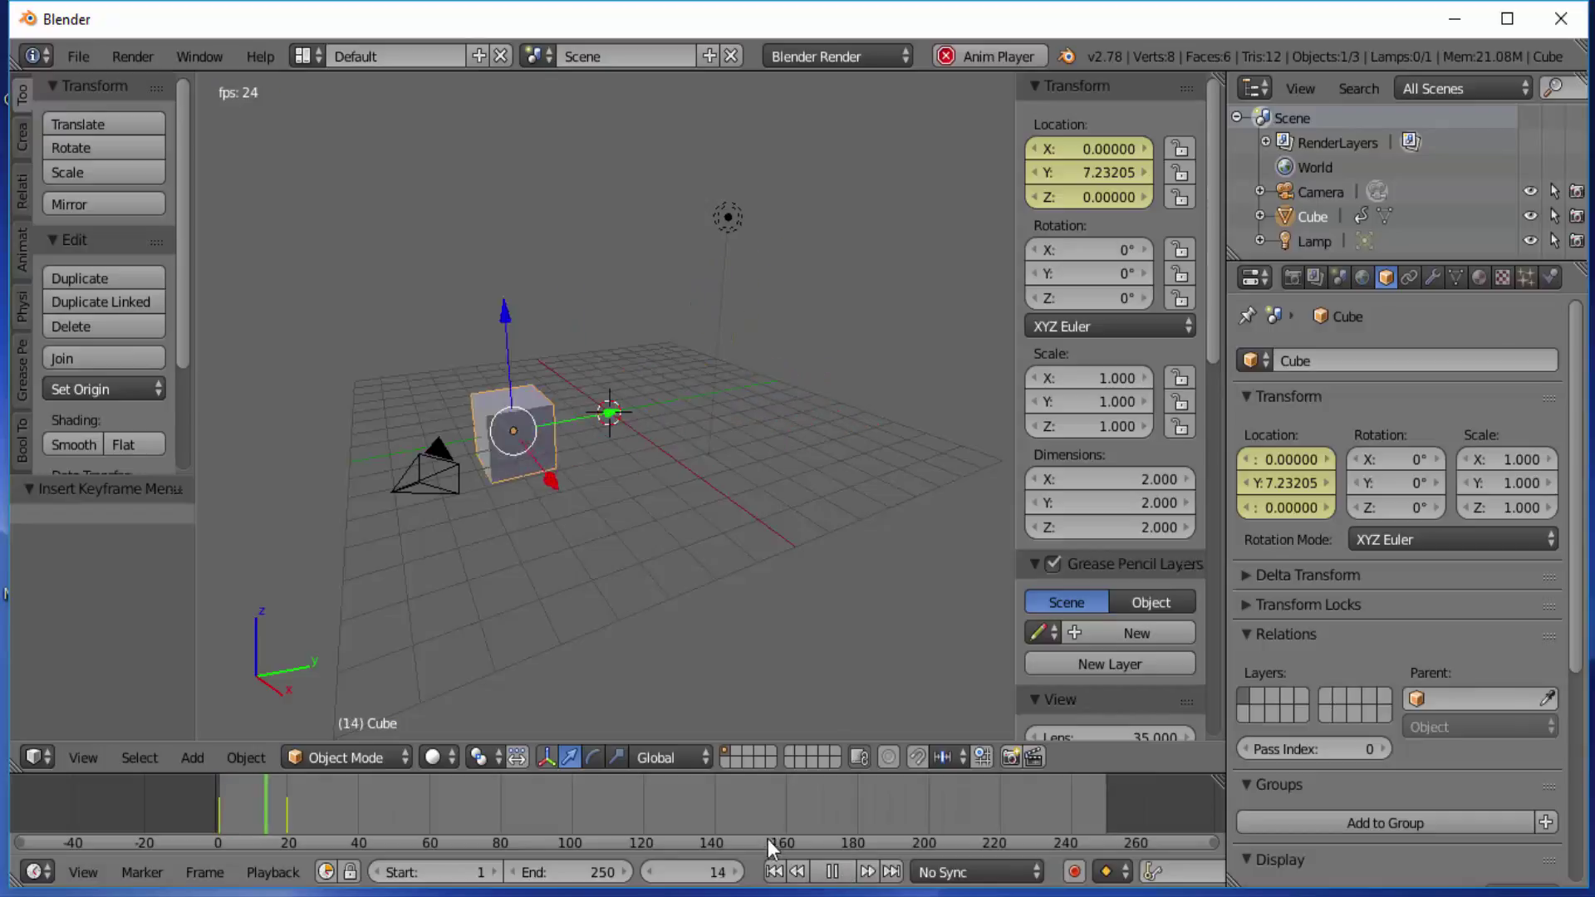
{"action": "left_click", "coordinate": [834, 873]}
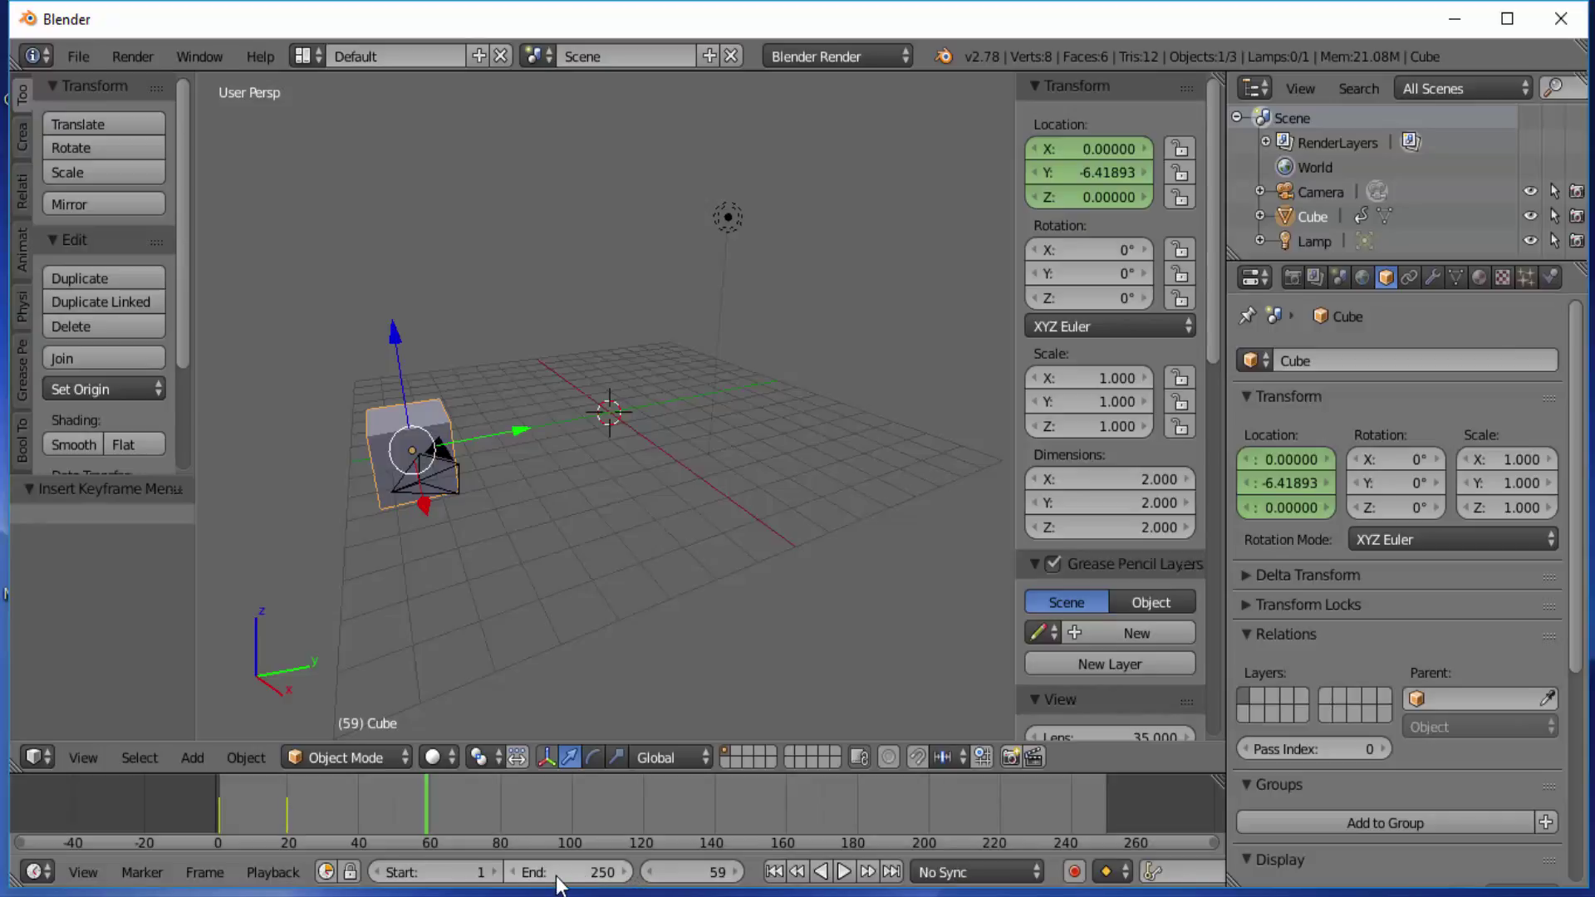
Set the animation's end frame to 20
{"action": "left_click", "coordinate": [595, 872]}
{"action": "type", "text": "20"}
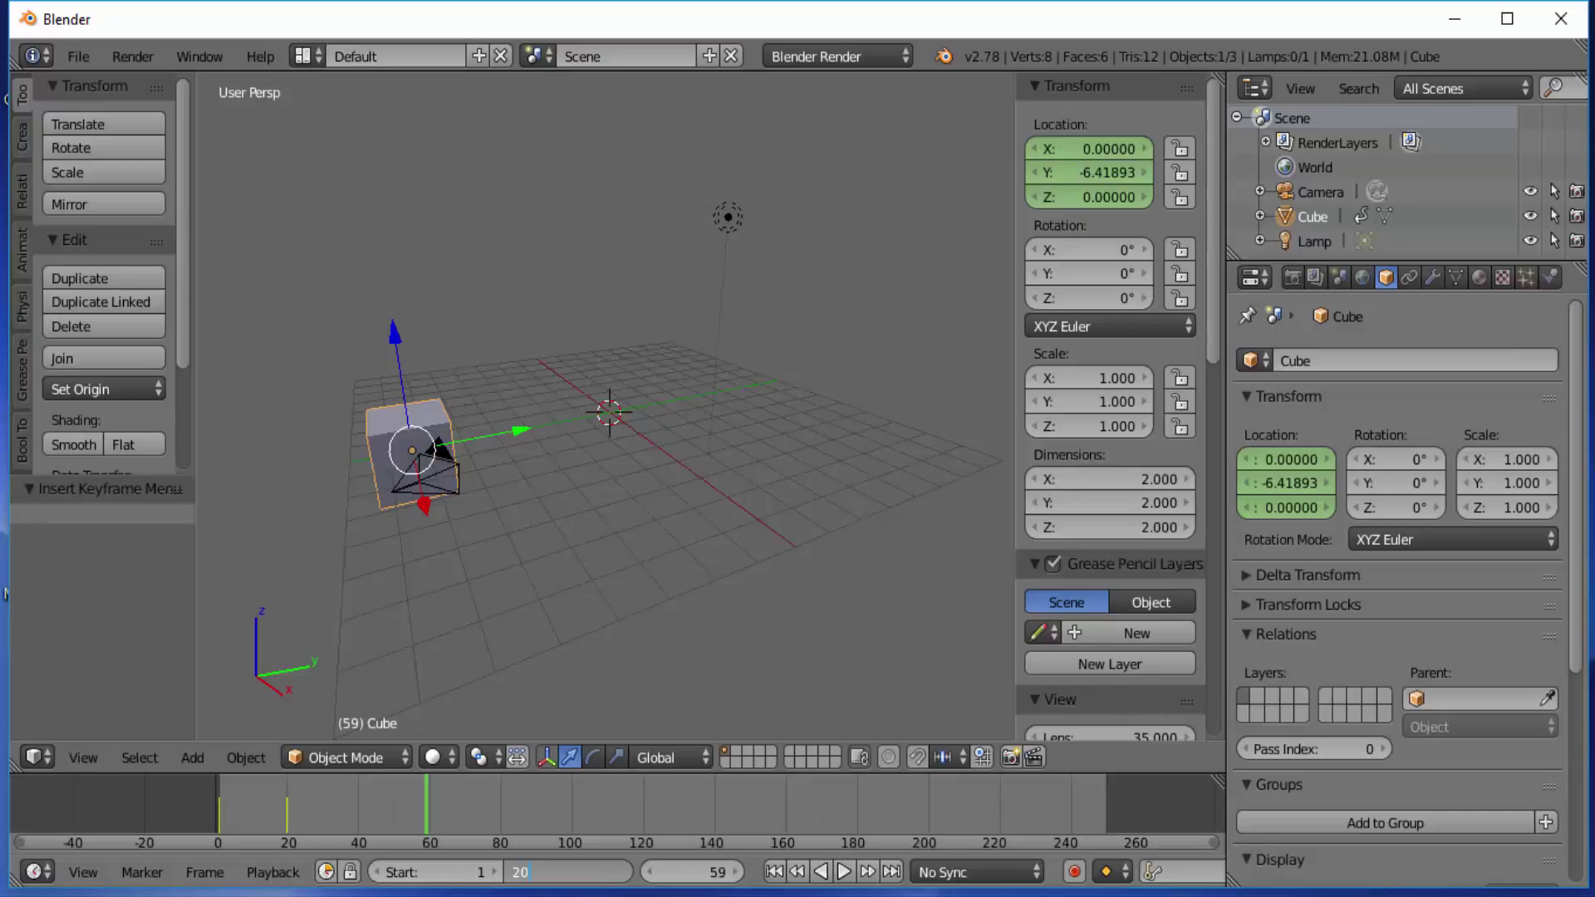
{"action": "key", "text": "Return"}
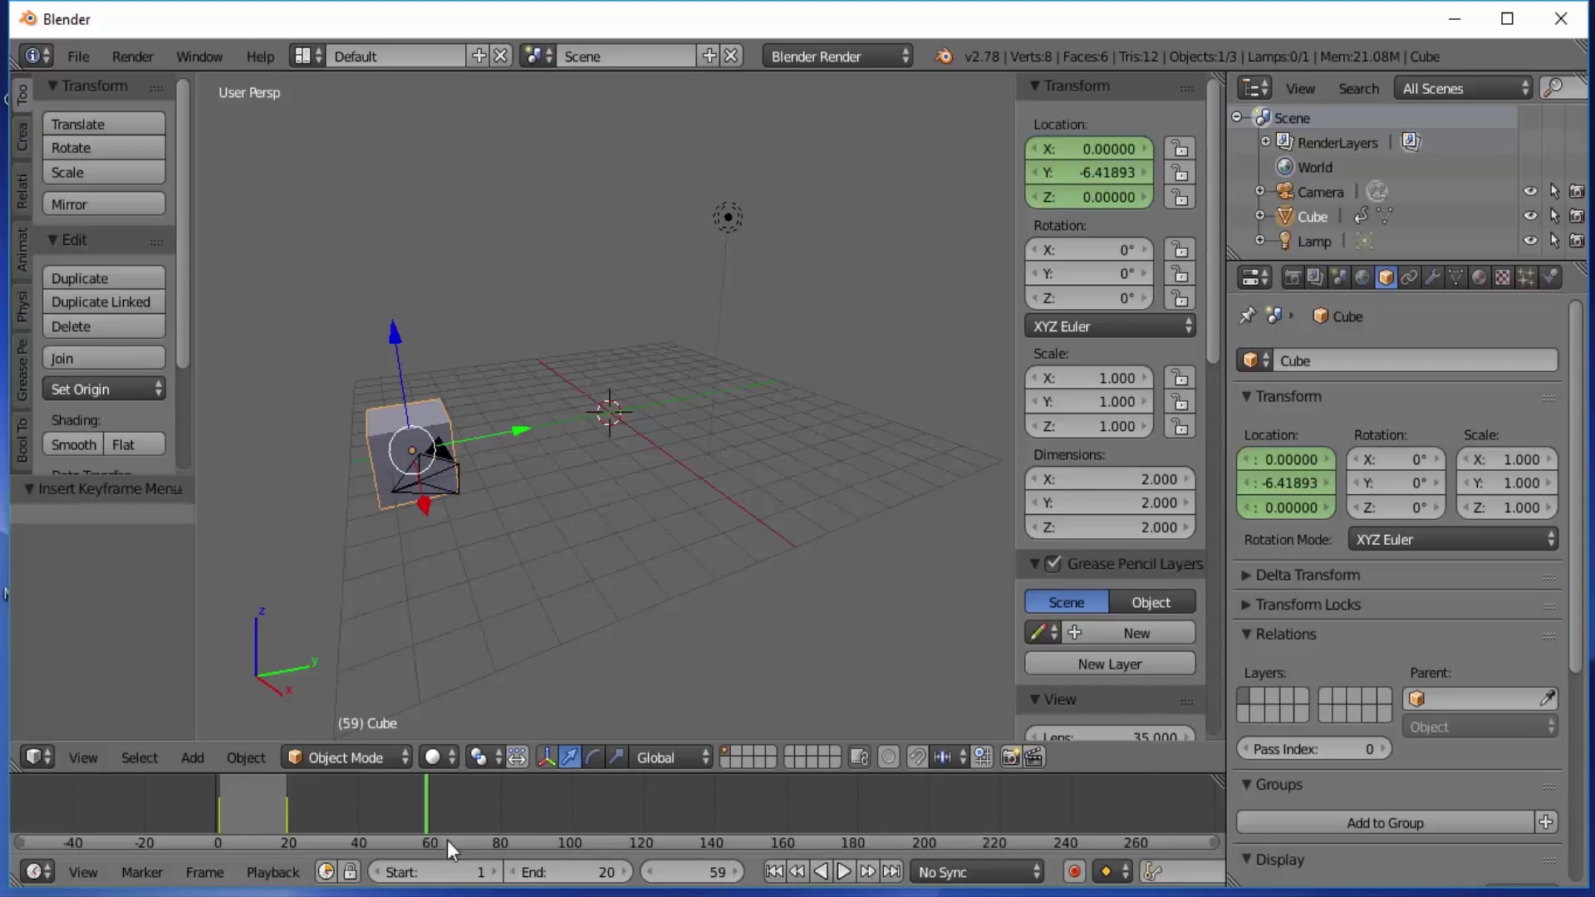
Play the animation from the first frame to check the loop within the shortened range, and stop playback
{"action": "left_click", "coordinate": [773, 871]}
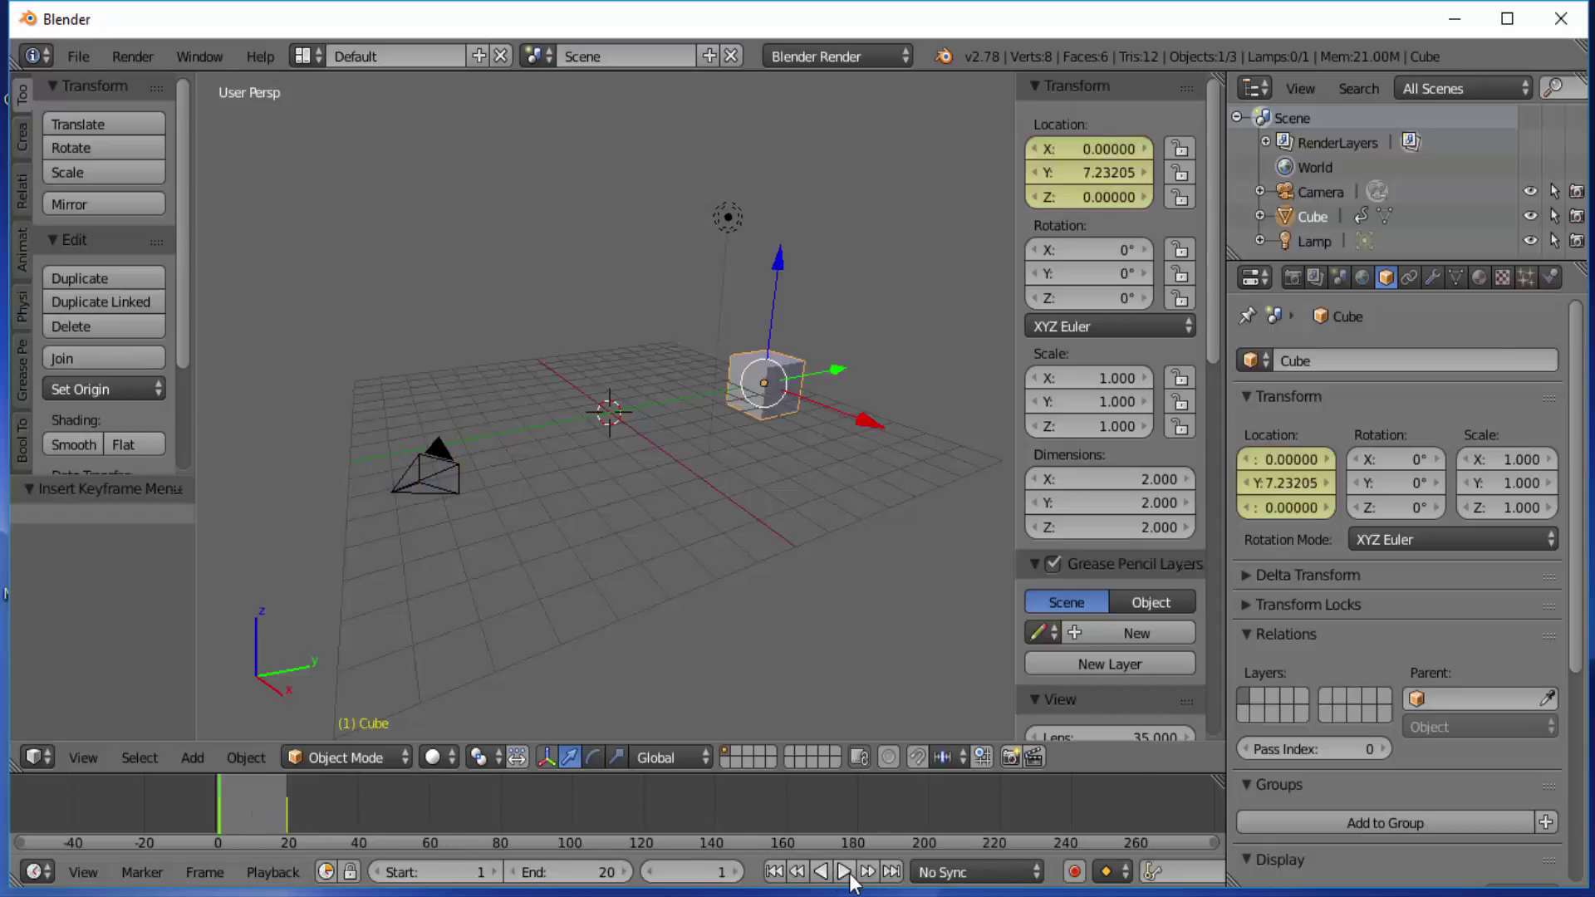
{"action": "left_click", "coordinate": [844, 872]}
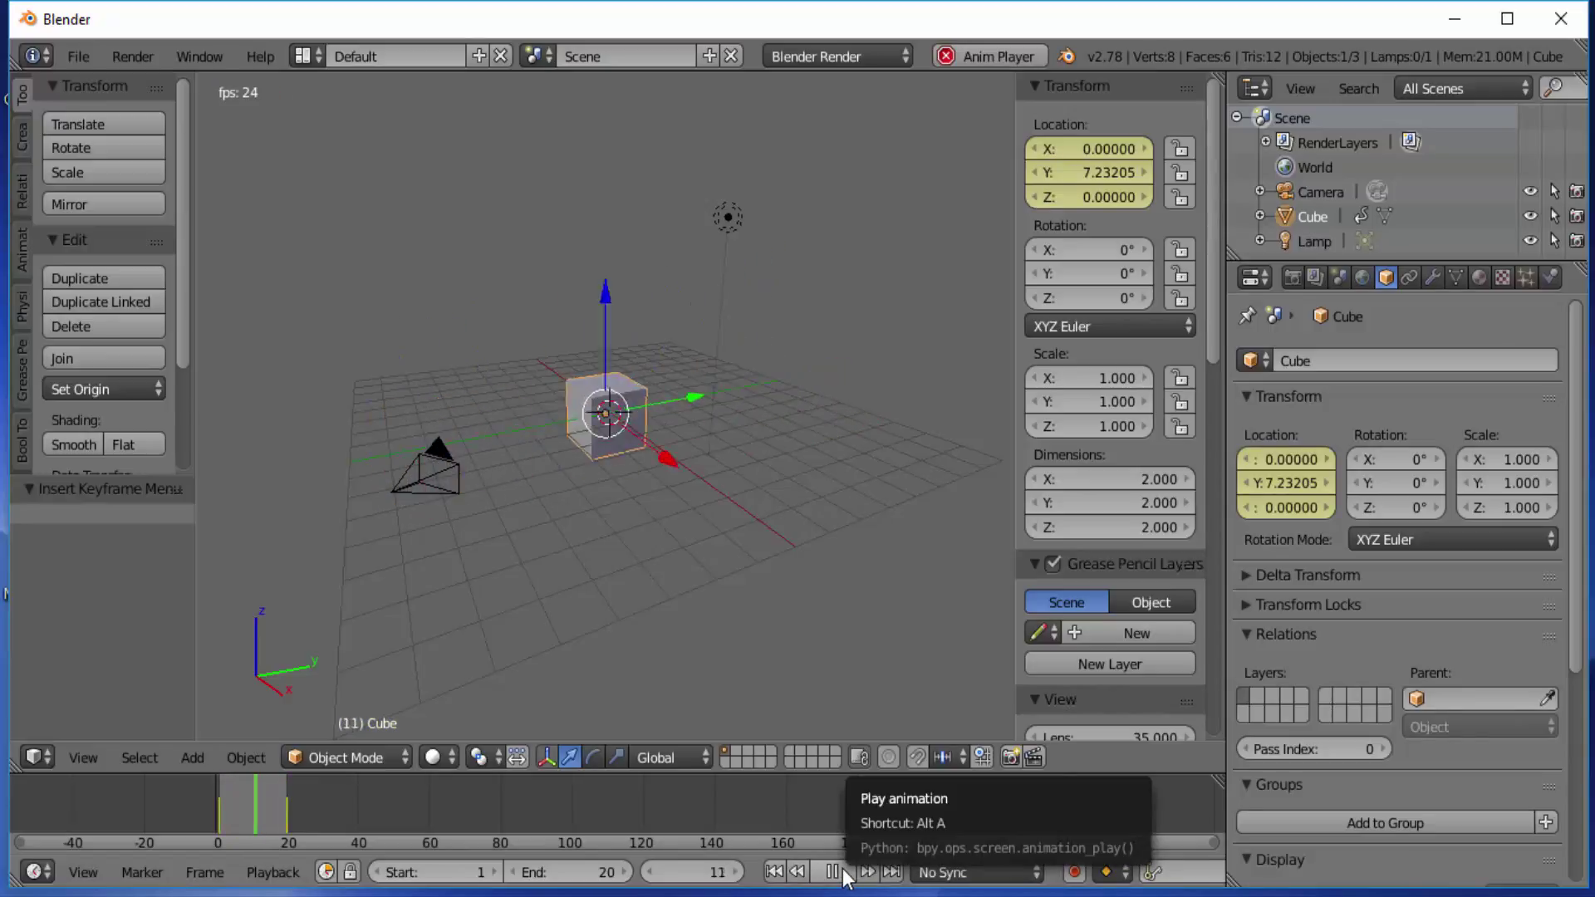
{"action": "left_click", "coordinate": [844, 872]}
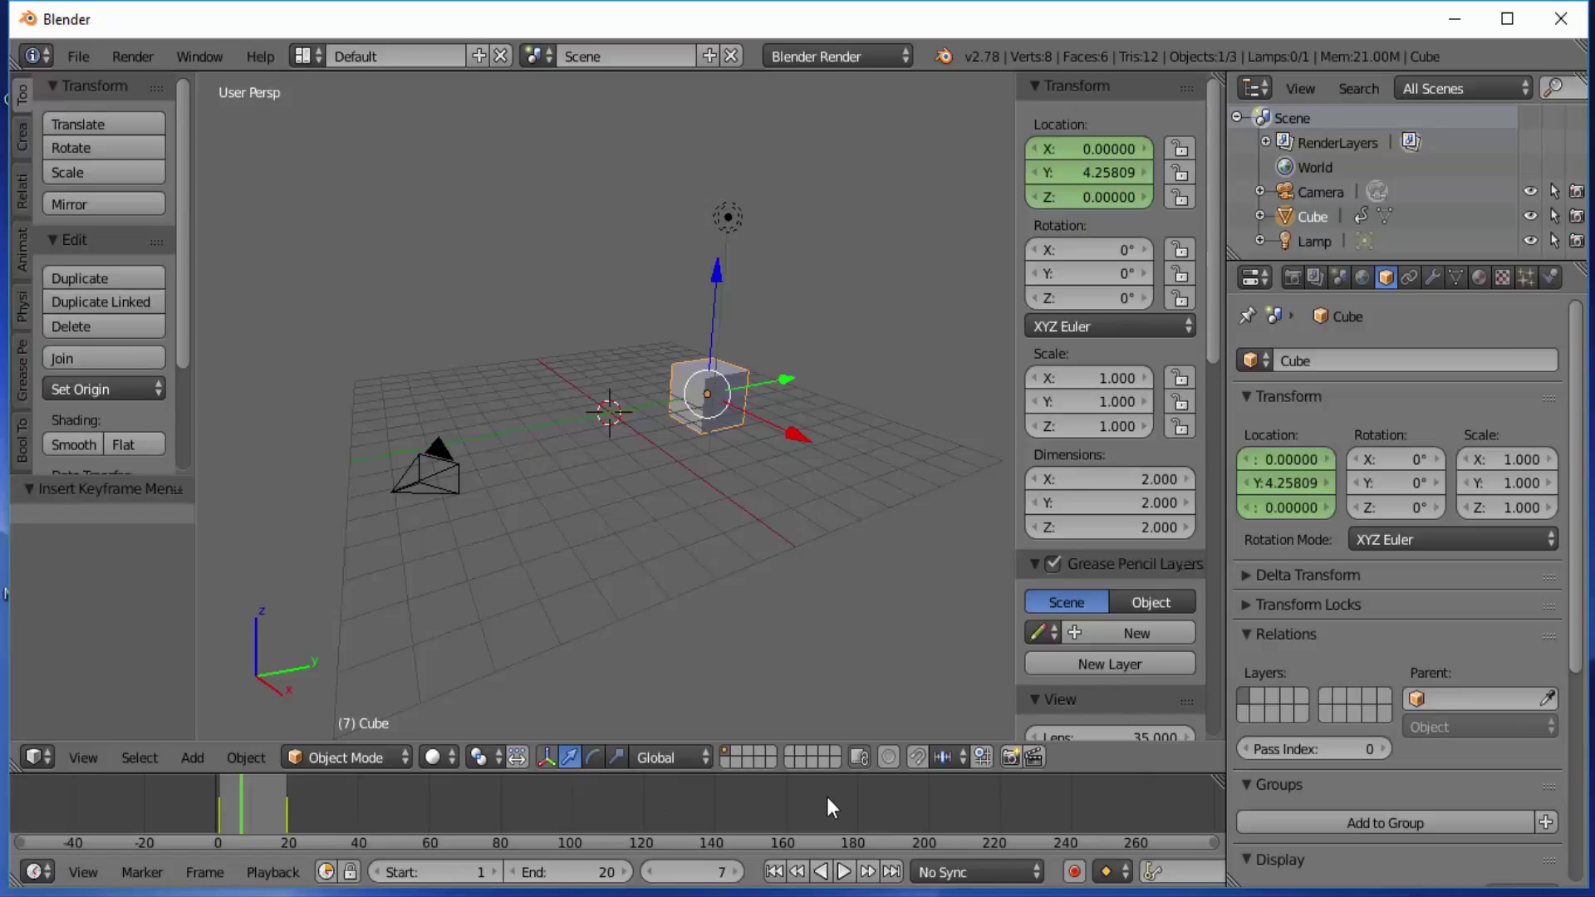
Extend the animation's end frame to 240 at the current-frame marker, and shorten it to 120 the same way
{"action": "left_click", "coordinate": [1073, 804]}
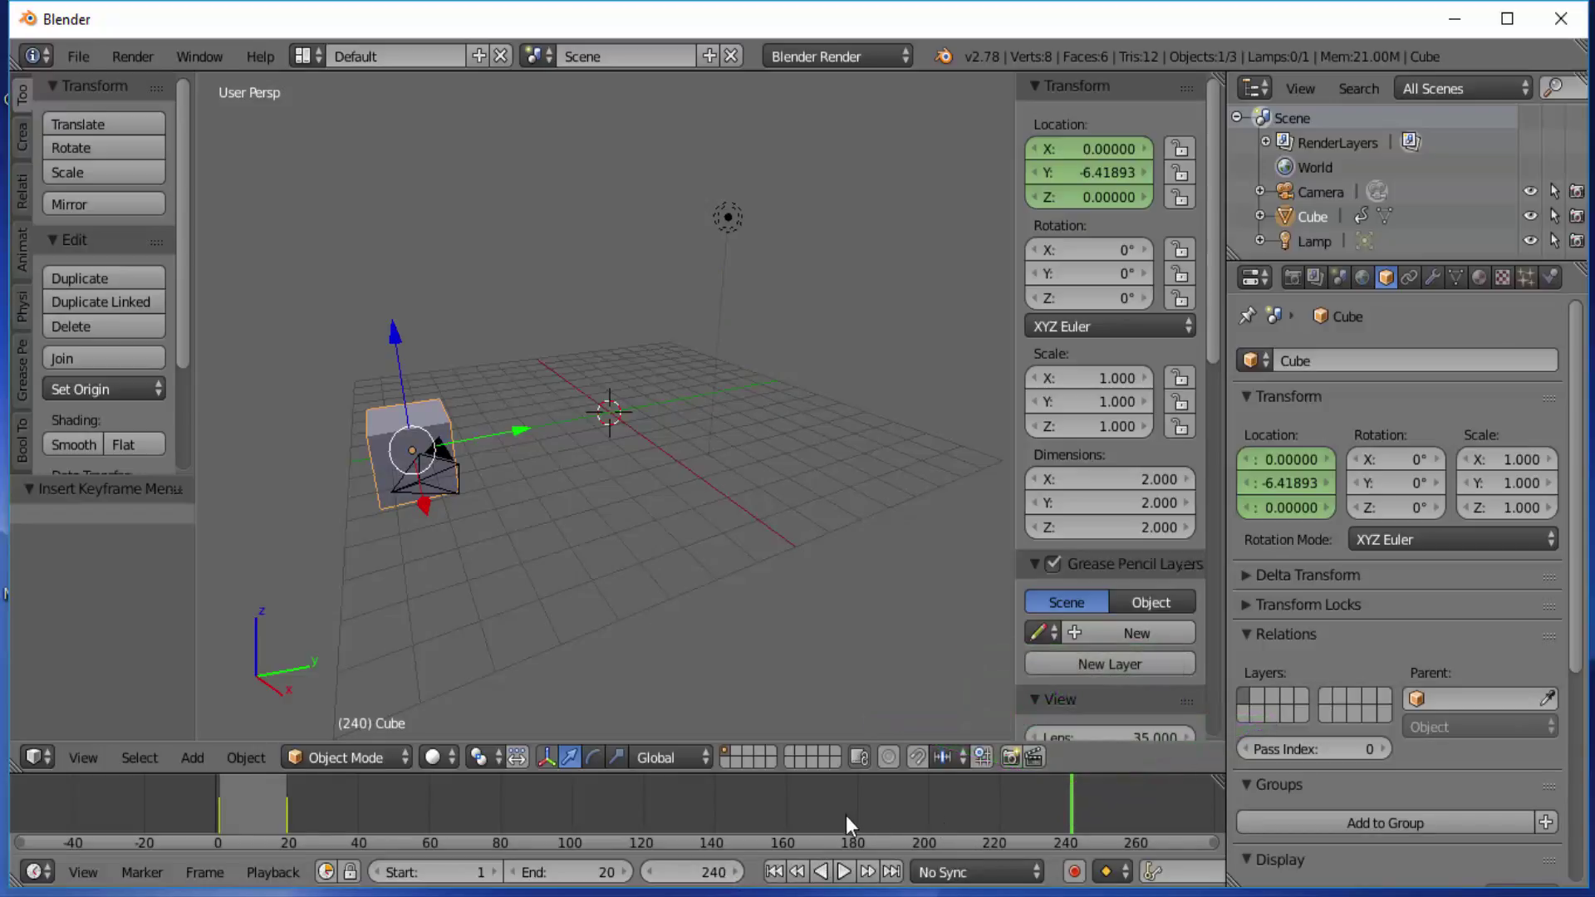
{"action": "key", "text": "e"}
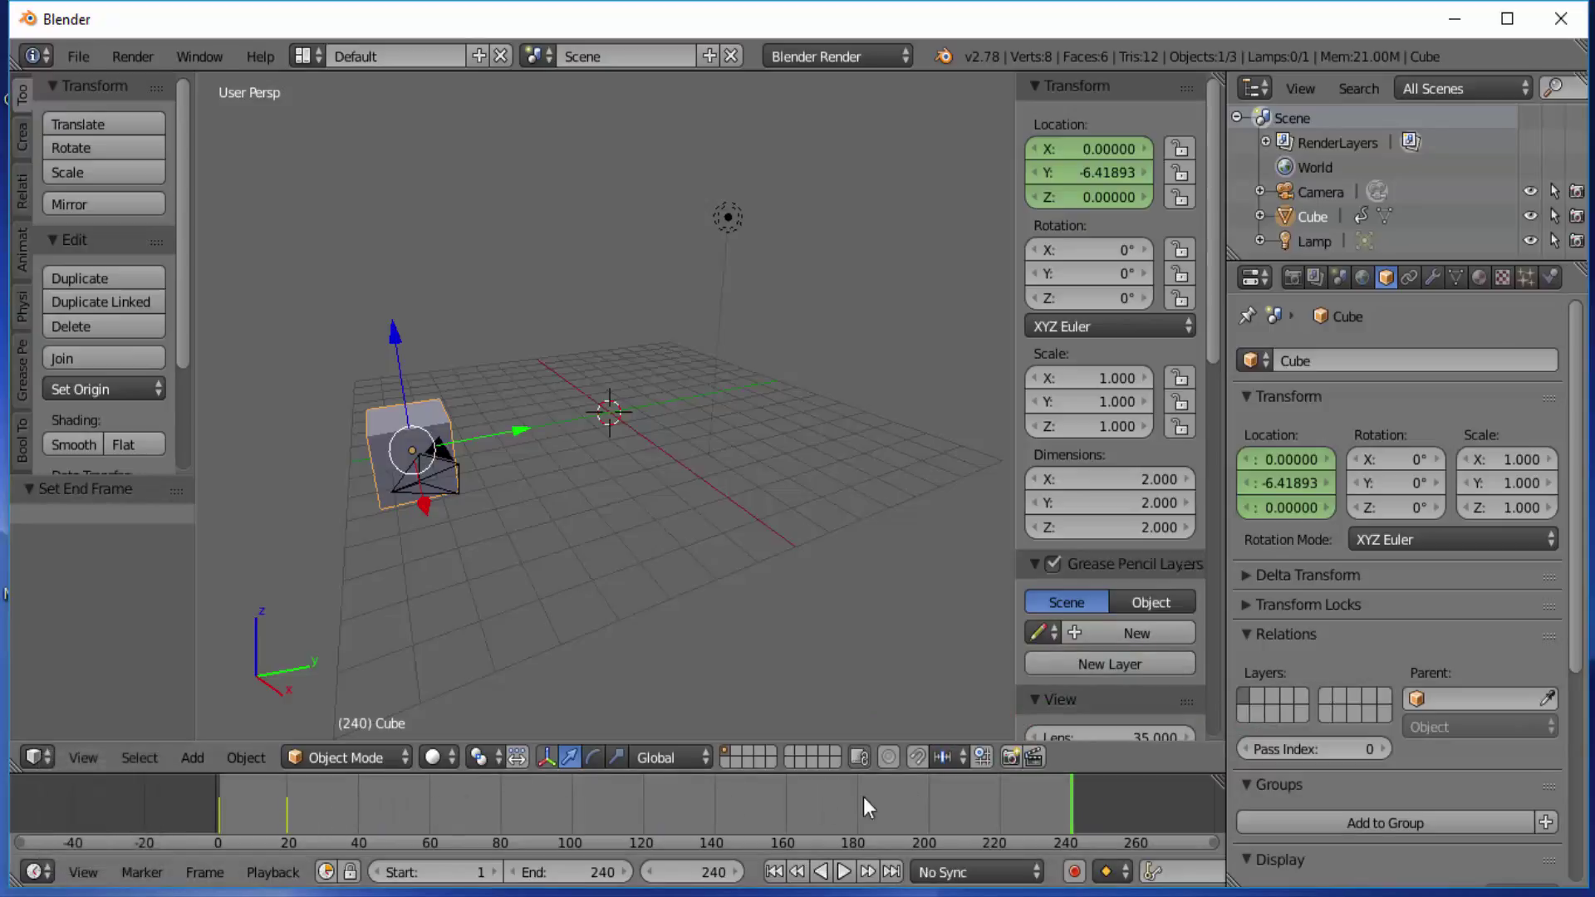
{"action": "left_click", "coordinate": [644, 799]}
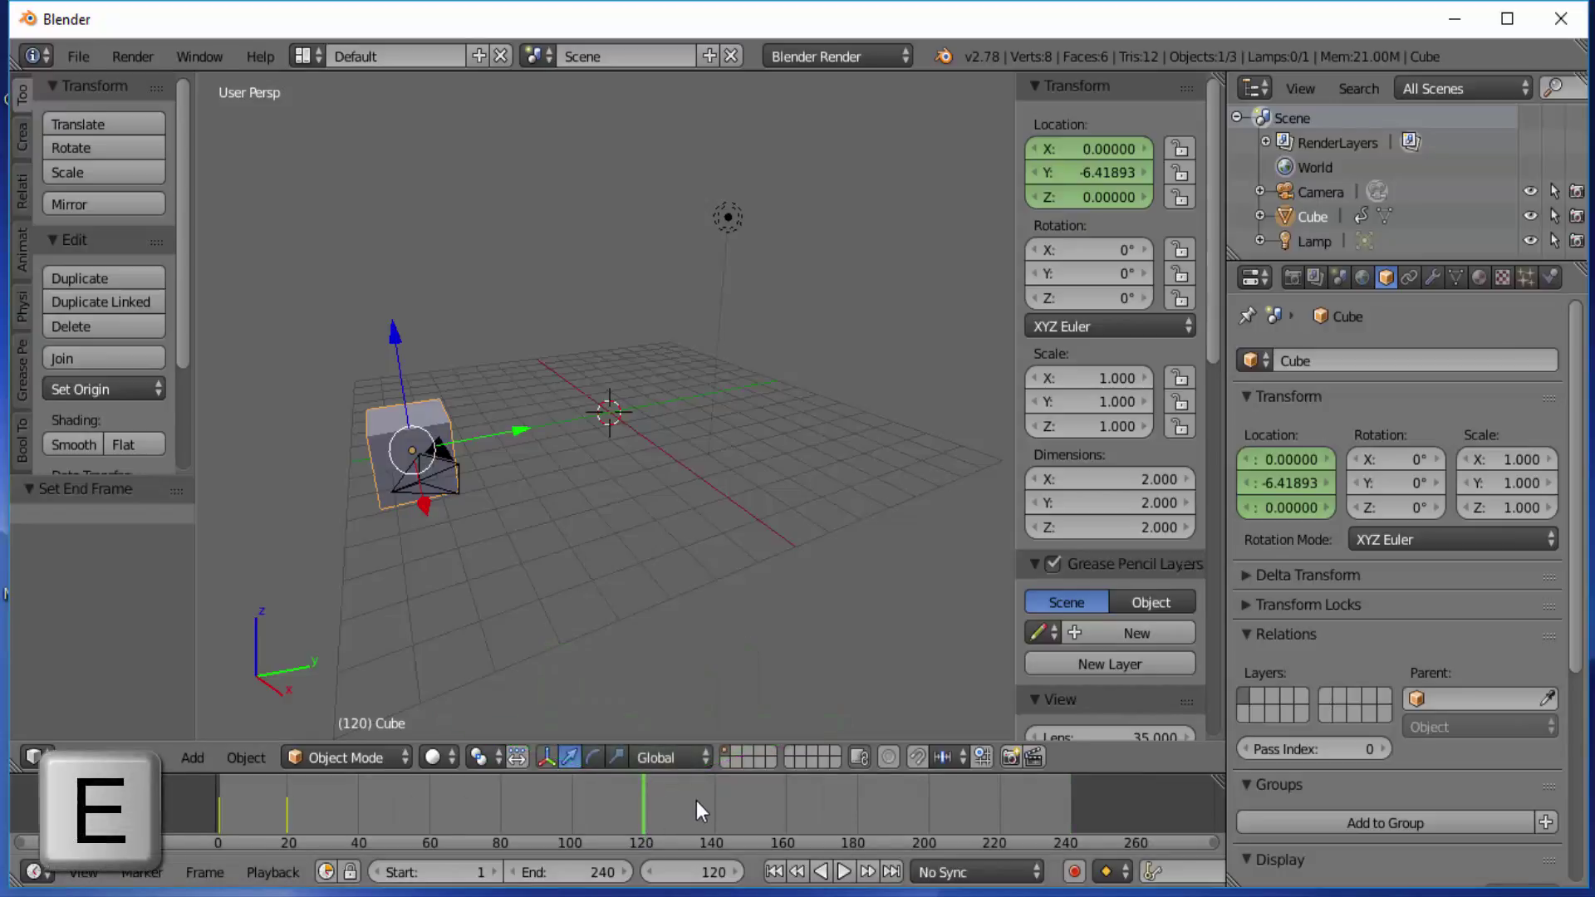
{"action": "key", "text": "e"}
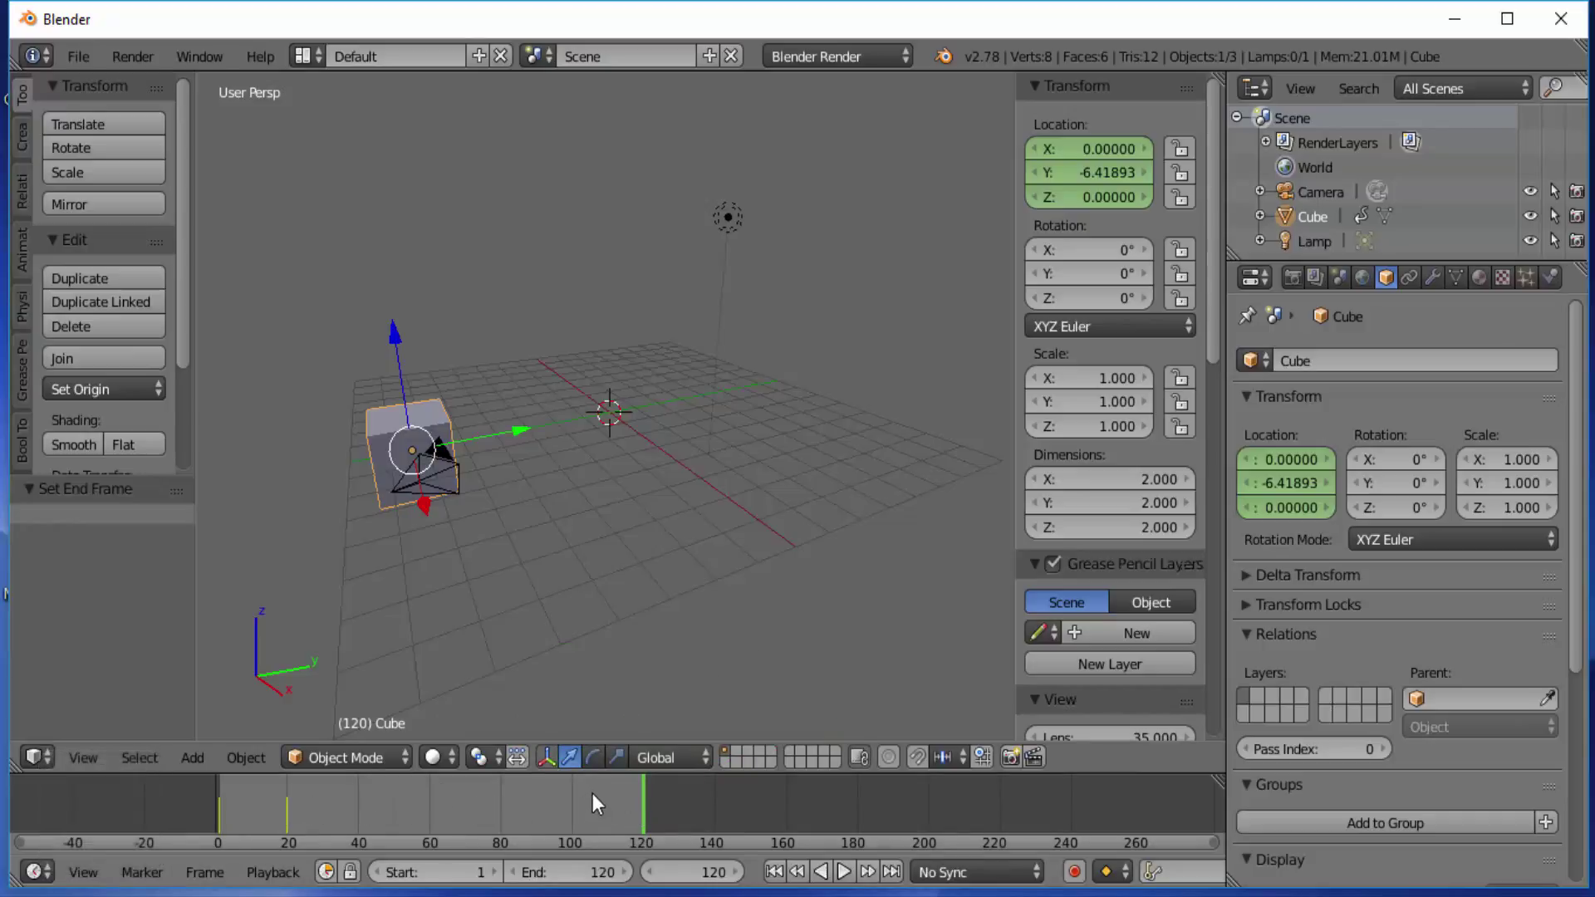
Delete the cube's Location keyframes at frames 20 and 1
{"action": "left_click", "coordinate": [285, 814]}
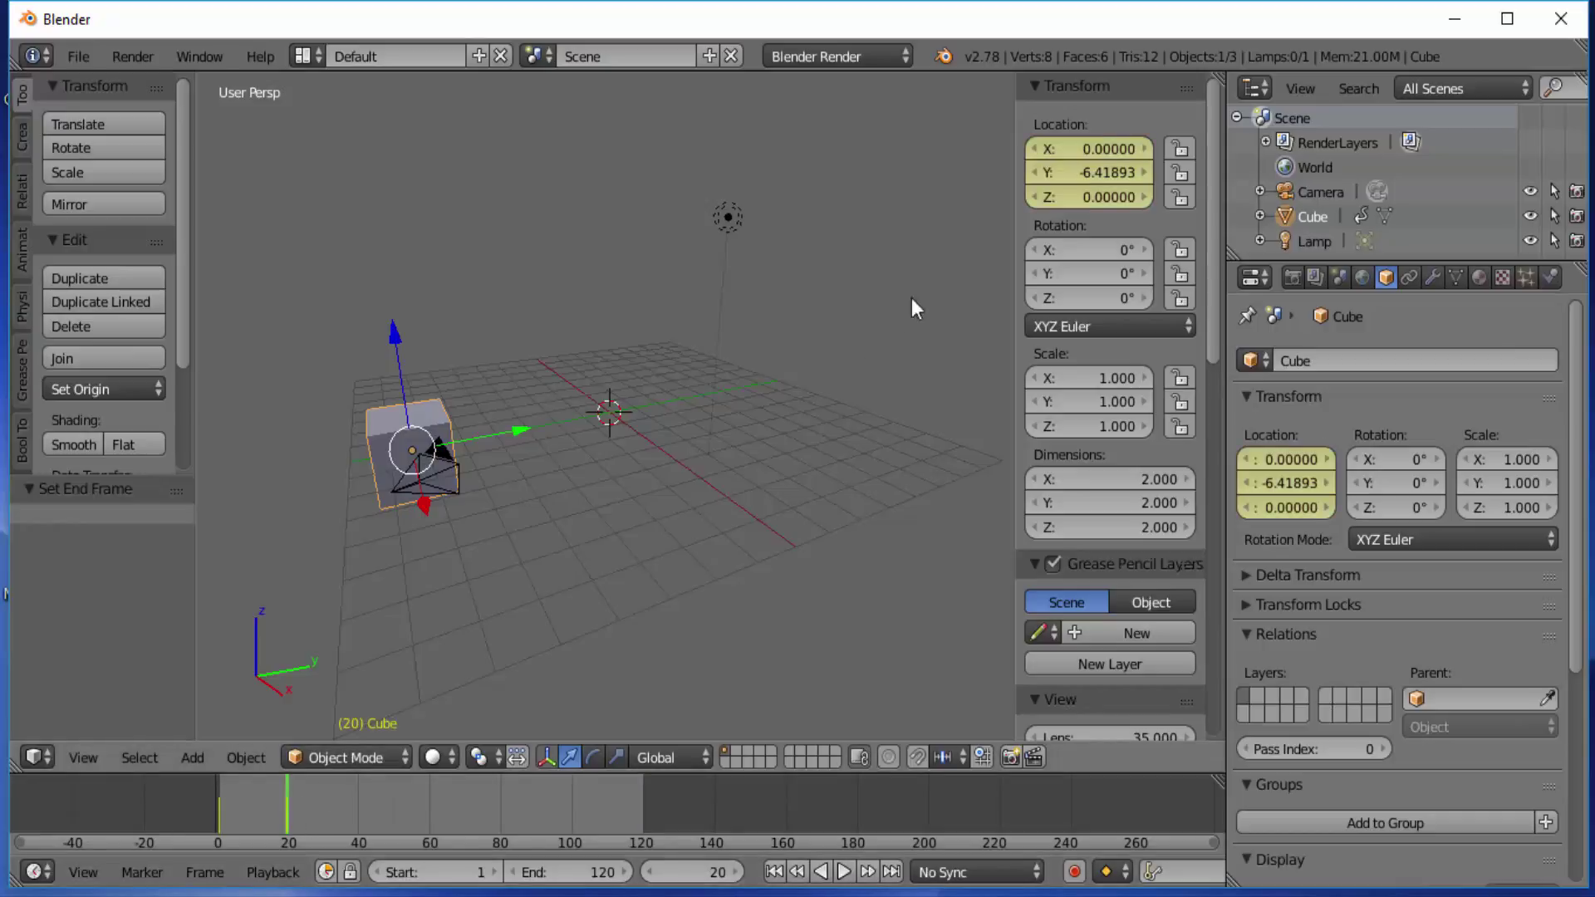
{"action": "right_click", "coordinate": [1064, 175]}
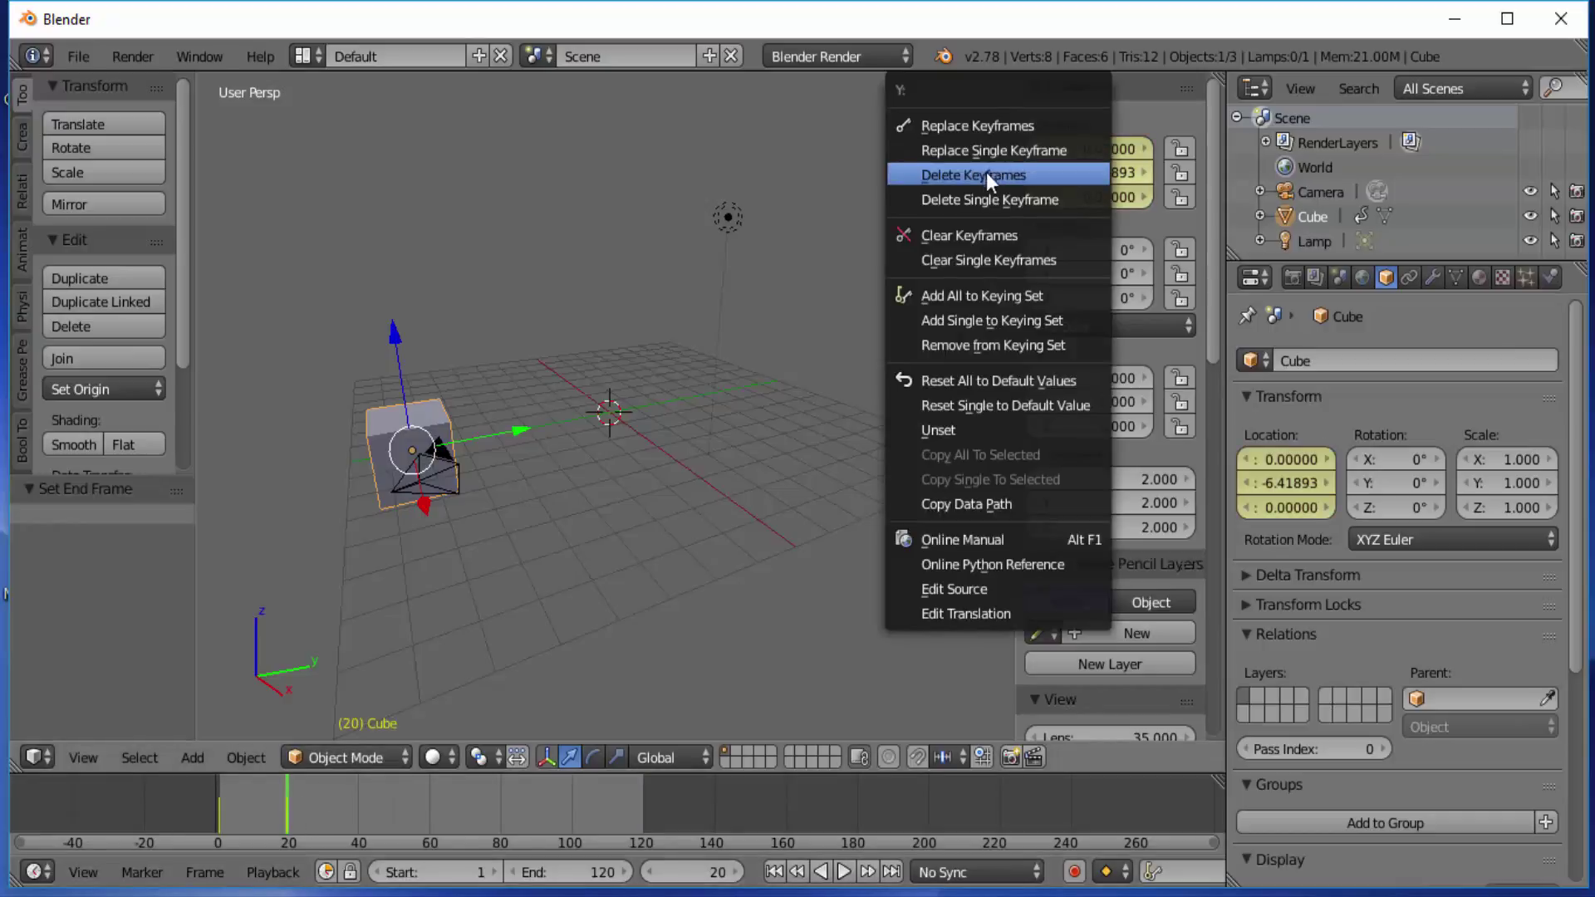
{"action": "left_click", "coordinate": [221, 818]}
{"action": "right_click", "coordinate": [1078, 166]}
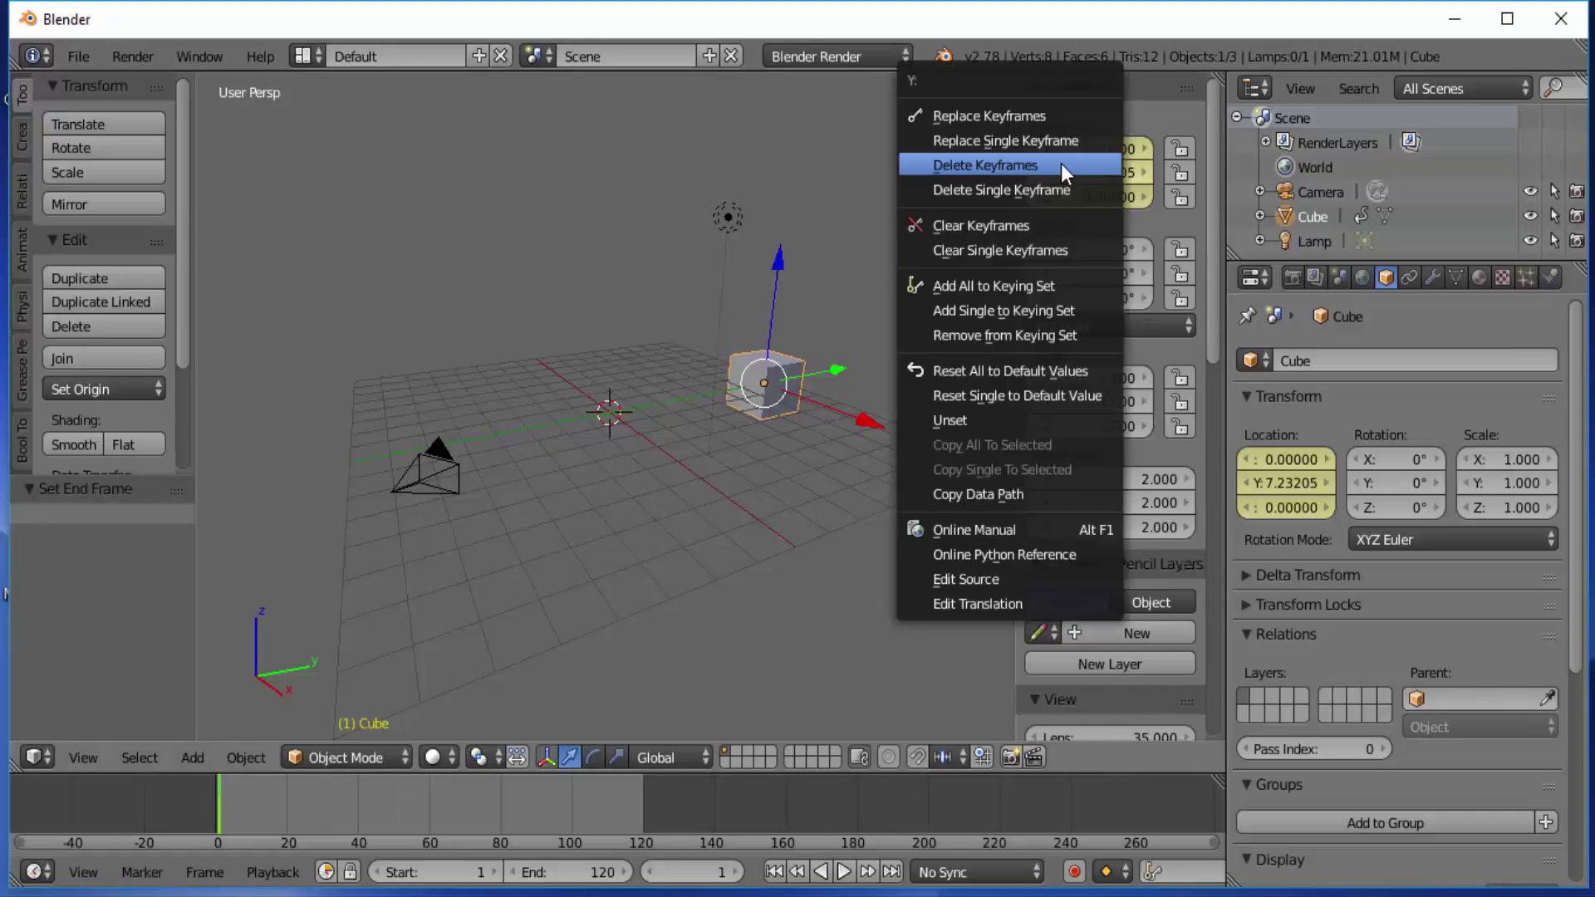
{"action": "left_click", "coordinate": [1061, 163]}
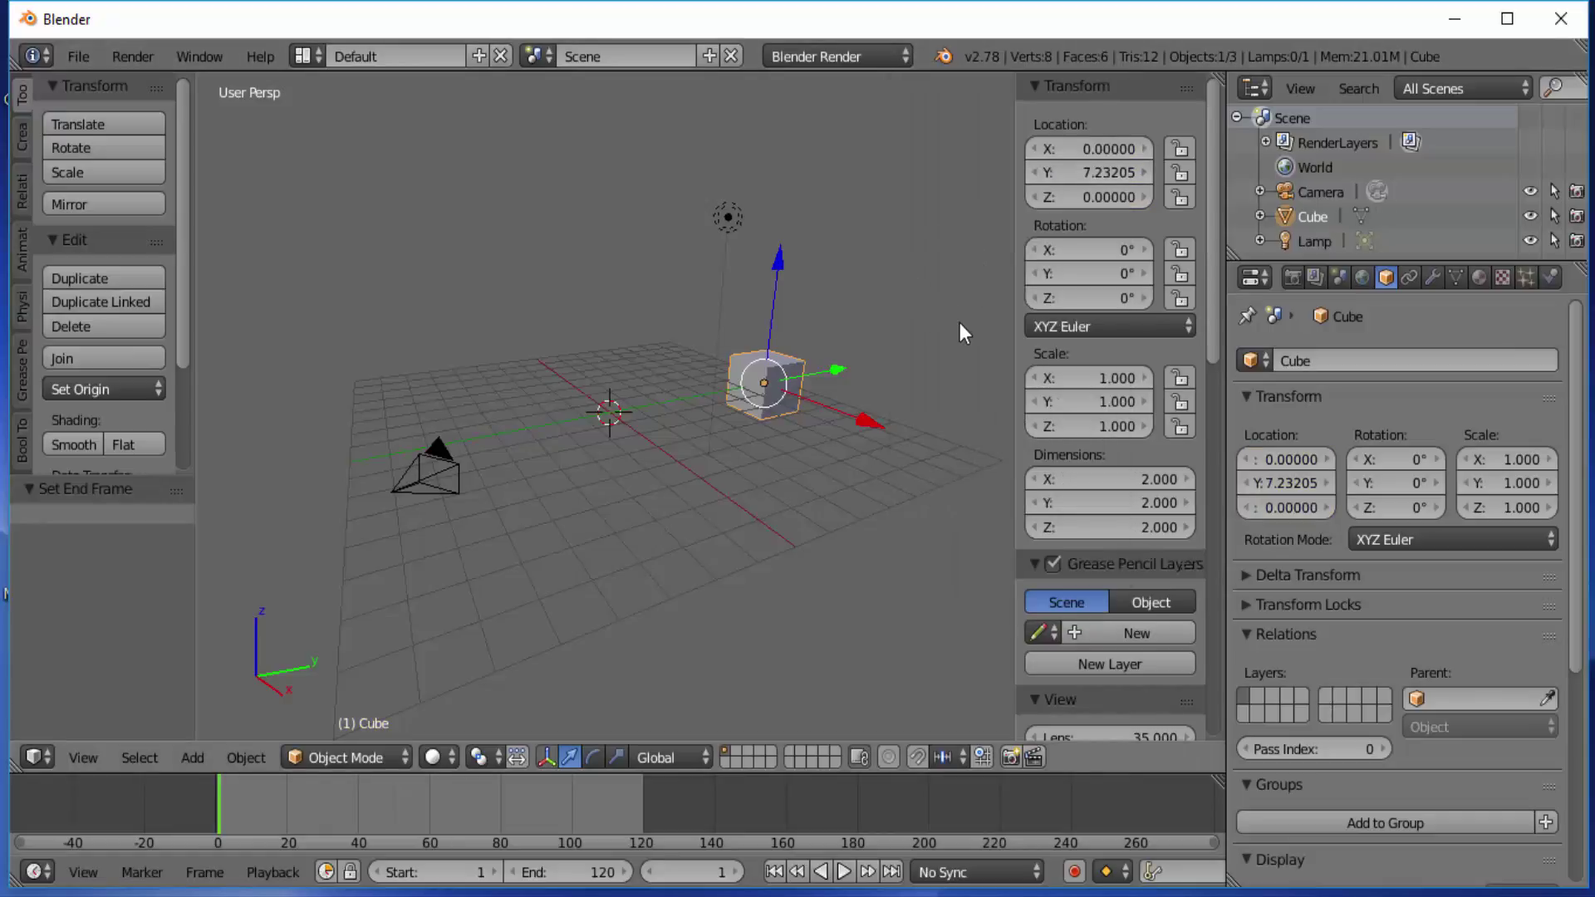
Move the cube along the Y axis to about -0.05 and insert a Rotation keyframe at frame 1
{"action": "left_click_drag", "start_coordinate": [836, 370], "coordinate": [690, 418]}
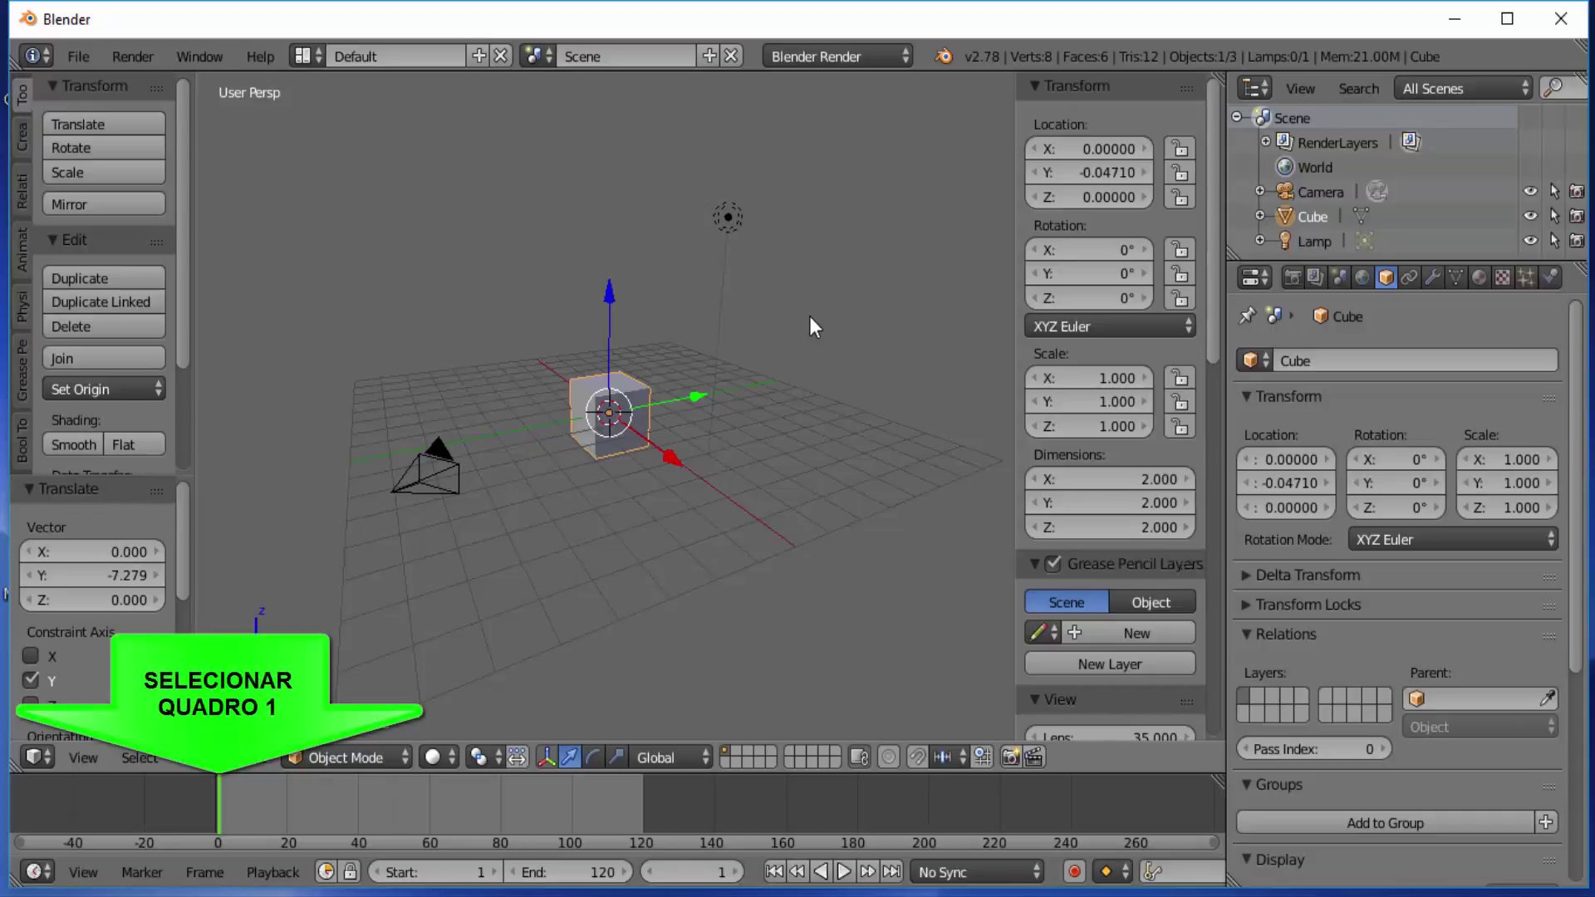
{"action": "right_click", "coordinate": [1074, 277]}
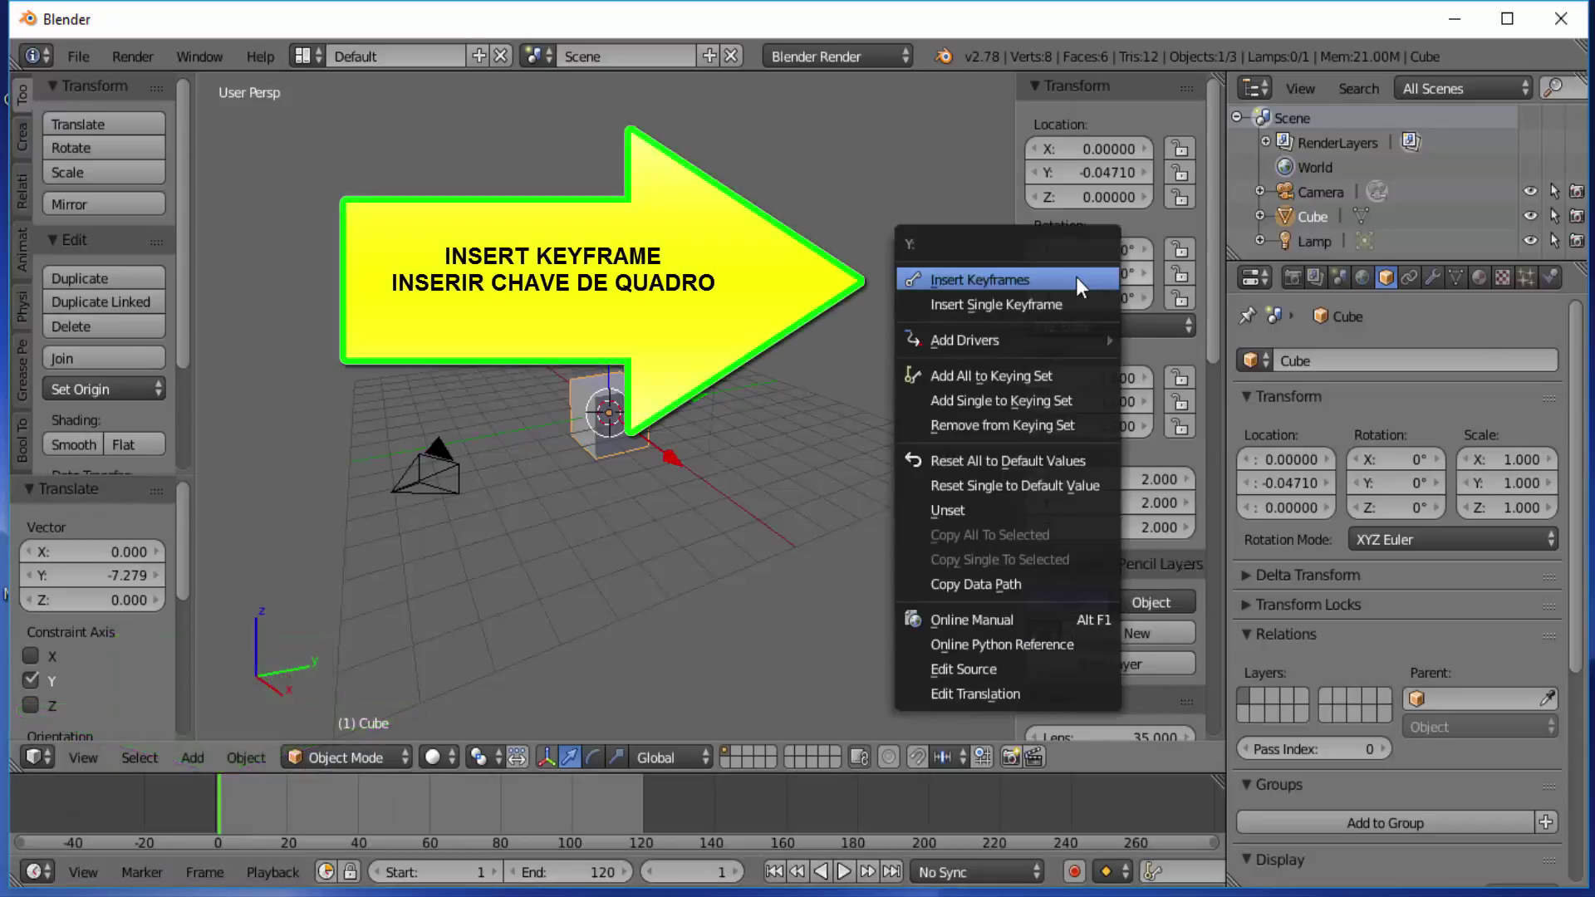
{"action": "left_click", "coordinate": [994, 281]}
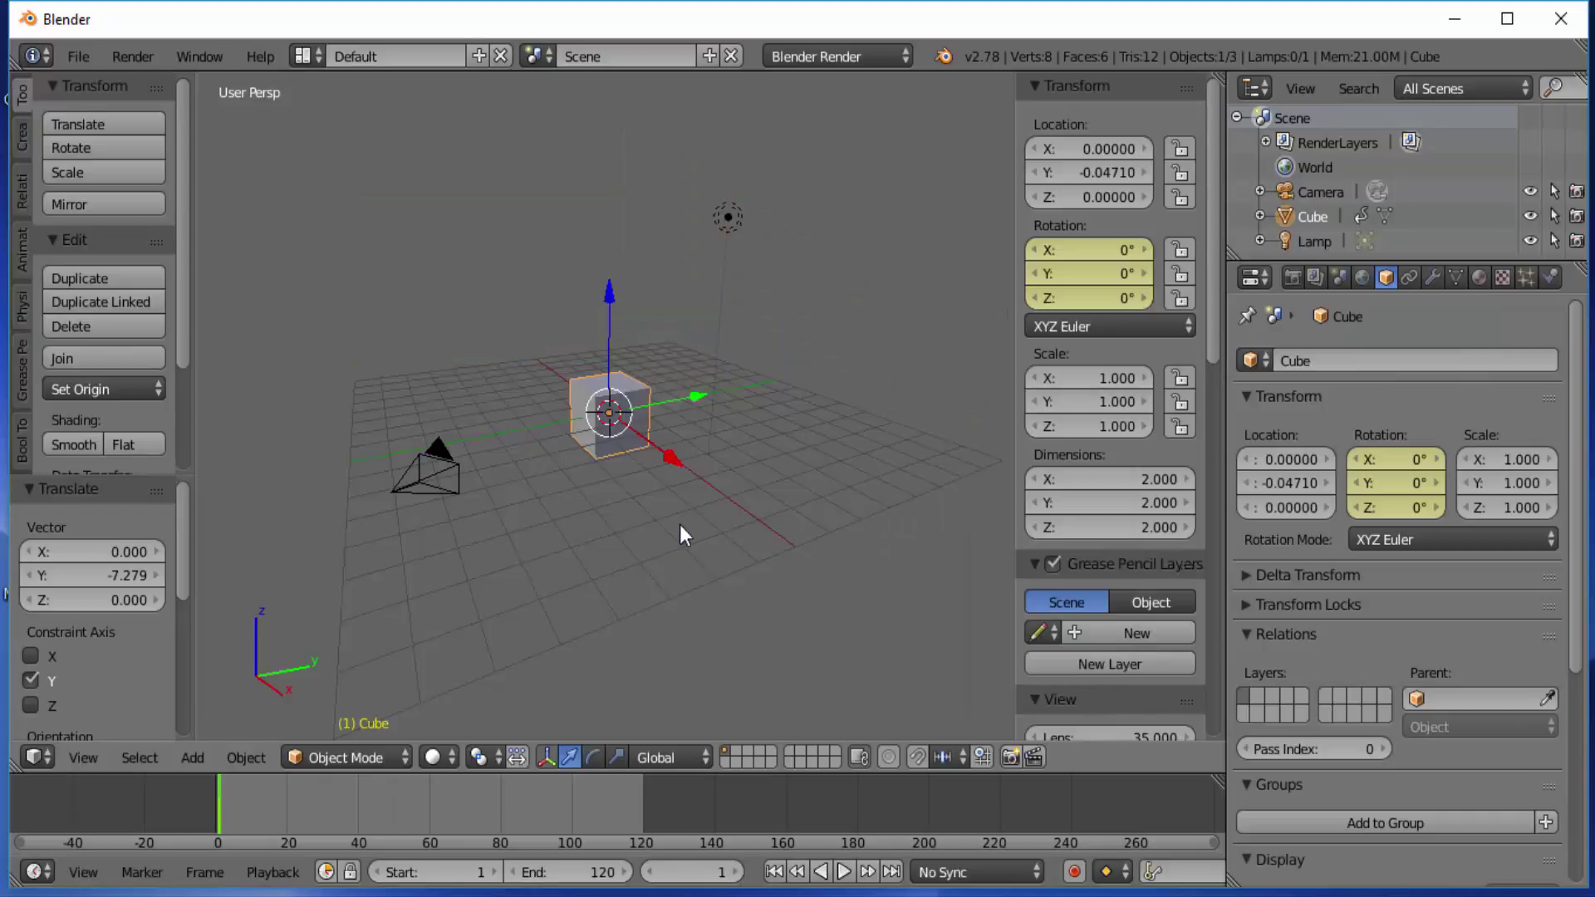
At frame 120, rotate the cube about -505.7° around the Y axis and insert a Rotation keyframe
{"action": "left_click", "coordinate": [641, 796]}
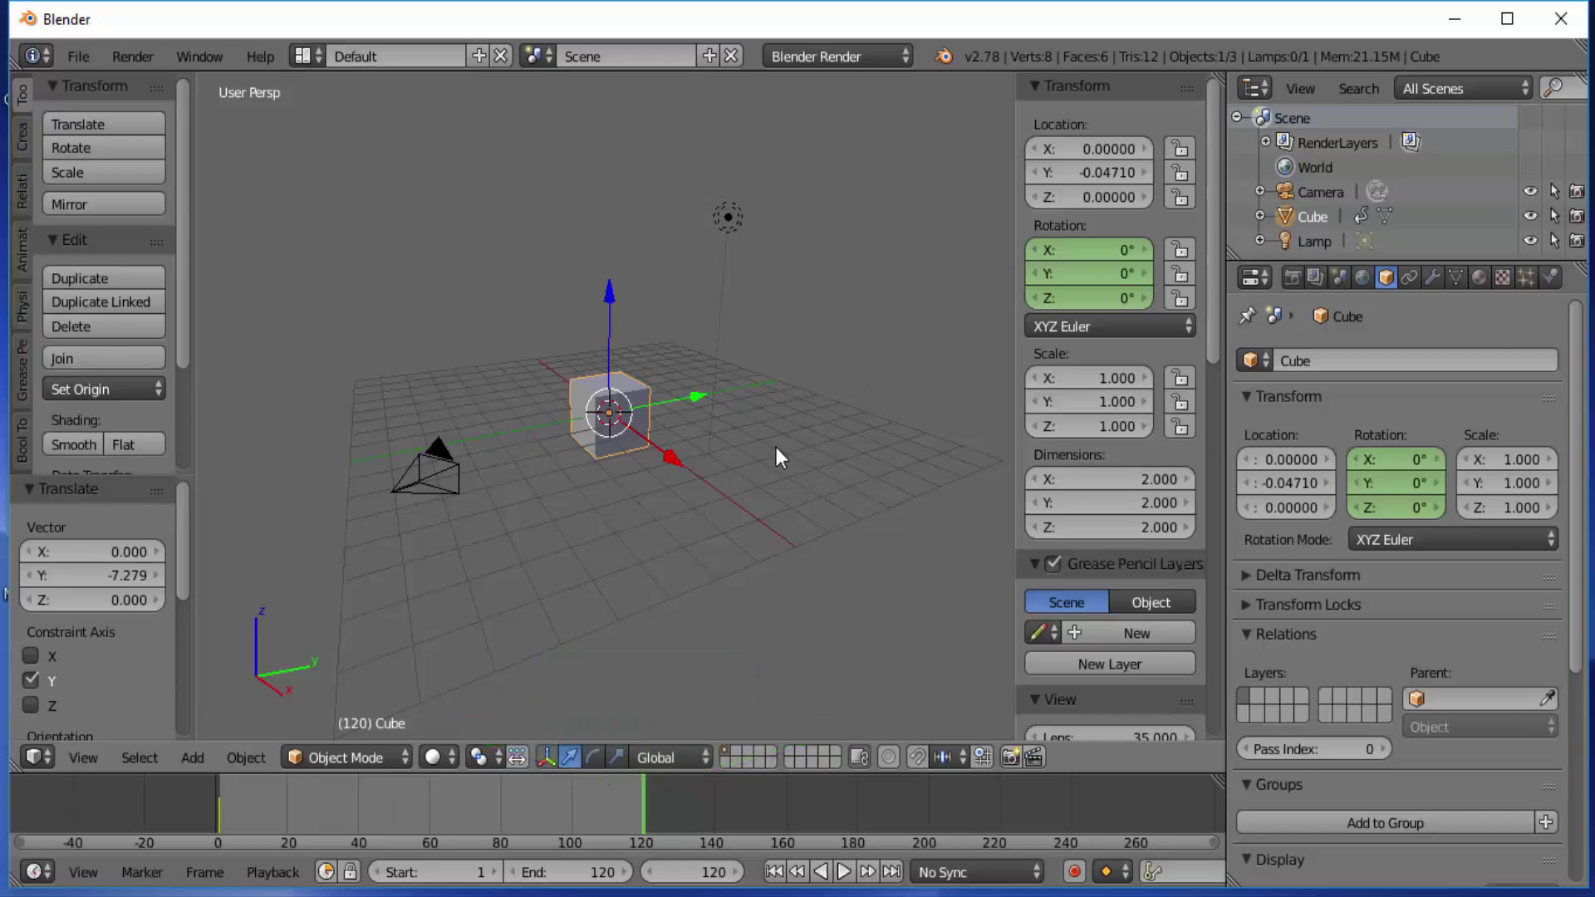
{"action": "key", "text": "r"}
{"action": "key", "text": "y"}
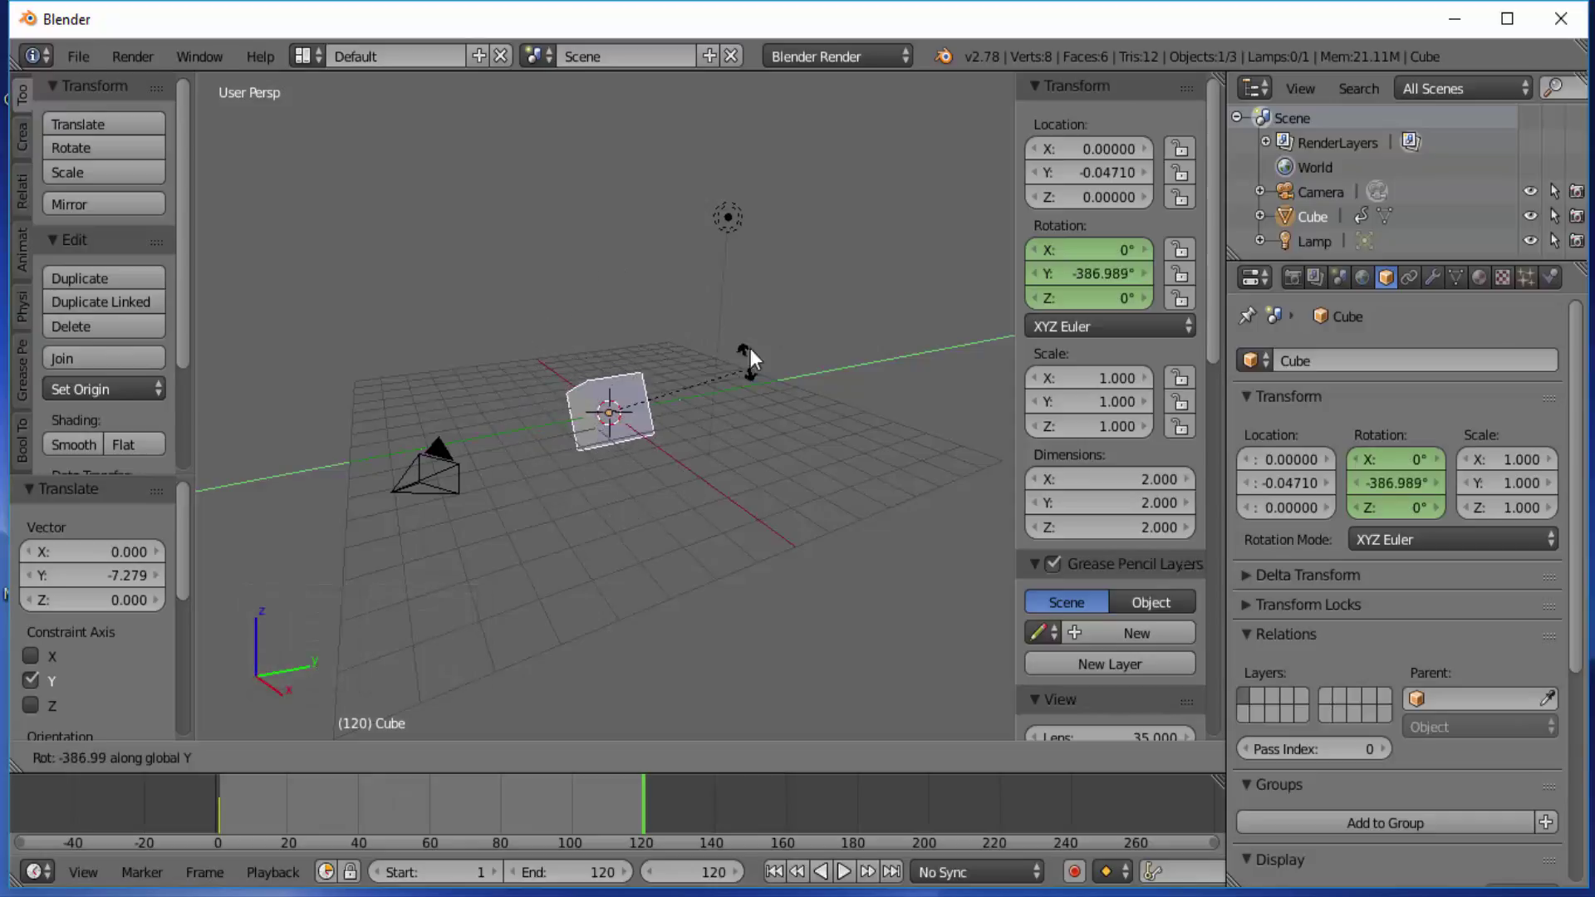
{"action": "left_click", "coordinate": [516, 320]}
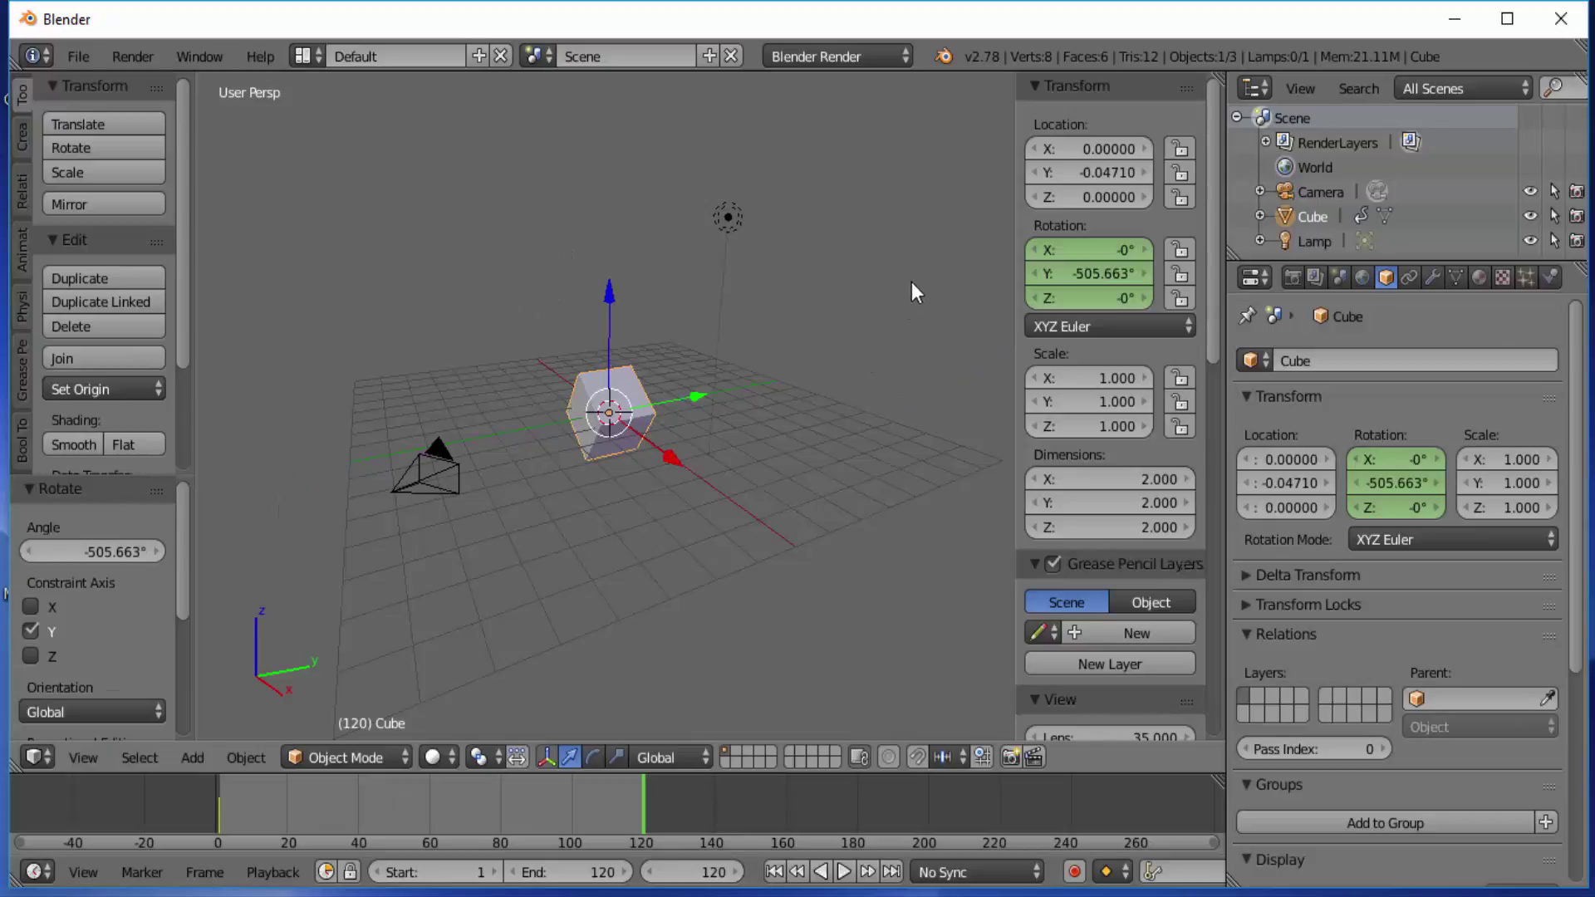
{"action": "right_click", "coordinate": [1069, 266]}
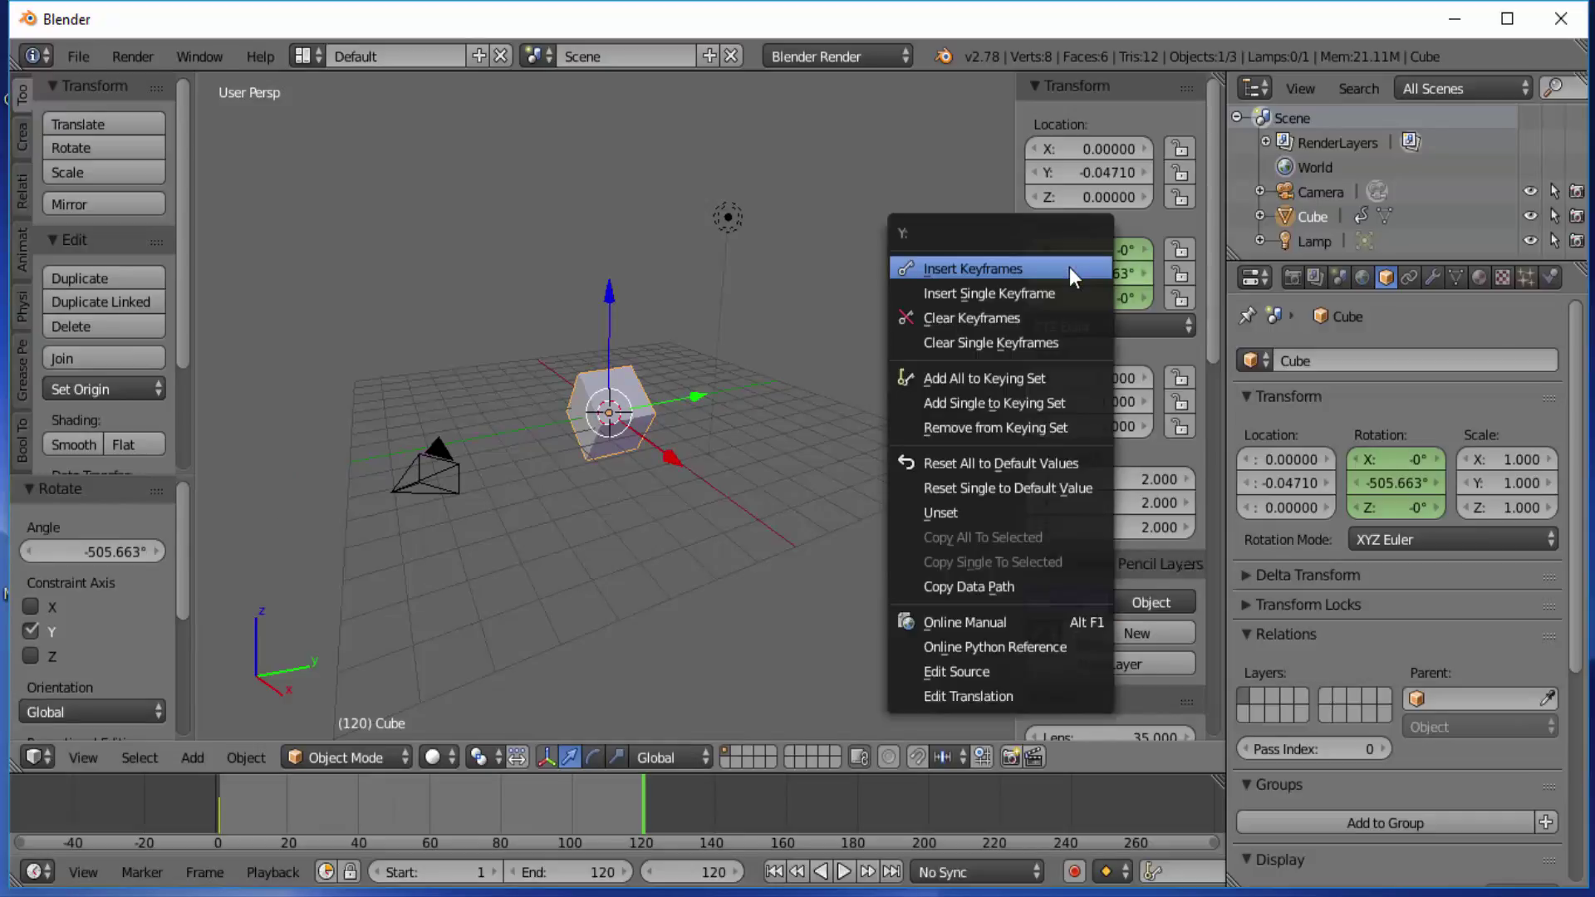
{"action": "left_click", "coordinate": [990, 266]}
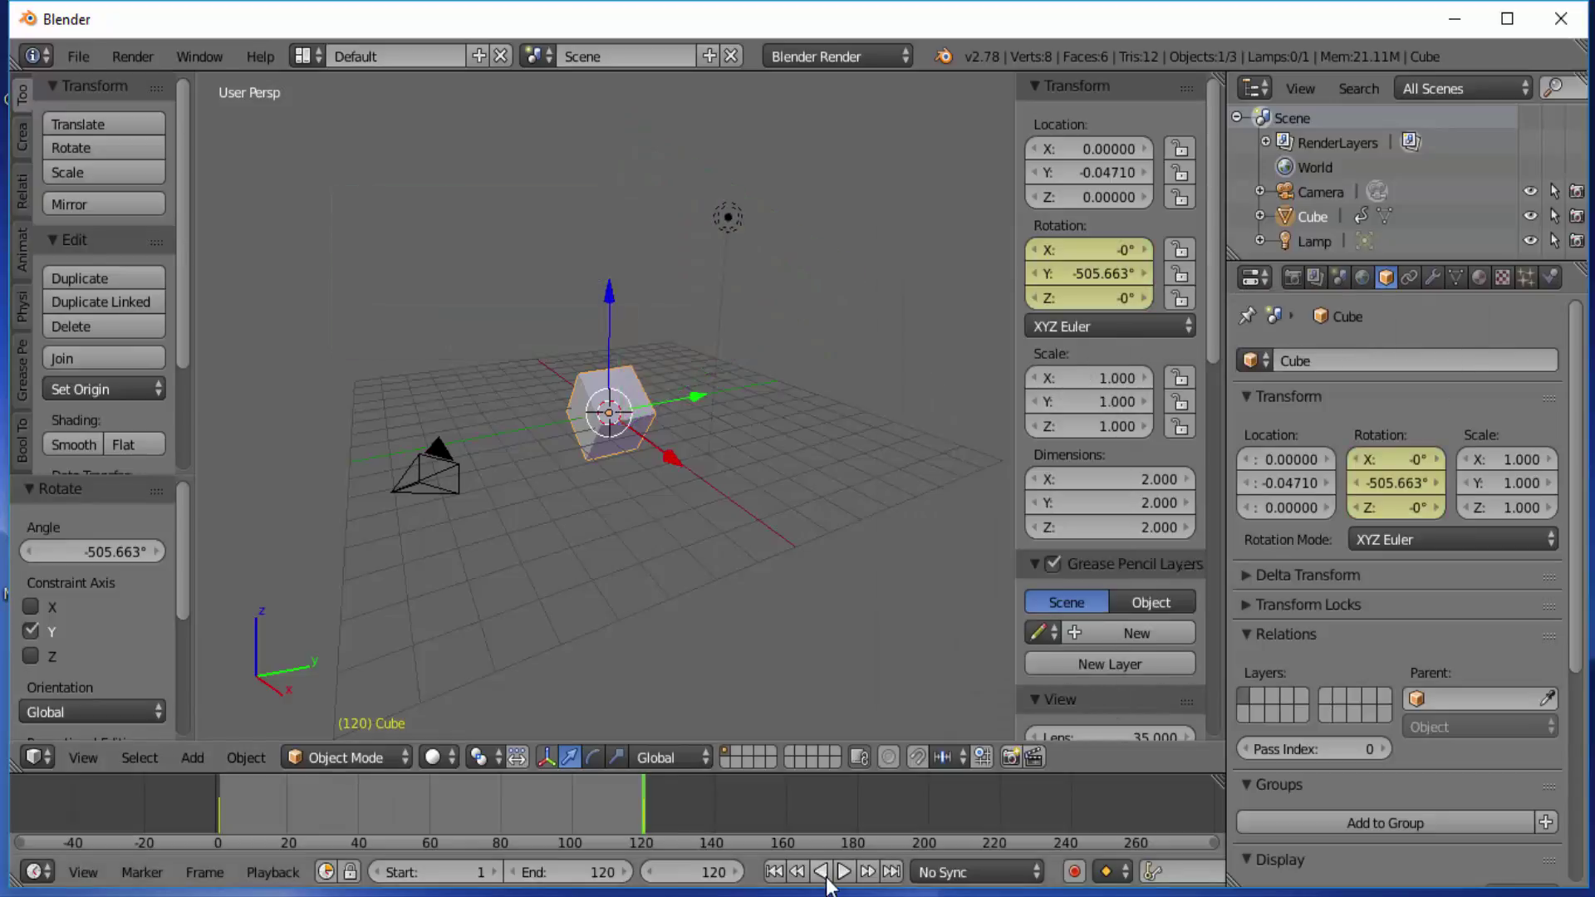
Play the animation from the first frame to check the cube's rotation, stop playback and return to frame 1
{"action": "left_click", "coordinate": [777, 872]}
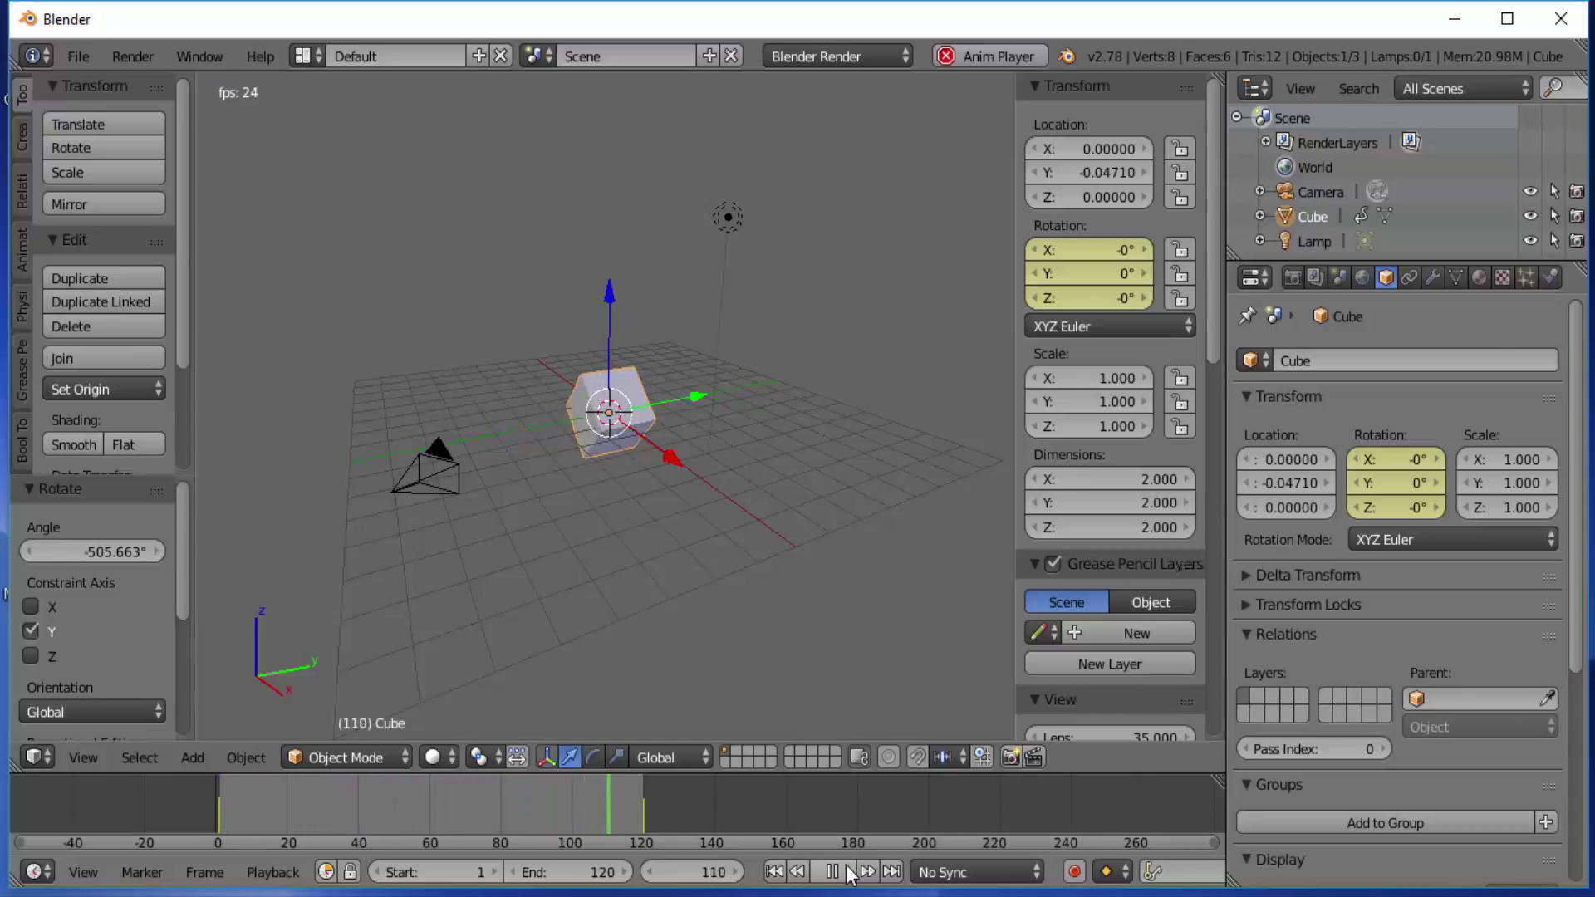
{"action": "left_click", "coordinate": [849, 872]}
{"action": "left_click", "coordinate": [773, 871]}
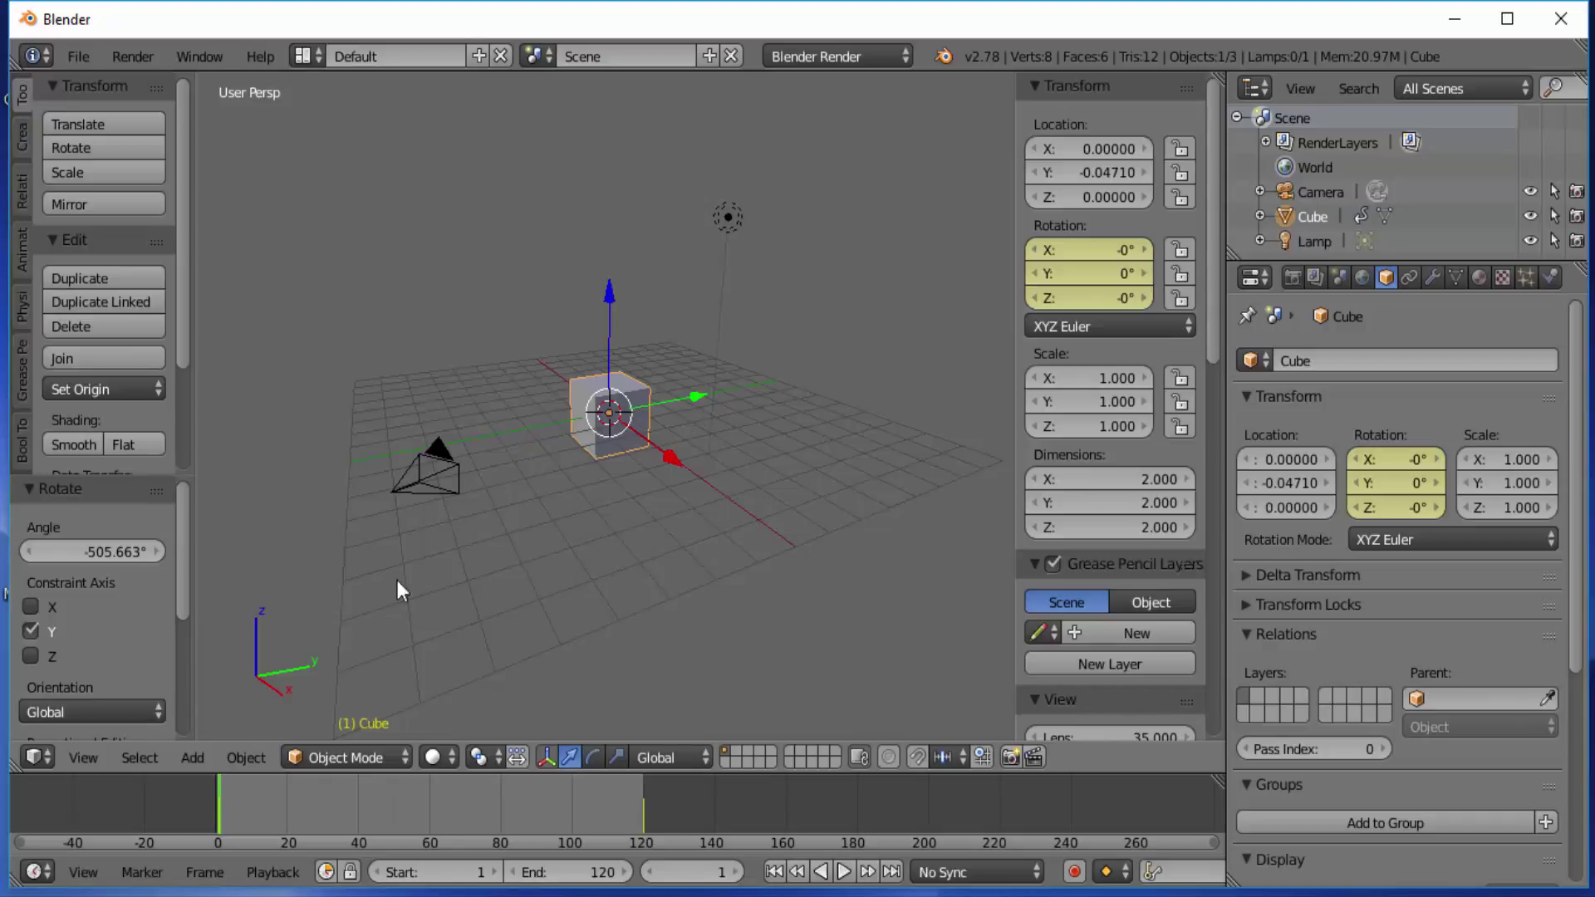
Insert a Location keyframe at frame 1, and another at frame 120 with the cube moved along Y to about 7.40
{"action": "right_click", "coordinate": [1083, 166]}
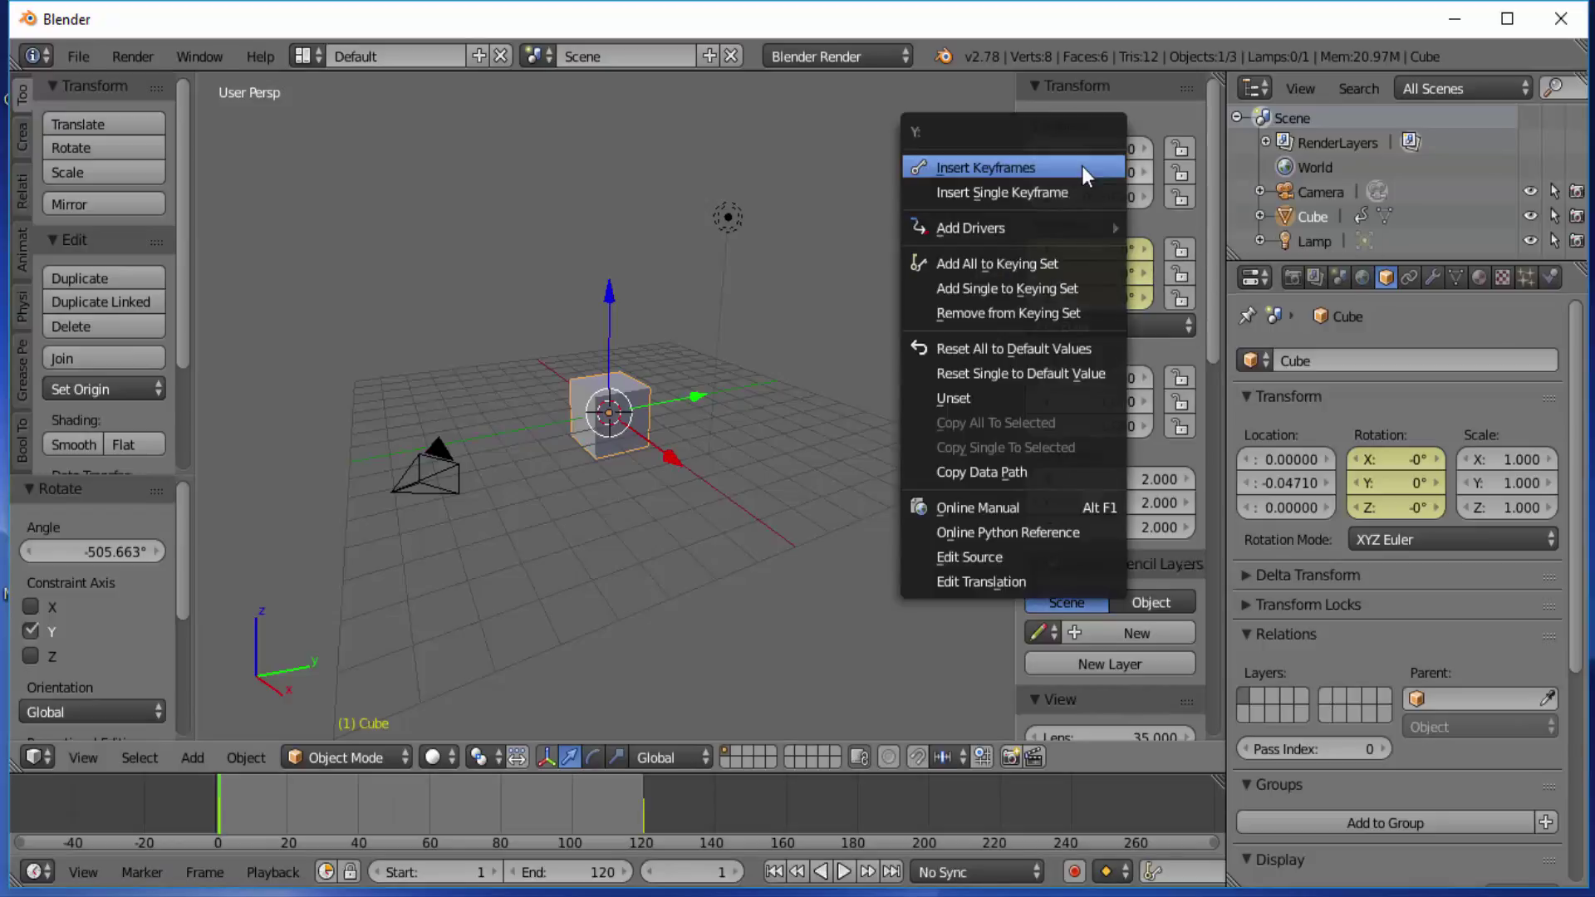
{"action": "left_click", "coordinate": [989, 166]}
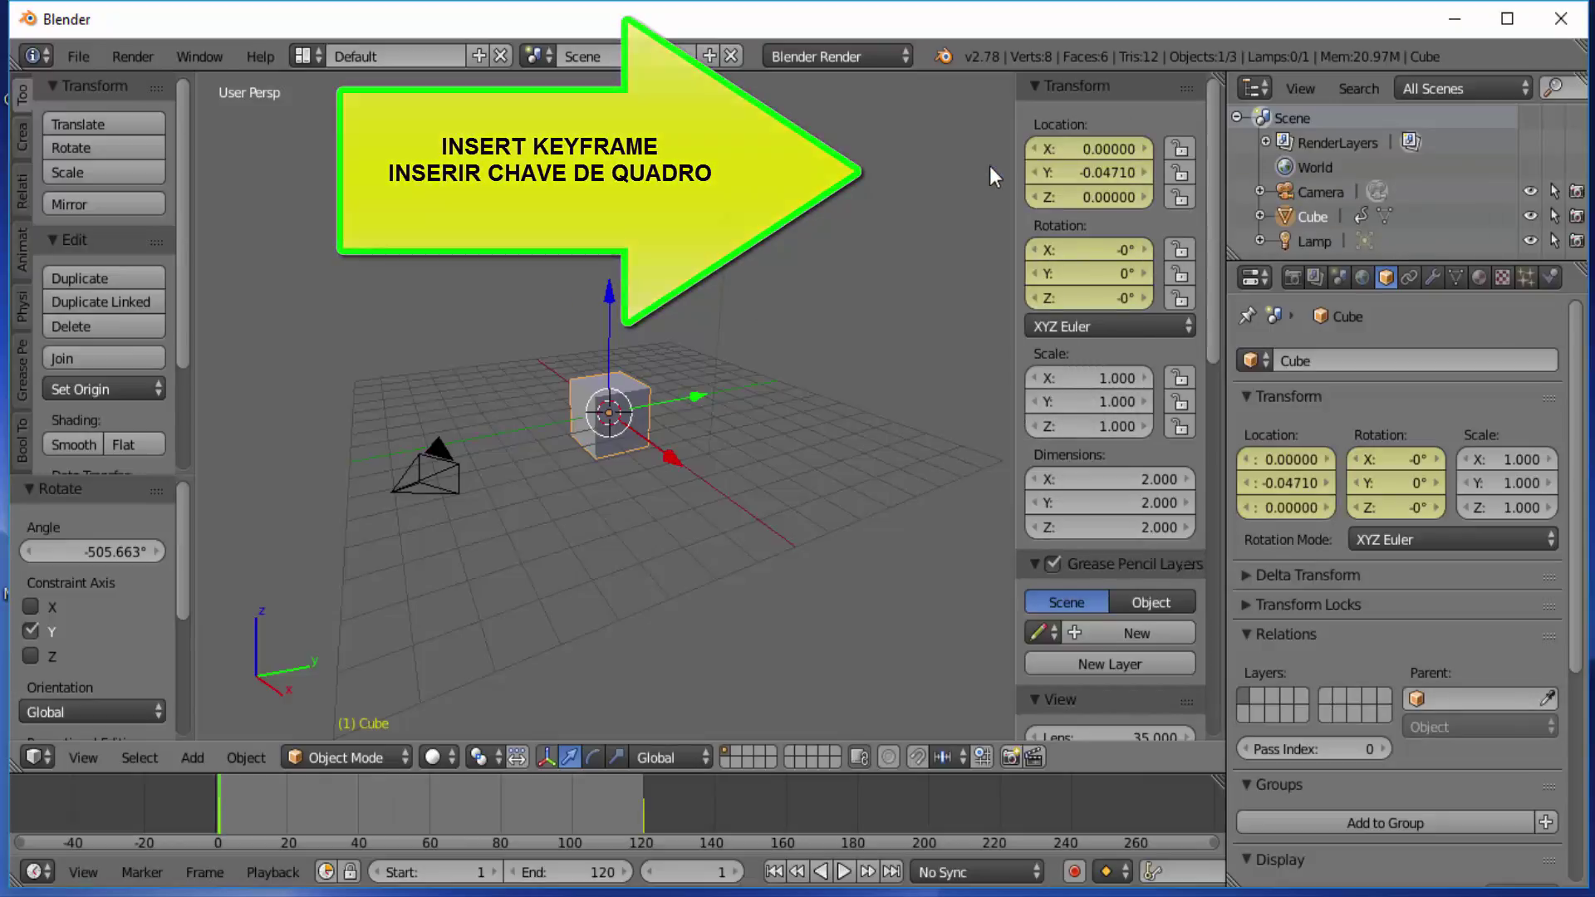
{"action": "left_click", "coordinate": [644, 814]}
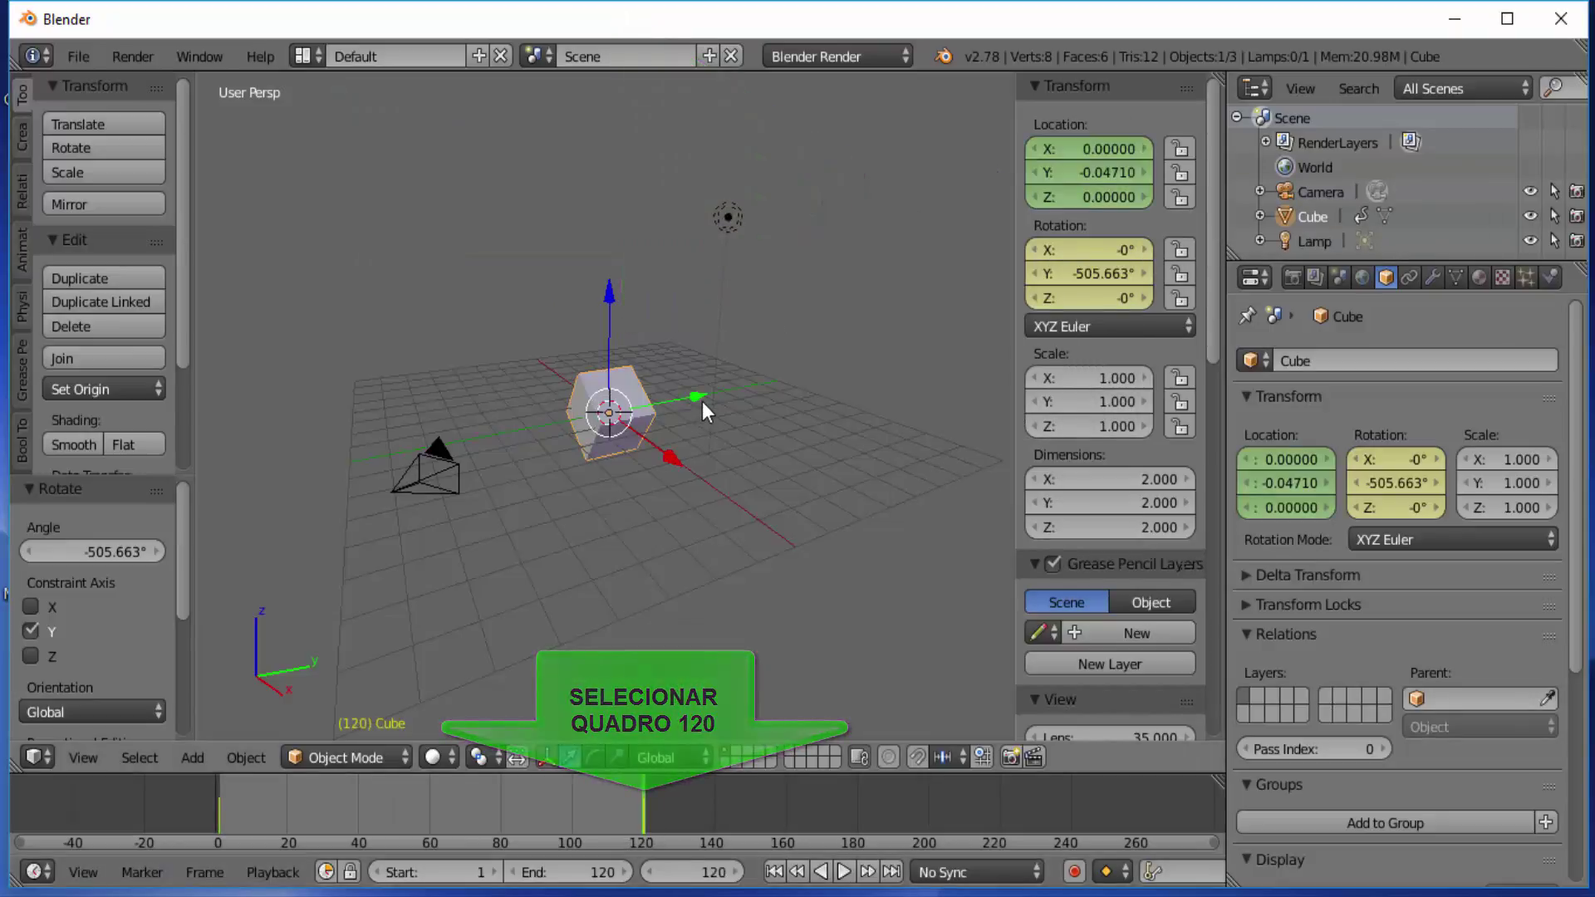
{"action": "left_click_drag", "start_coordinate": [701, 401], "coordinate": [860, 376]}
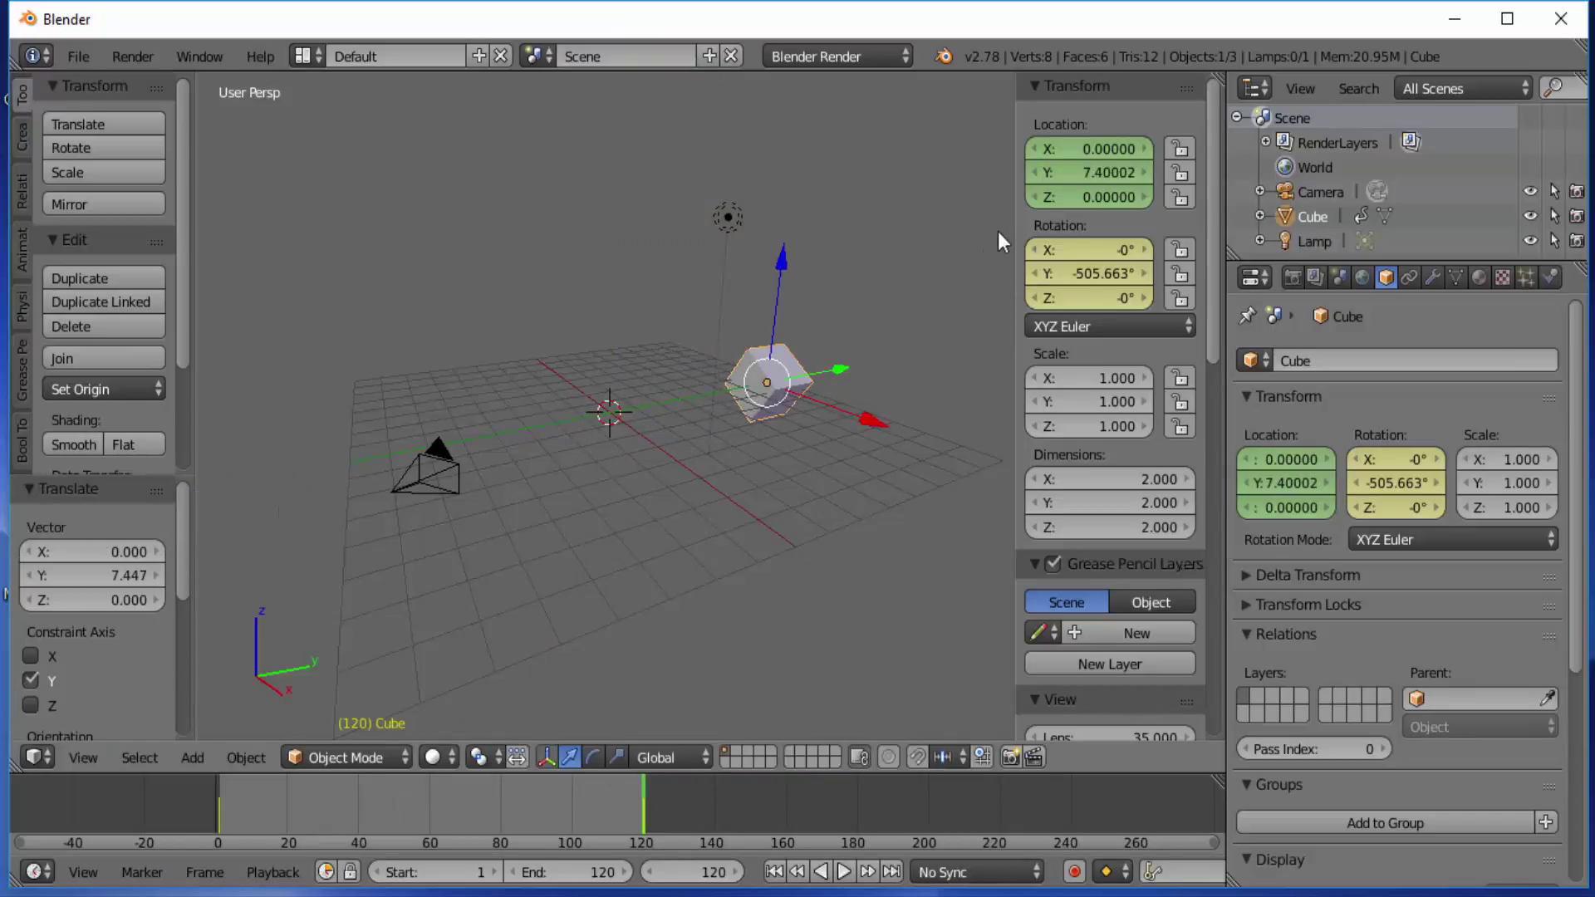
{"action": "right_click", "coordinate": [1070, 165]}
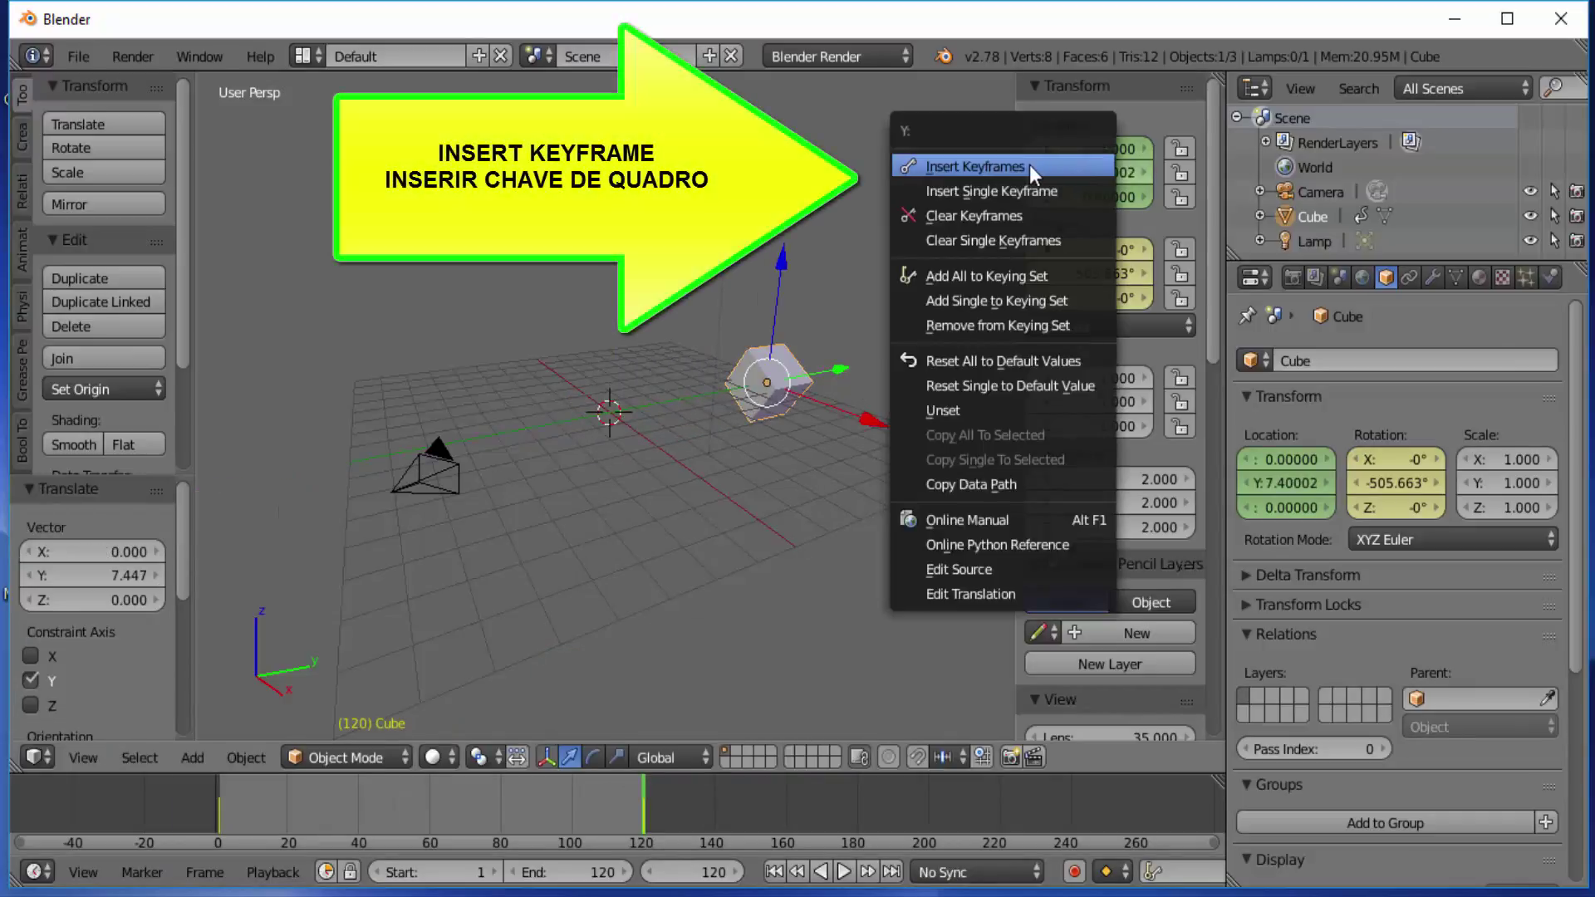
{"action": "left_click", "coordinate": [1029, 165]}
Play the animation from the first frame to check the combined movement and rotation, and return to frame 1
{"action": "left_click", "coordinate": [779, 870]}
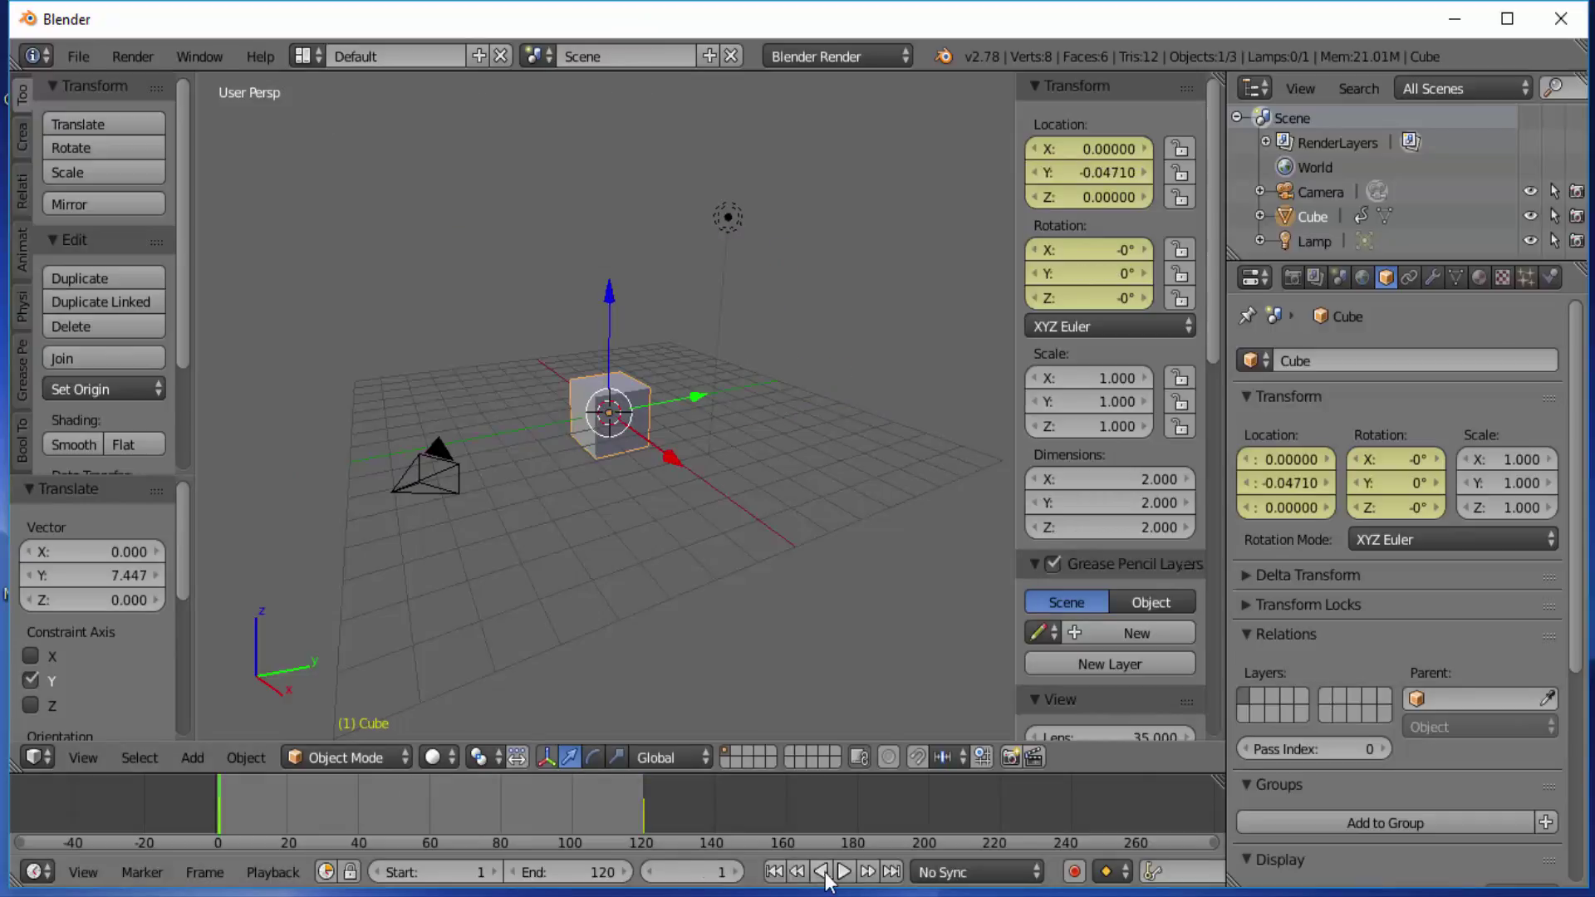
{"action": "left_click", "coordinate": [843, 871]}
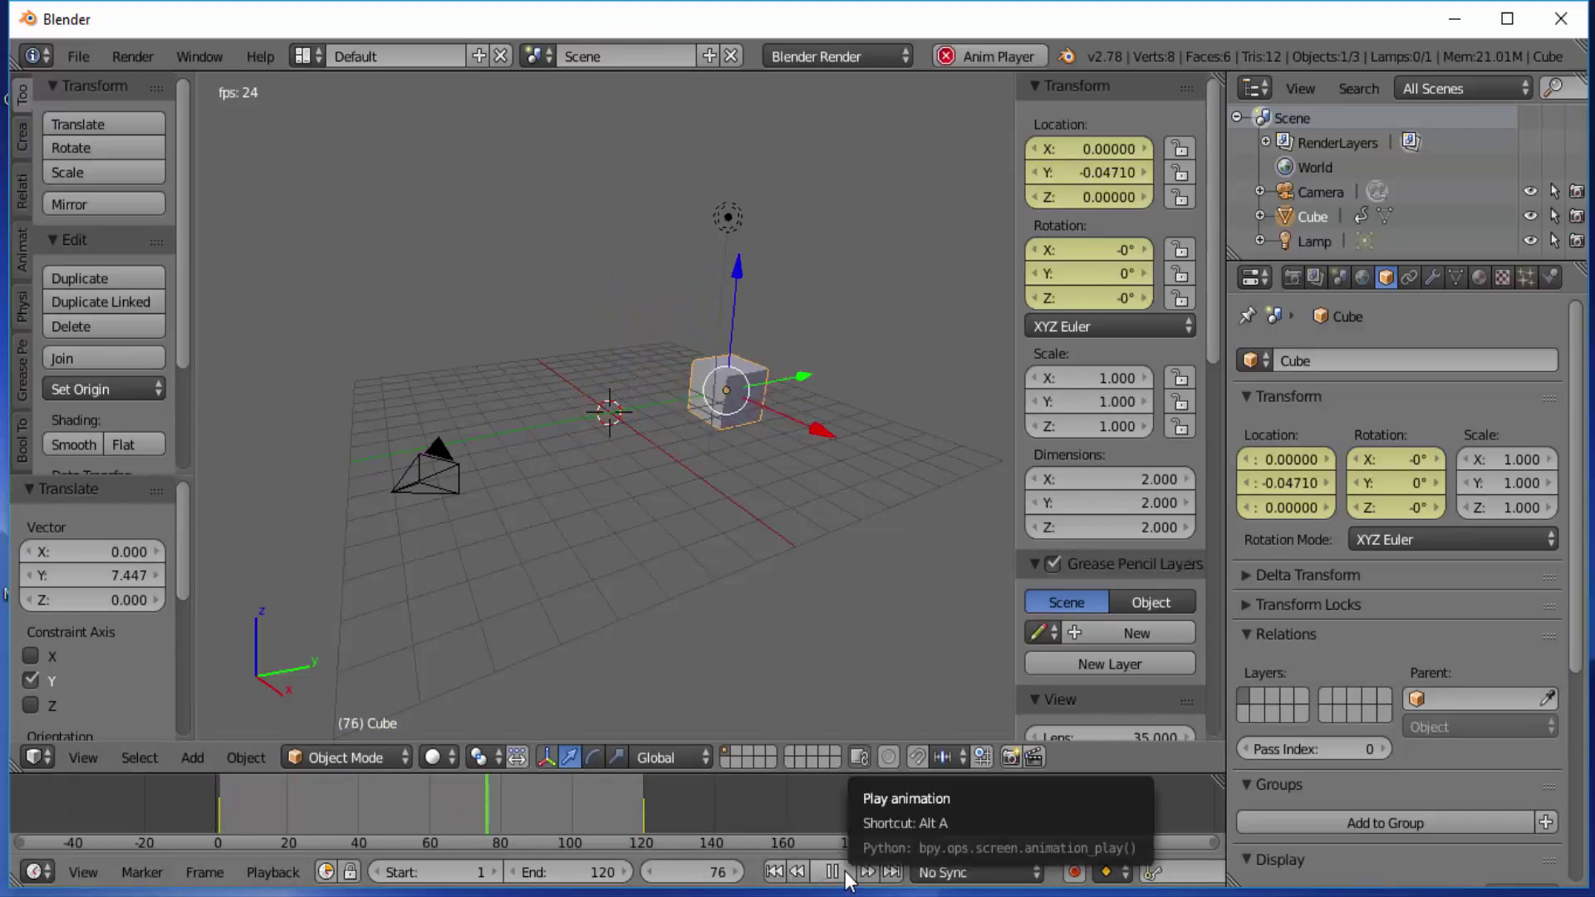
{"action": "left_click", "coordinate": [838, 870]}
{"action": "left_click", "coordinate": [773, 872]}
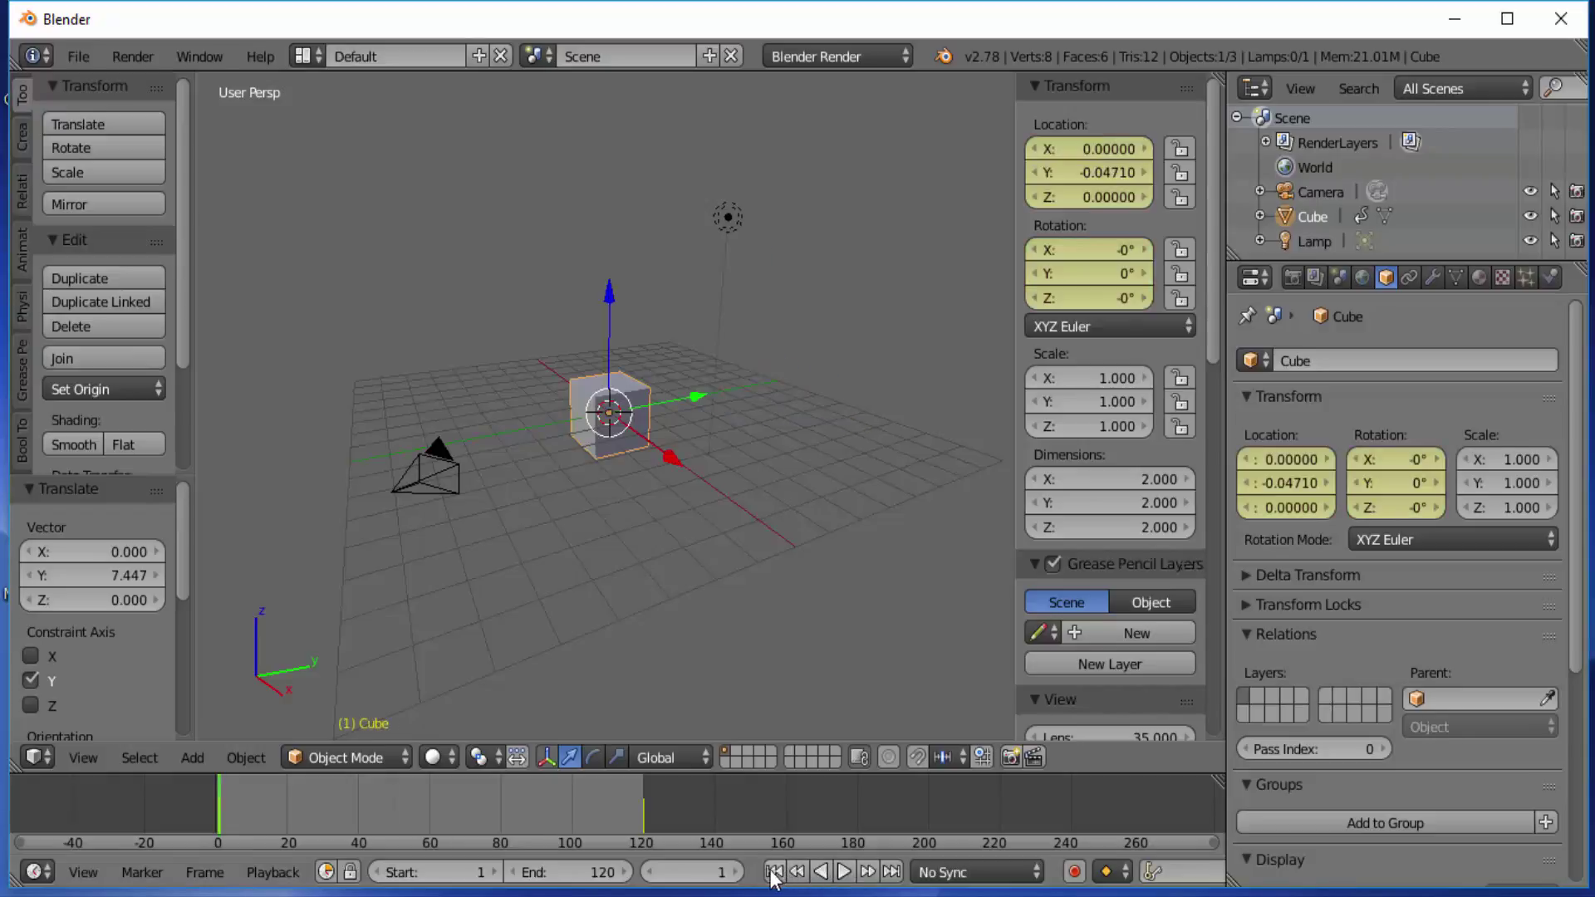
Delete the cube's Rotation and Location keyframes at frame 120
{"action": "left_click", "coordinate": [645, 810]}
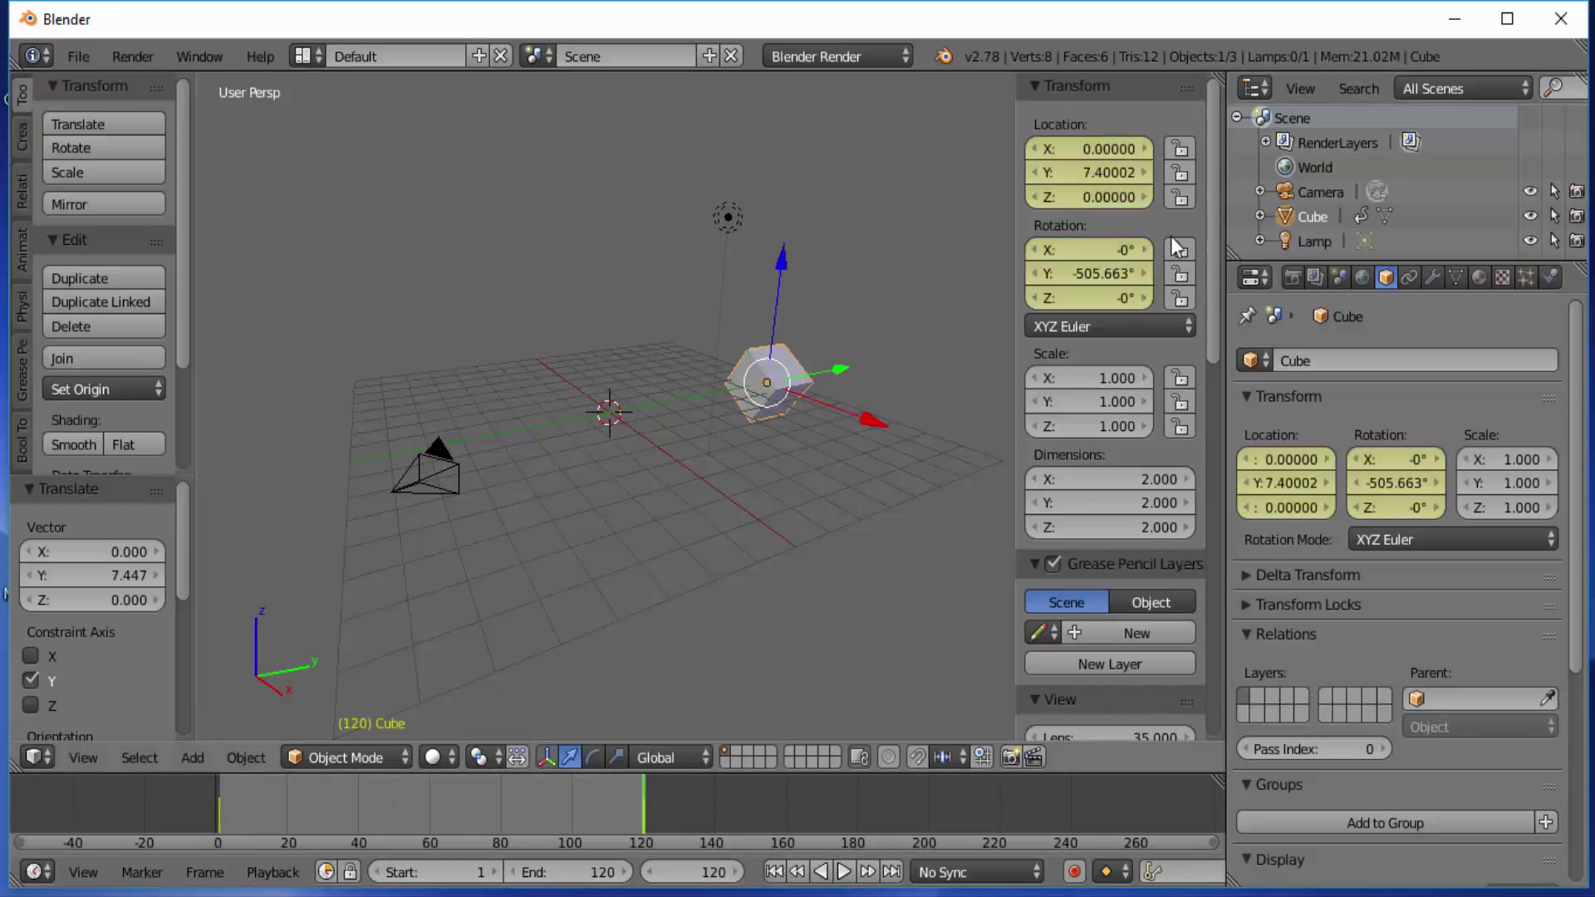
{"action": "right_click", "coordinate": [1080, 268]}
{"action": "left_click", "coordinate": [1015, 320]}
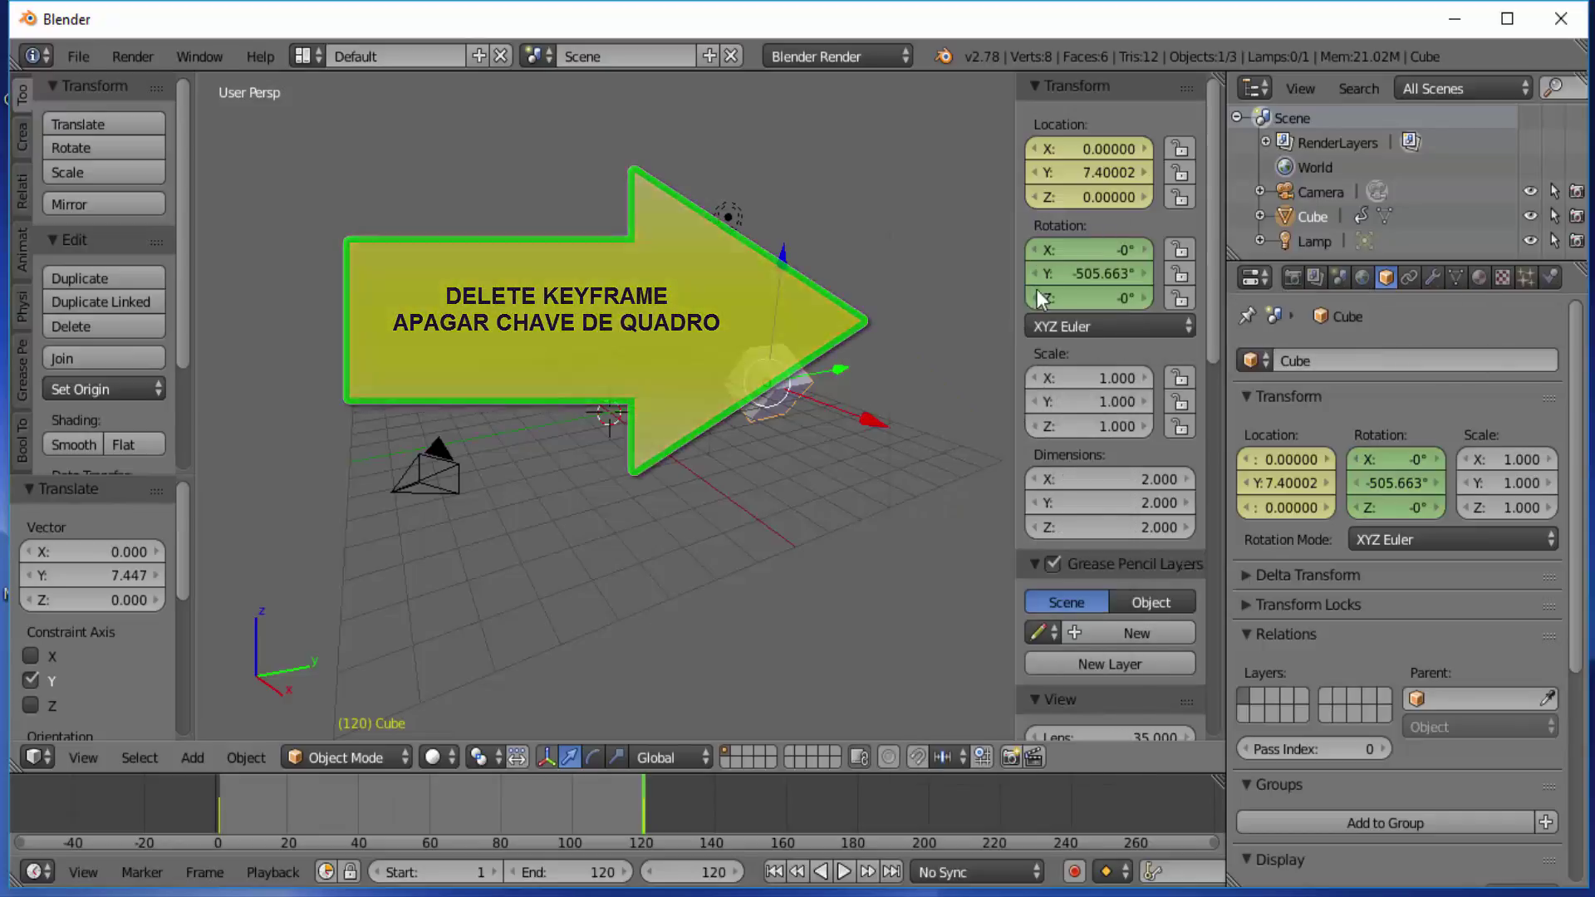
{"action": "right_click", "coordinate": [1095, 172]}
{"action": "left_click", "coordinate": [1093, 172]}
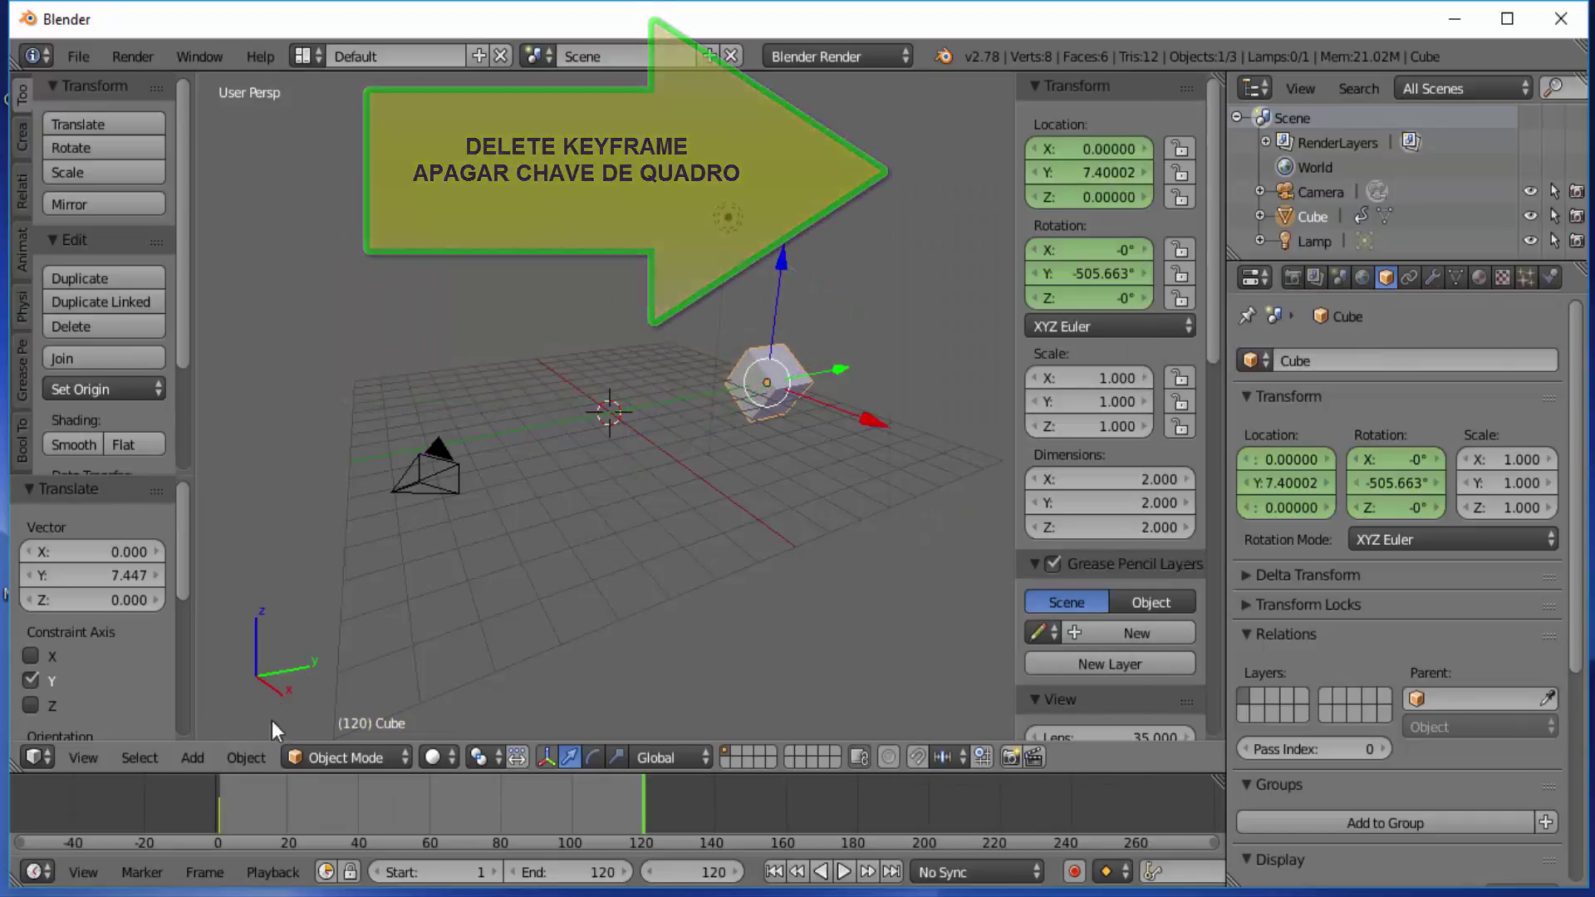
Delete the cube's Rotation keyframes at frame 1
{"action": "left_click", "coordinate": [218, 817]}
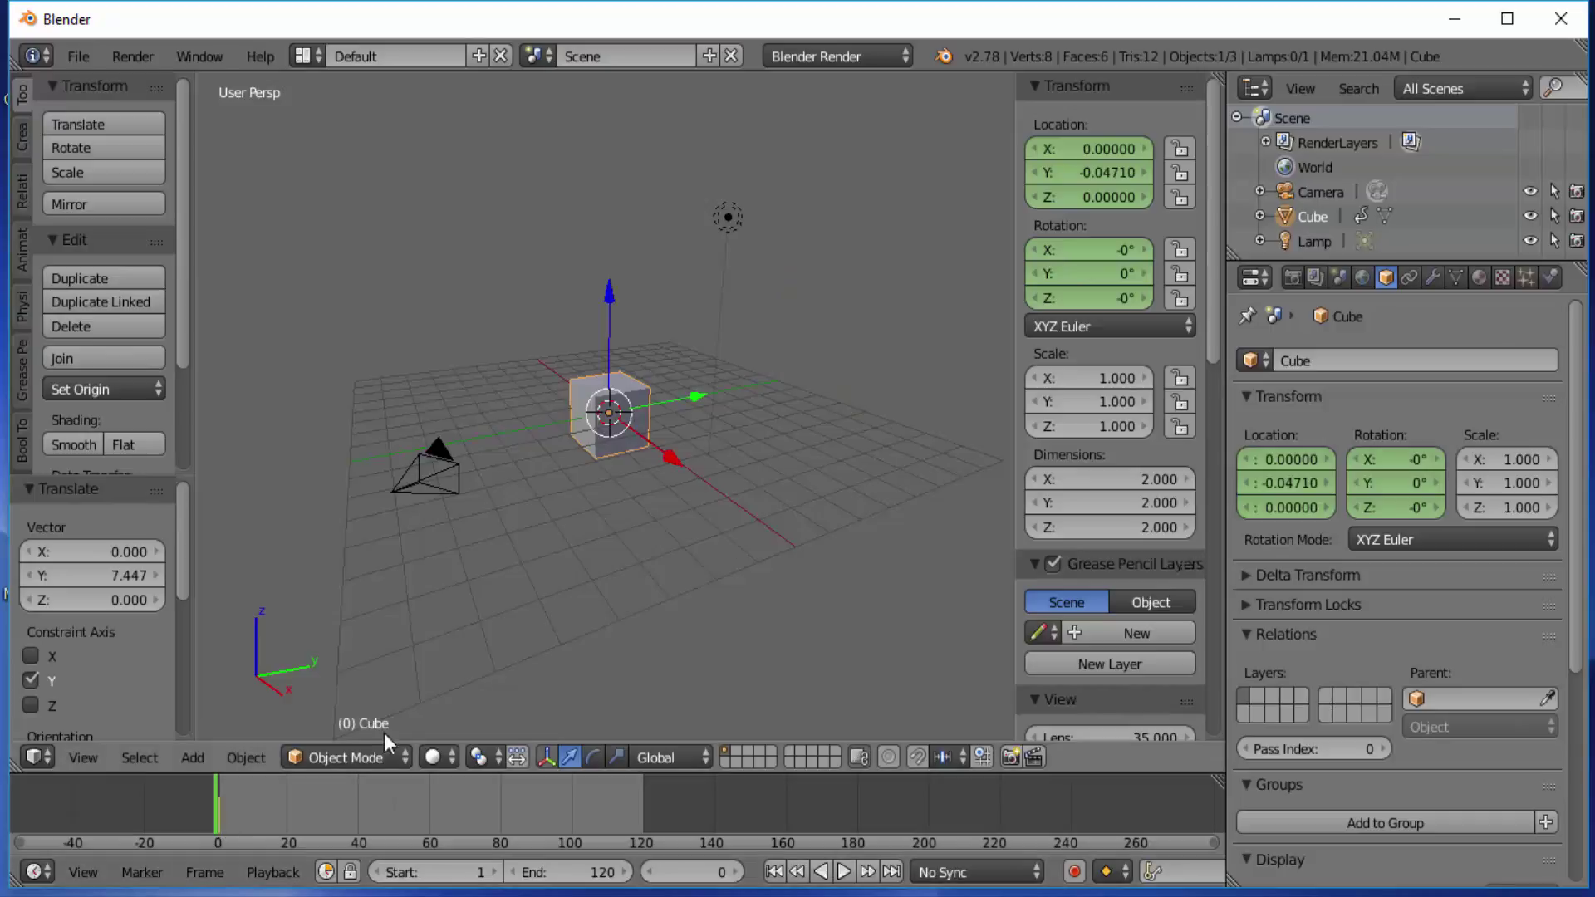
{"action": "left_click", "coordinate": [220, 813]}
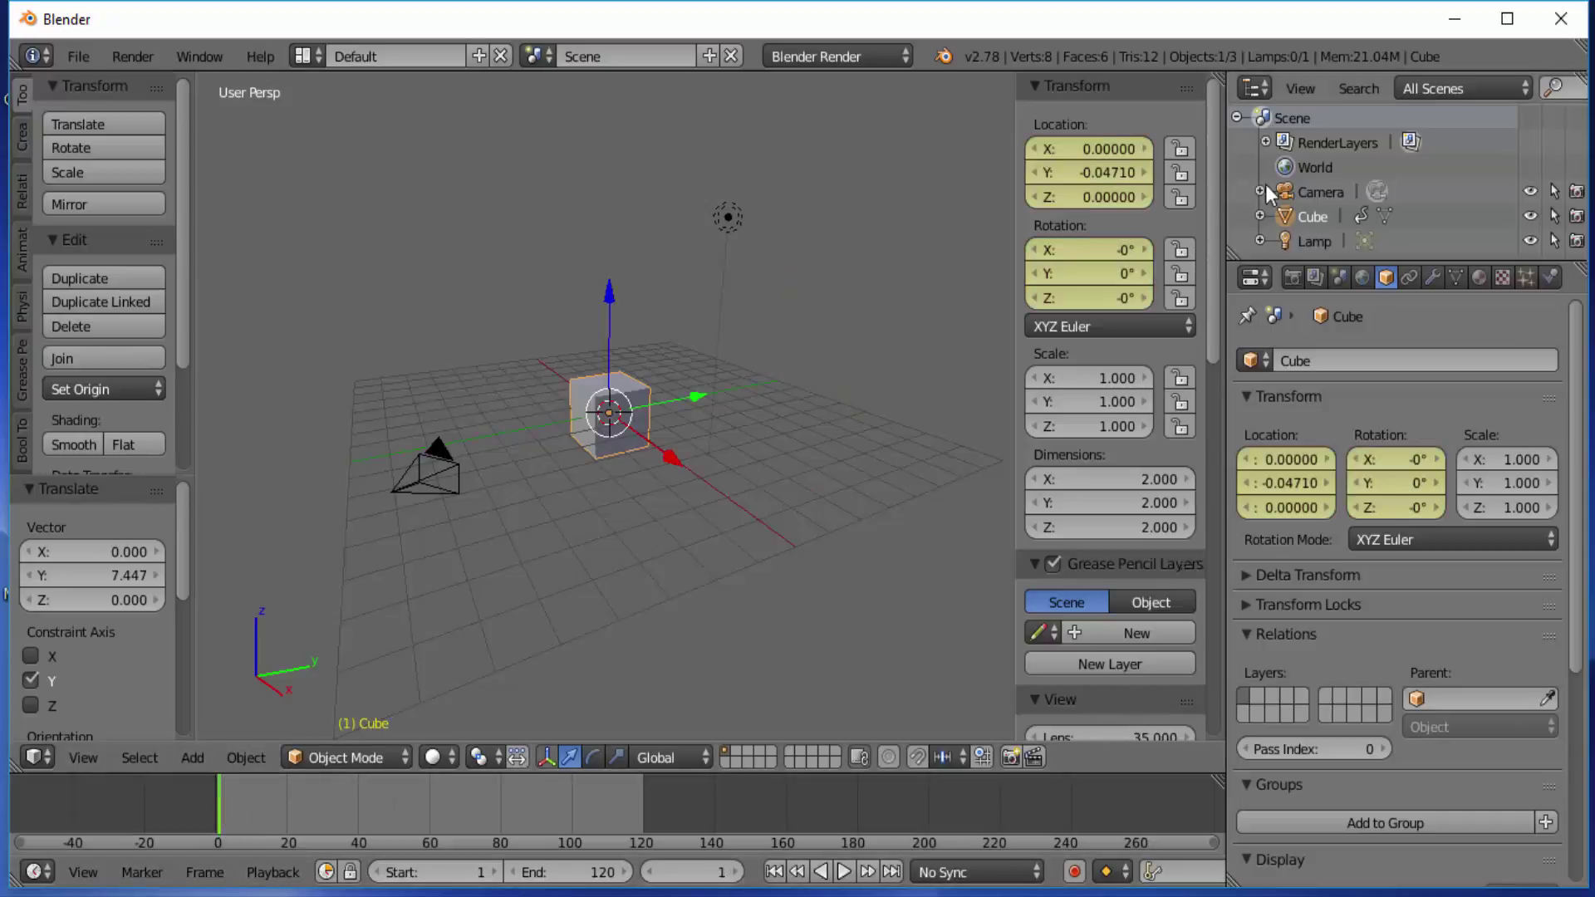
{"action": "right_click", "coordinate": [1069, 256]}
{"action": "left_click", "coordinate": [993, 309]}
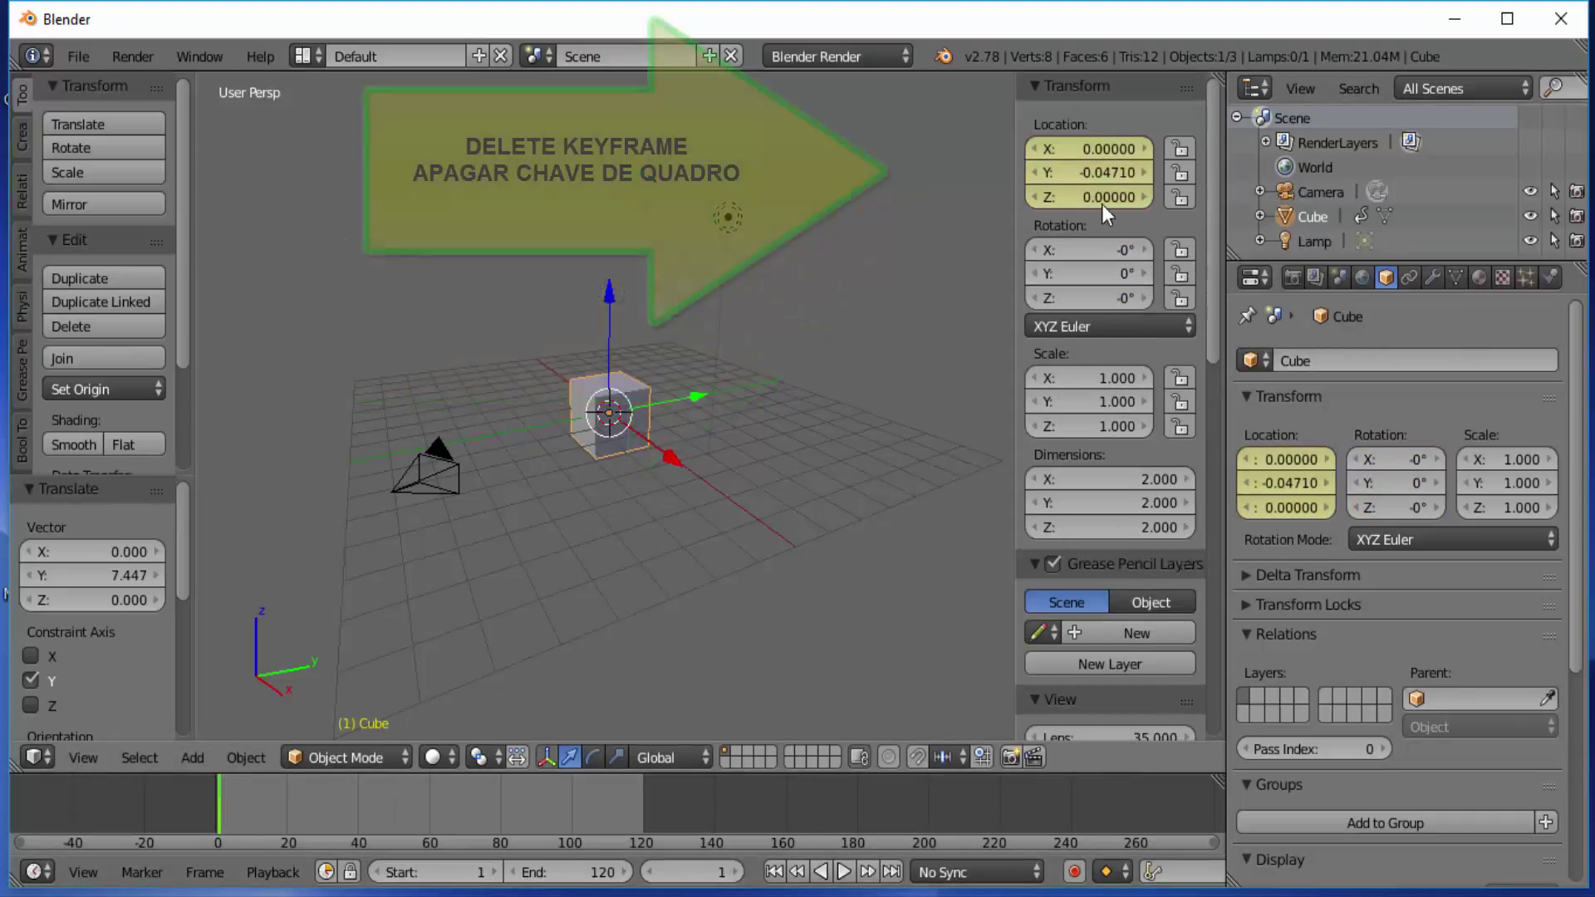
Delete the cube's Location keyframes at frame 1, and play the animation to check for remaining movement before returning to frame 1
{"action": "right_click", "coordinate": [1094, 173]}
{"action": "left_click", "coordinate": [1023, 176]}
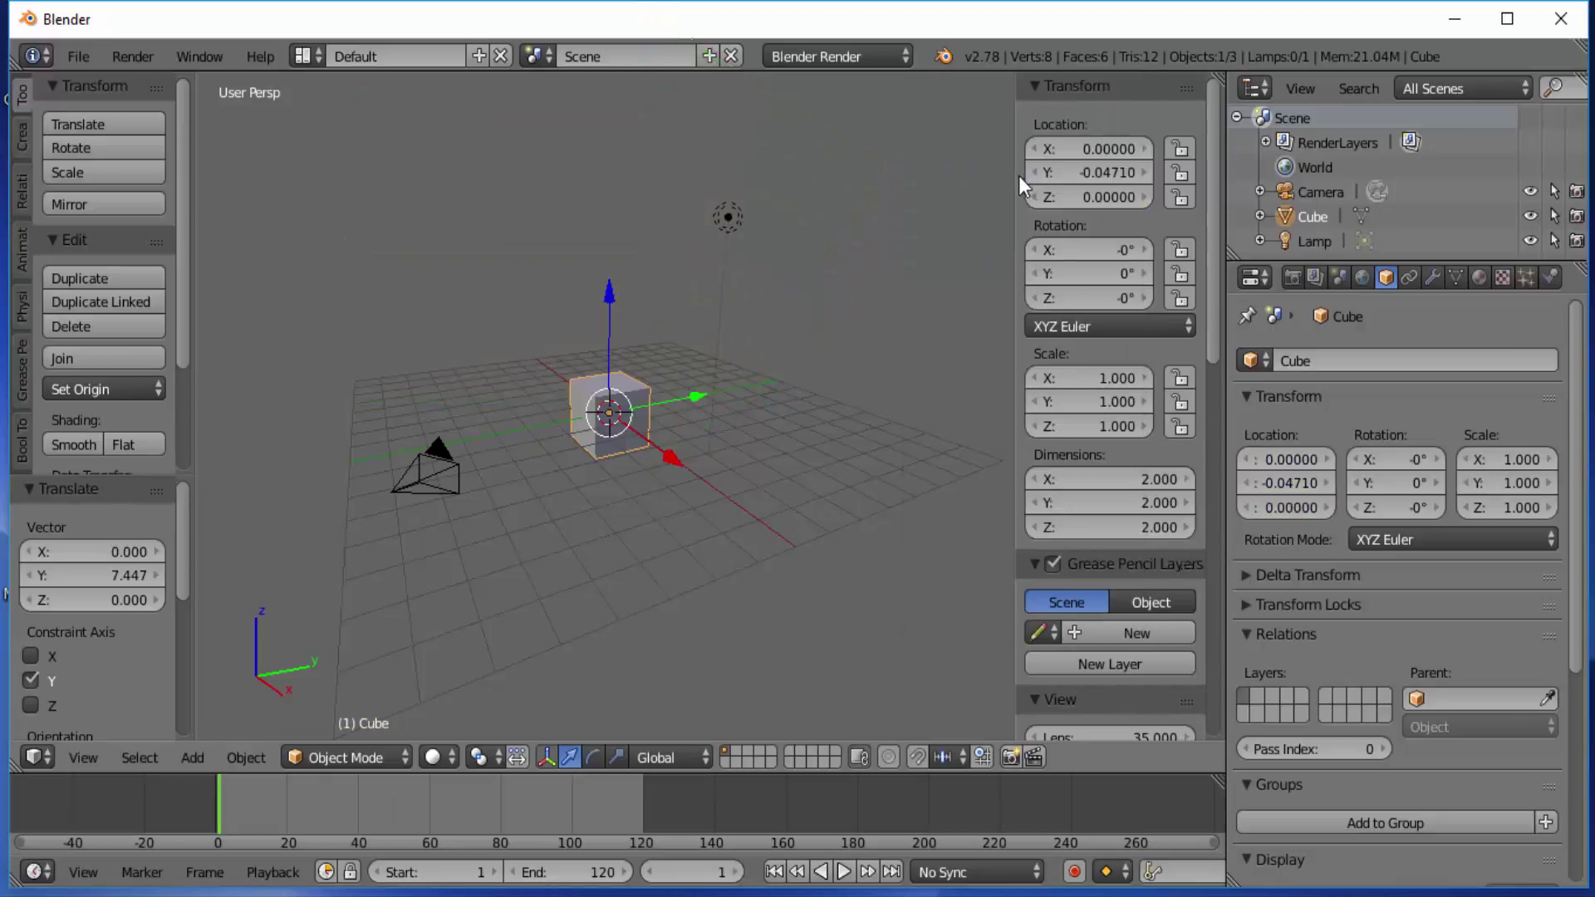
{"action": "left_click", "coordinate": [844, 871]}
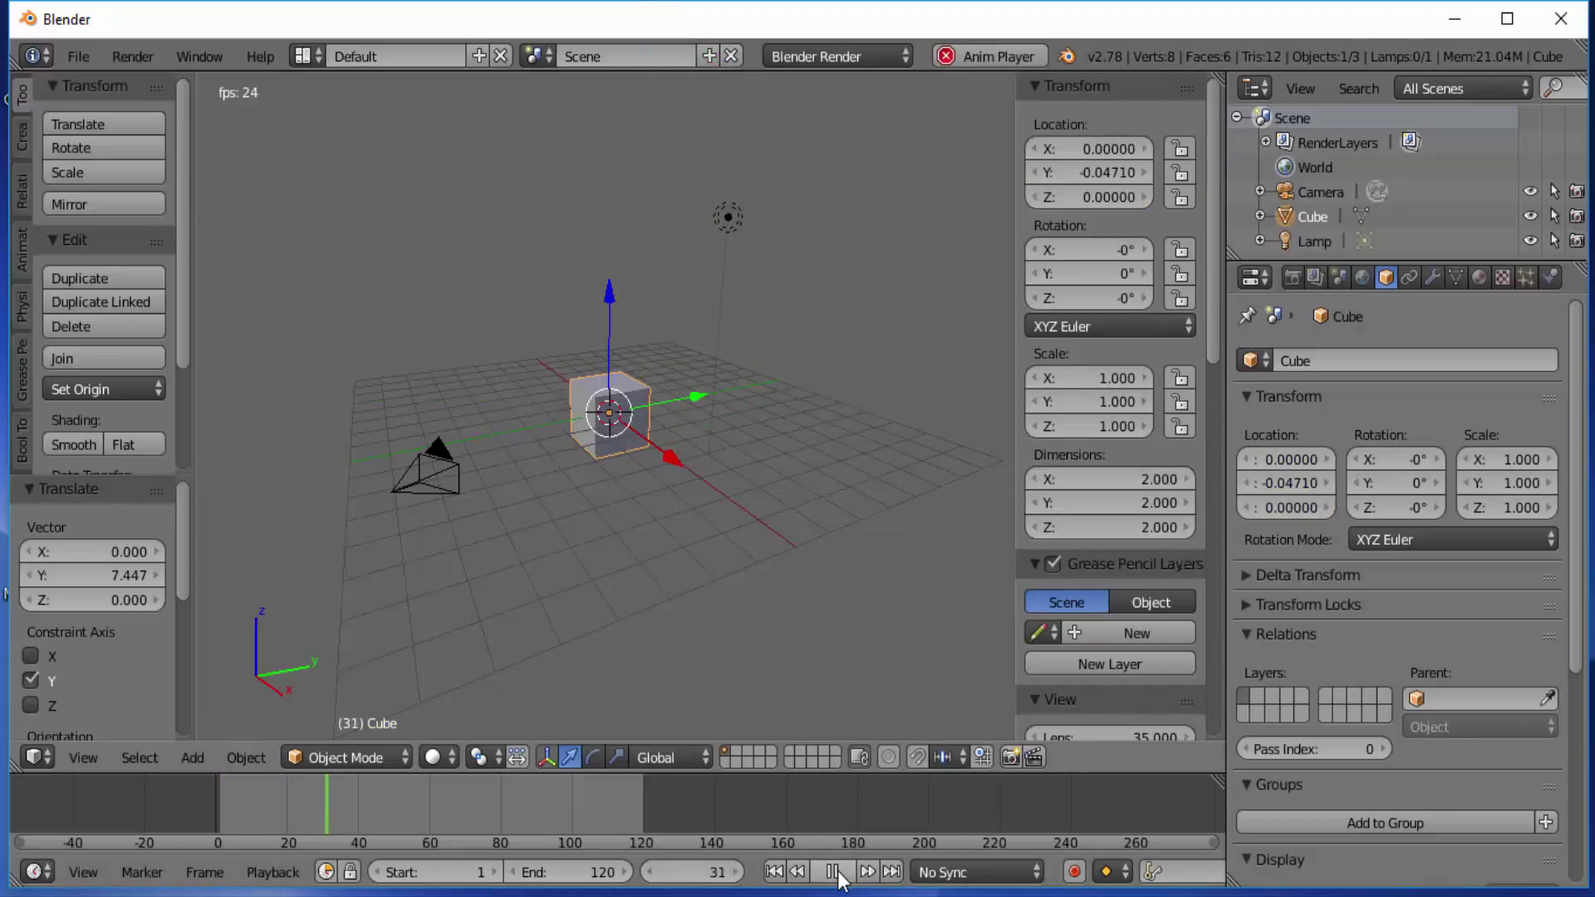
{"action": "left_click", "coordinate": [835, 872]}
{"action": "left_click", "coordinate": [773, 871]}
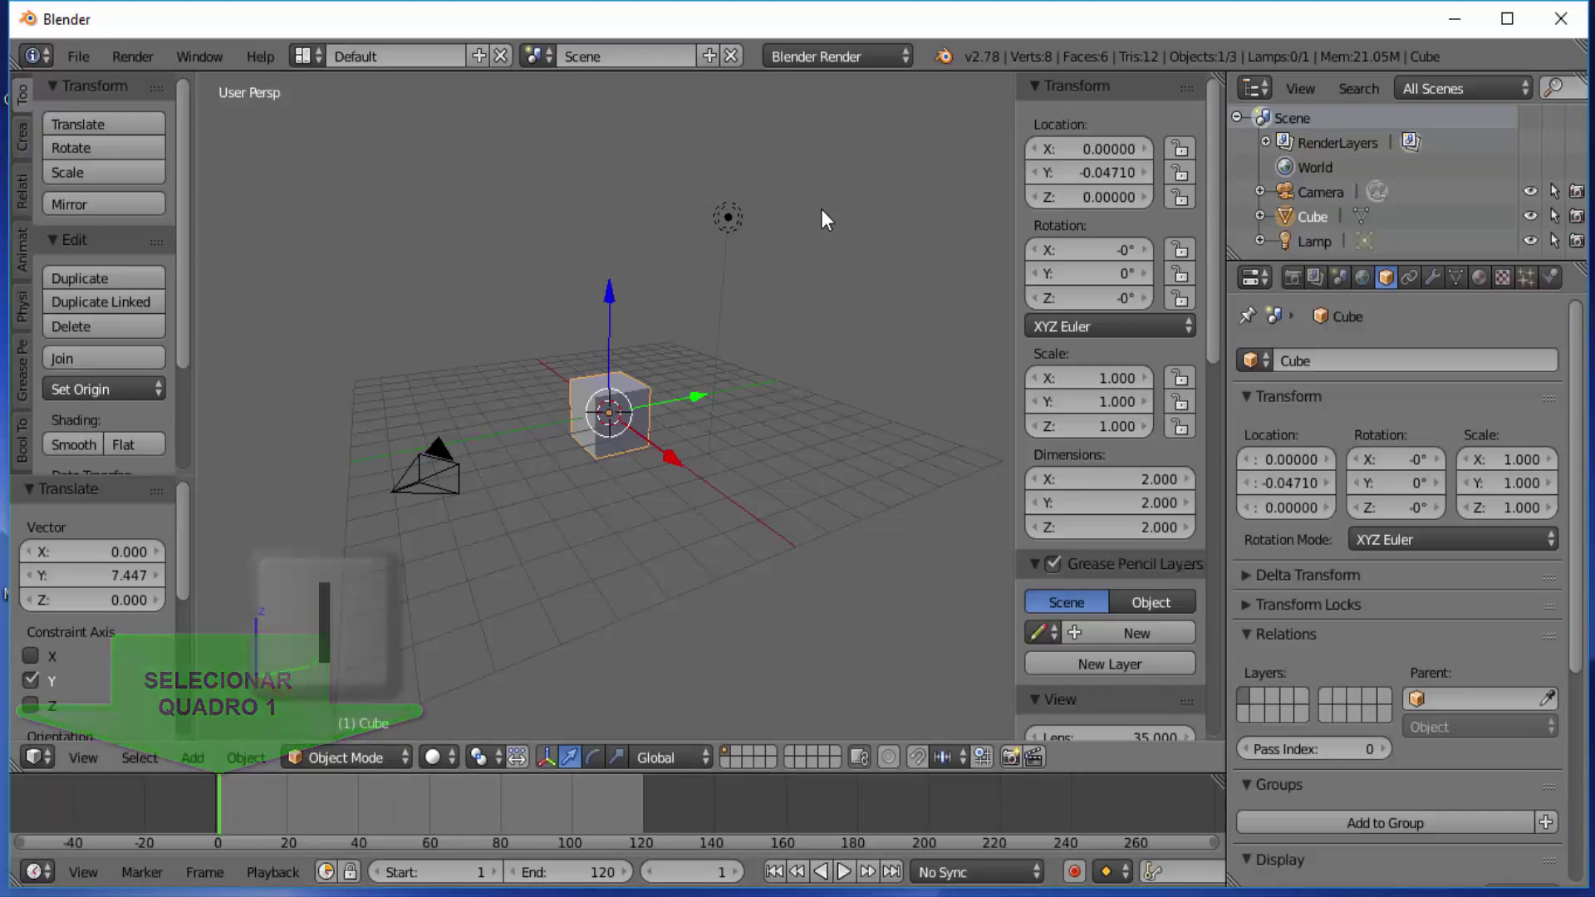
Insert a LocRot keyframe for the cube at frame 1, and at frame 119 move the cube along Y to about 5.91
{"action": "key", "text": "i"}
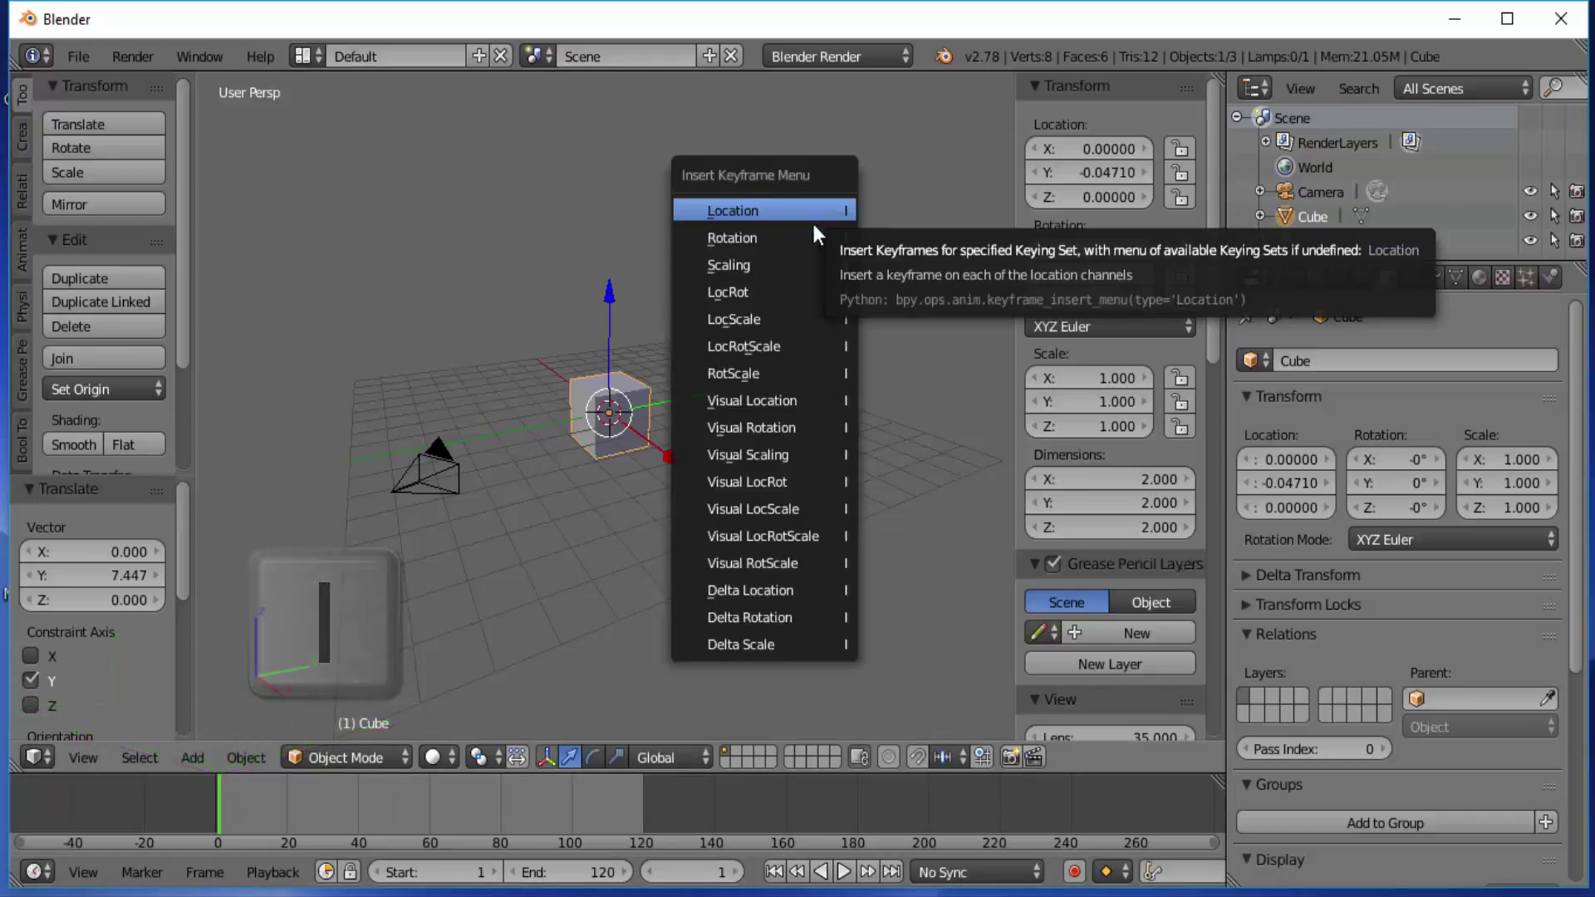
{"action": "left_click", "coordinate": [770, 291]}
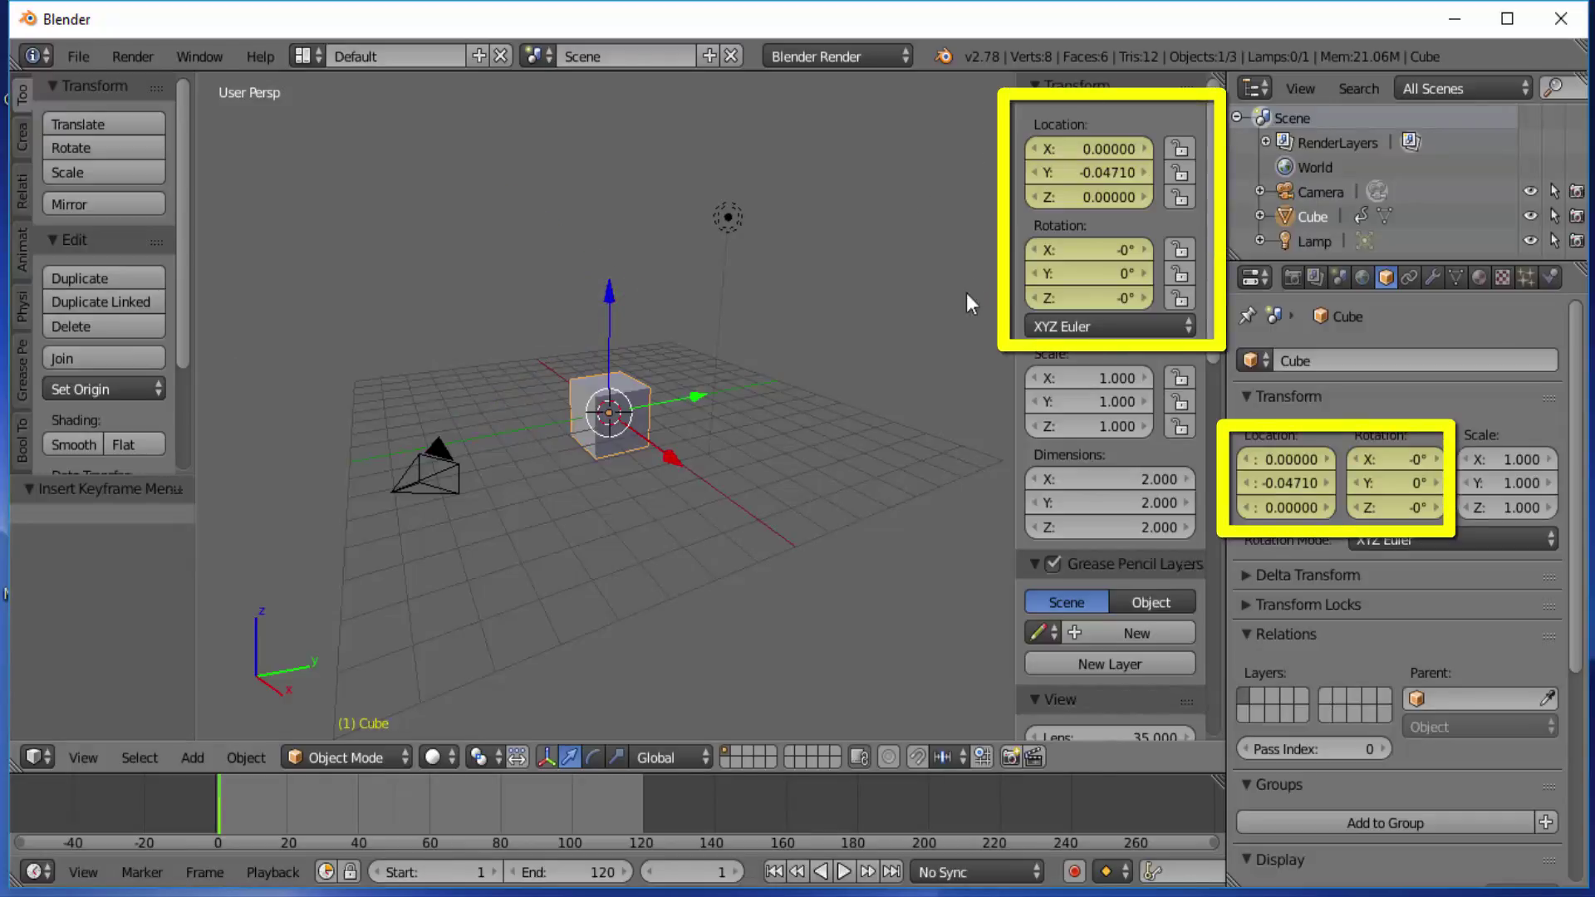
{"action": "left_click", "coordinate": [641, 802]}
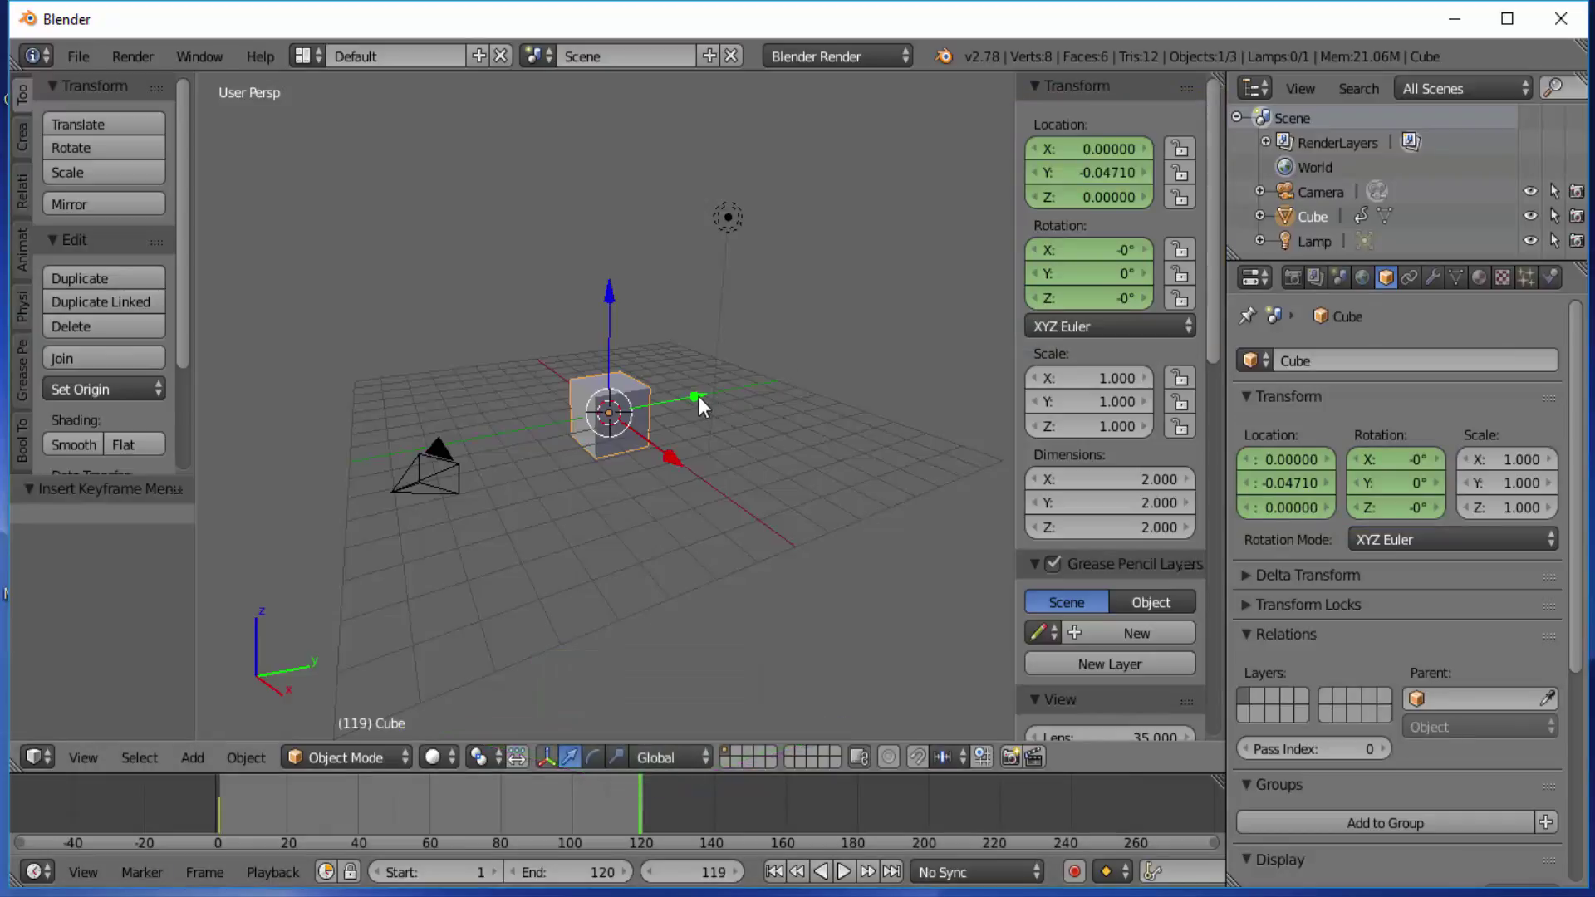
{"action": "left_click_drag", "start_coordinate": [699, 396], "coordinate": [836, 360]}
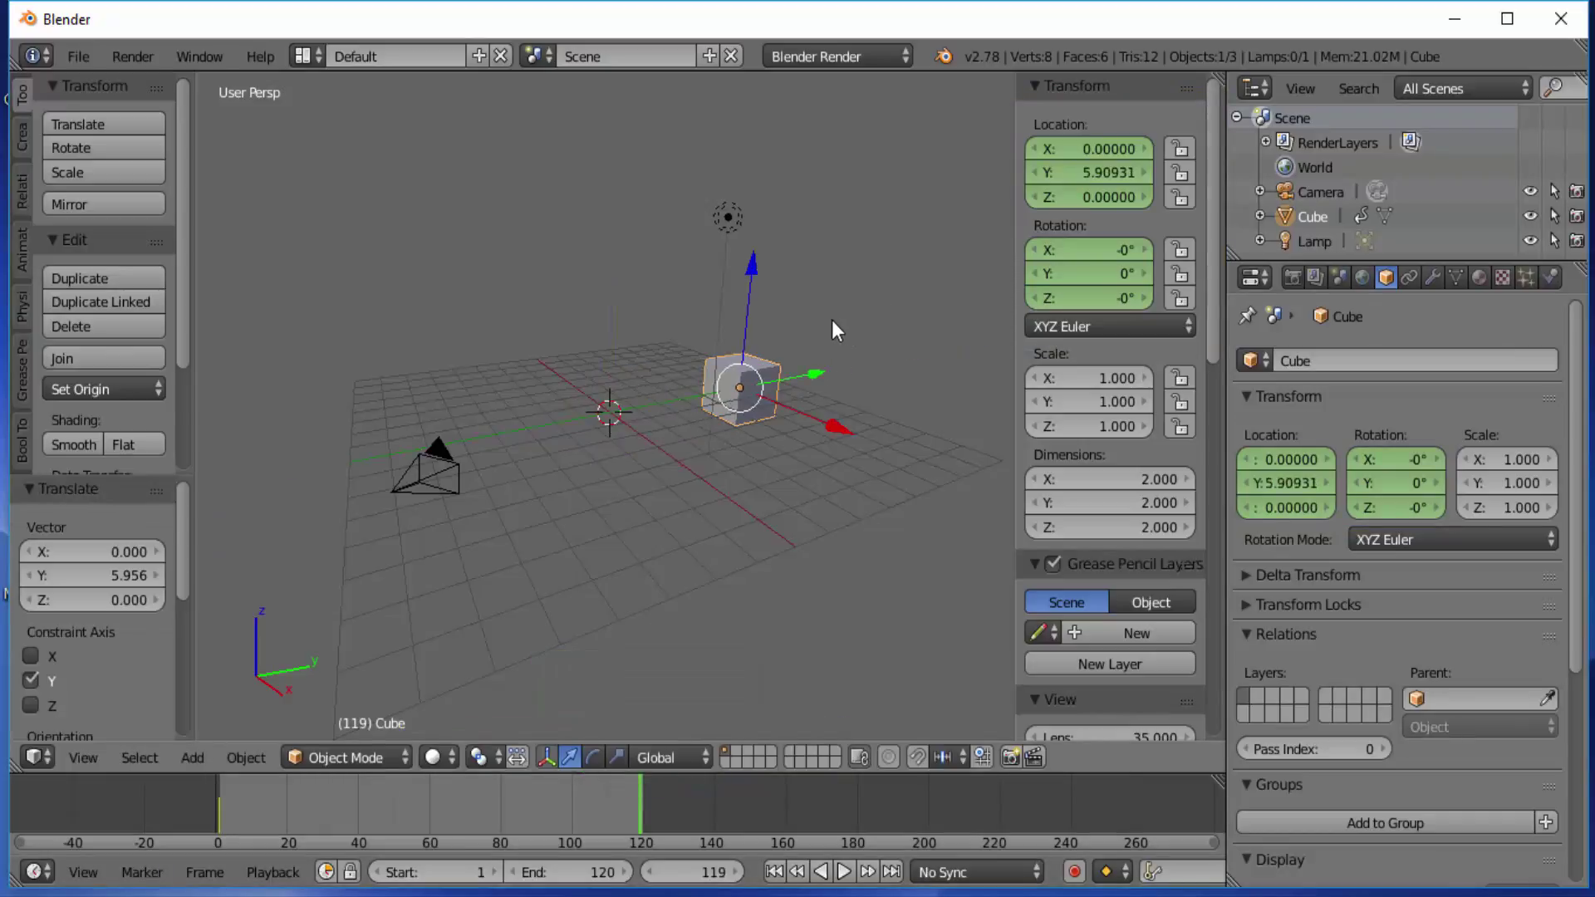
Rotate the cube about -292.6° around the Z axis and insert a LocRot keyframe at frame 119
{"action": "key", "text": "r"}
{"action": "key", "text": "z"}
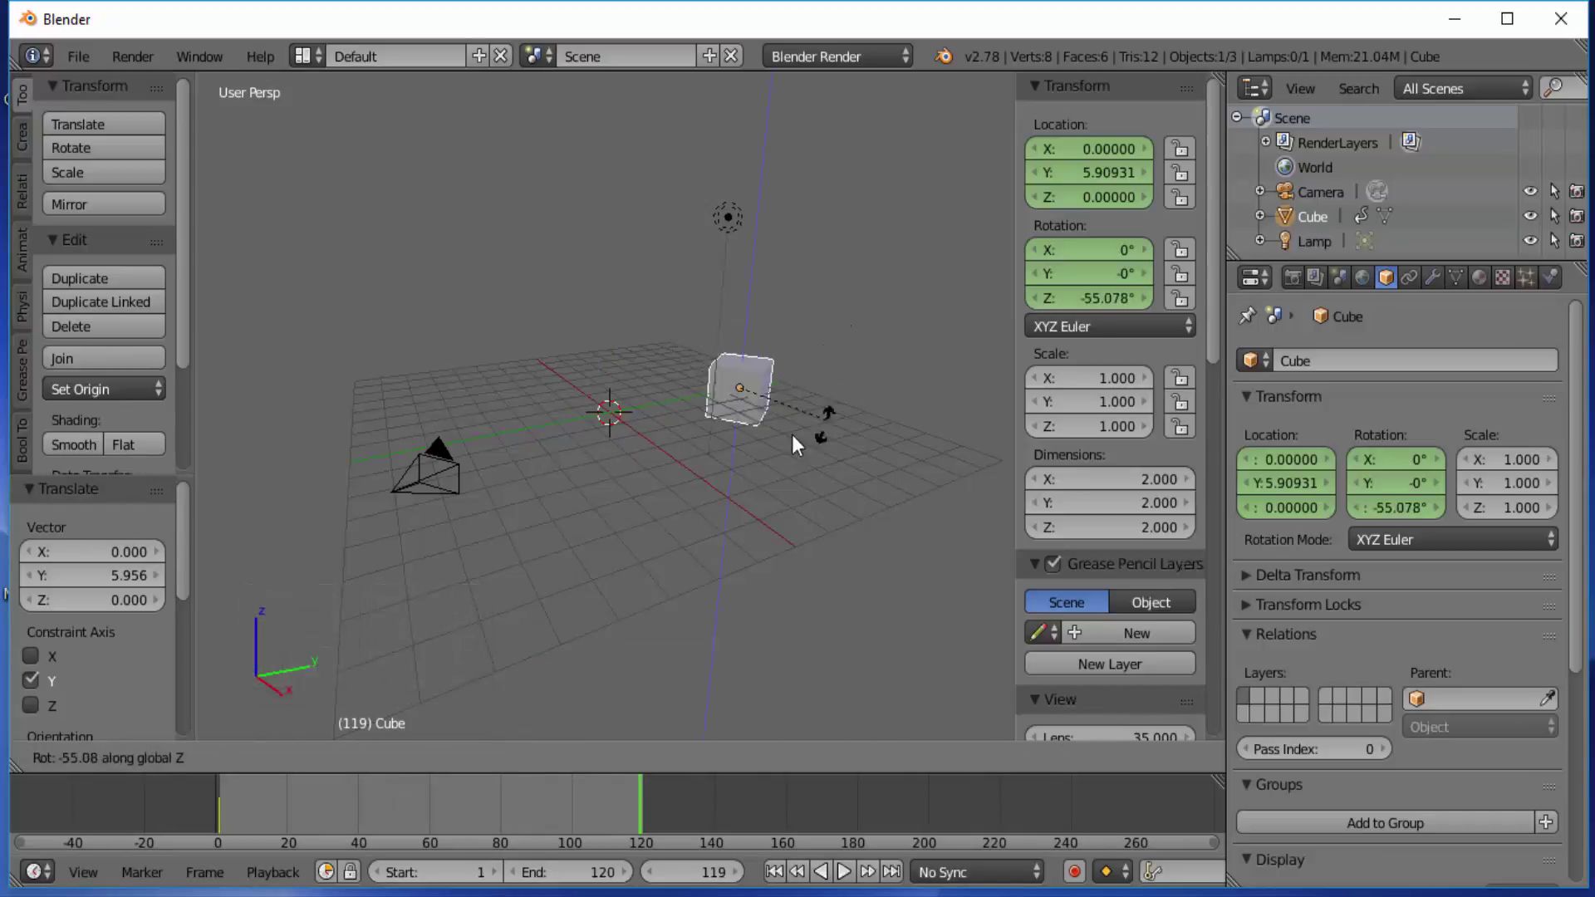
{"action": "left_click", "coordinate": [736, 335]}
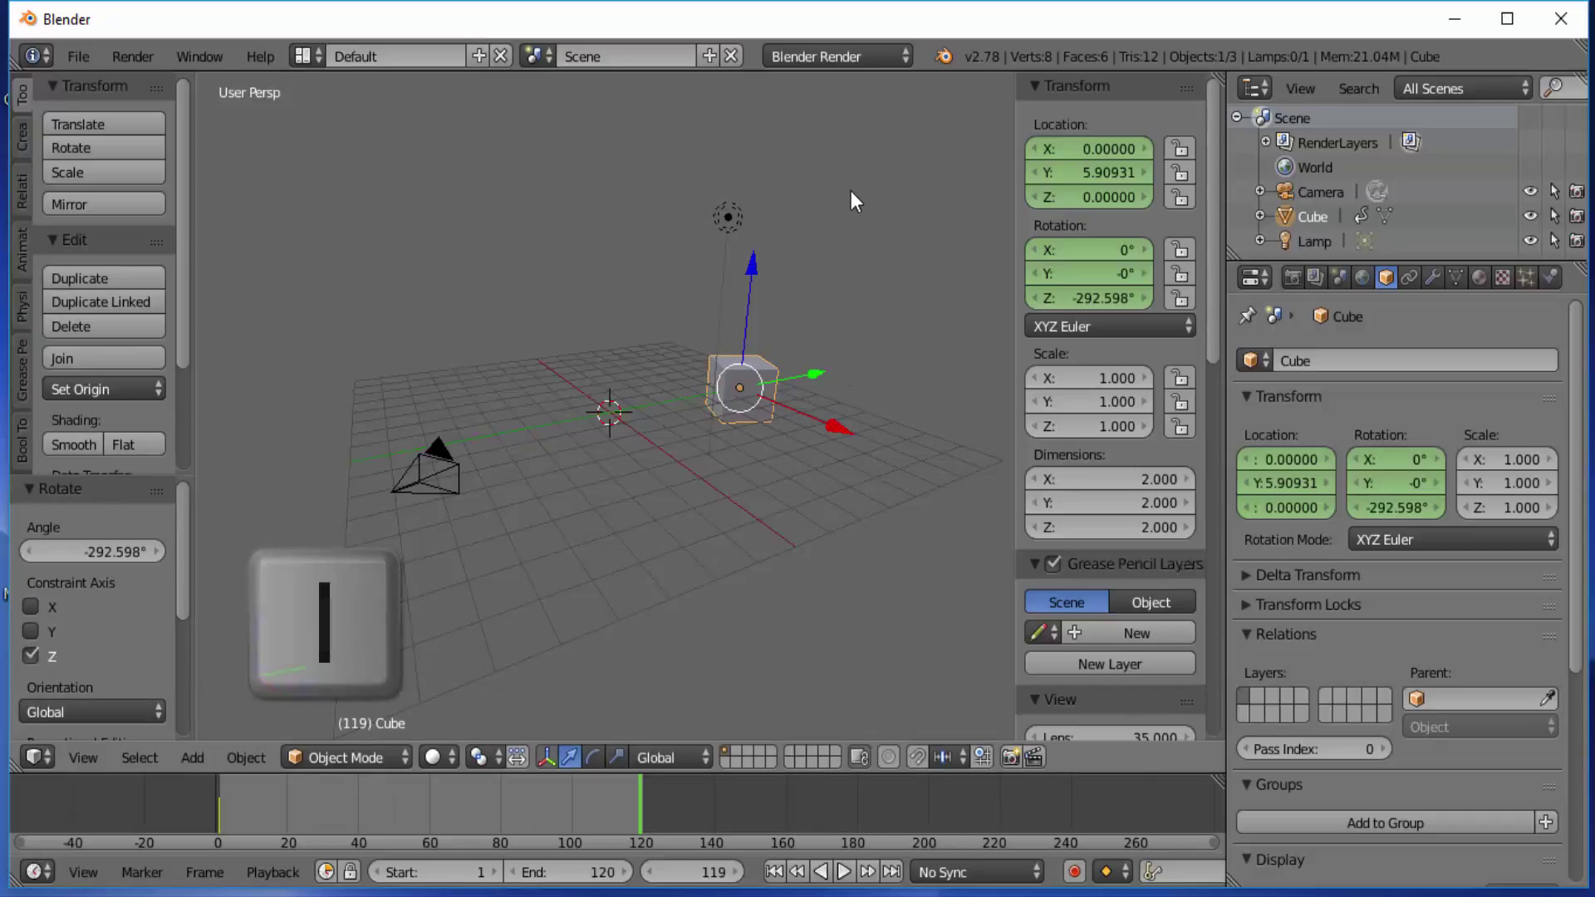
{"action": "key", "text": "i"}
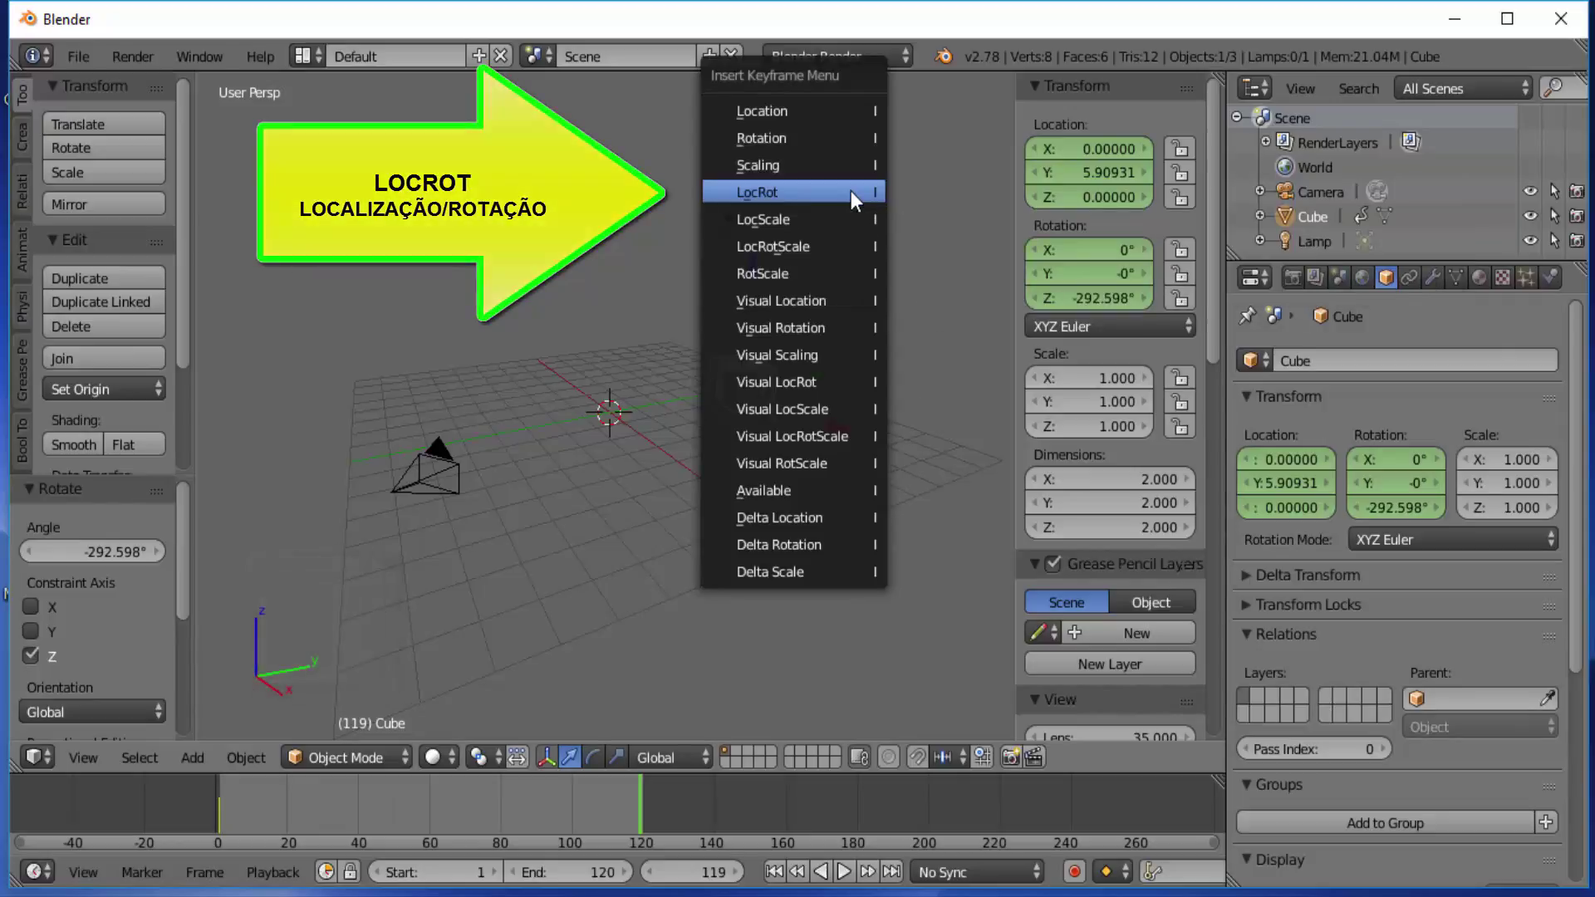
{"action": "left_click", "coordinate": [850, 192]}
Play the animation to check the cube's keyed movement and rotation, and stop playback
{"action": "left_click", "coordinate": [843, 872]}
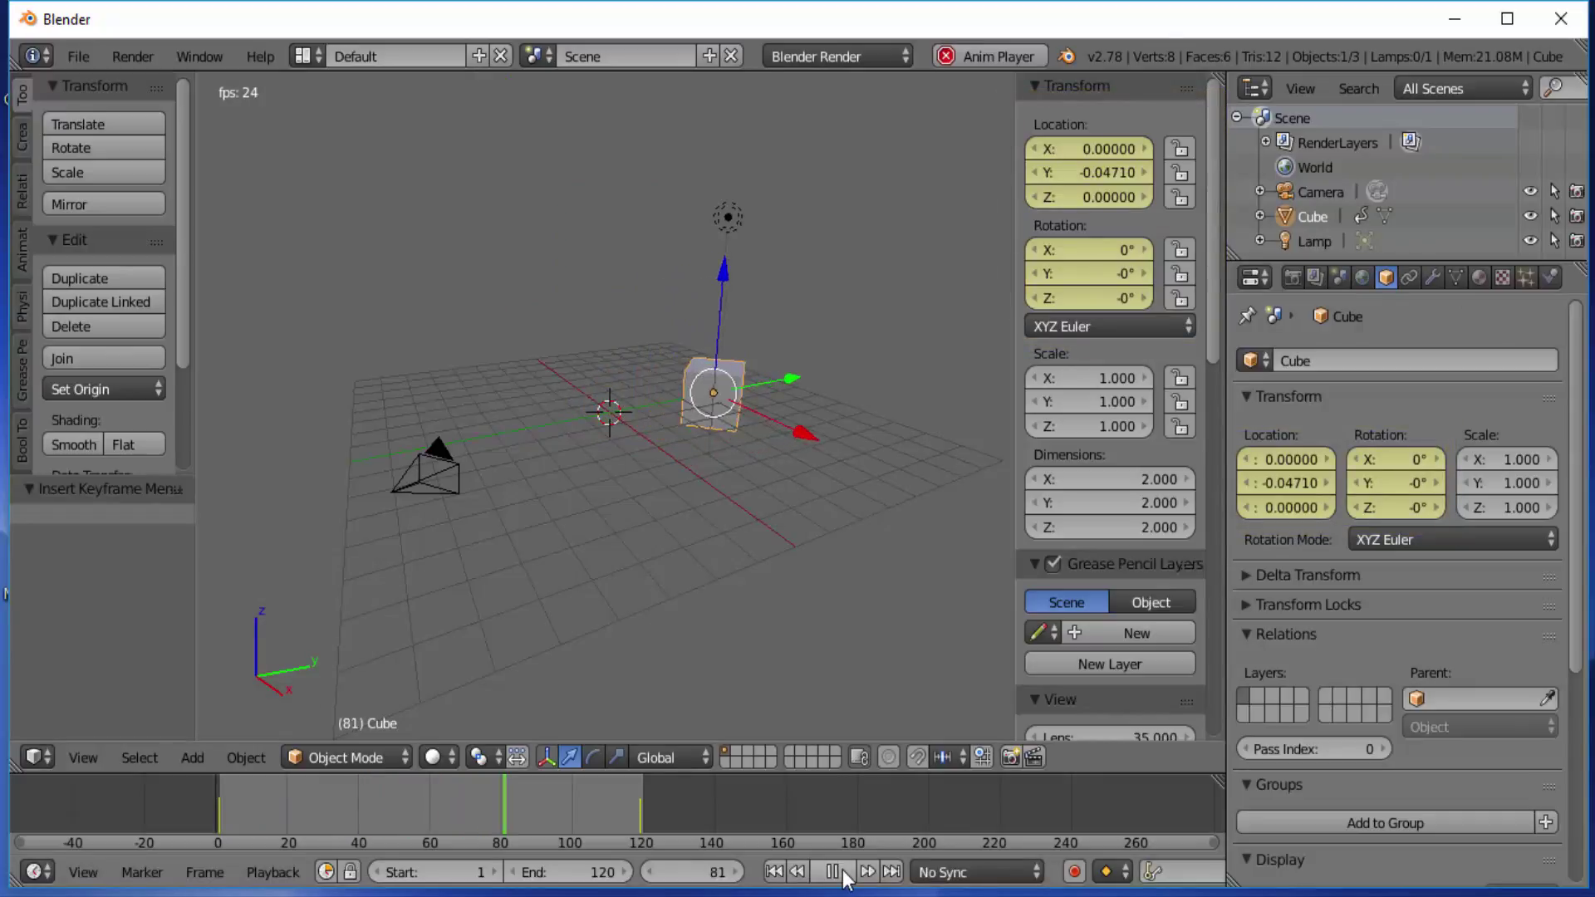
{"action": "left_click", "coordinate": [834, 871]}
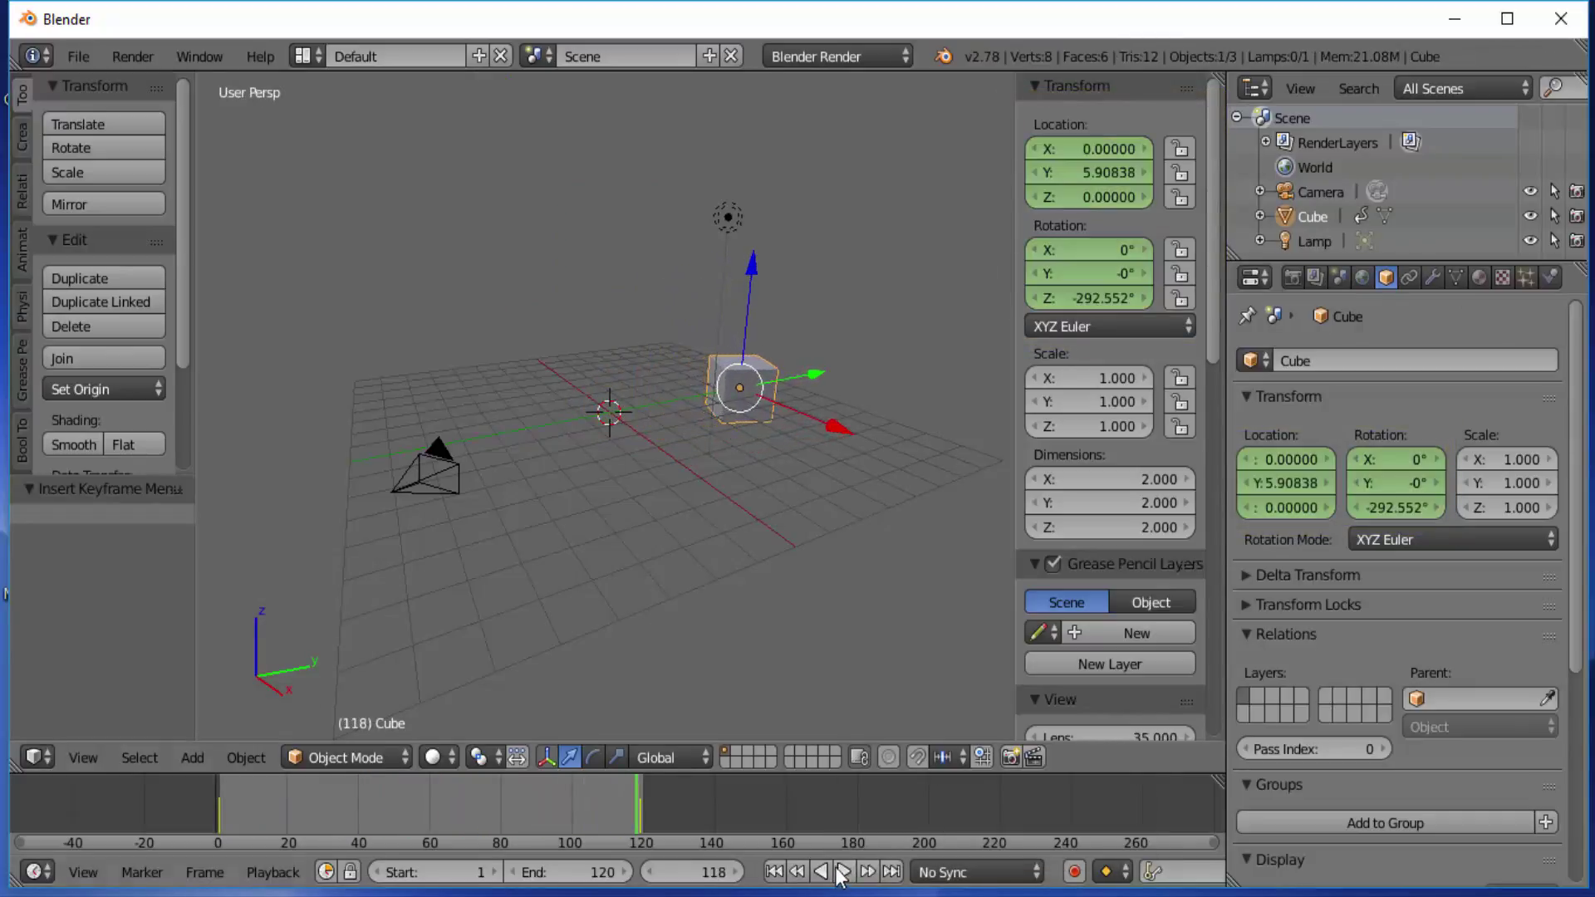
Delete the cube's Rotation and Location keyframes at frame 119
{"action": "left_click", "coordinate": [639, 814]}
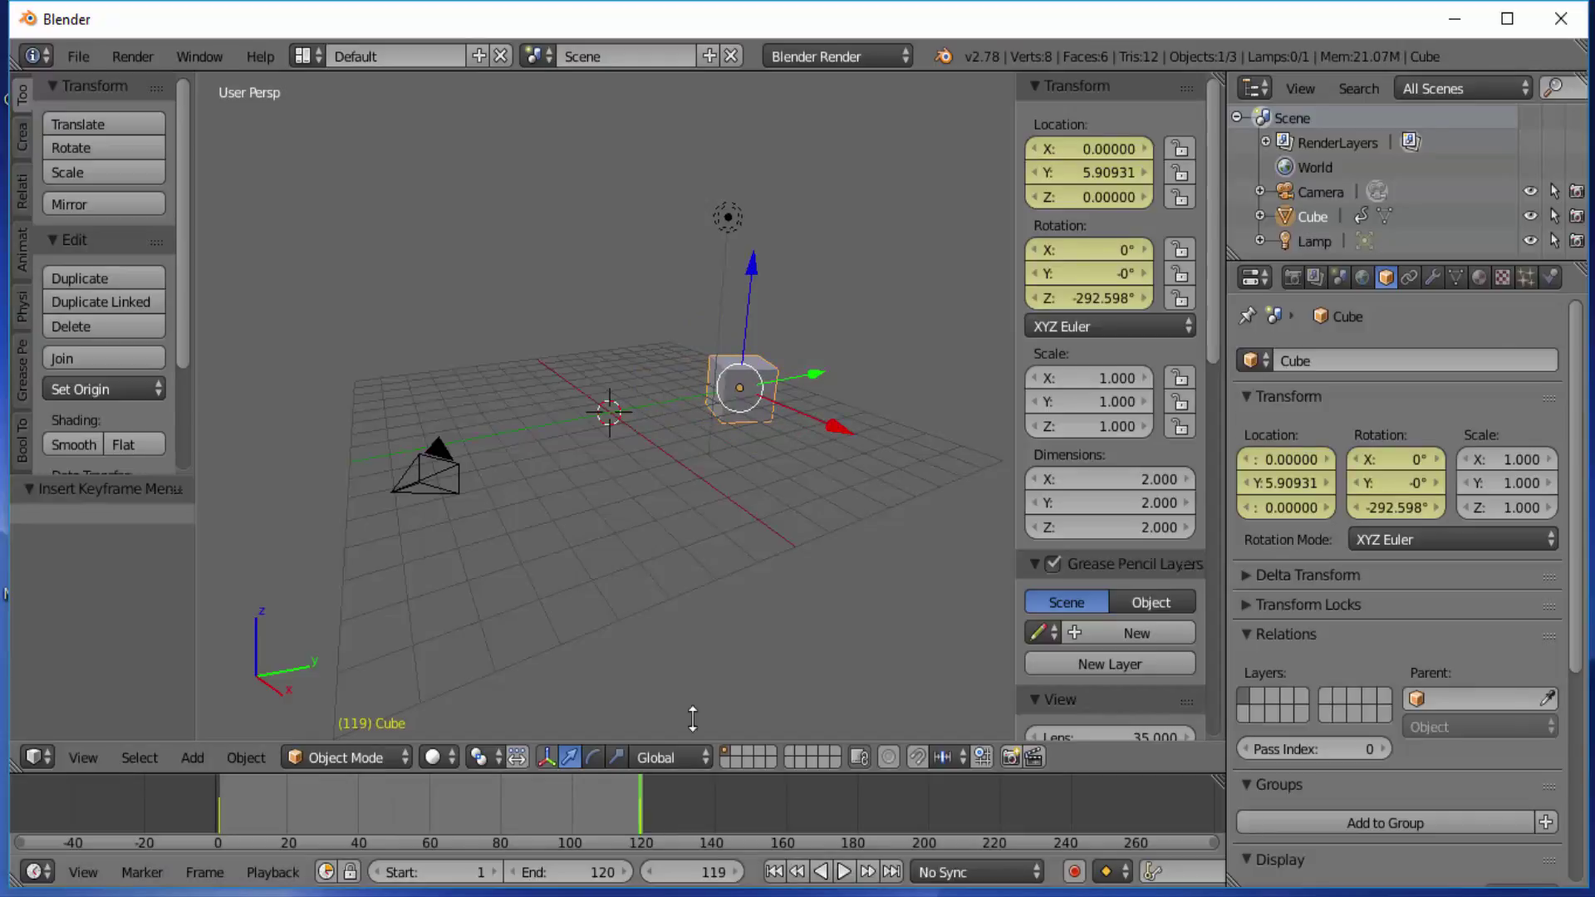
{"action": "right_click", "coordinate": [1064, 274]}
{"action": "left_click", "coordinate": [1054, 273]}
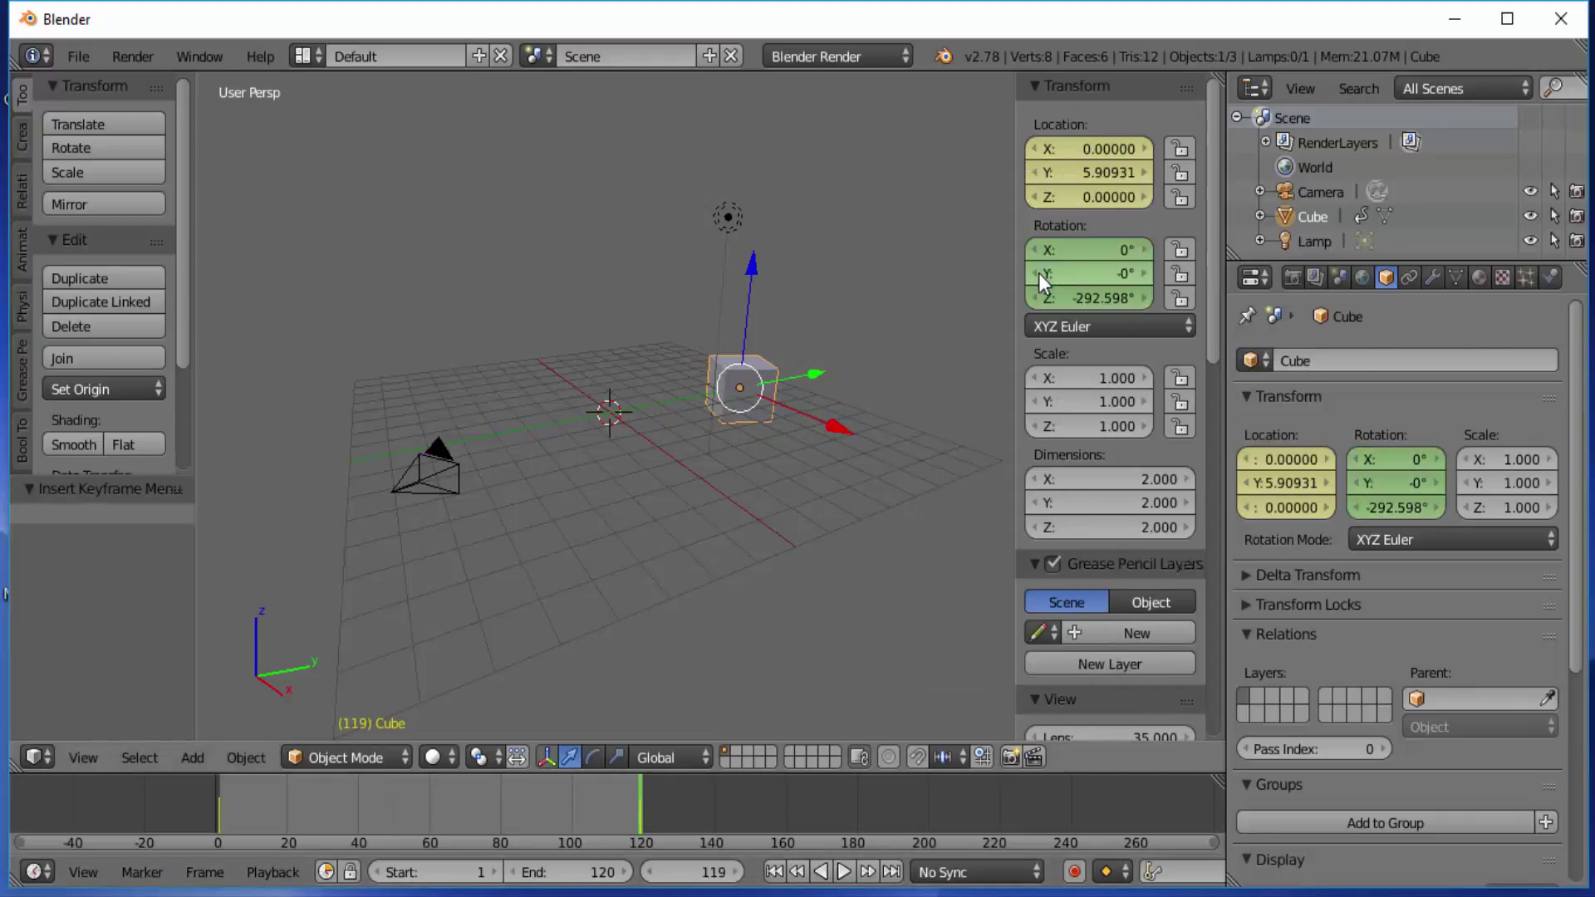
{"action": "right_click", "coordinate": [1073, 166]}
{"action": "left_click", "coordinate": [1071, 167]}
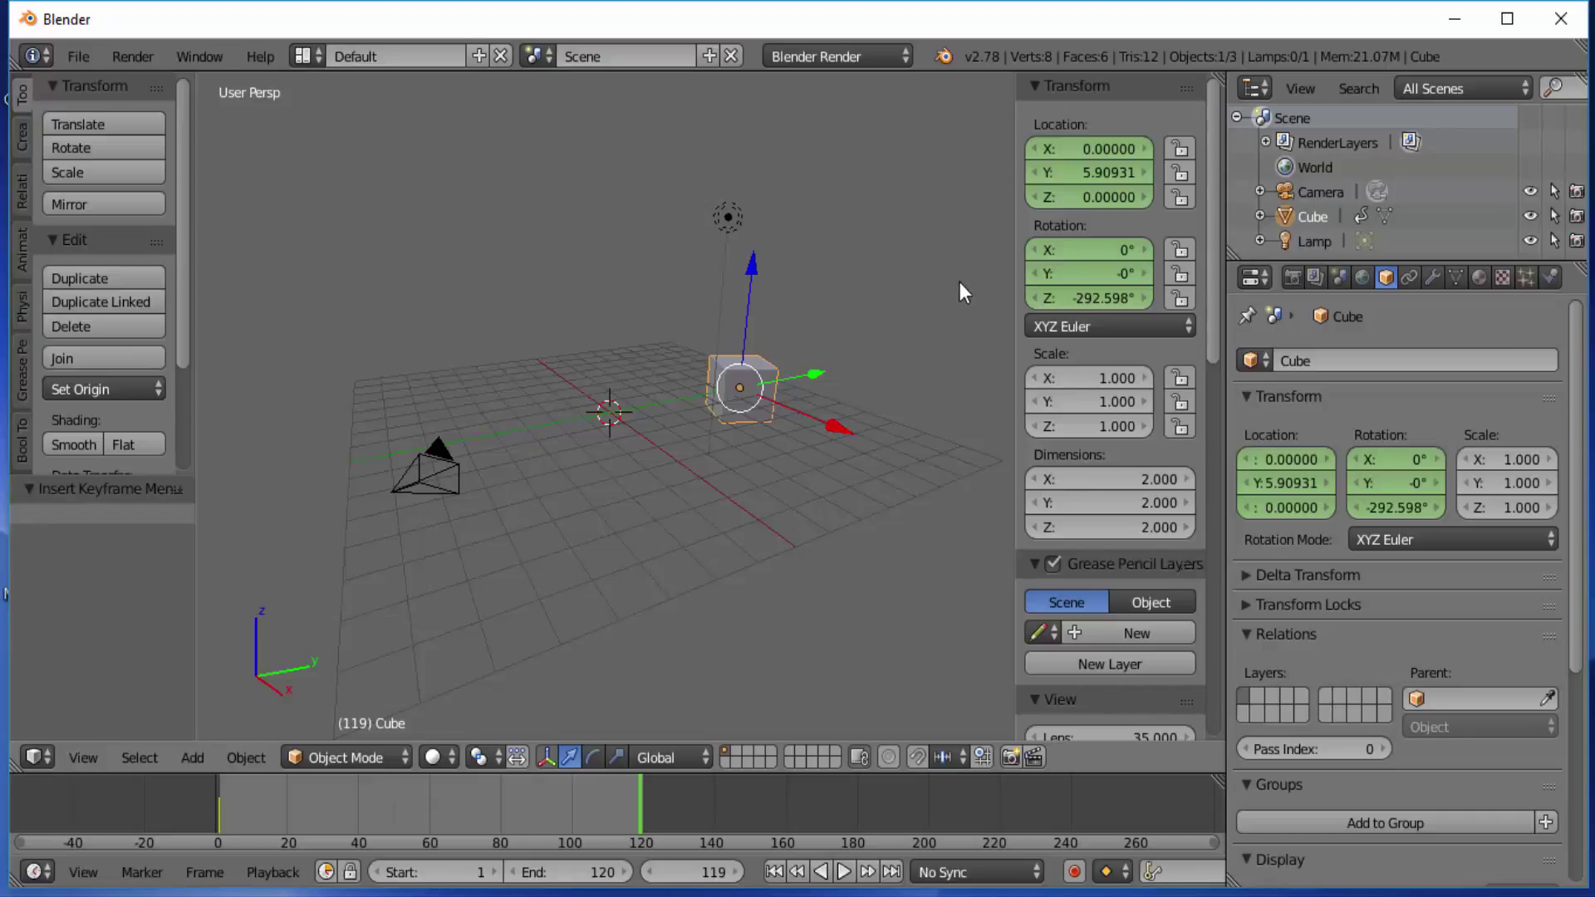
Delete the cube's Rotation and Location keyframes at frame 1
{"action": "left_click", "coordinate": [218, 810]}
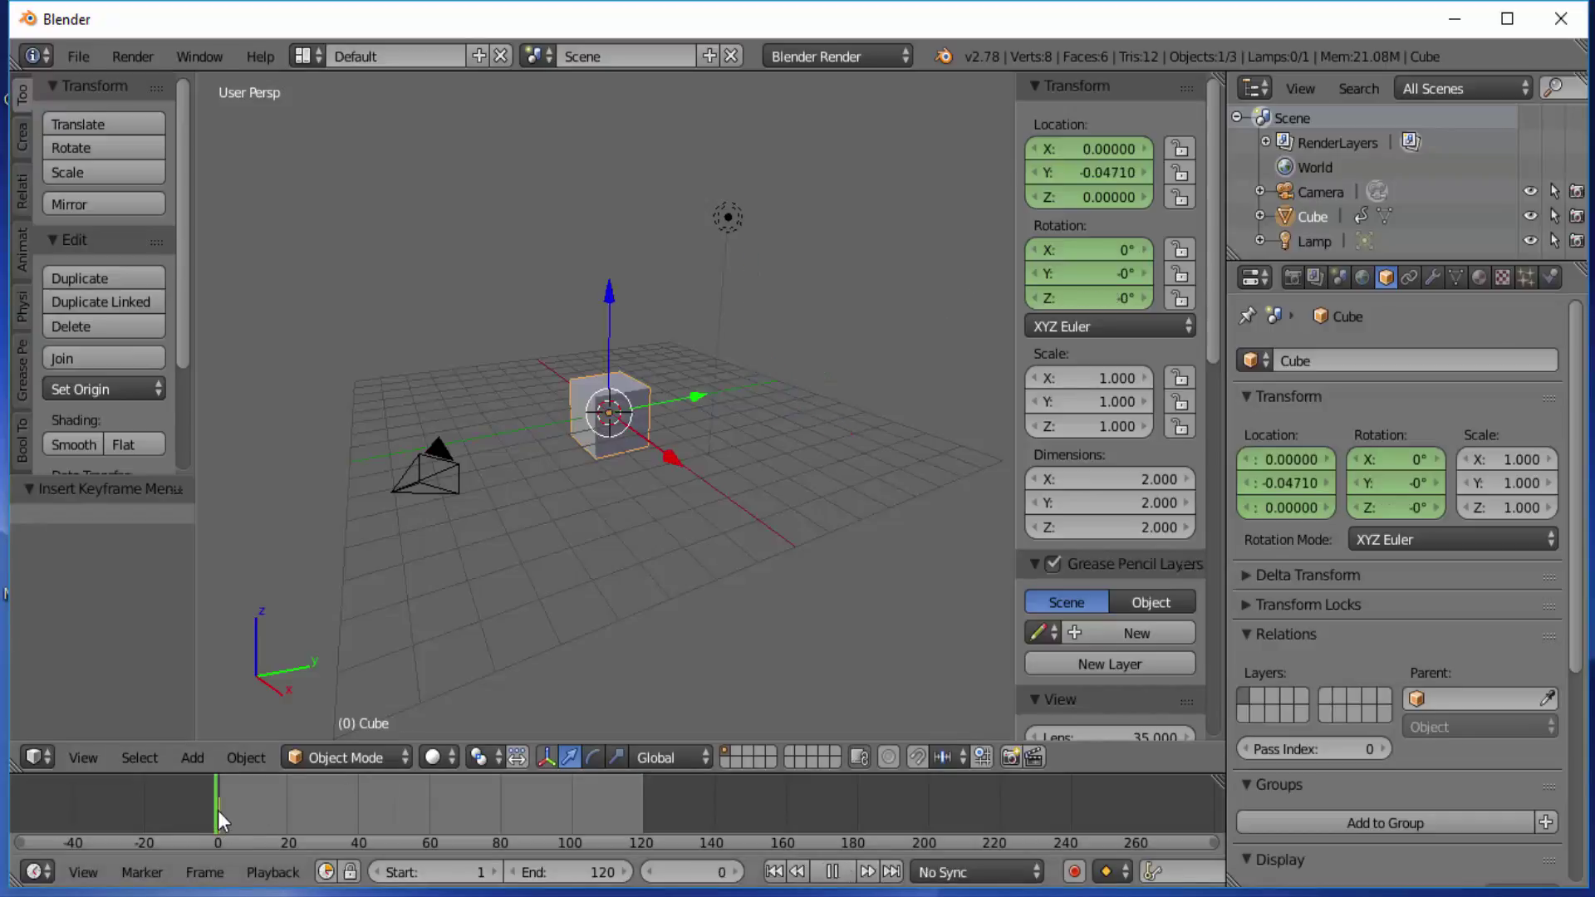
{"action": "right_click", "coordinate": [1058, 264]}
{"action": "left_click", "coordinate": [1057, 264]}
{"action": "right_click", "coordinate": [1109, 176]}
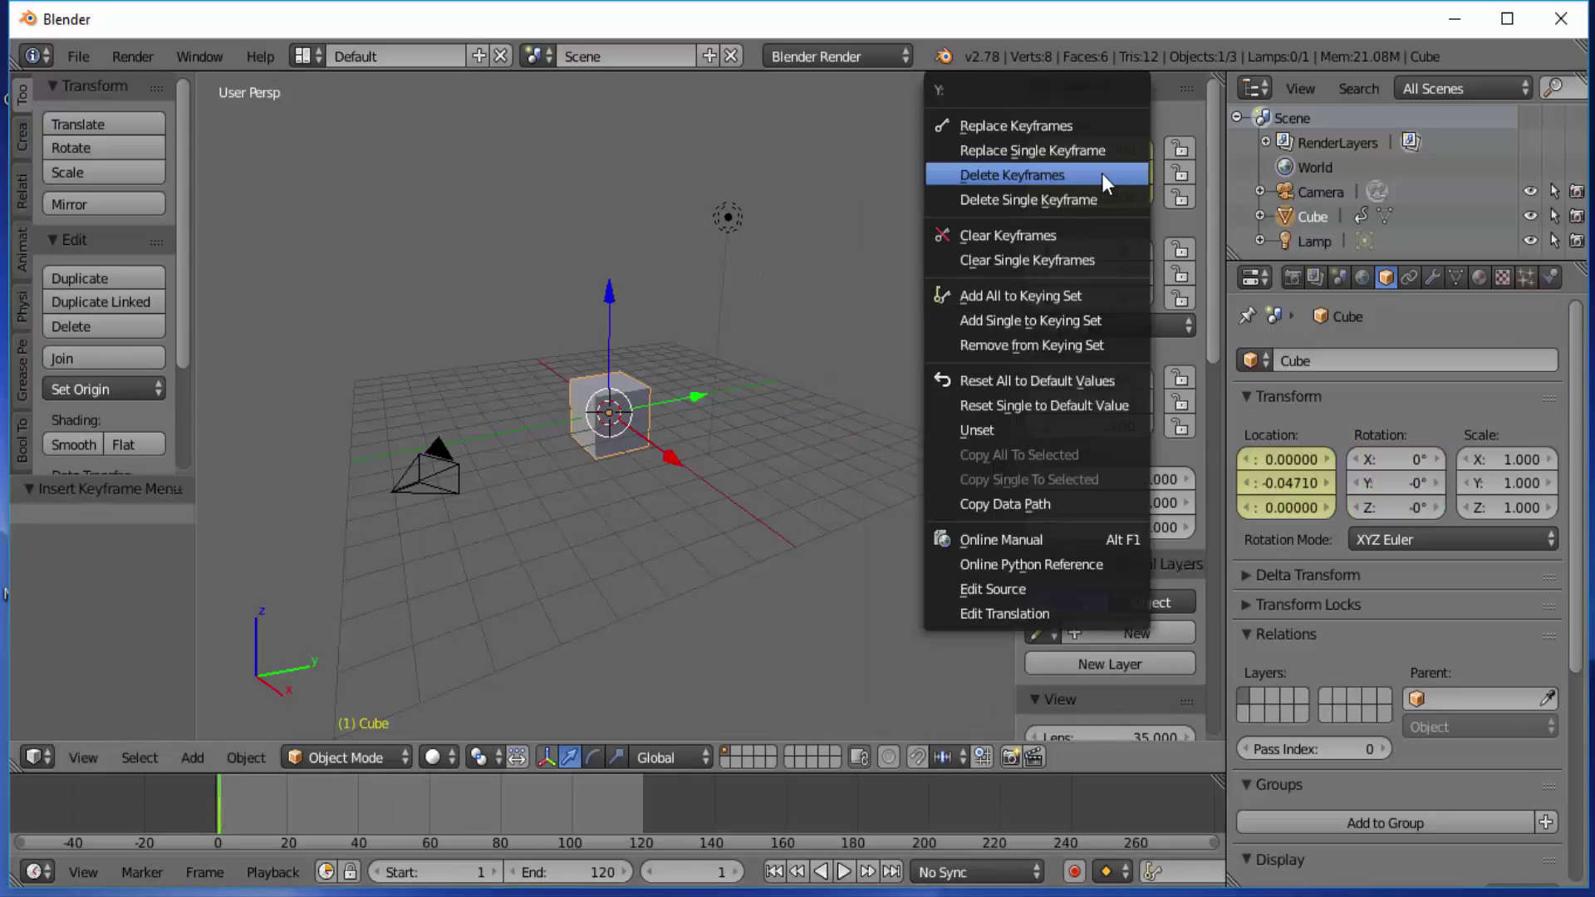
{"action": "left_click", "coordinate": [1101, 172]}
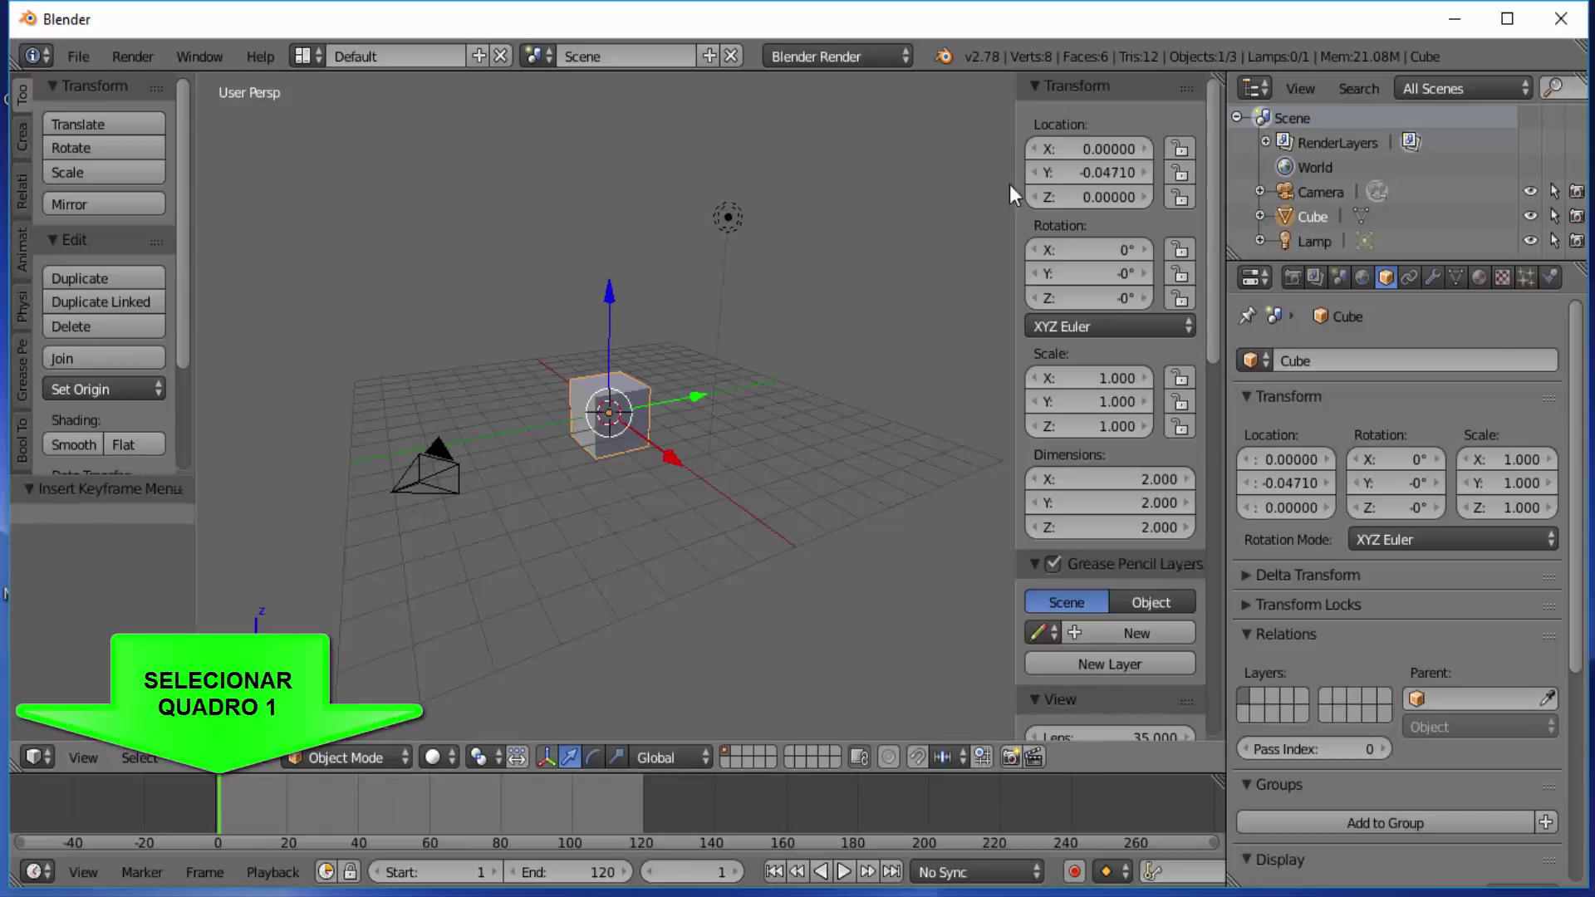
Insert keyframes on the cube's Location, Rotation and Scale channels at frame 1
{"action": "right_click", "coordinate": [1098, 172]}
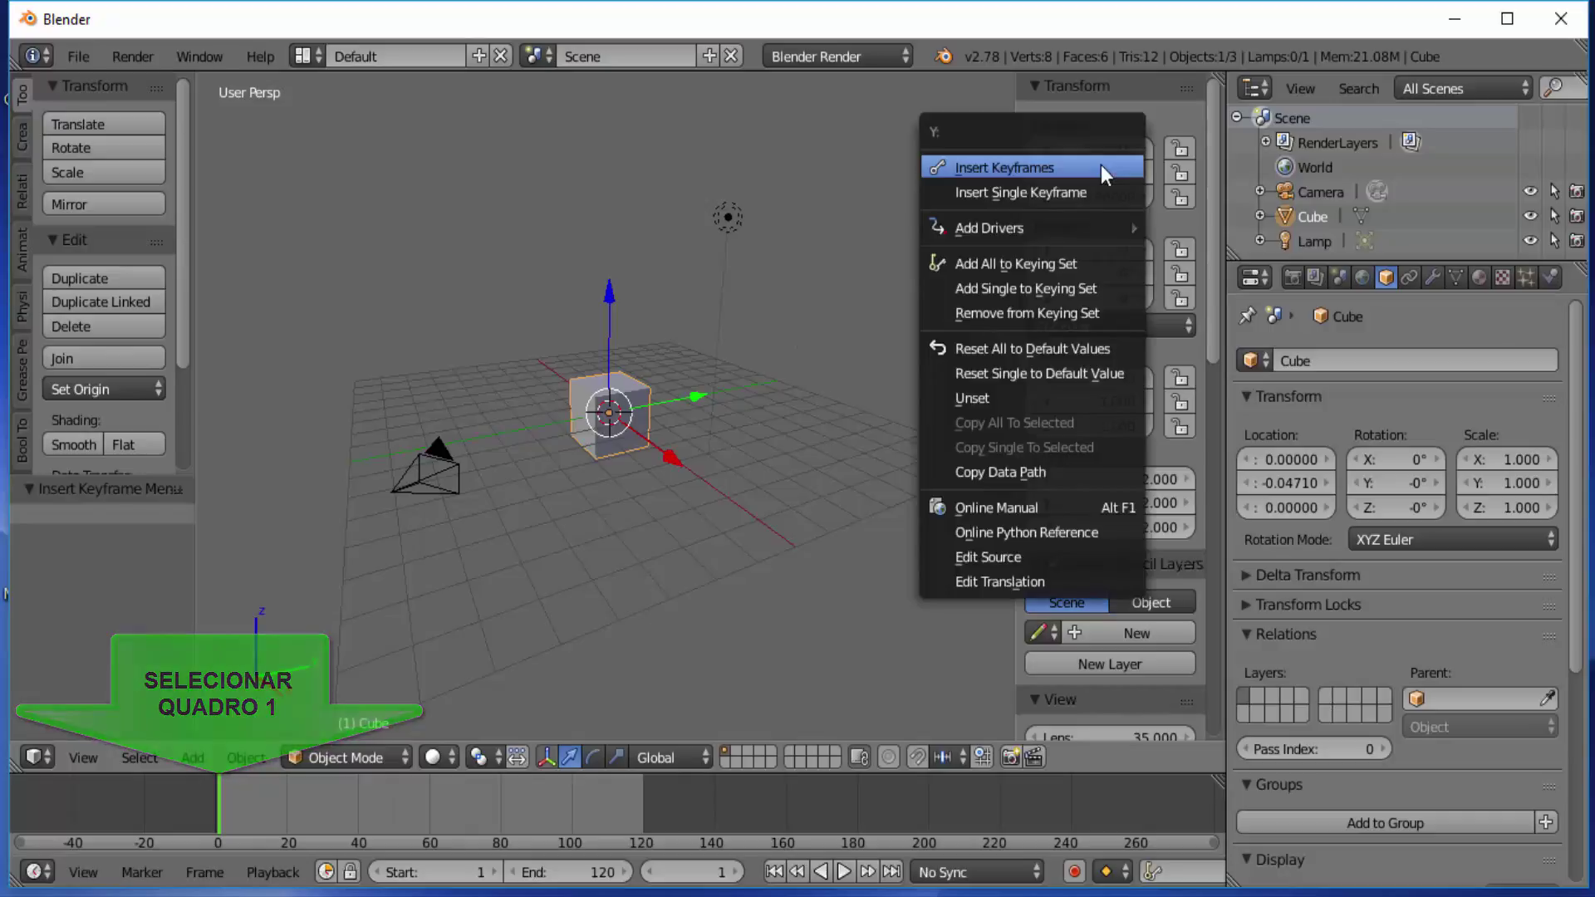
{"action": "left_click", "coordinate": [1030, 168]}
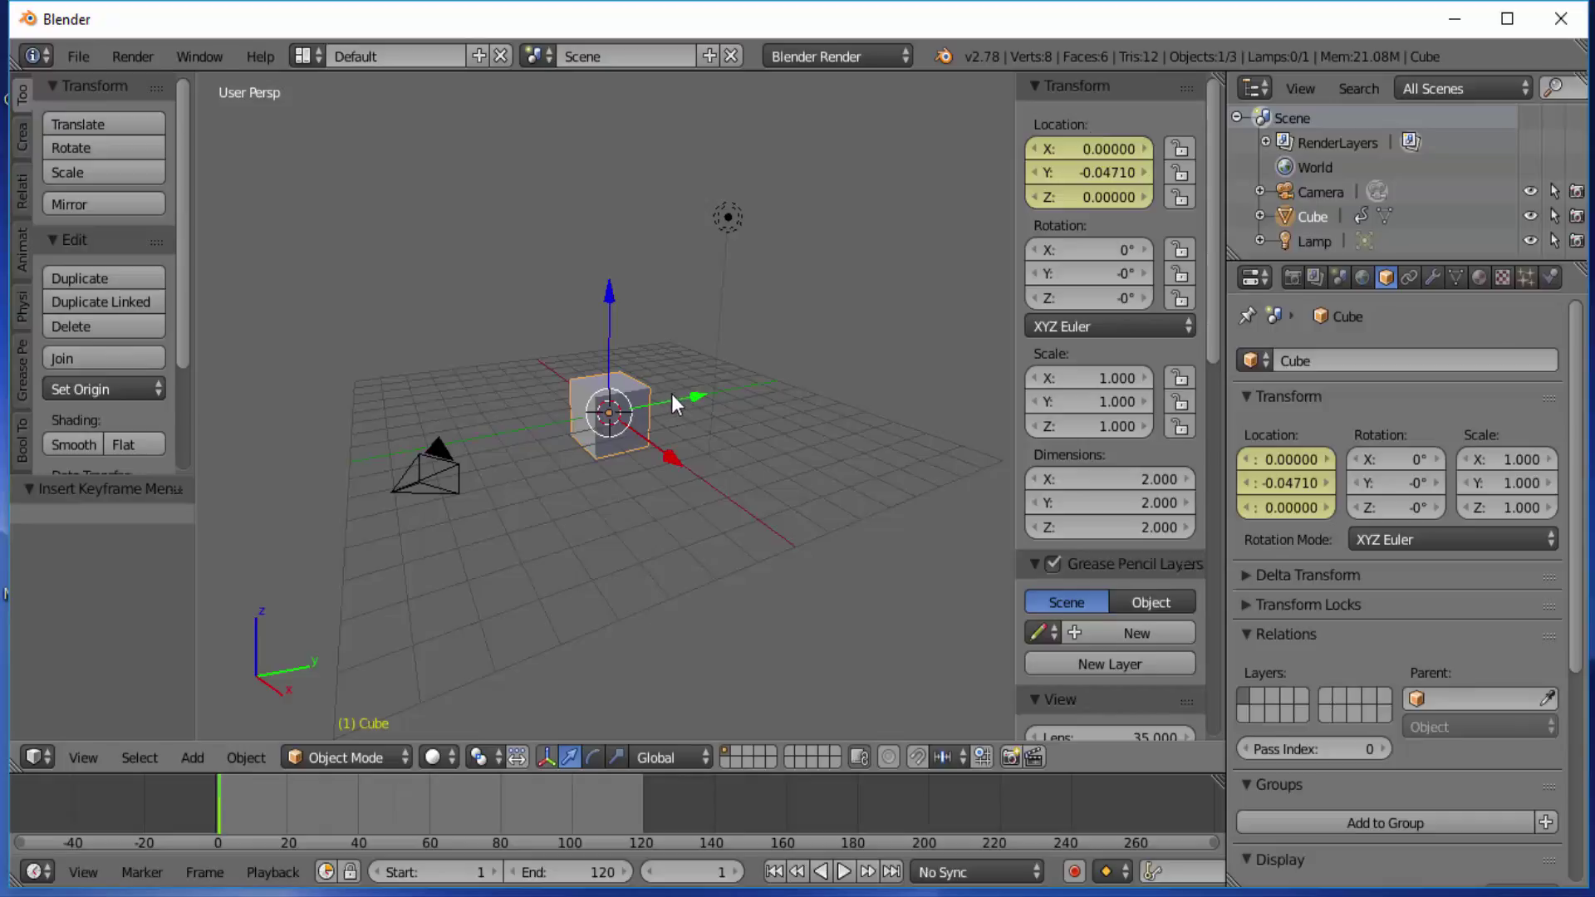
{"action": "right_click", "coordinate": [1077, 264]}
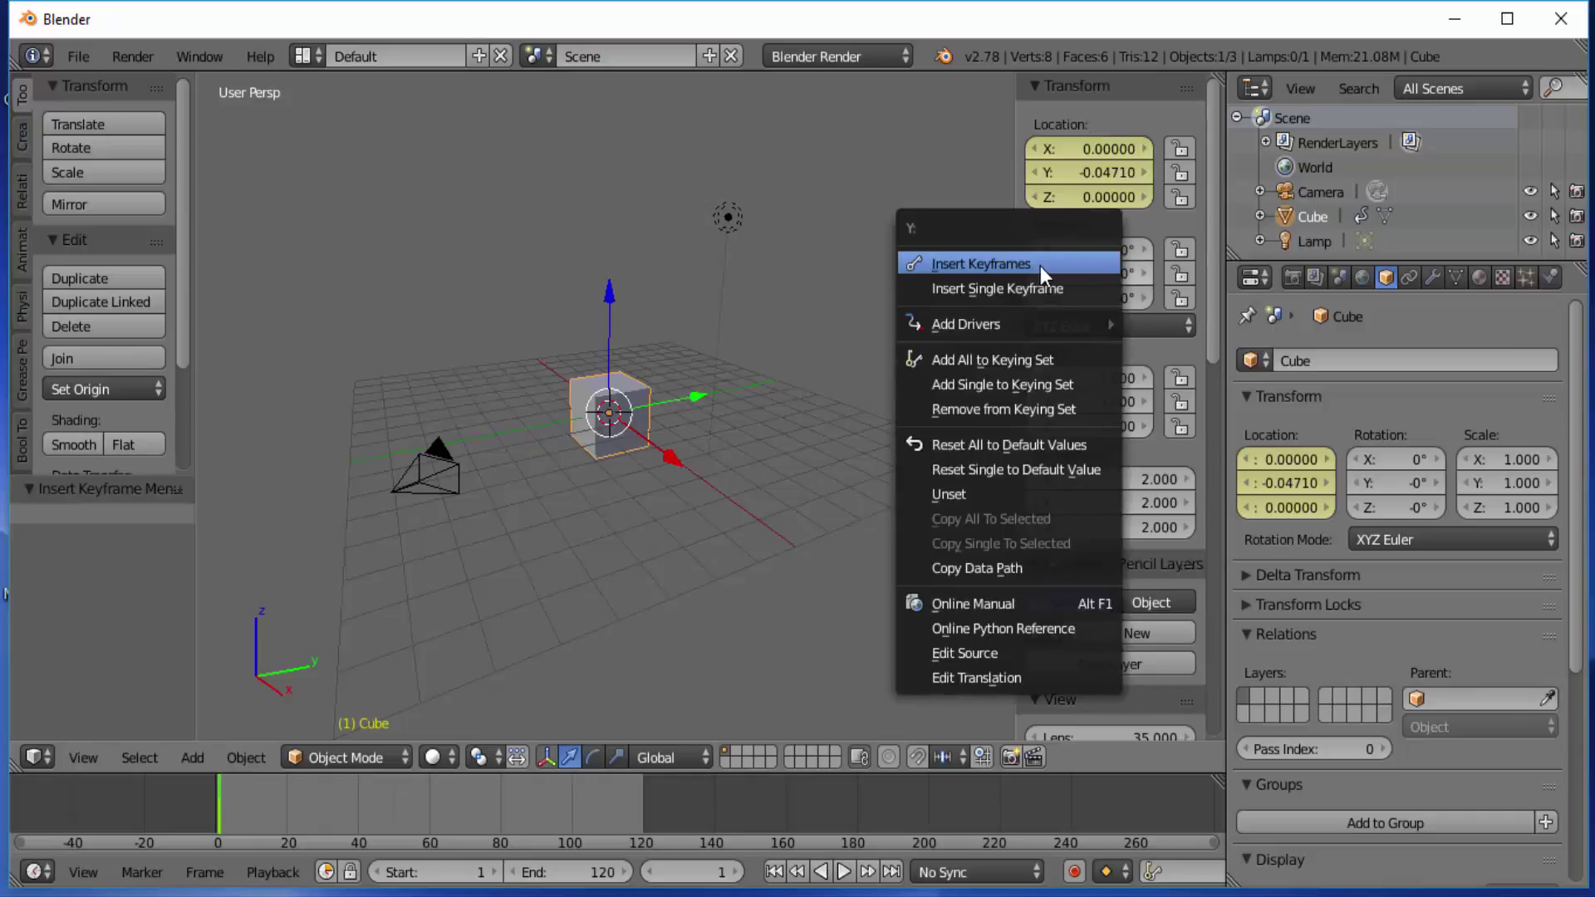
{"action": "left_click", "coordinate": [1040, 266]}
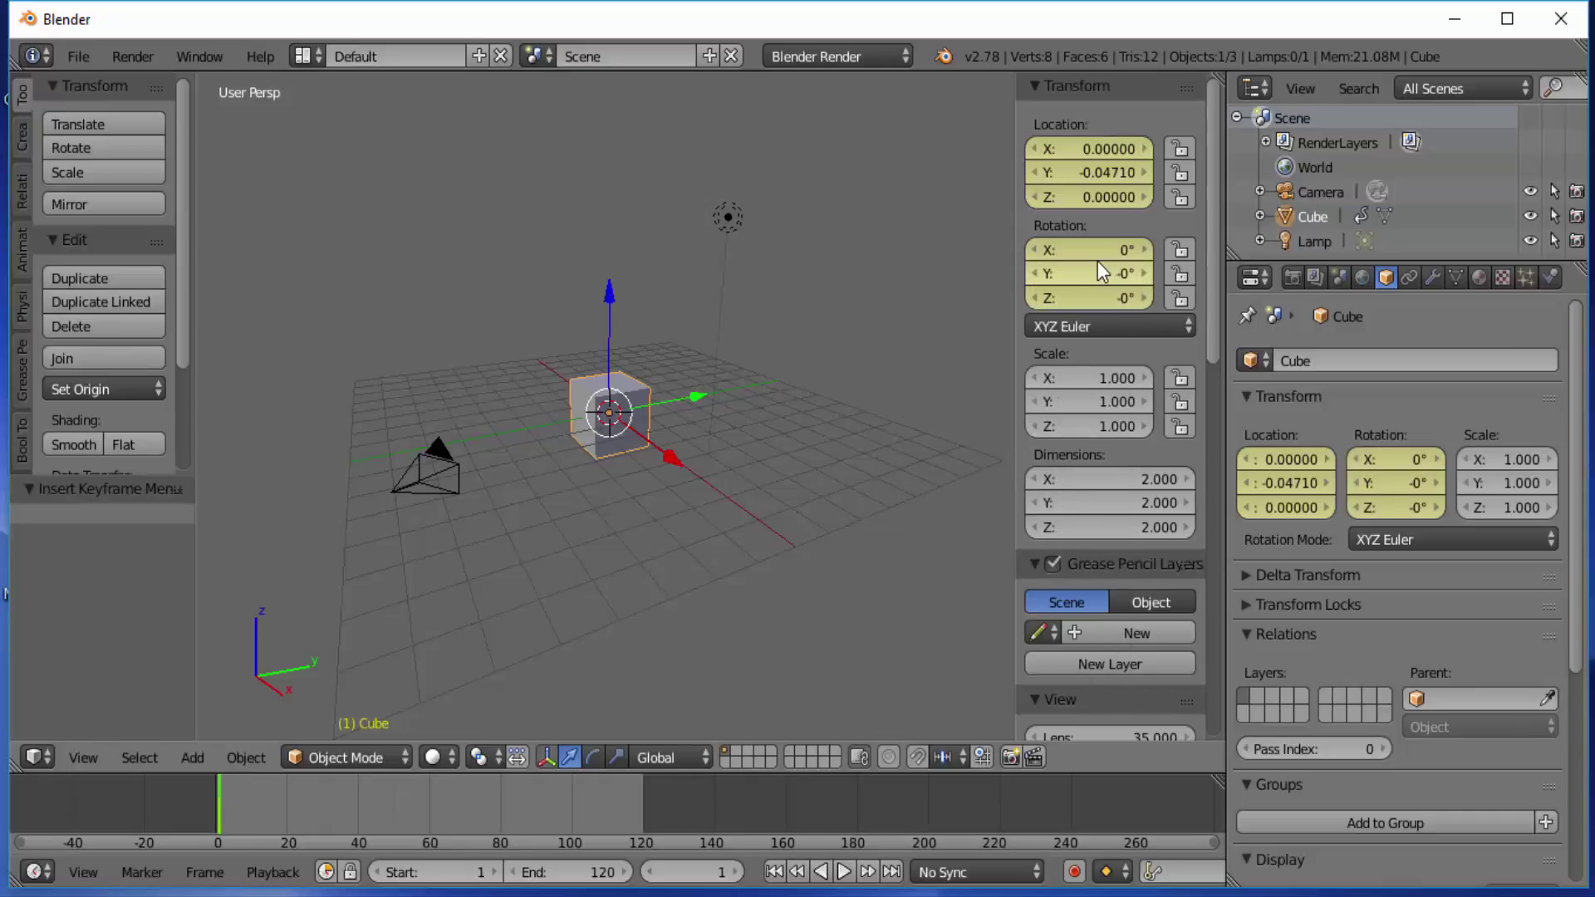
{"action": "right_click", "coordinate": [1080, 399]}
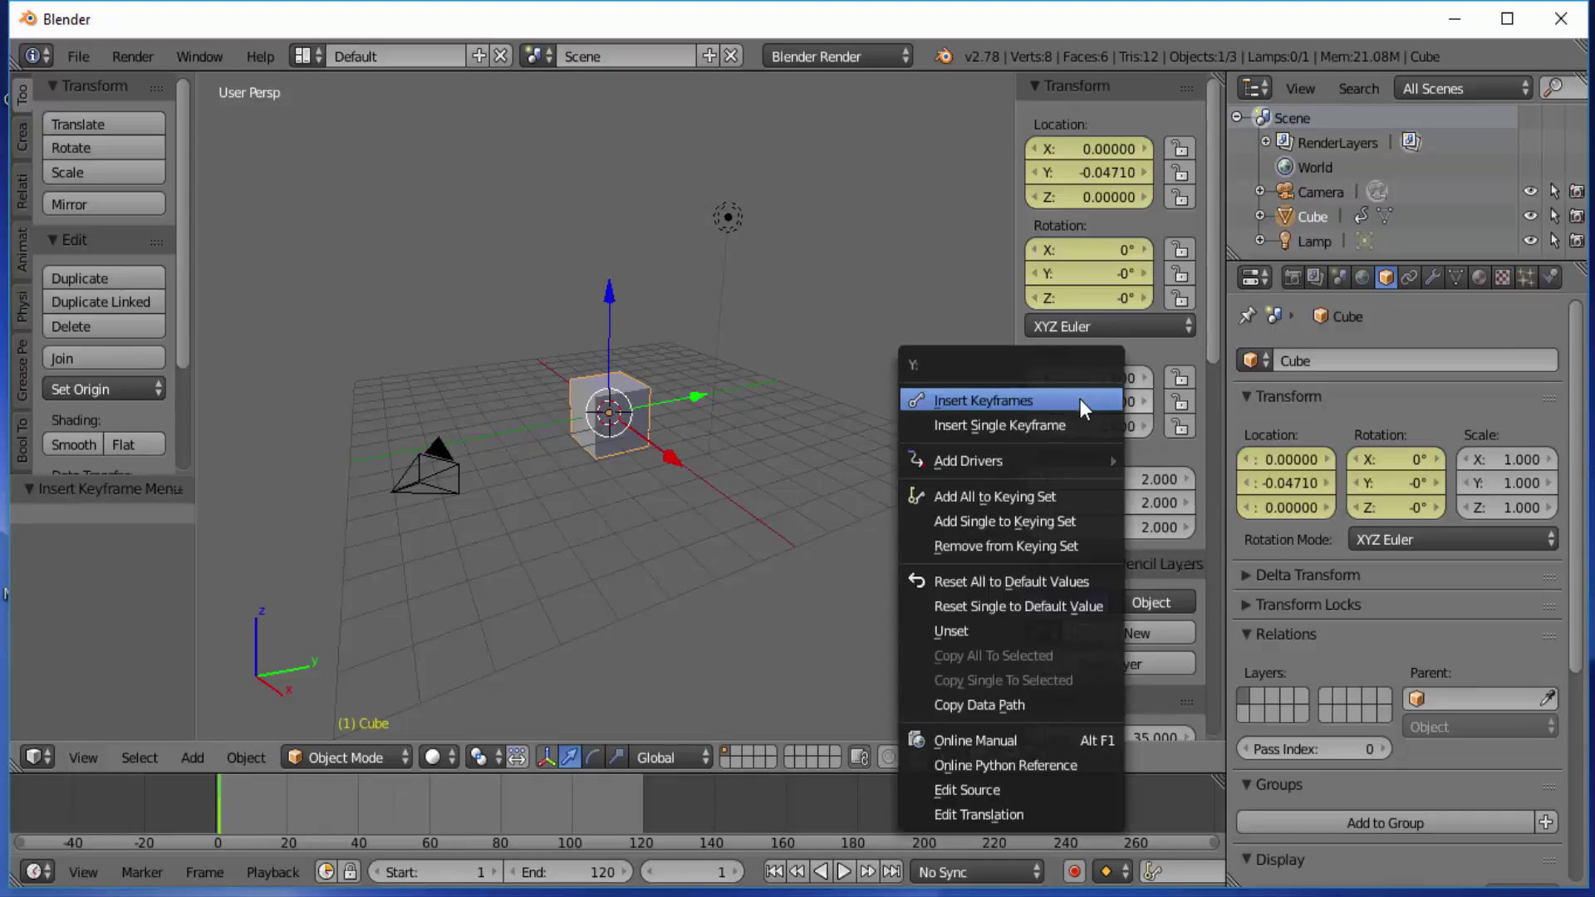
{"action": "left_click", "coordinate": [1005, 401]}
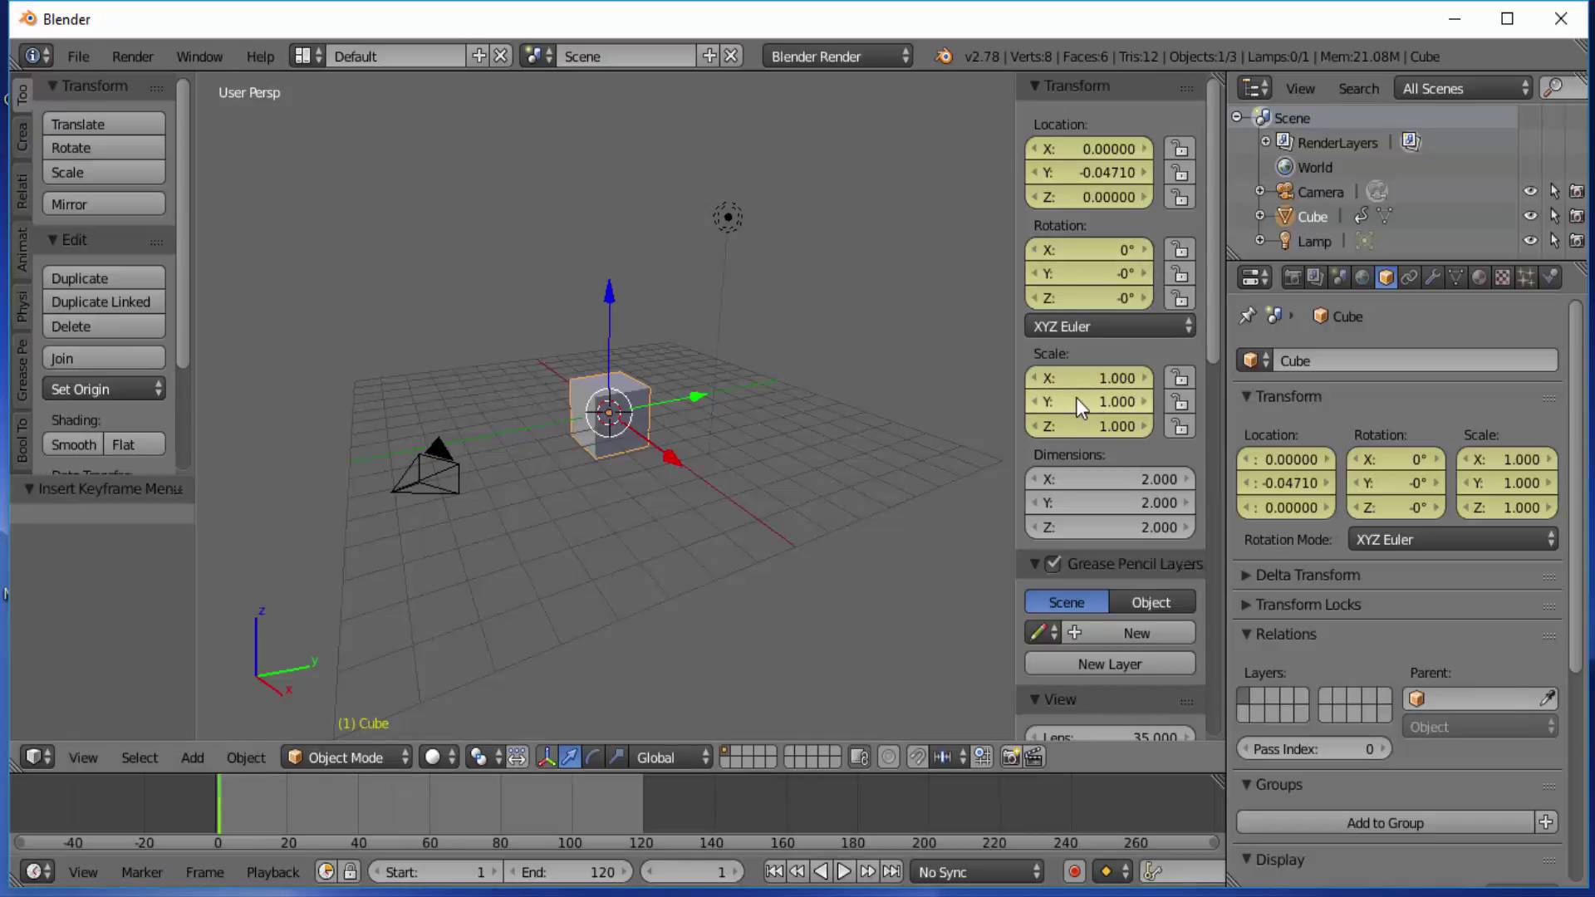
{"action": "key", "text": "i"}
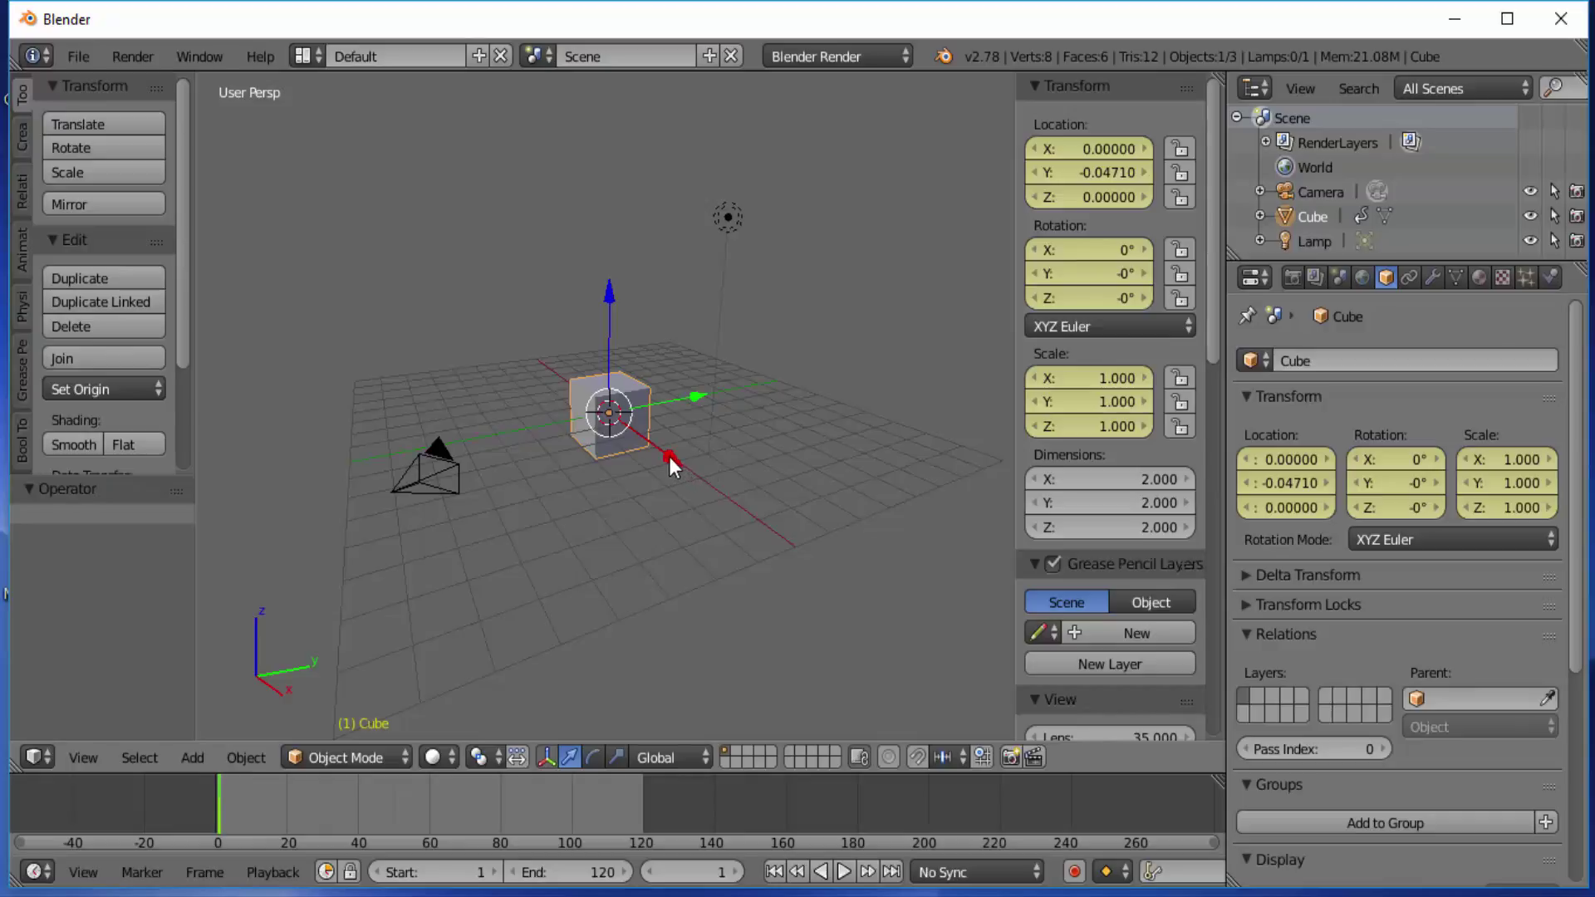
At frame 120, move the cube along X to about 6.16 and insert keyframes on its Location channels
{"action": "left_click", "coordinate": [644, 810]}
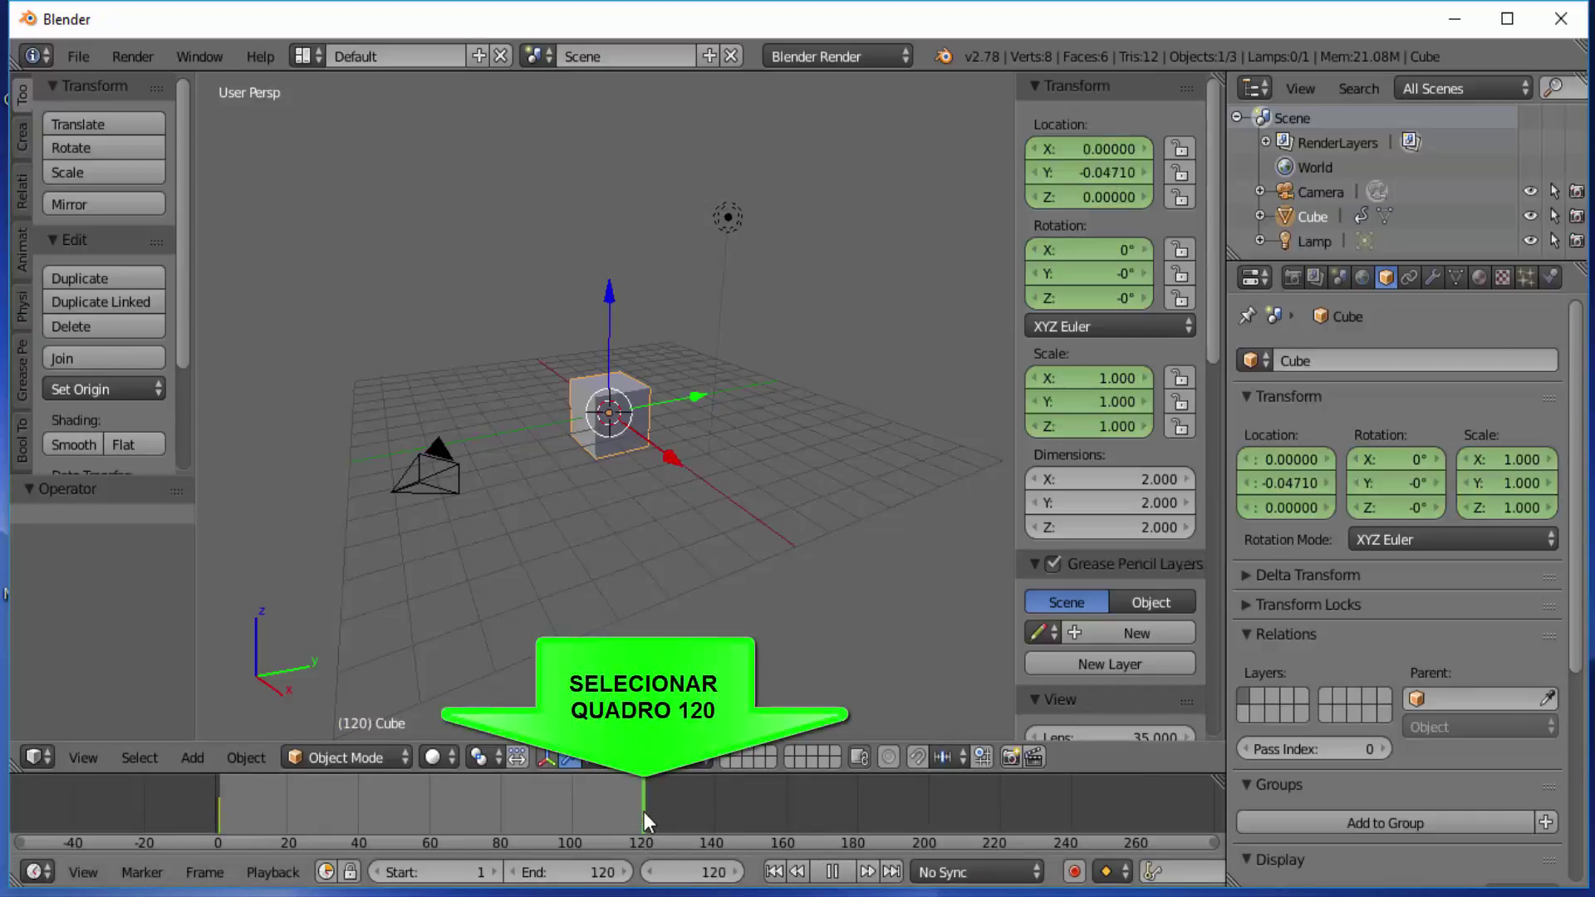
{"action": "left_click_drag", "start_coordinate": [676, 457], "coordinate": [805, 536]}
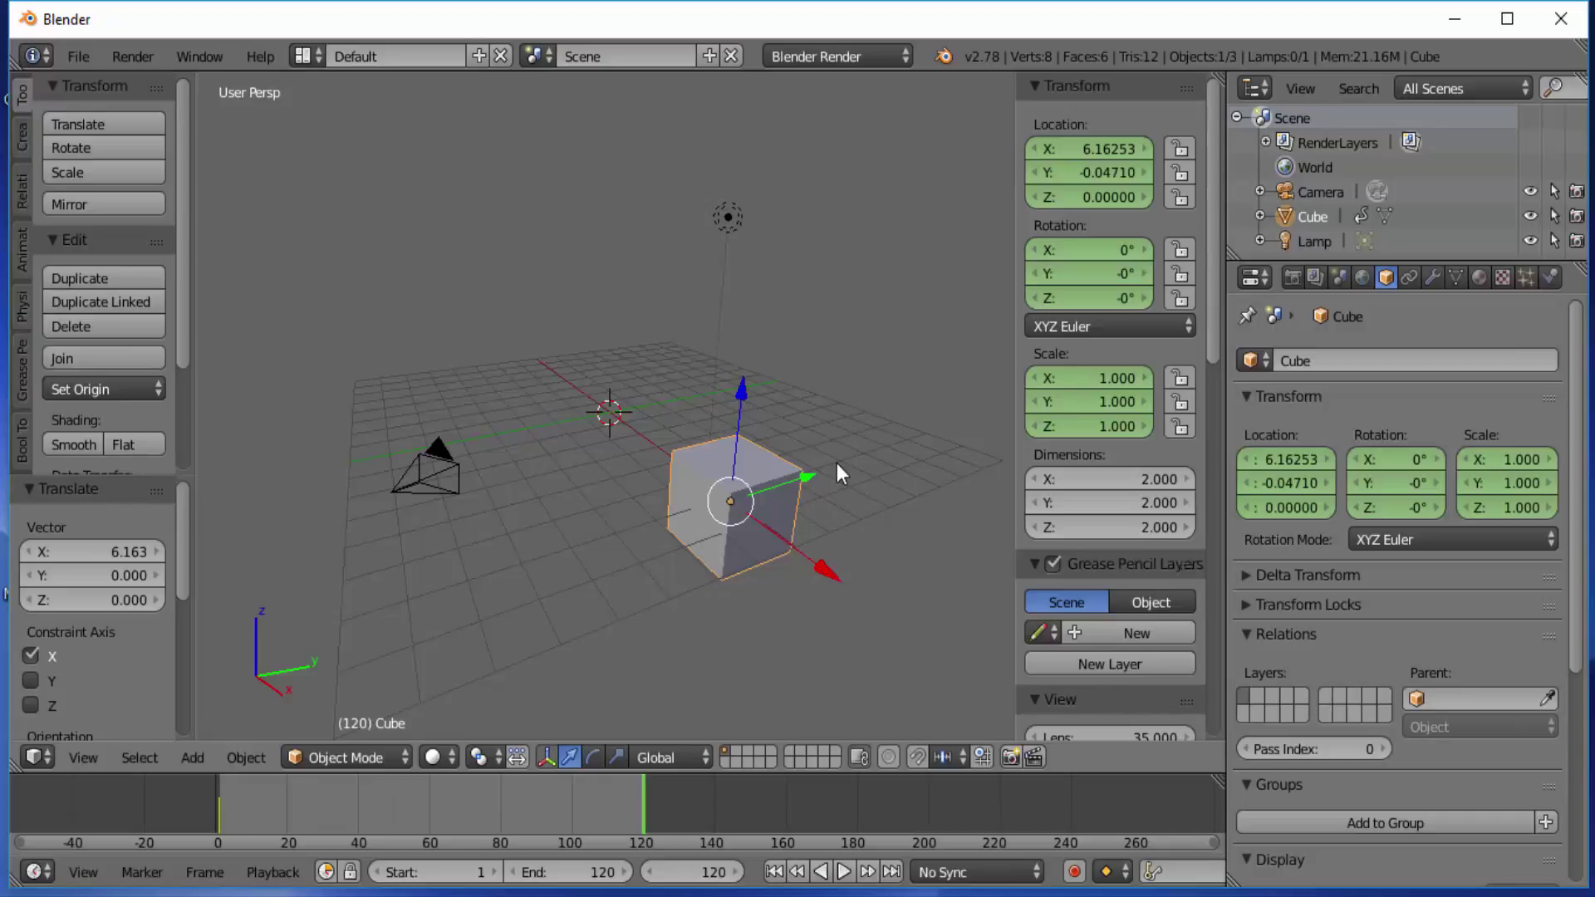
{"action": "right_click", "coordinate": [1079, 167]}
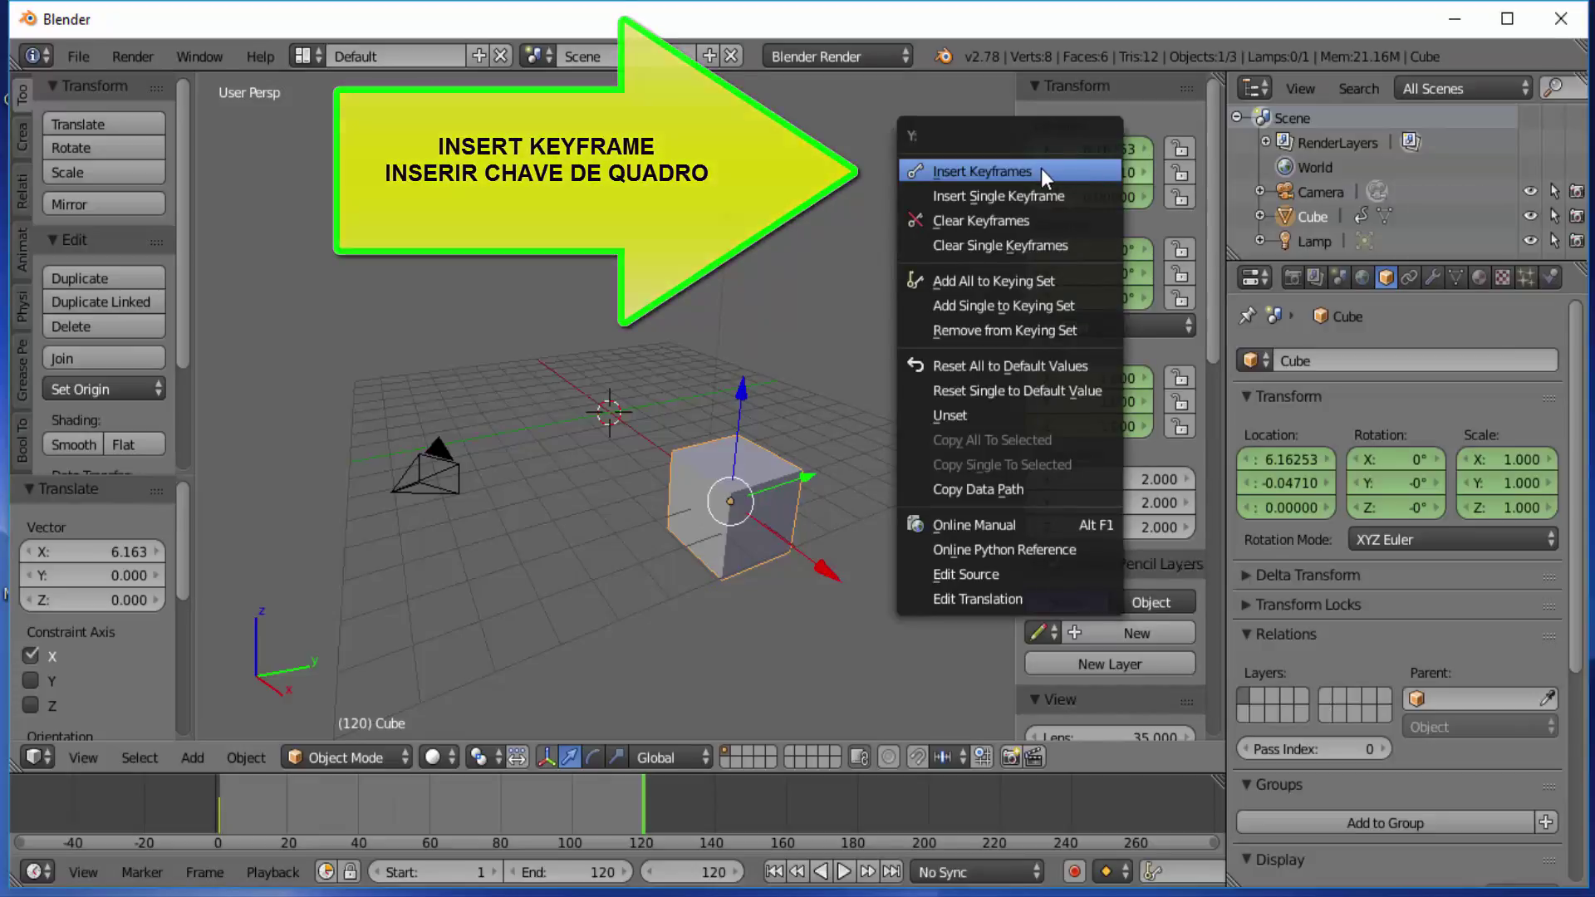
{"action": "left_click", "coordinate": [1040, 169]}
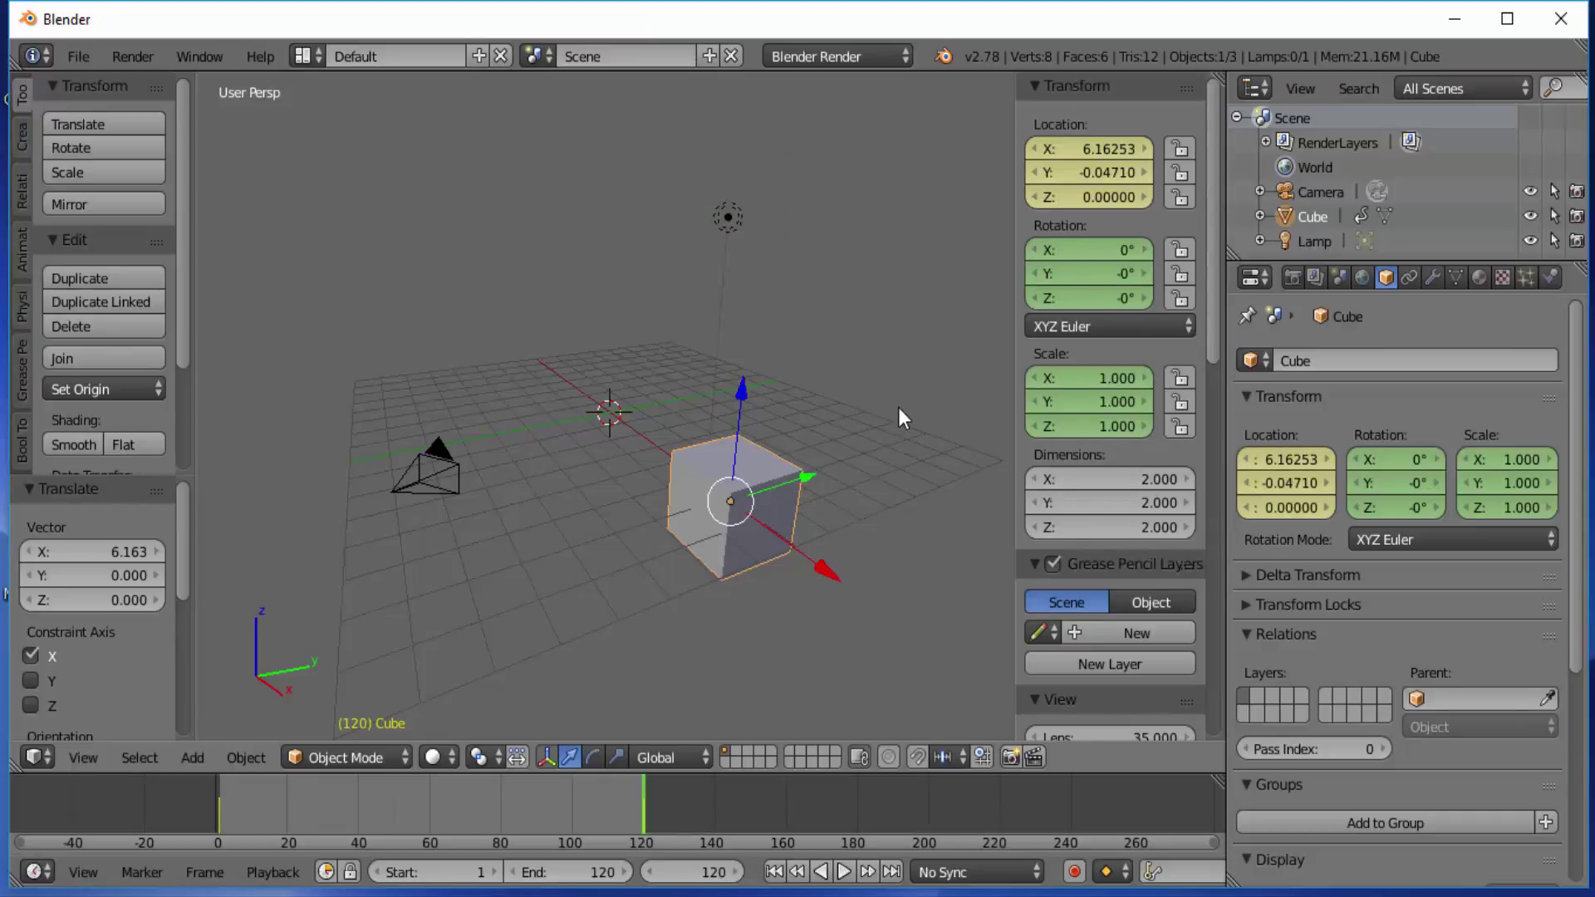
Rotate the cube about 495.6° around the X axis and insert keyframes on its Rotation channels at frame 120
{"action": "key", "text": "r"}
{"action": "key", "text": "x"}
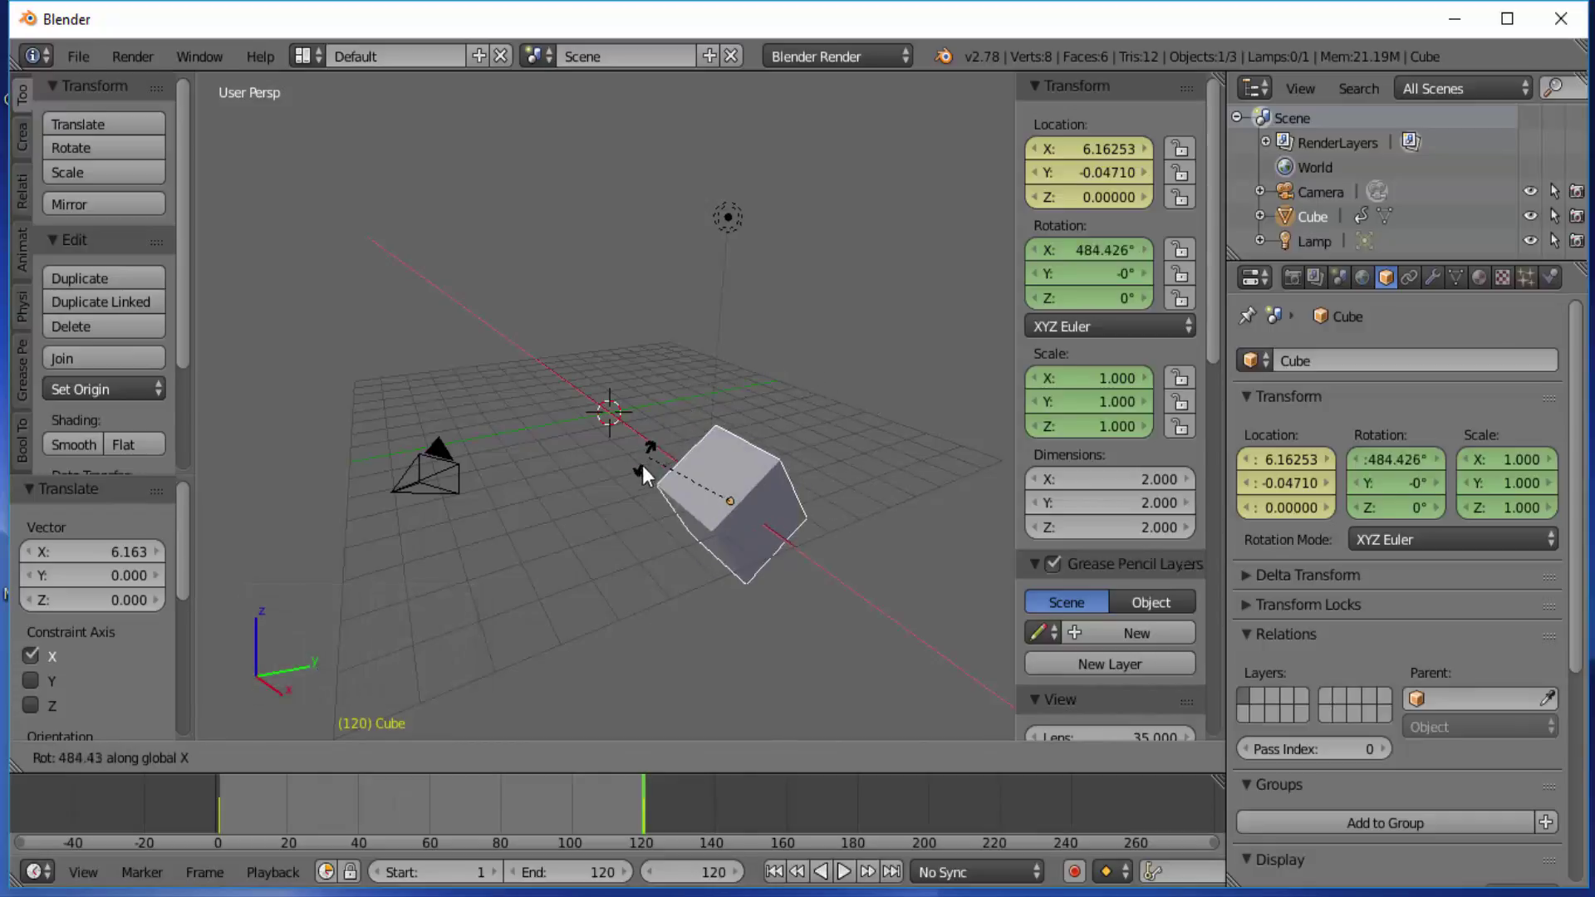
{"action": "left_click", "coordinate": [666, 452]}
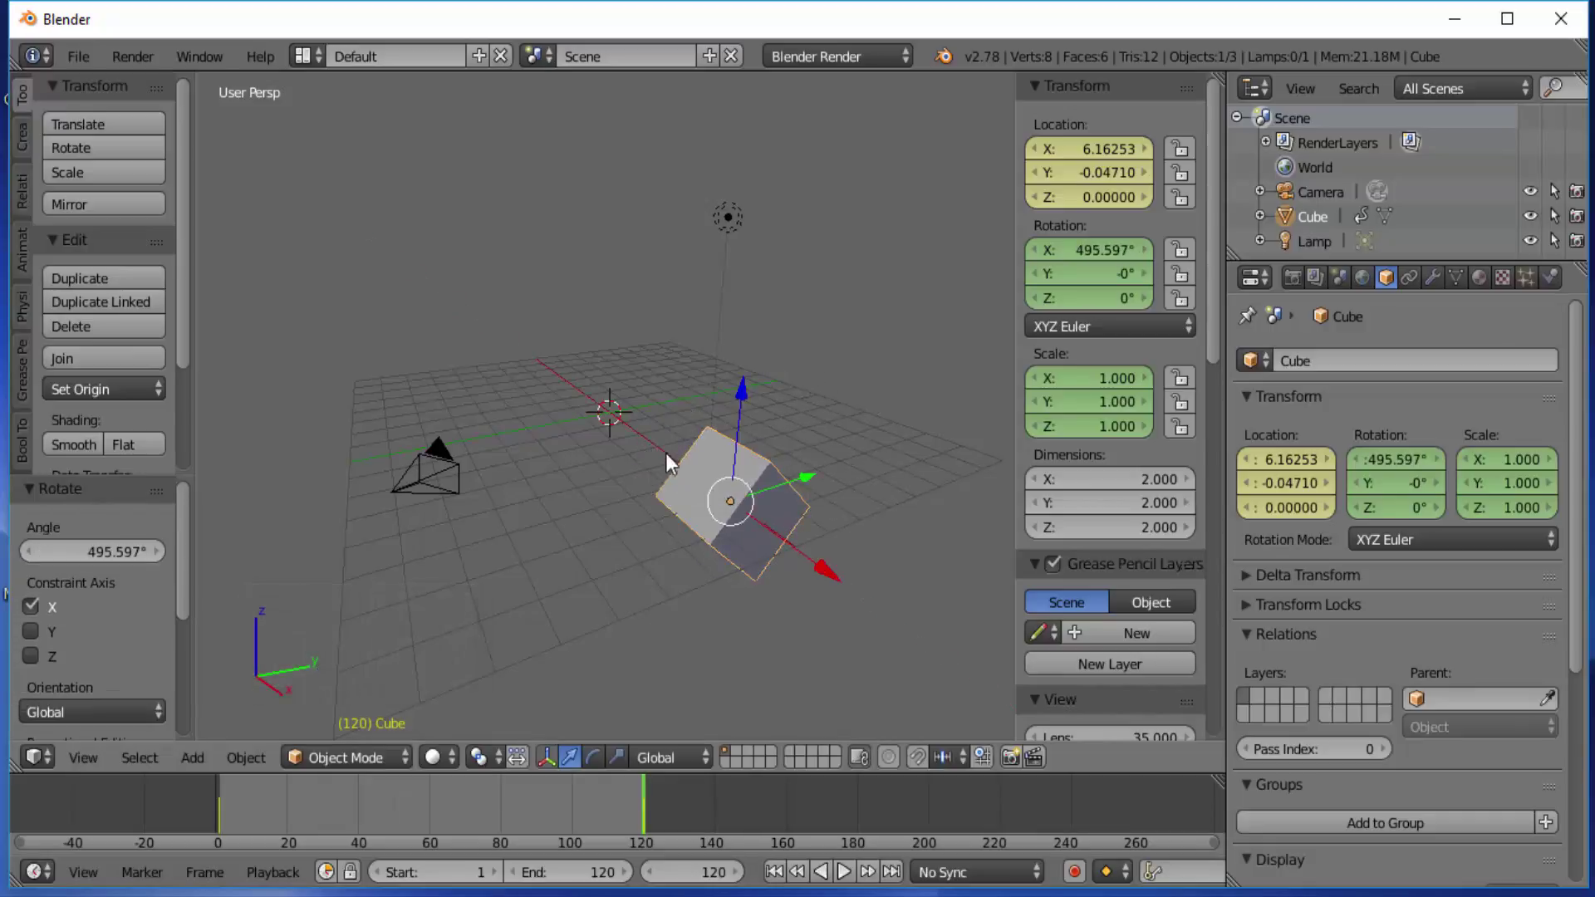
{"action": "right_click", "coordinate": [1081, 267]}
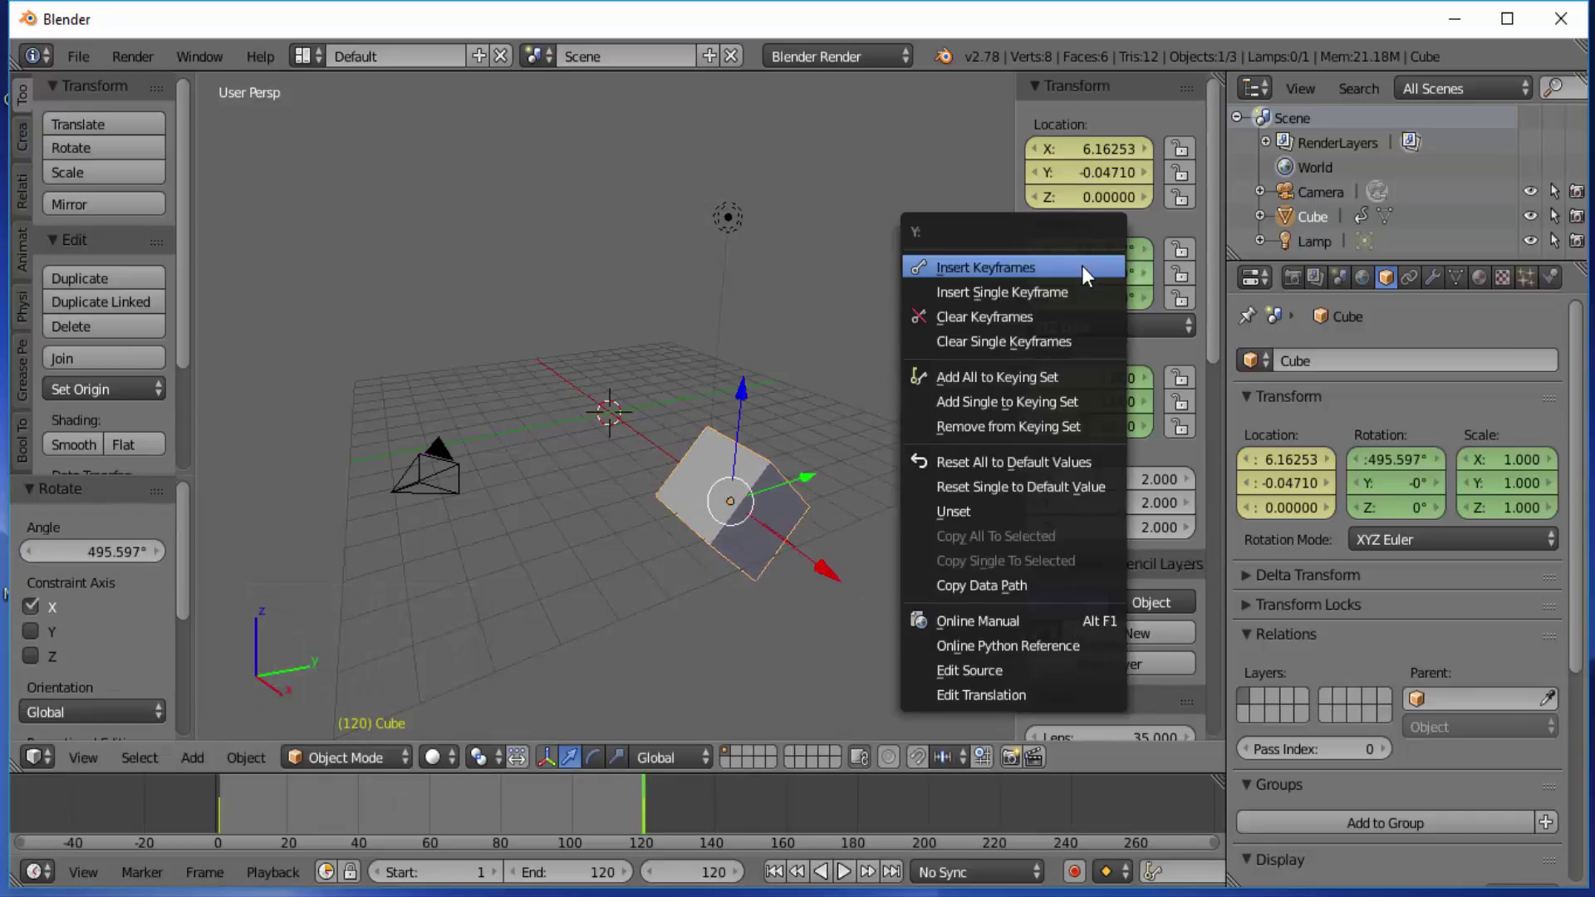
{"action": "left_click", "coordinate": [993, 269]}
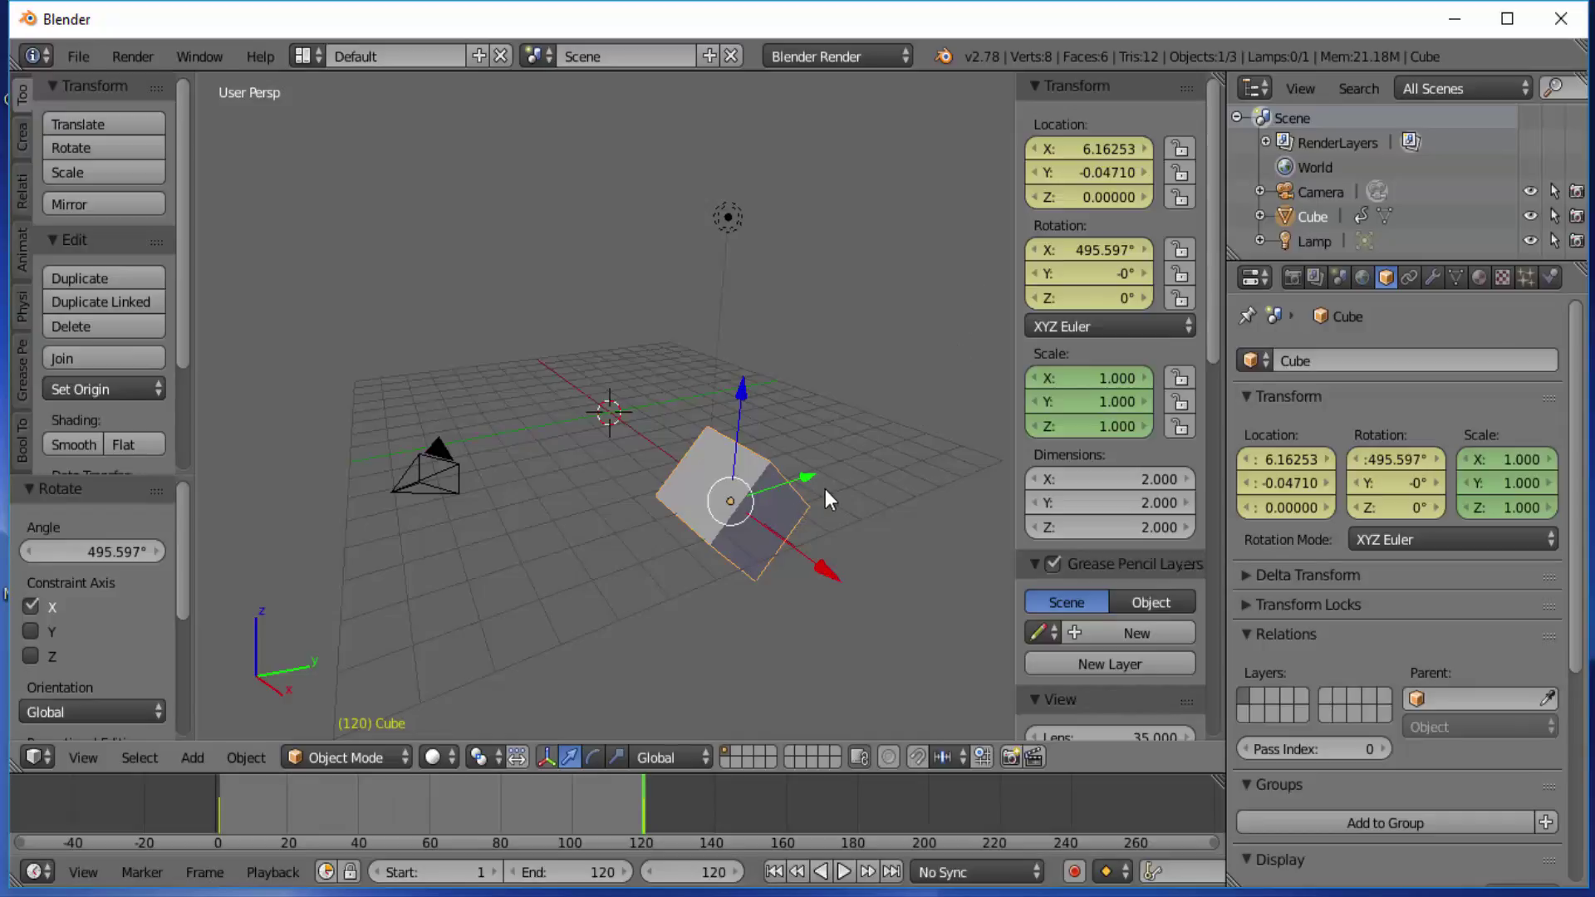
Scale the cube uniformly to about 2.121 and insert keyframes on its Scale channels at frame 120
{"action": "key", "text": "s"}
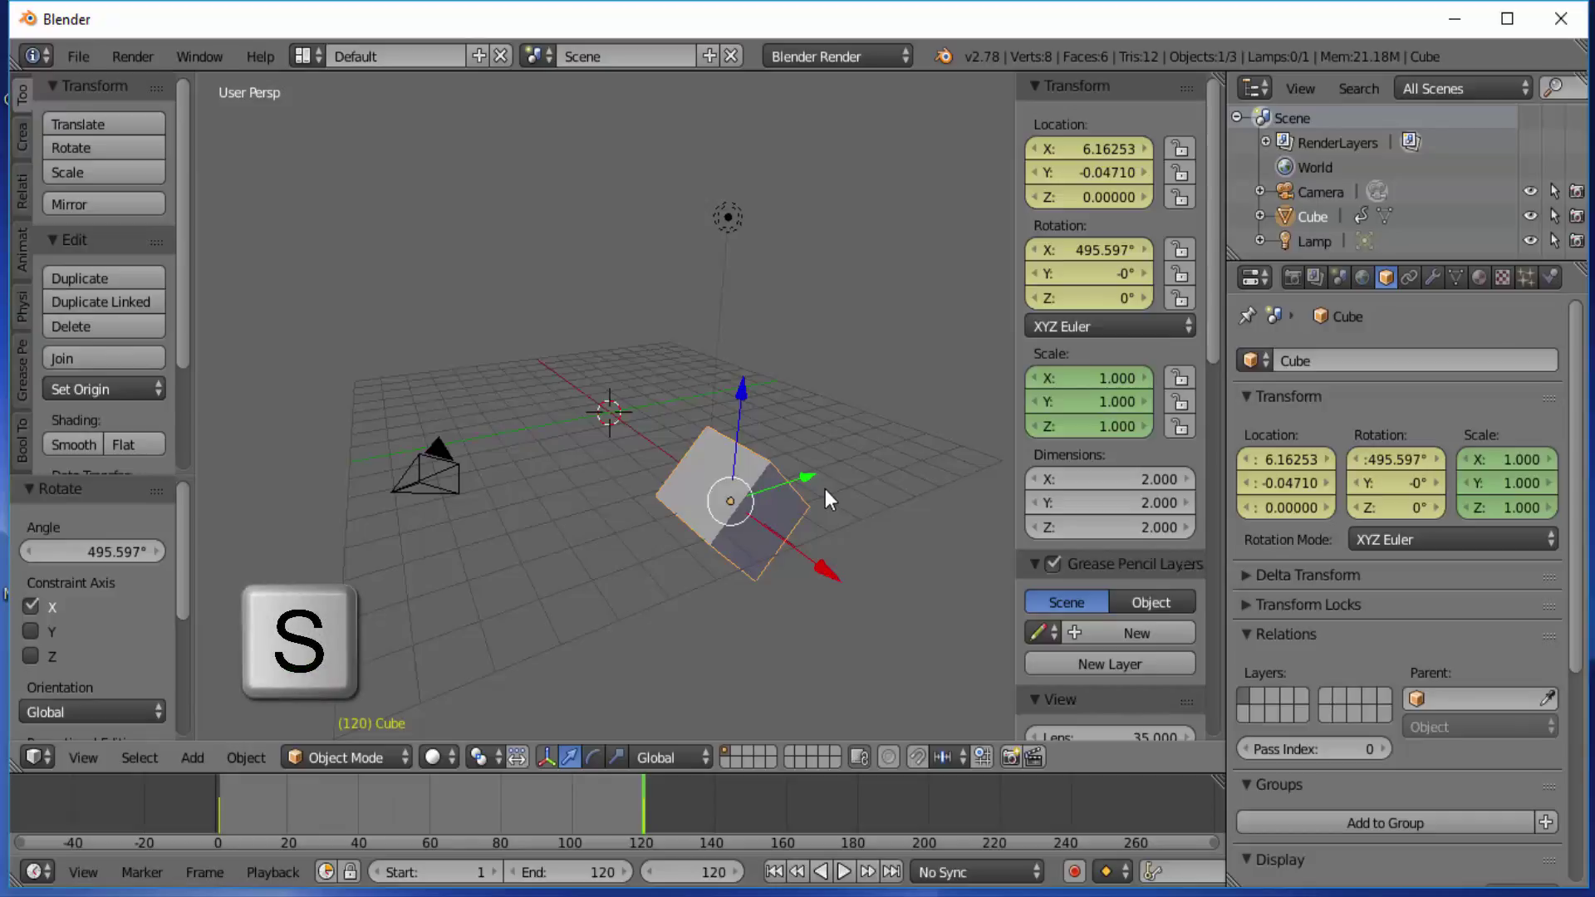
{"action": "left_click", "coordinate": [906, 436]}
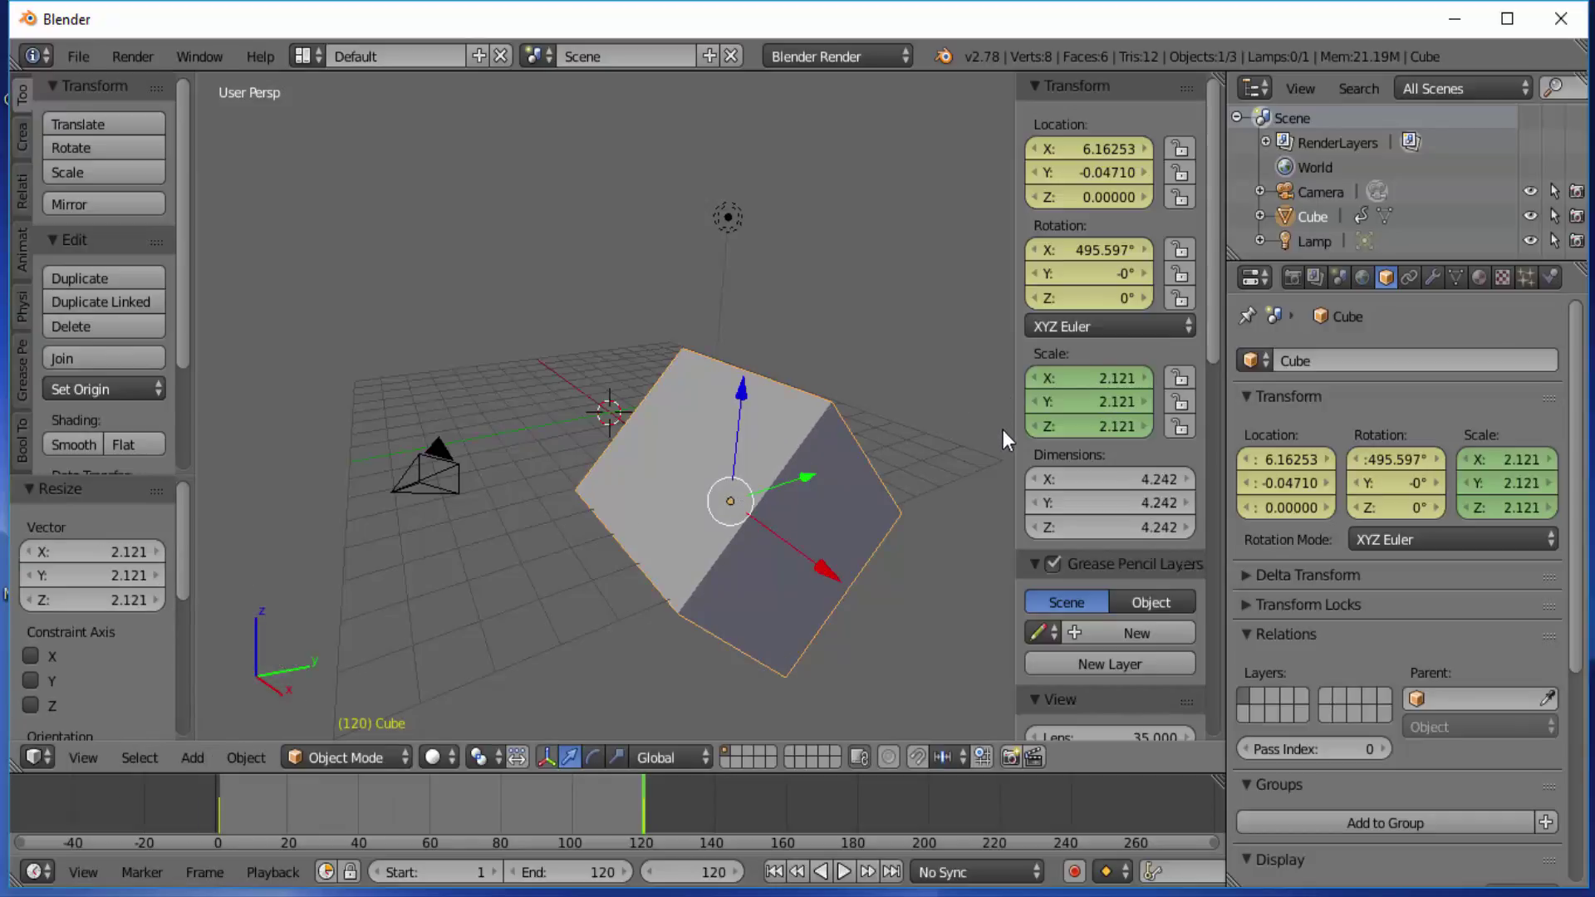
{"action": "right_click", "coordinate": [1074, 402]}
{"action": "left_click", "coordinate": [1039, 401]}
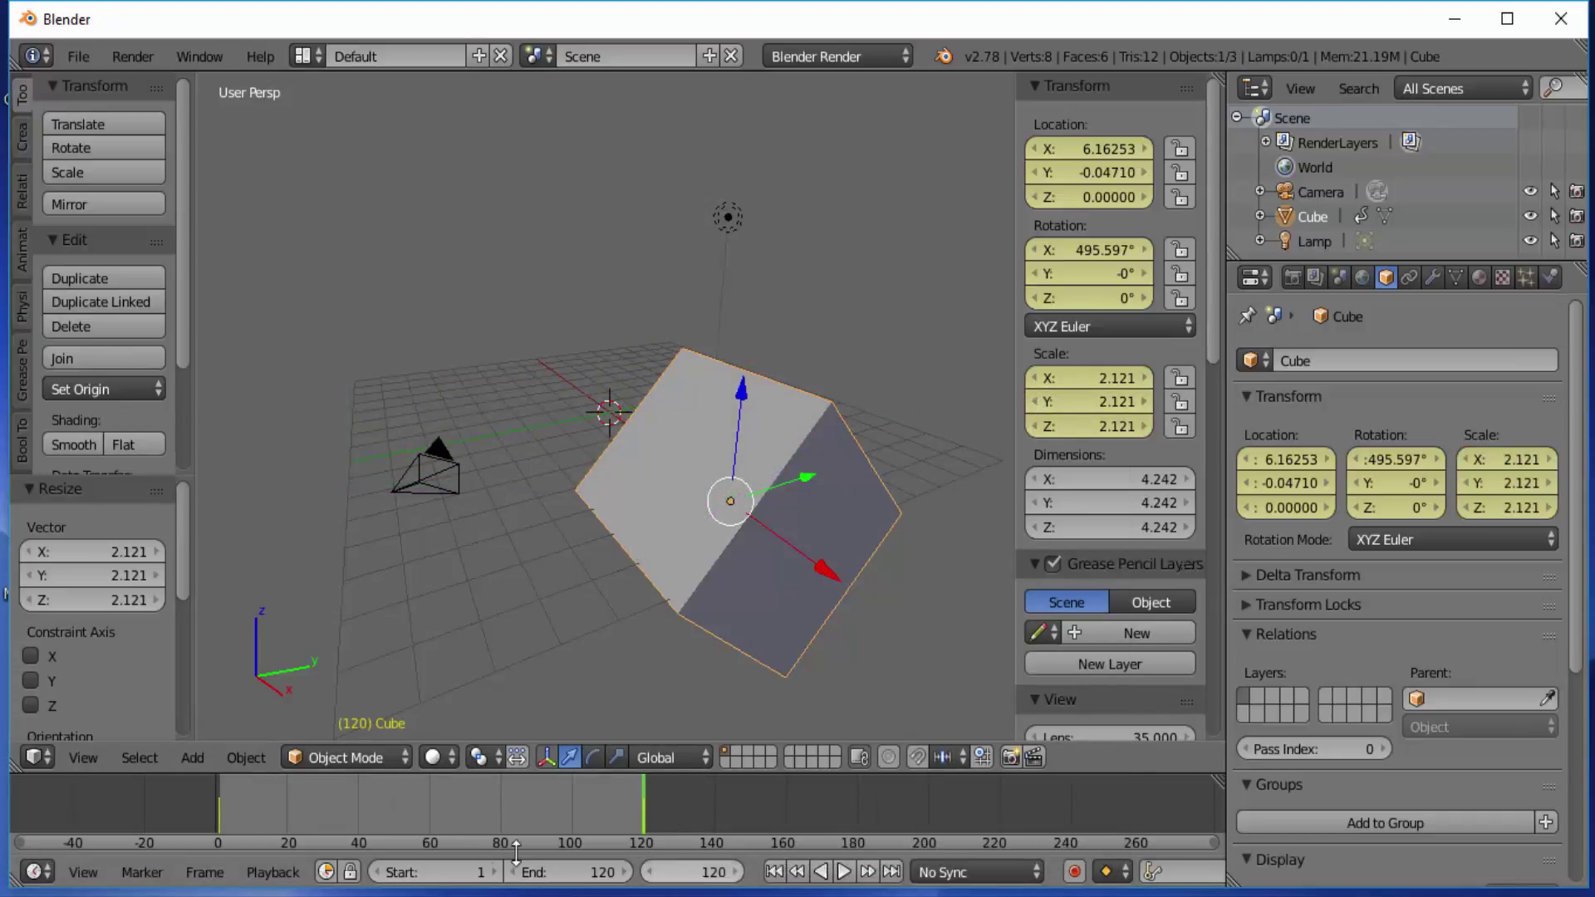
Play the cube's animation from frame 1 and stop it near the end of the range
{"action": "left_click", "coordinate": [215, 825]}
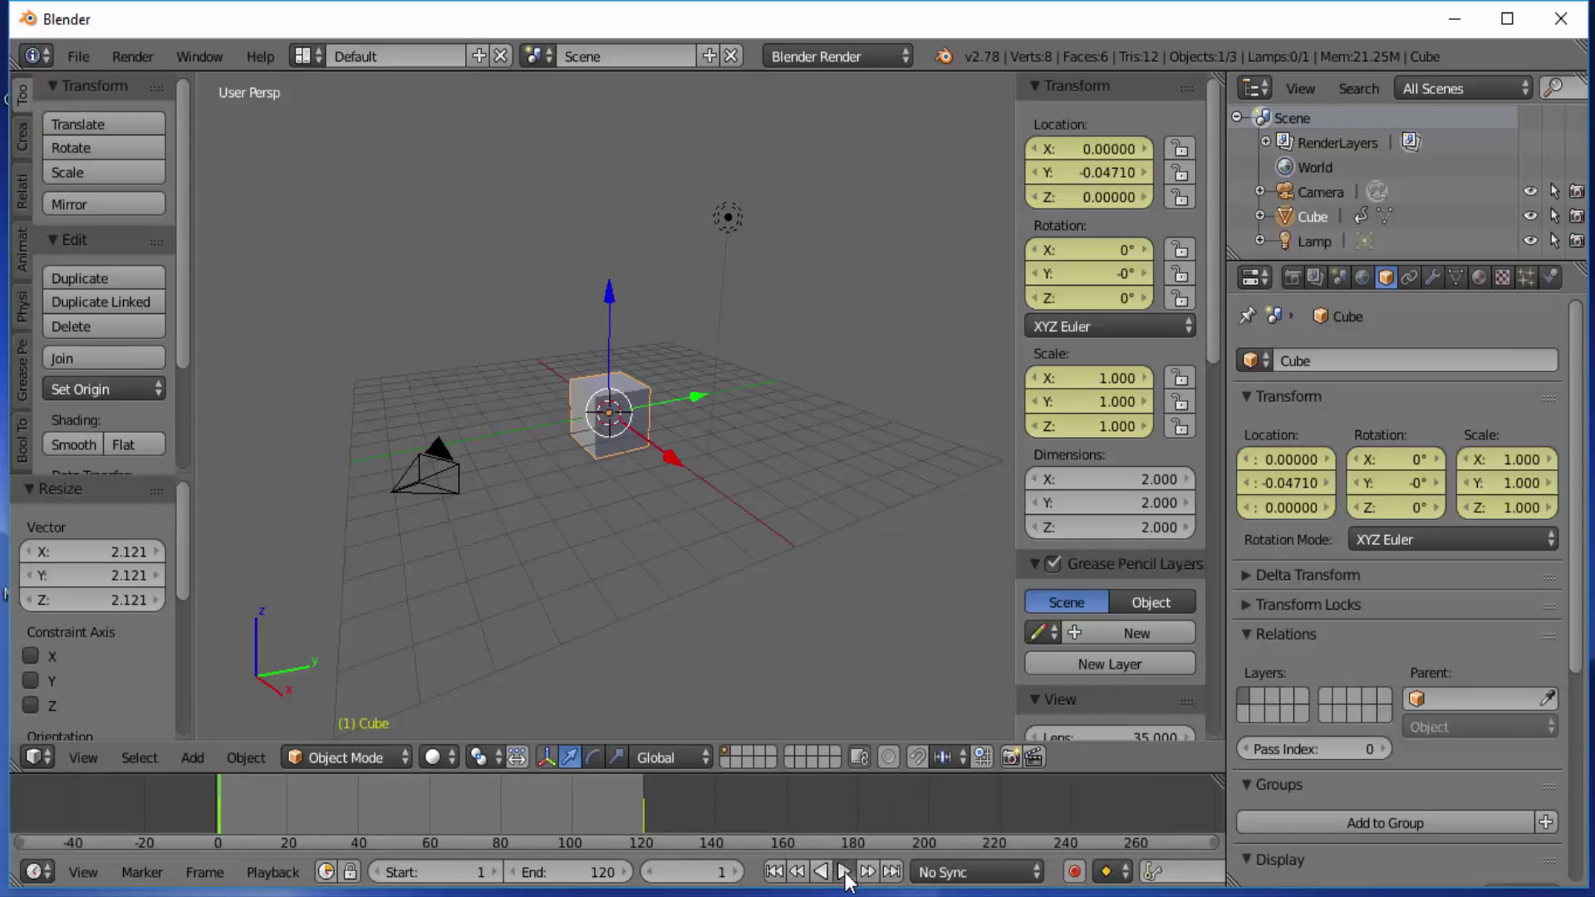
{"action": "left_click", "coordinate": [845, 873]}
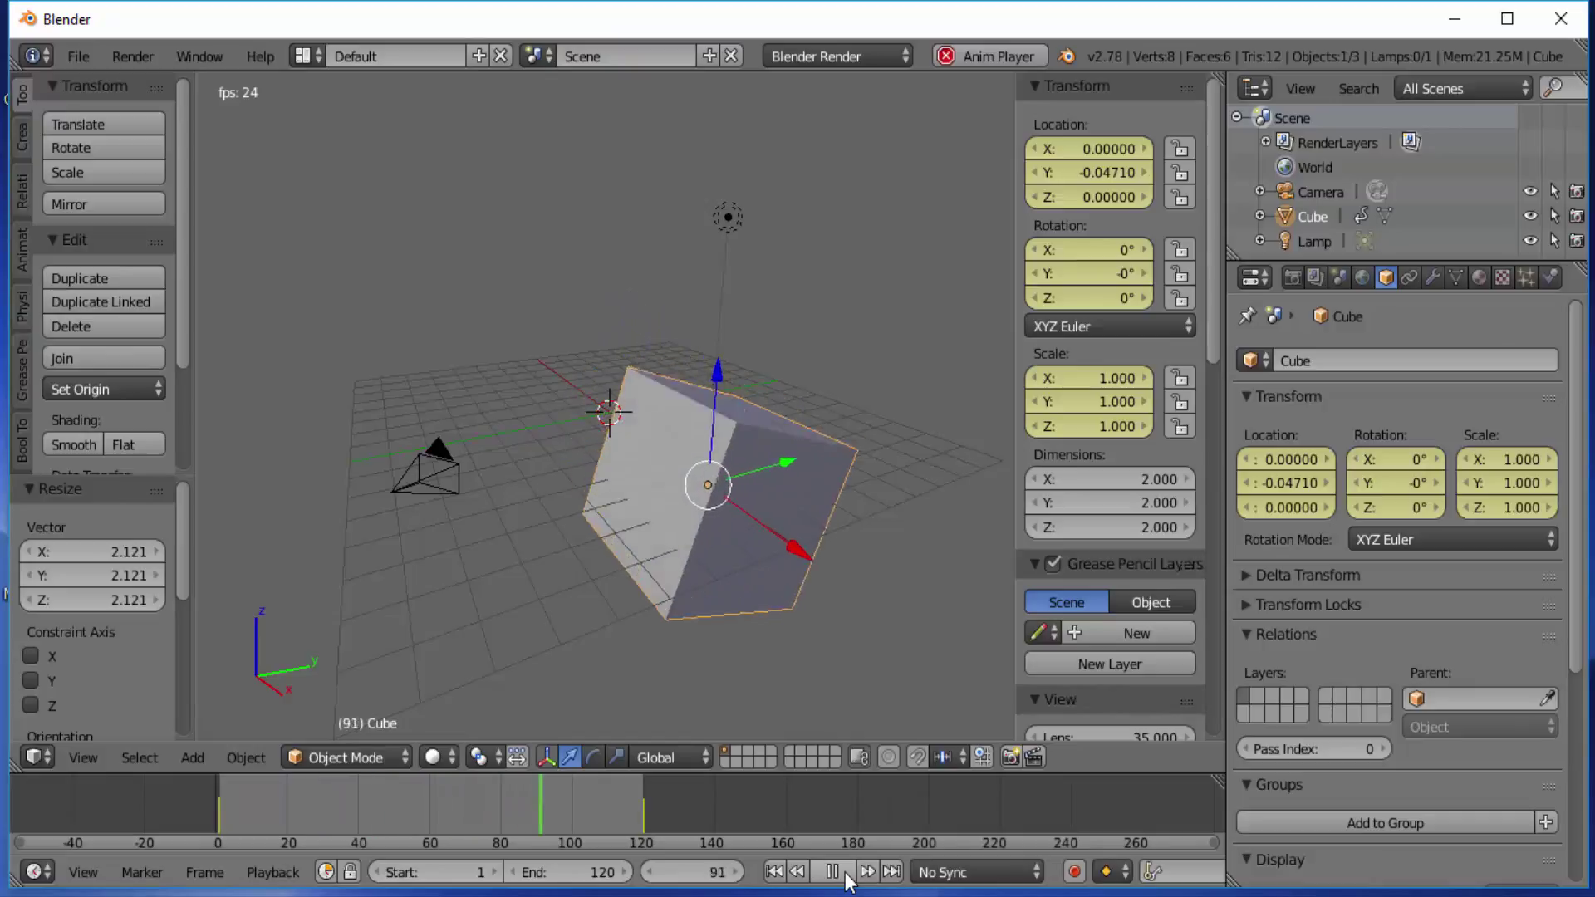
{"action": "left_click", "coordinate": [845, 872]}
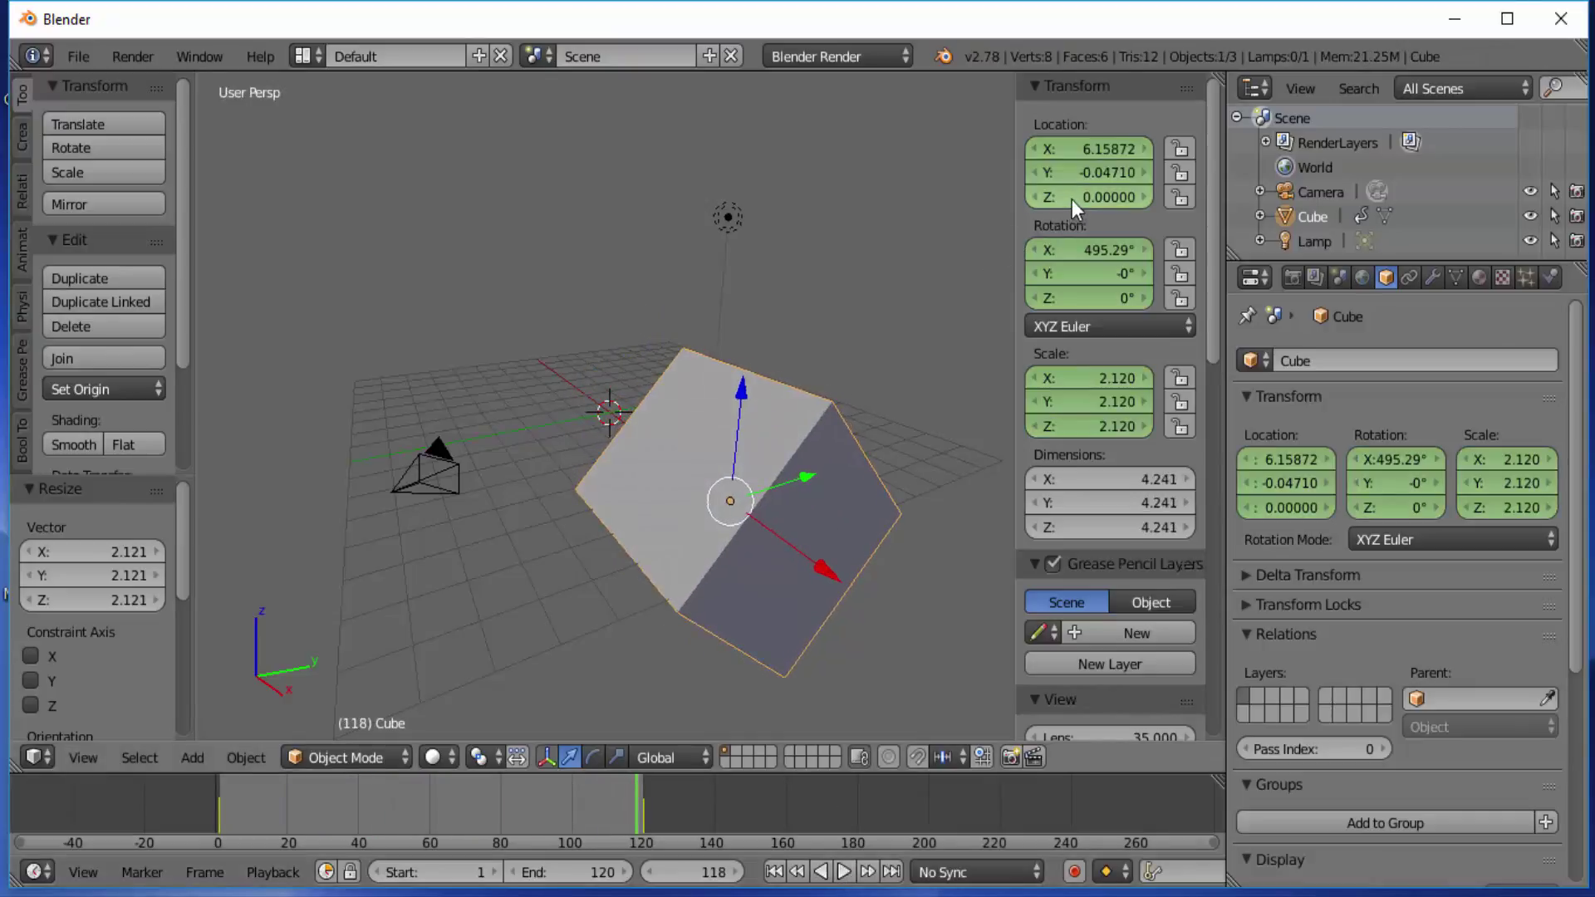
Delete the cube's Scale, Rotation and Location keyframes at frame 120
{"action": "left_click", "coordinate": [644, 814]}
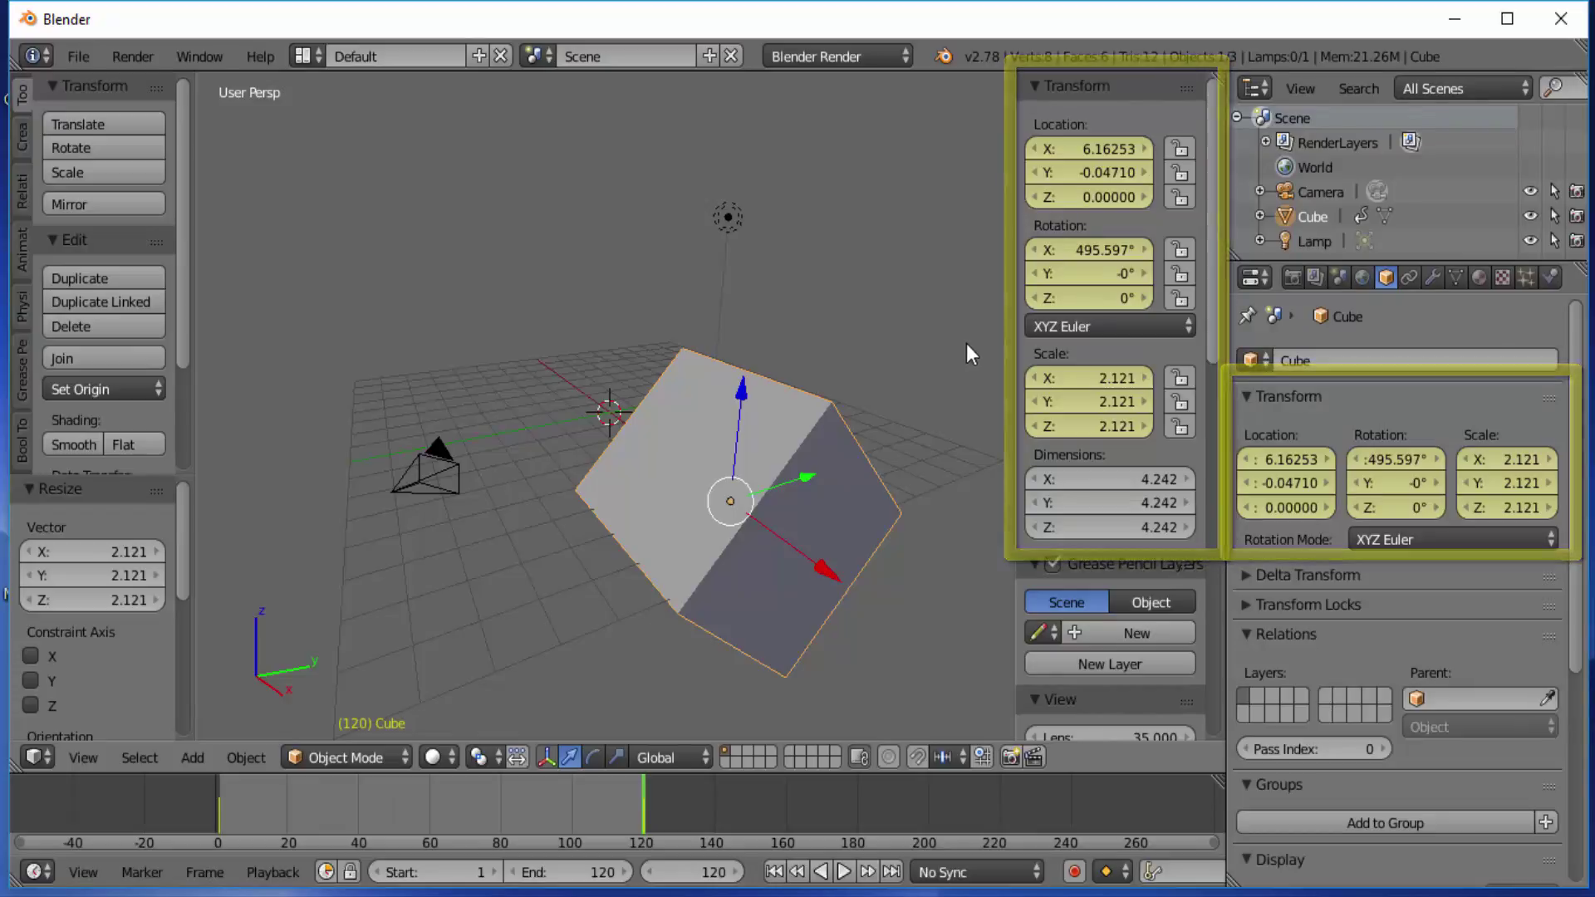
{"action": "right_click", "coordinate": [1045, 395]}
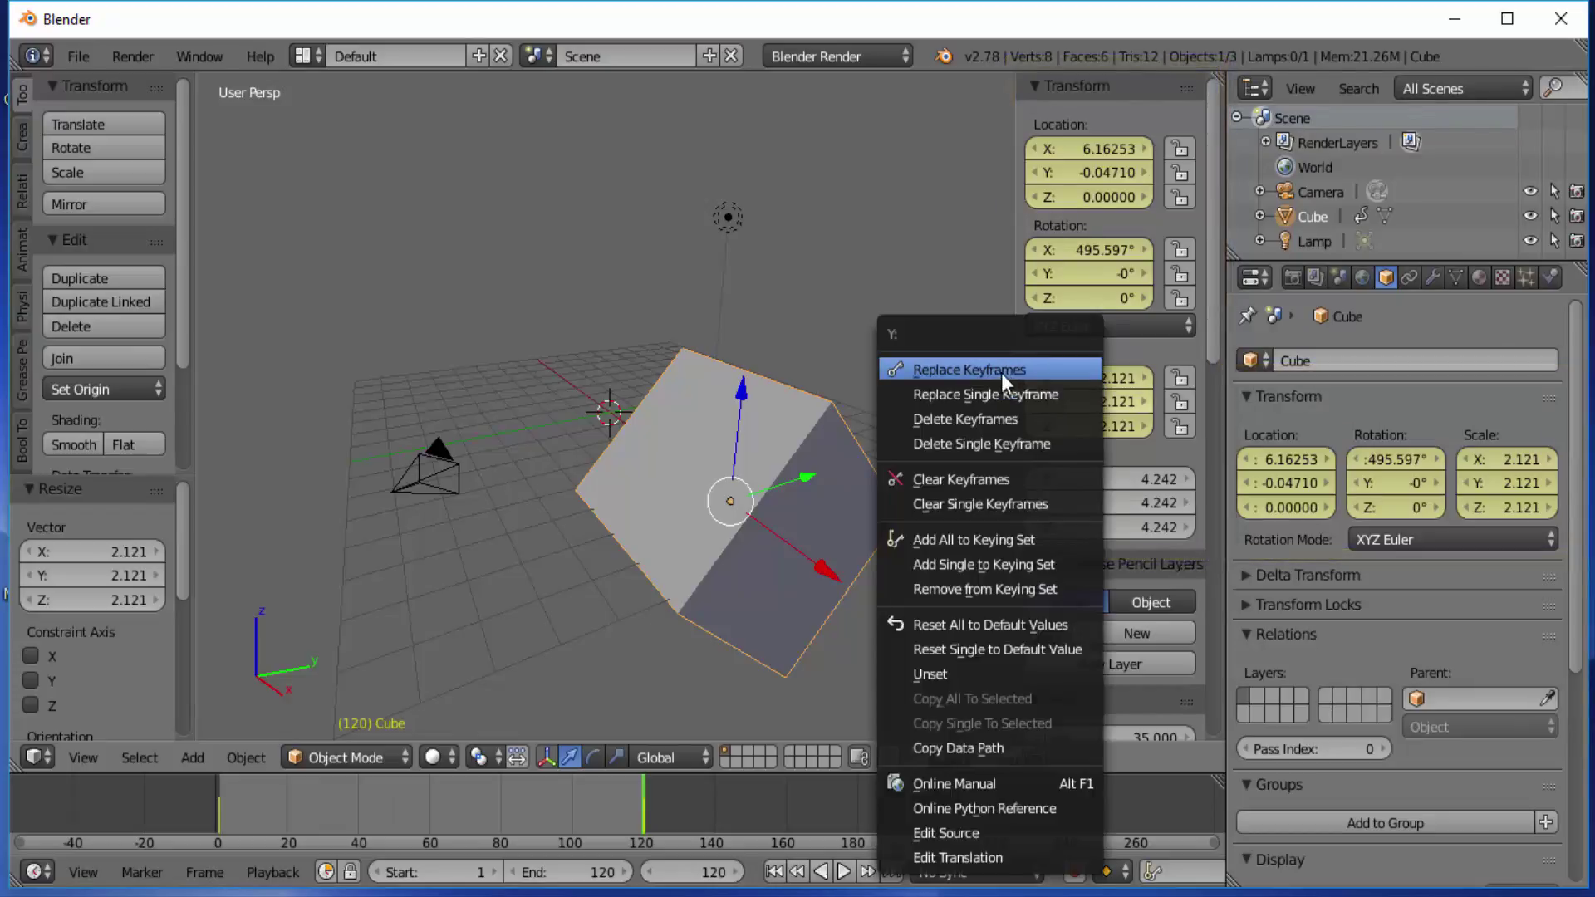
{"action": "left_click", "coordinate": [983, 417]}
{"action": "right_click", "coordinate": [1066, 276]}
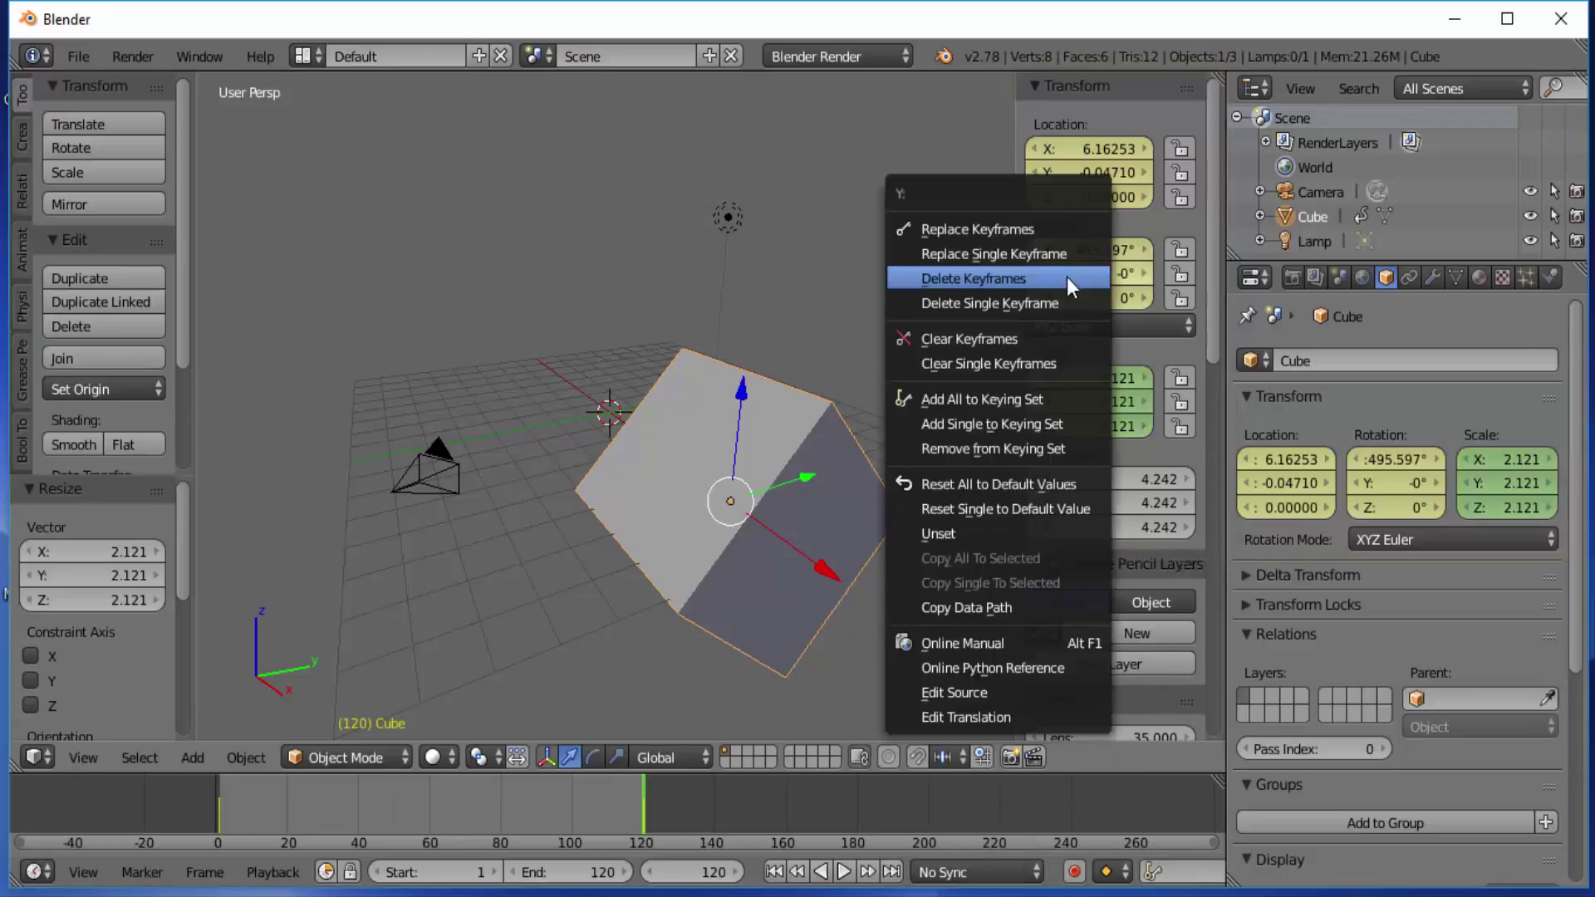
{"action": "left_click", "coordinate": [1044, 278]}
{"action": "right_click", "coordinate": [1098, 151]}
{"action": "left_click", "coordinate": [1088, 153]}
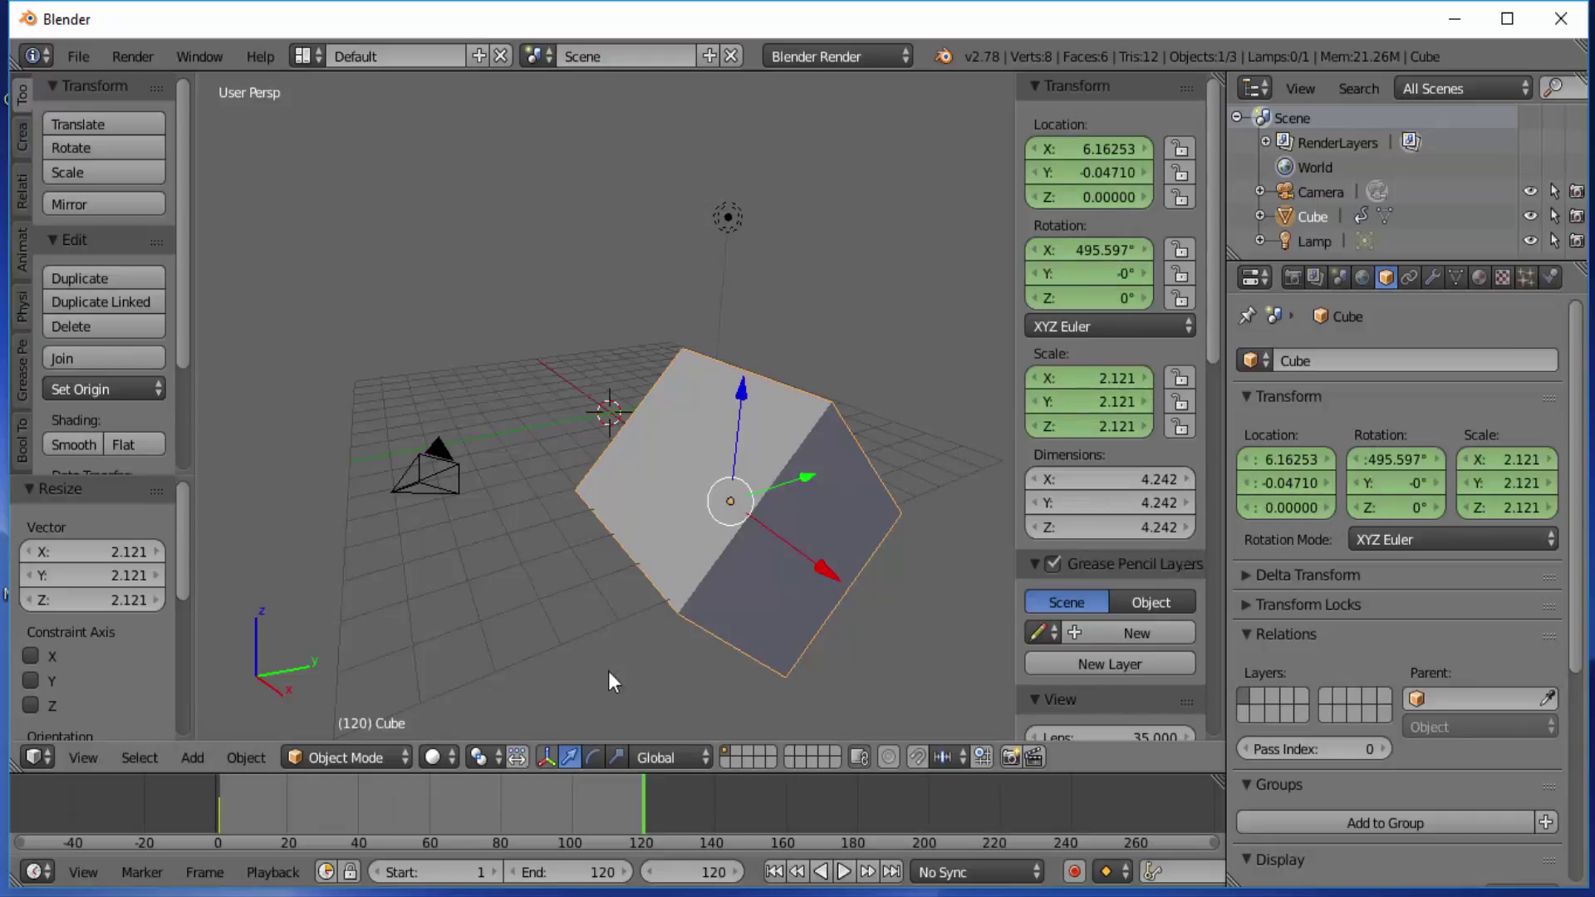
Delete the cube's Location, Rotation and Scale keyframes at frame 1
{"action": "left_click", "coordinate": [220, 818]}
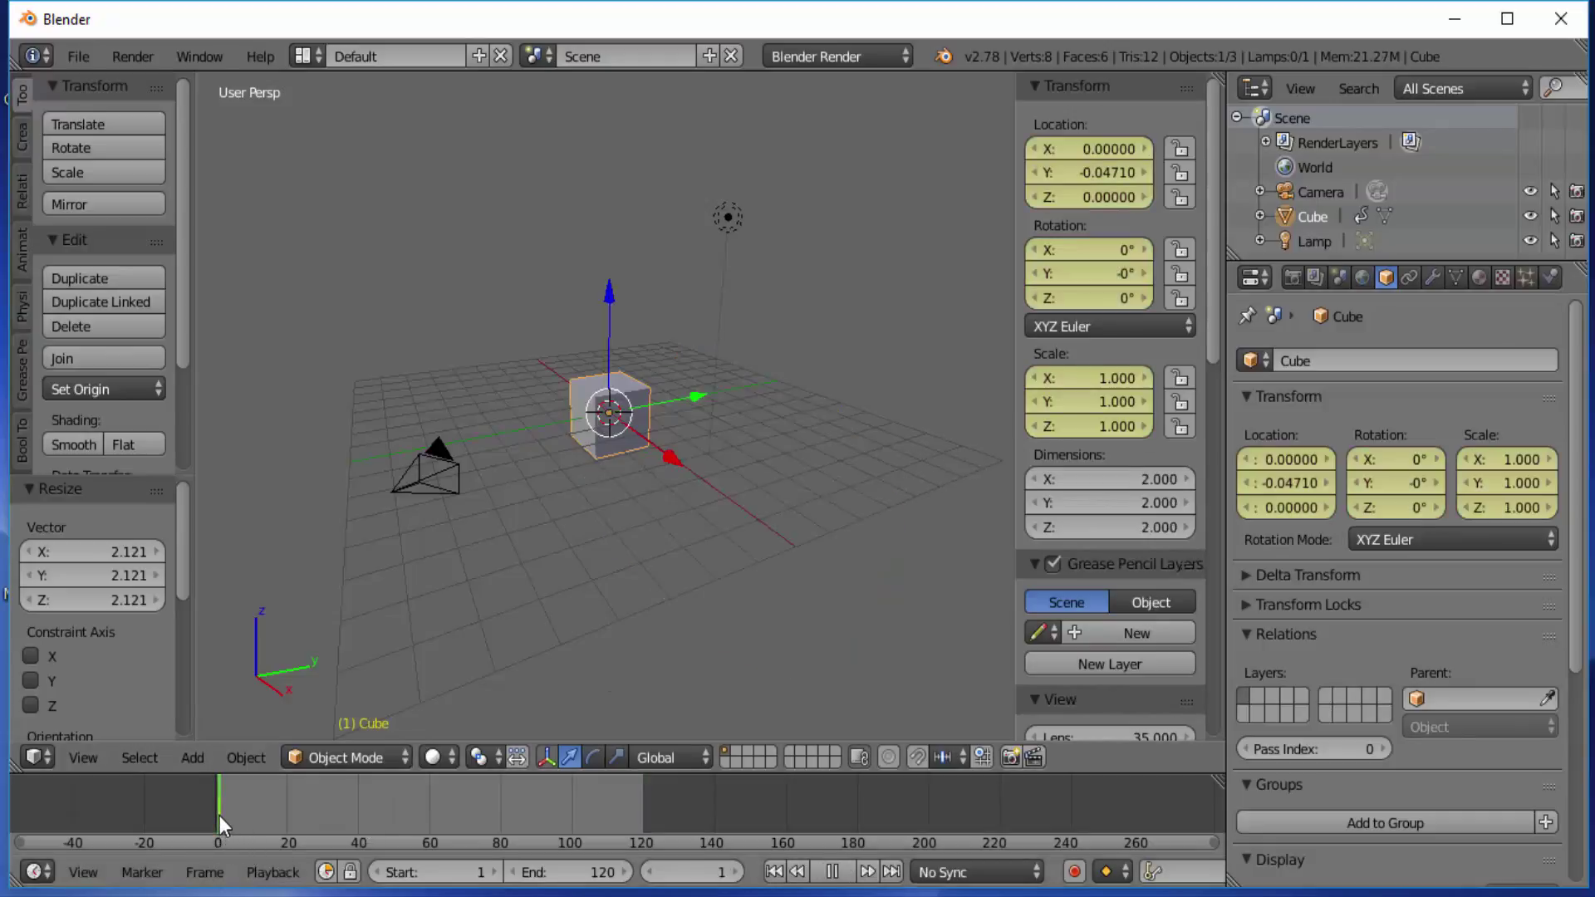
{"action": "right_click", "coordinate": [1132, 162]}
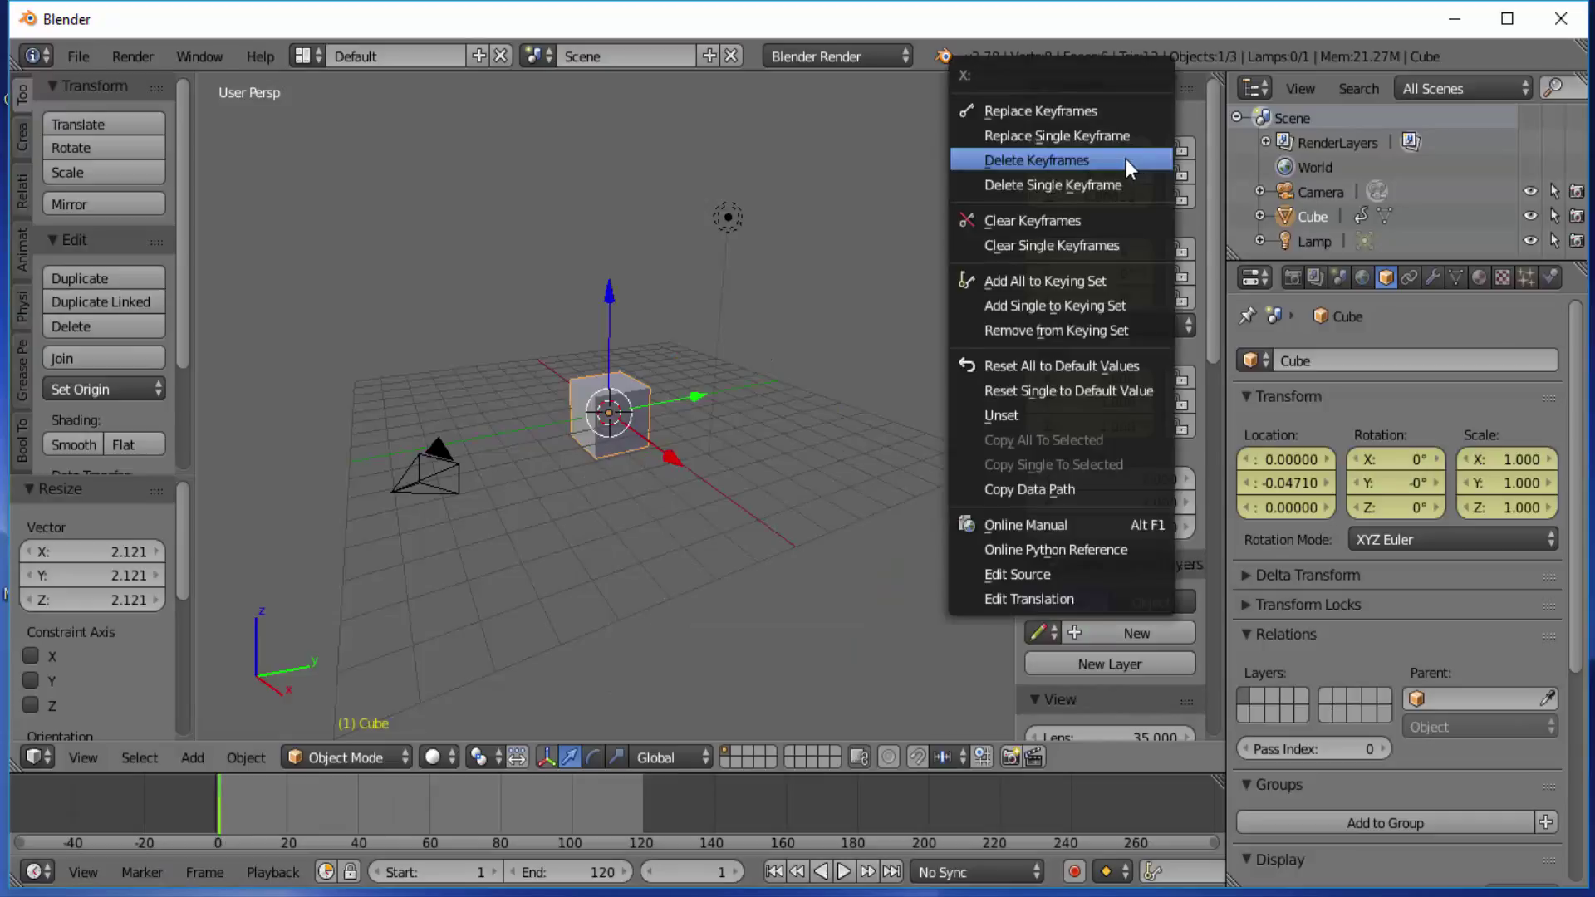
{"action": "left_click", "coordinate": [1125, 160]}
{"action": "right_click", "coordinate": [1056, 274]}
{"action": "left_click", "coordinate": [1054, 276]}
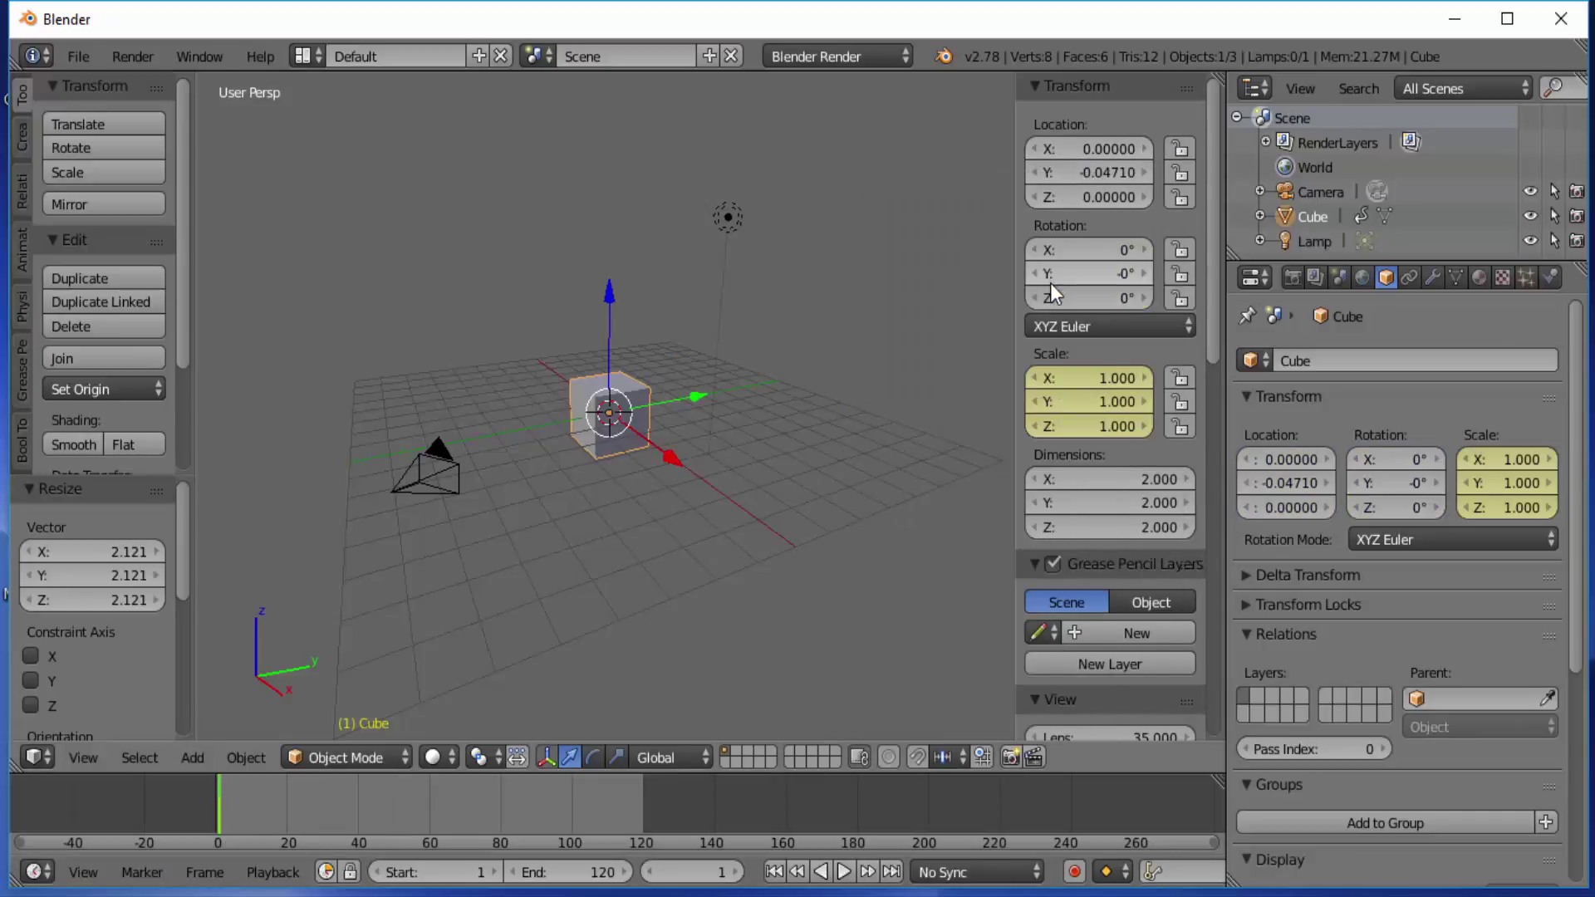
{"action": "right_click", "coordinate": [1071, 382]}
{"action": "left_click", "coordinate": [1067, 385]}
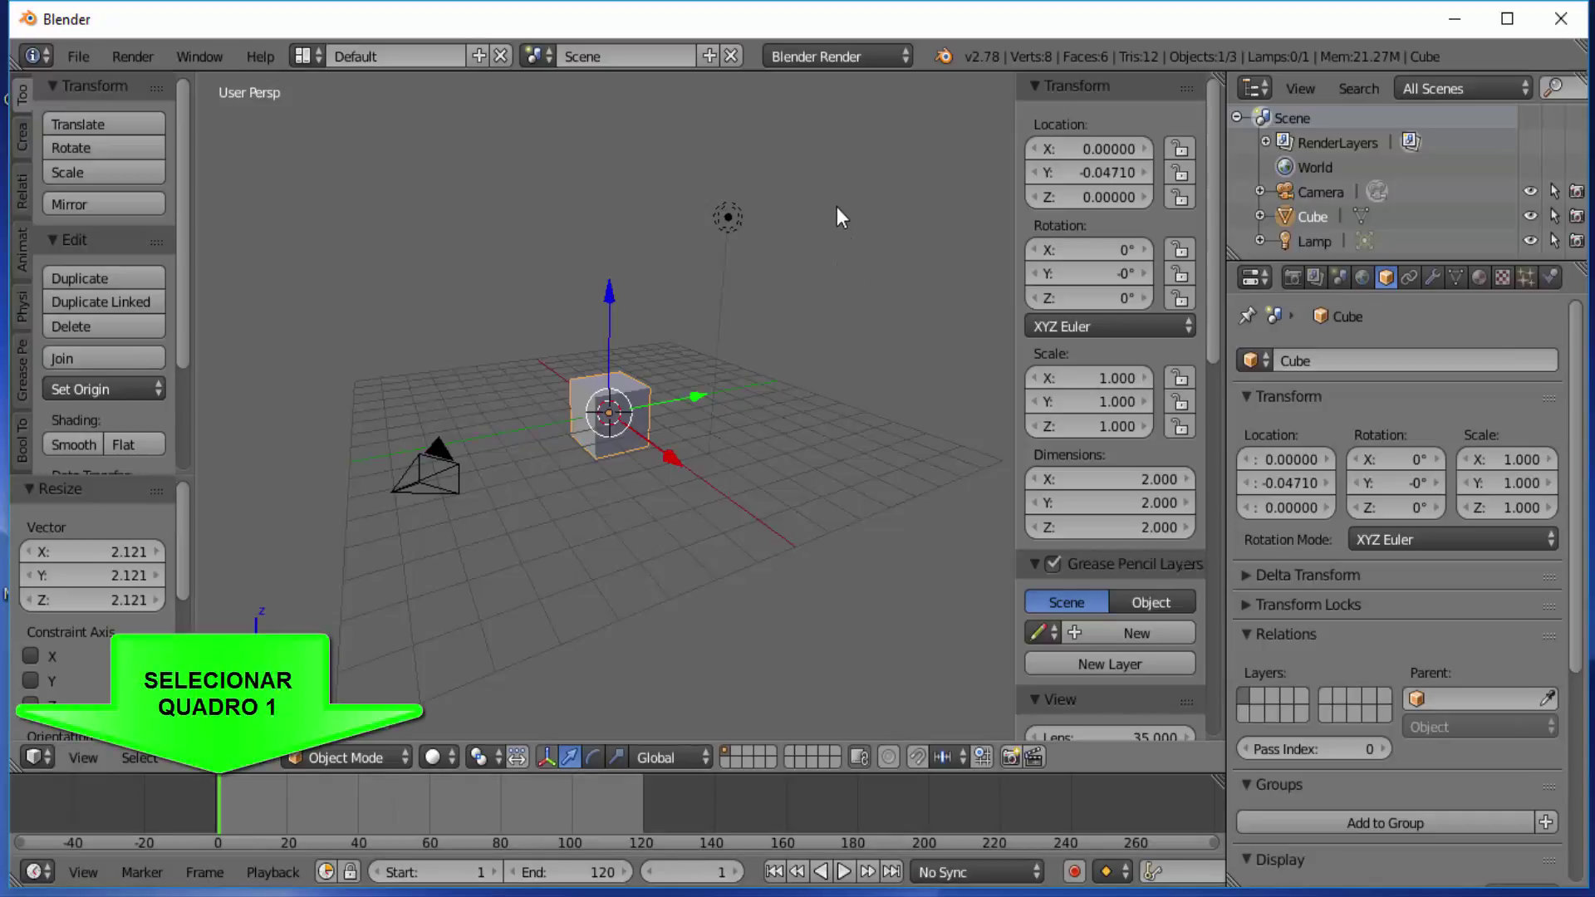
Insert a combined LocRotScale keyframe on the cube at frame 1
{"action": "key", "text": "i"}
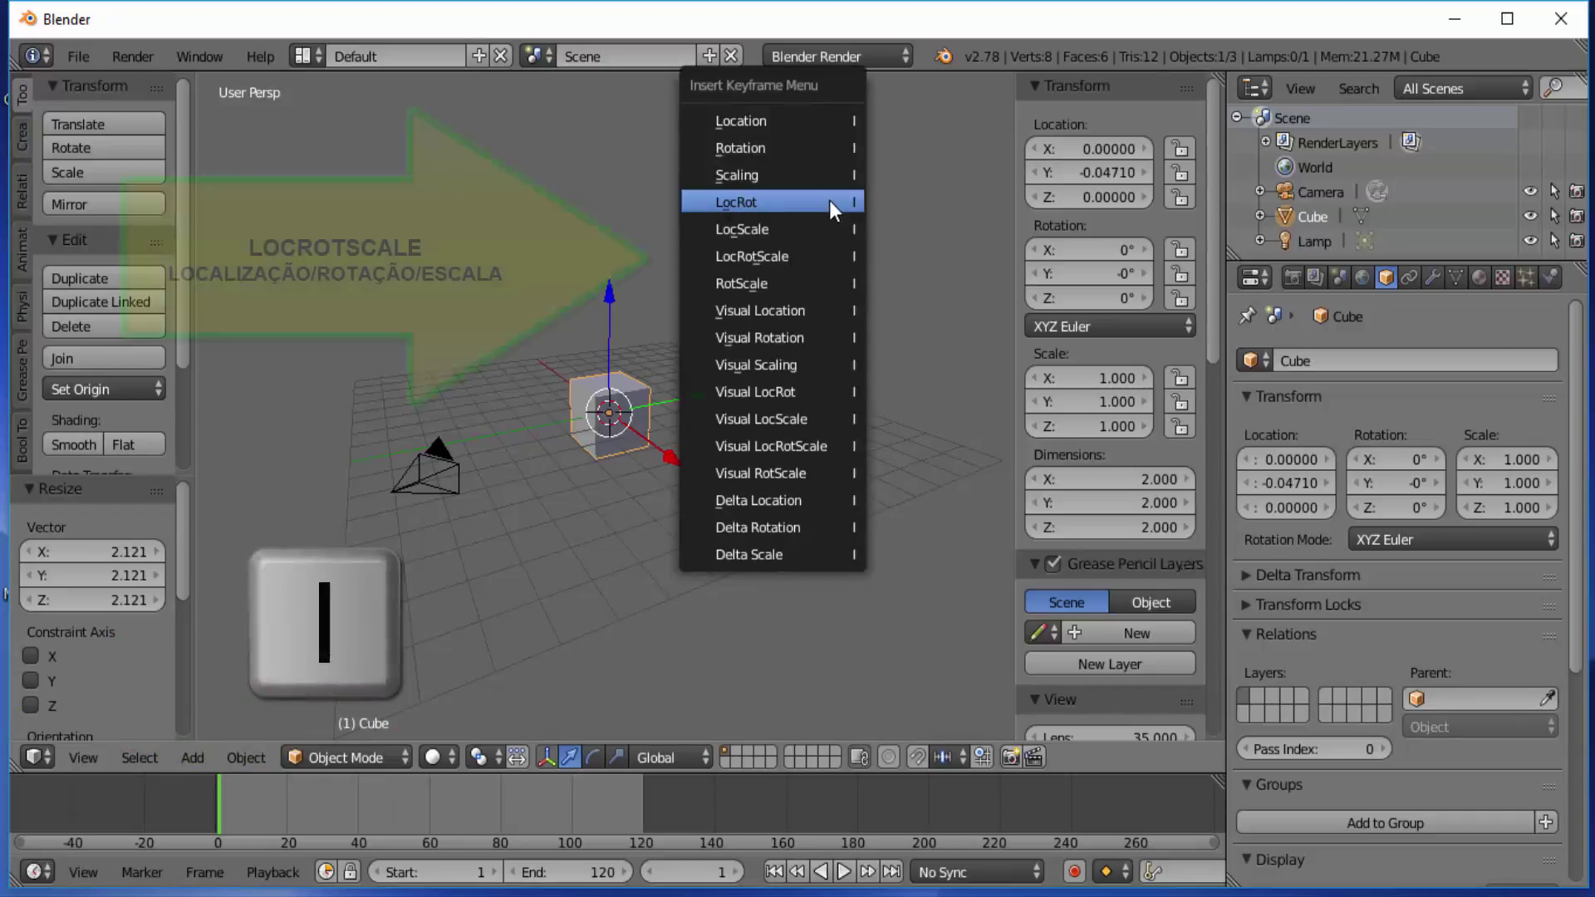
{"action": "left_click", "coordinate": [794, 256]}
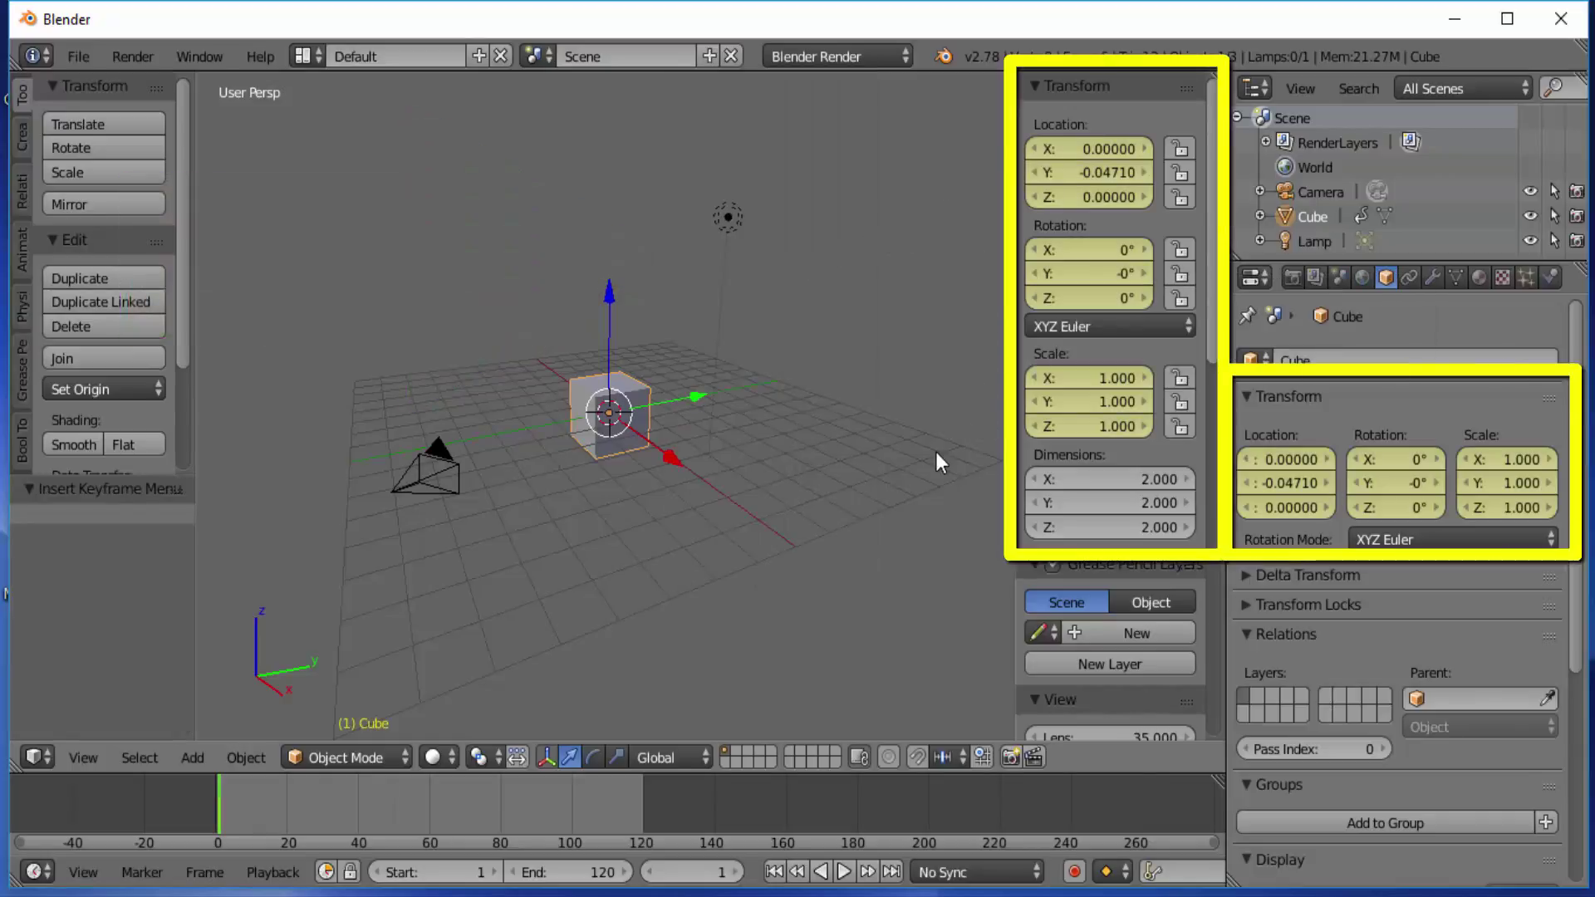
At frame 119, raise the cube along Z to about 6.37 and rotate it about -715.6° around the Z axis
{"action": "left_click", "coordinate": [642, 804]}
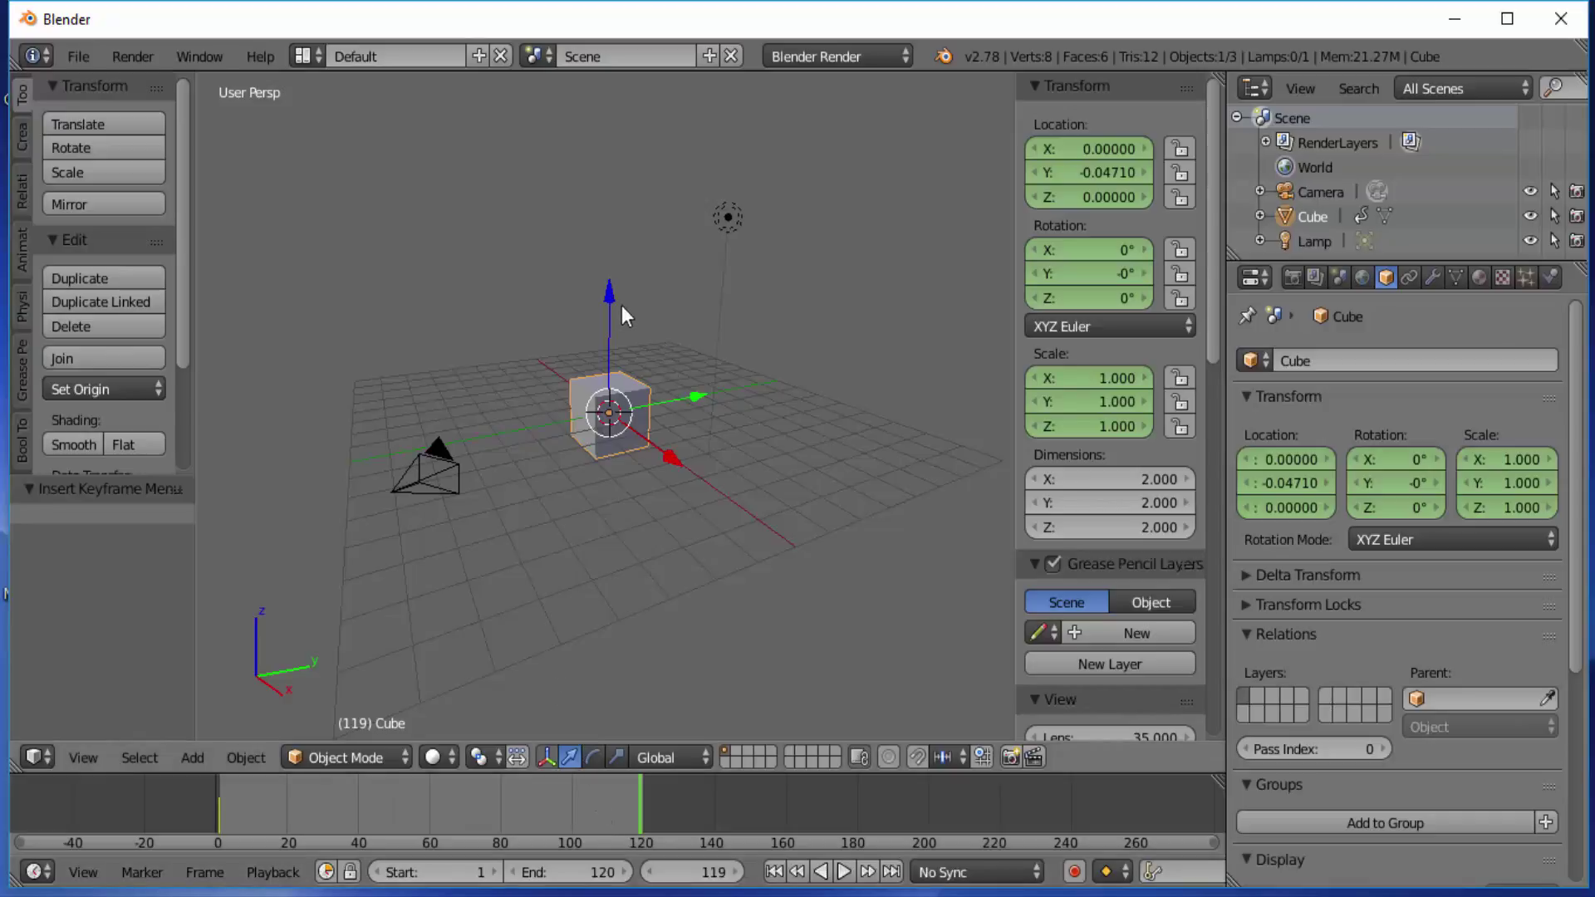
{"action": "left_click_drag", "start_coordinate": [611, 296], "coordinate": [633, 84]}
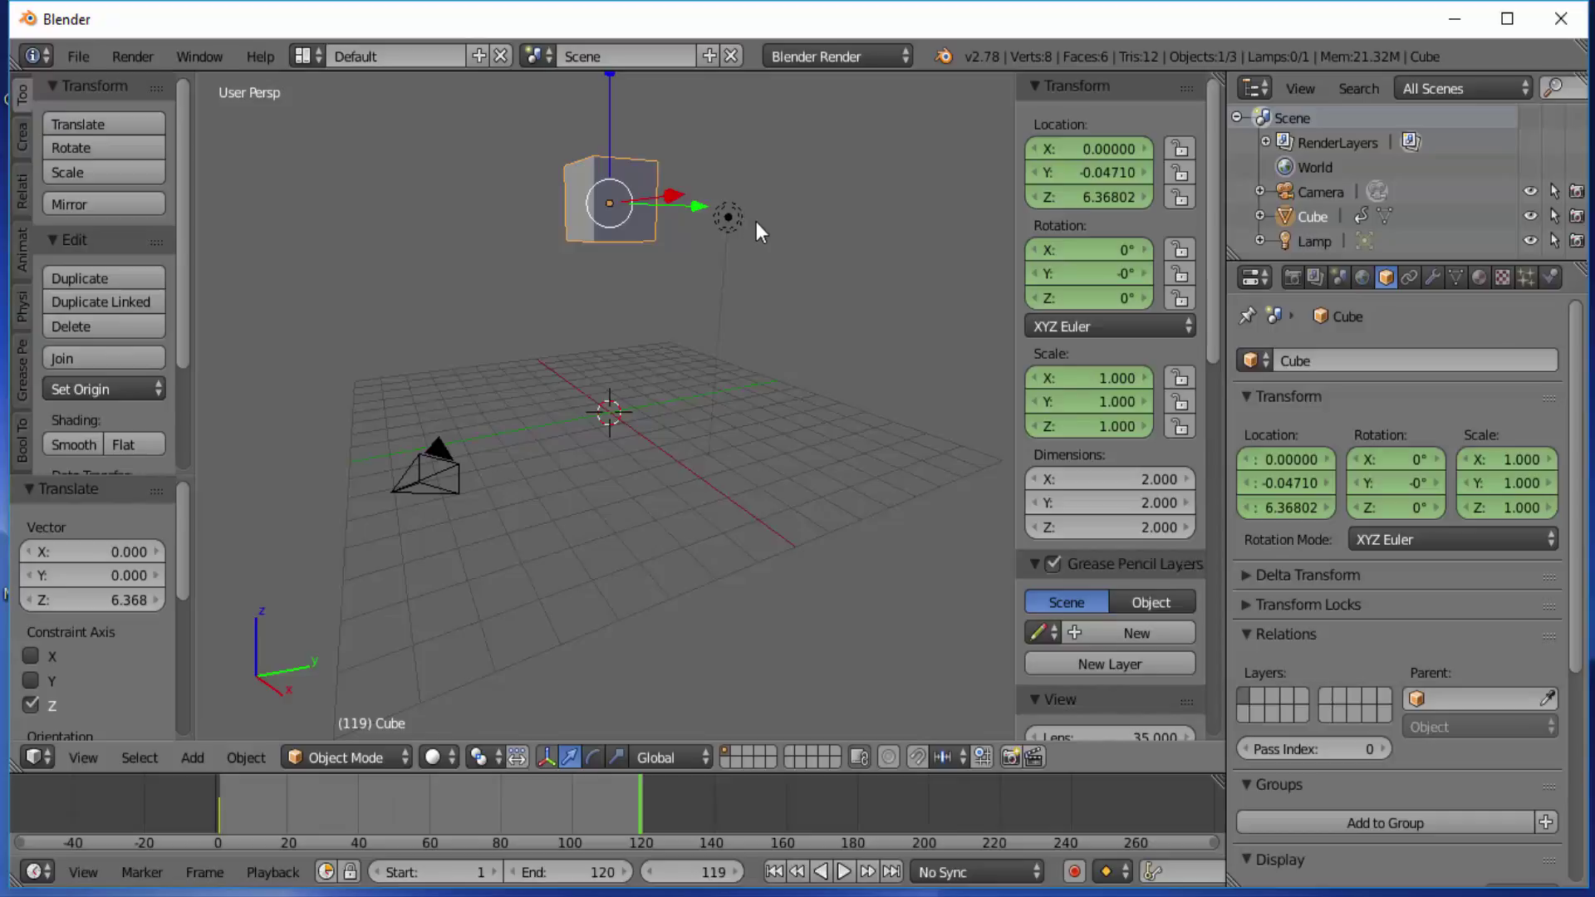
{"action": "key", "text": "r"}
{"action": "key", "text": "z"}
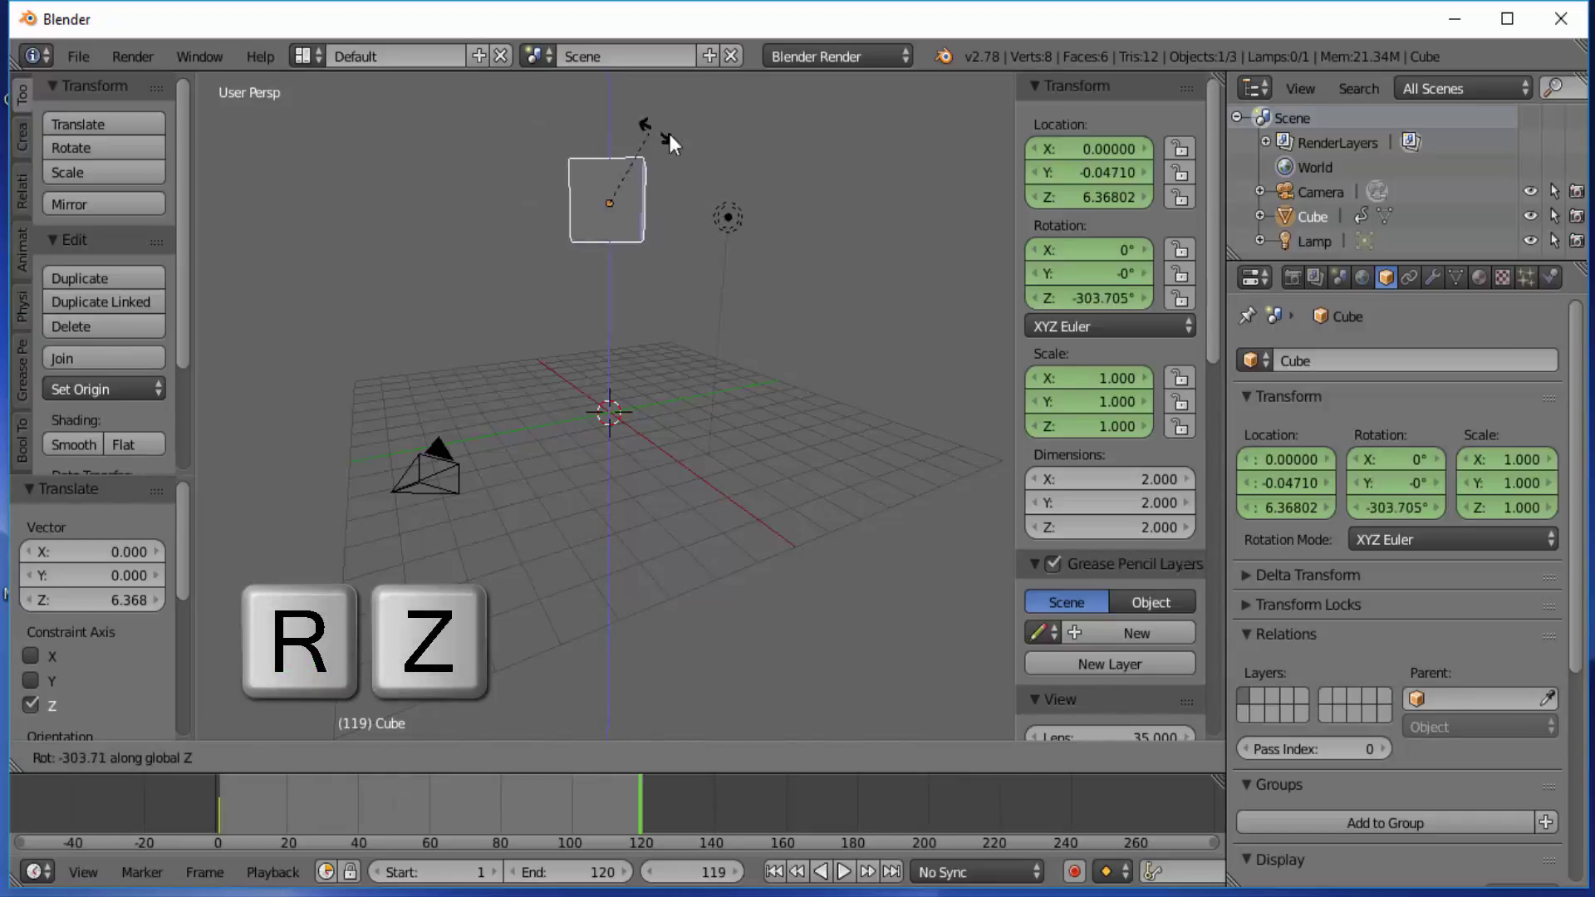
{"action": "left_click", "coordinate": [762, 182]}
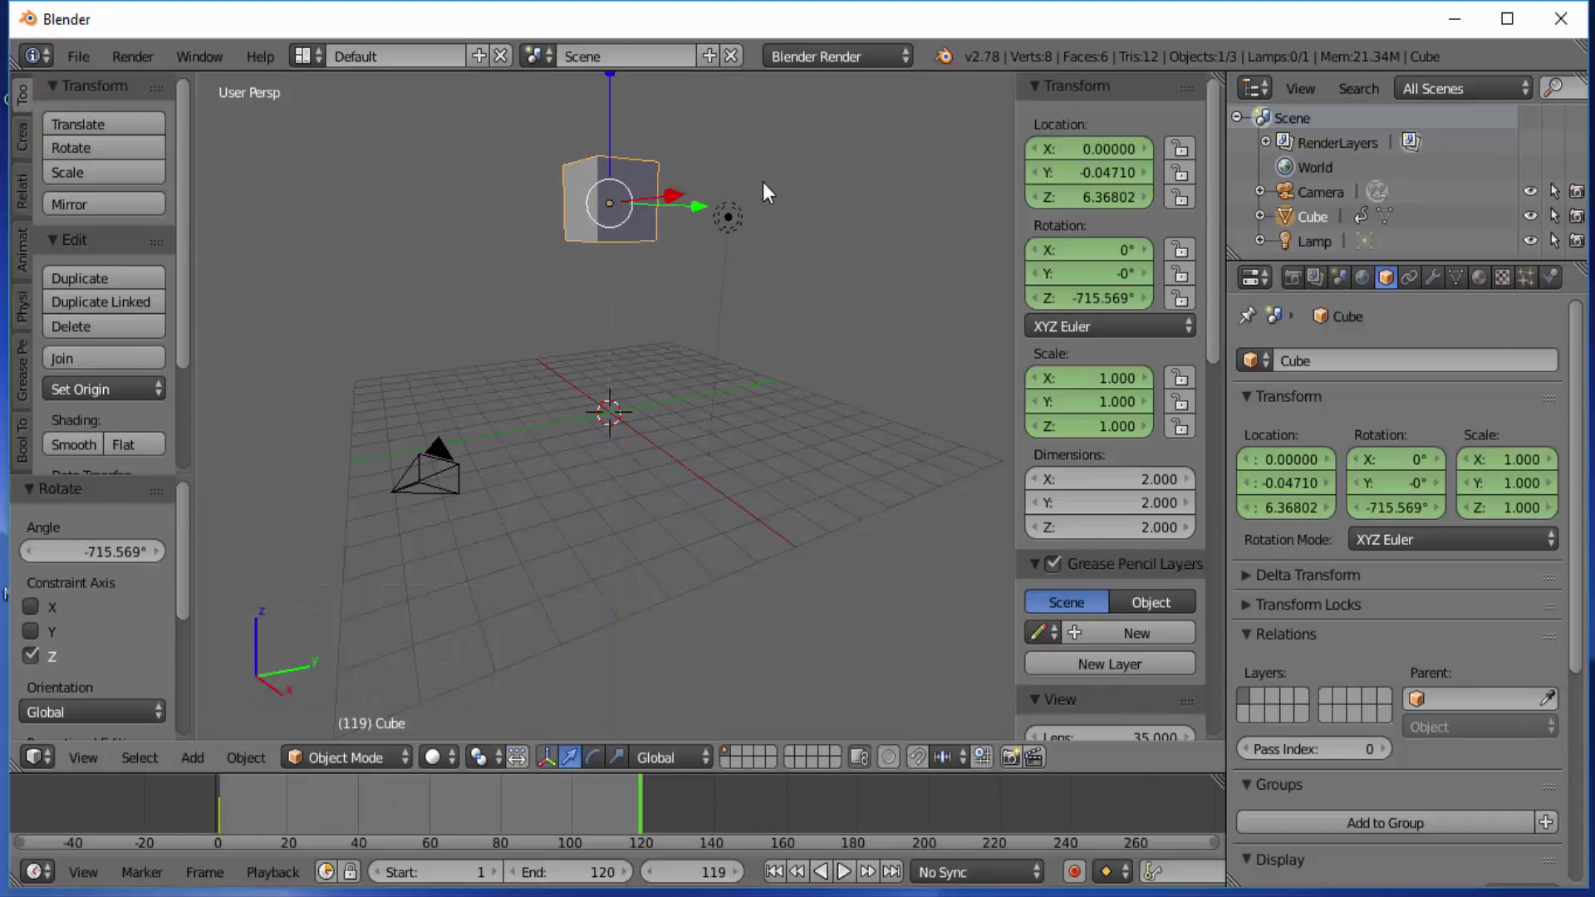
Scale the cube uniformly to about 1.743 and insert a combined LocRotScale keyframe at frame 119
{"action": "key", "text": "s"}
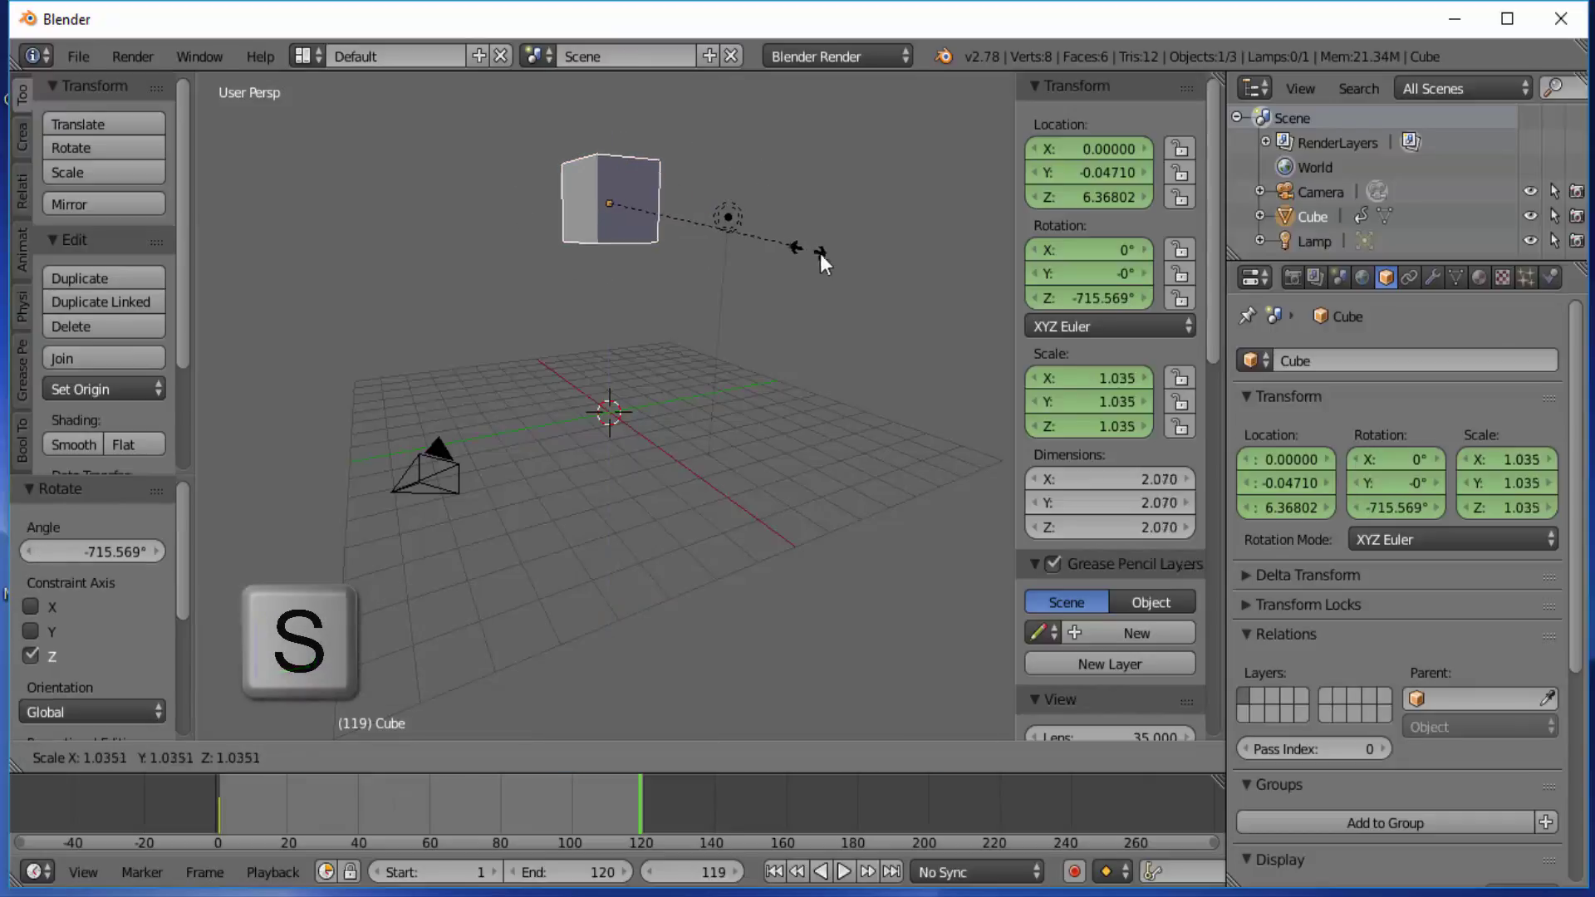
{"action": "left_click", "coordinate": [914, 292]}
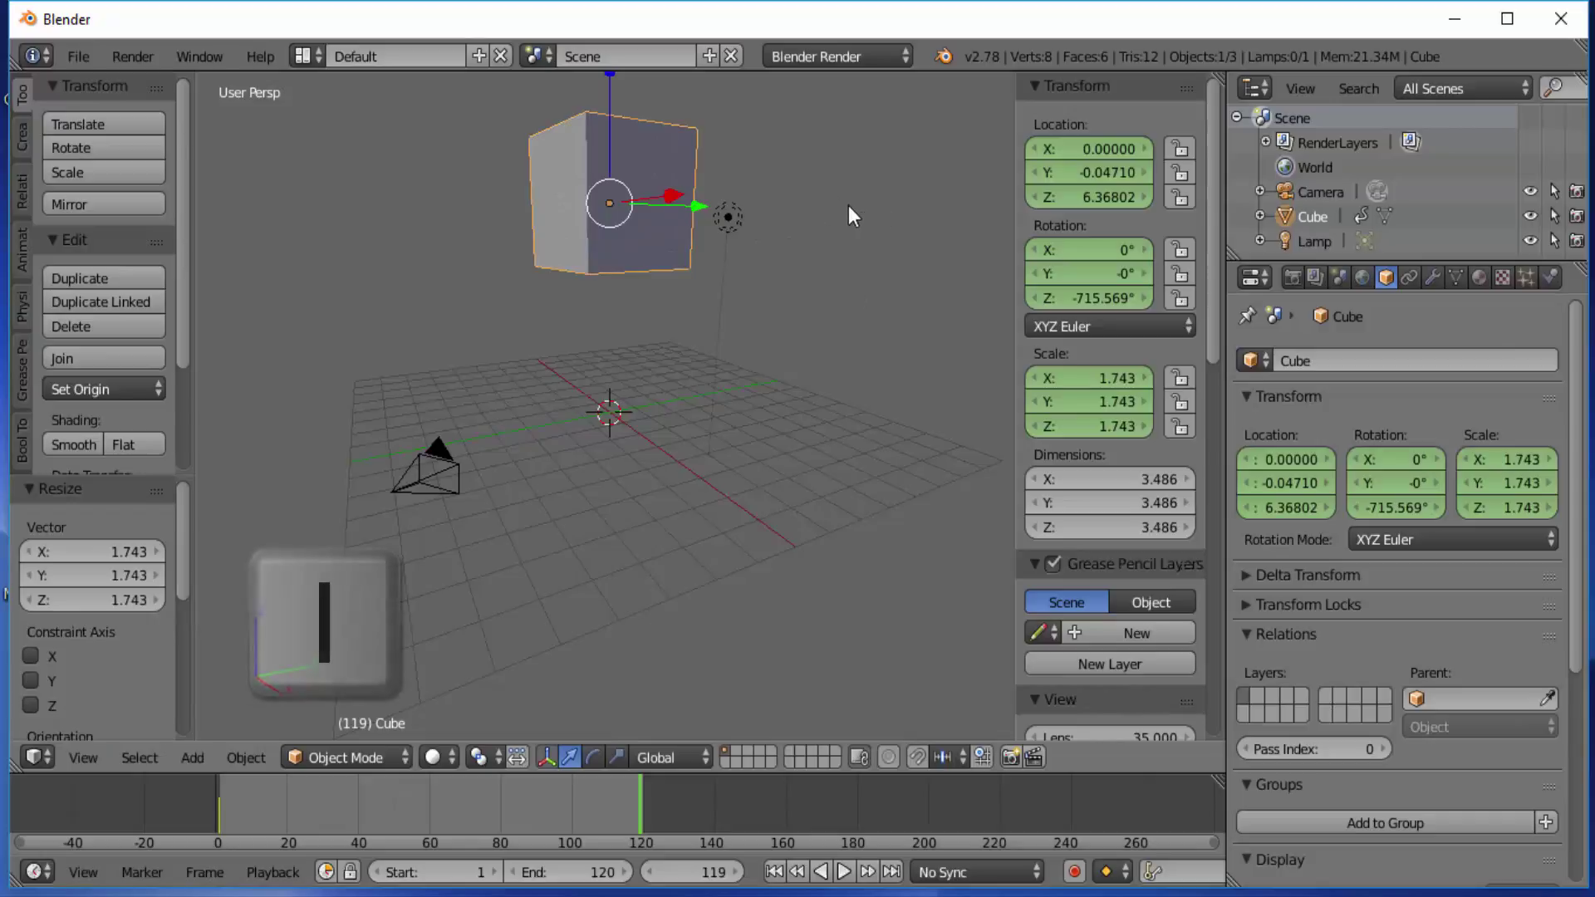
{"action": "key", "text": "i"}
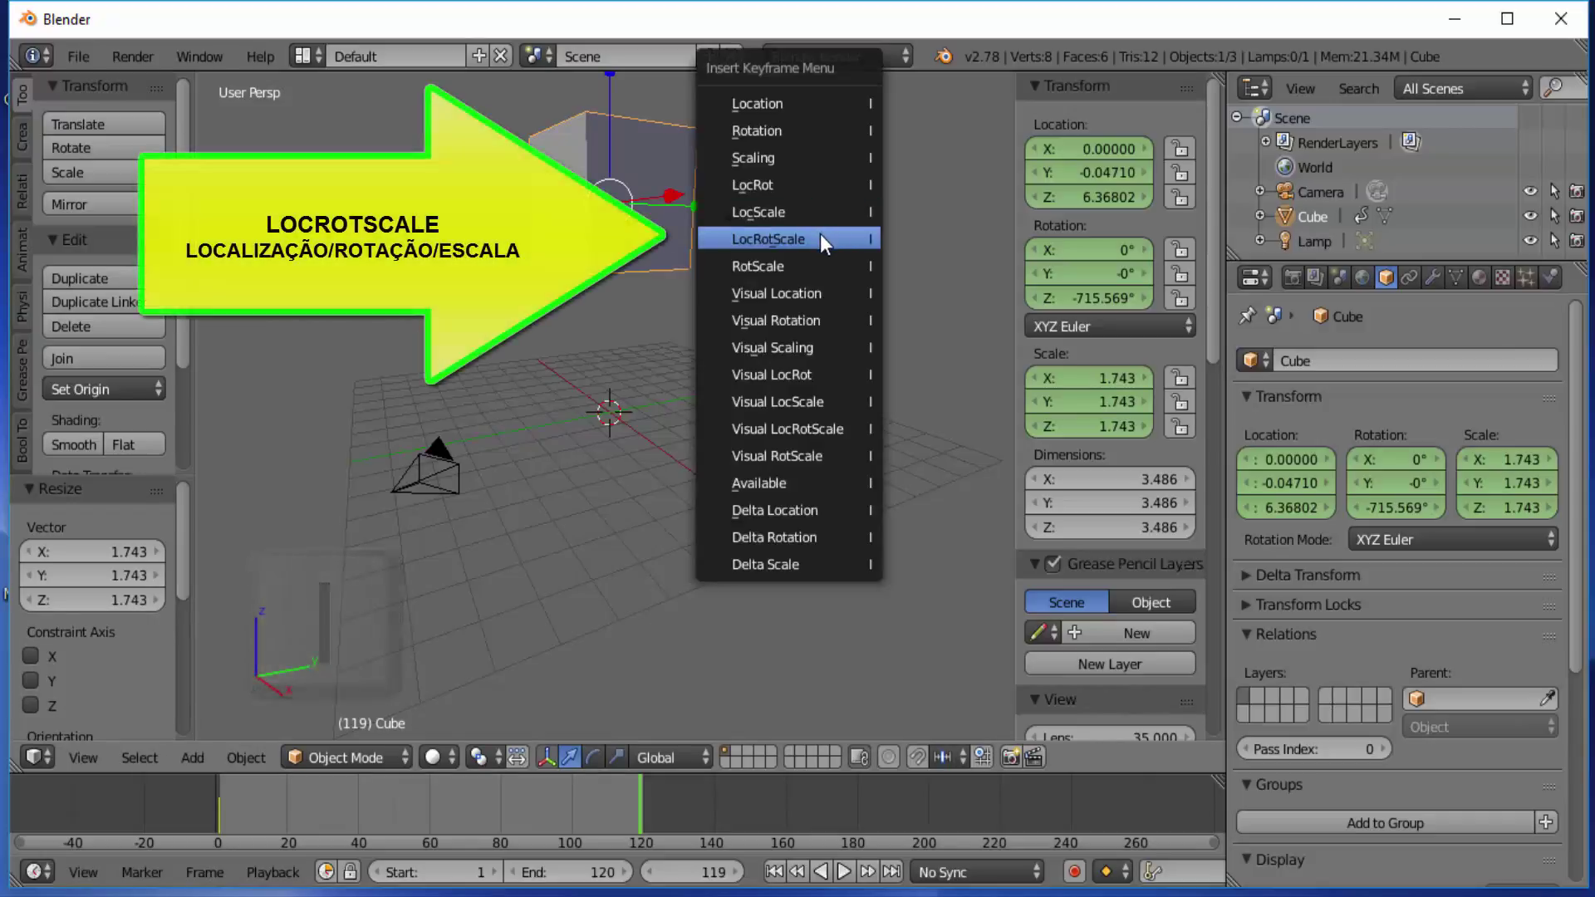
{"action": "left_click", "coordinate": [820, 238]}
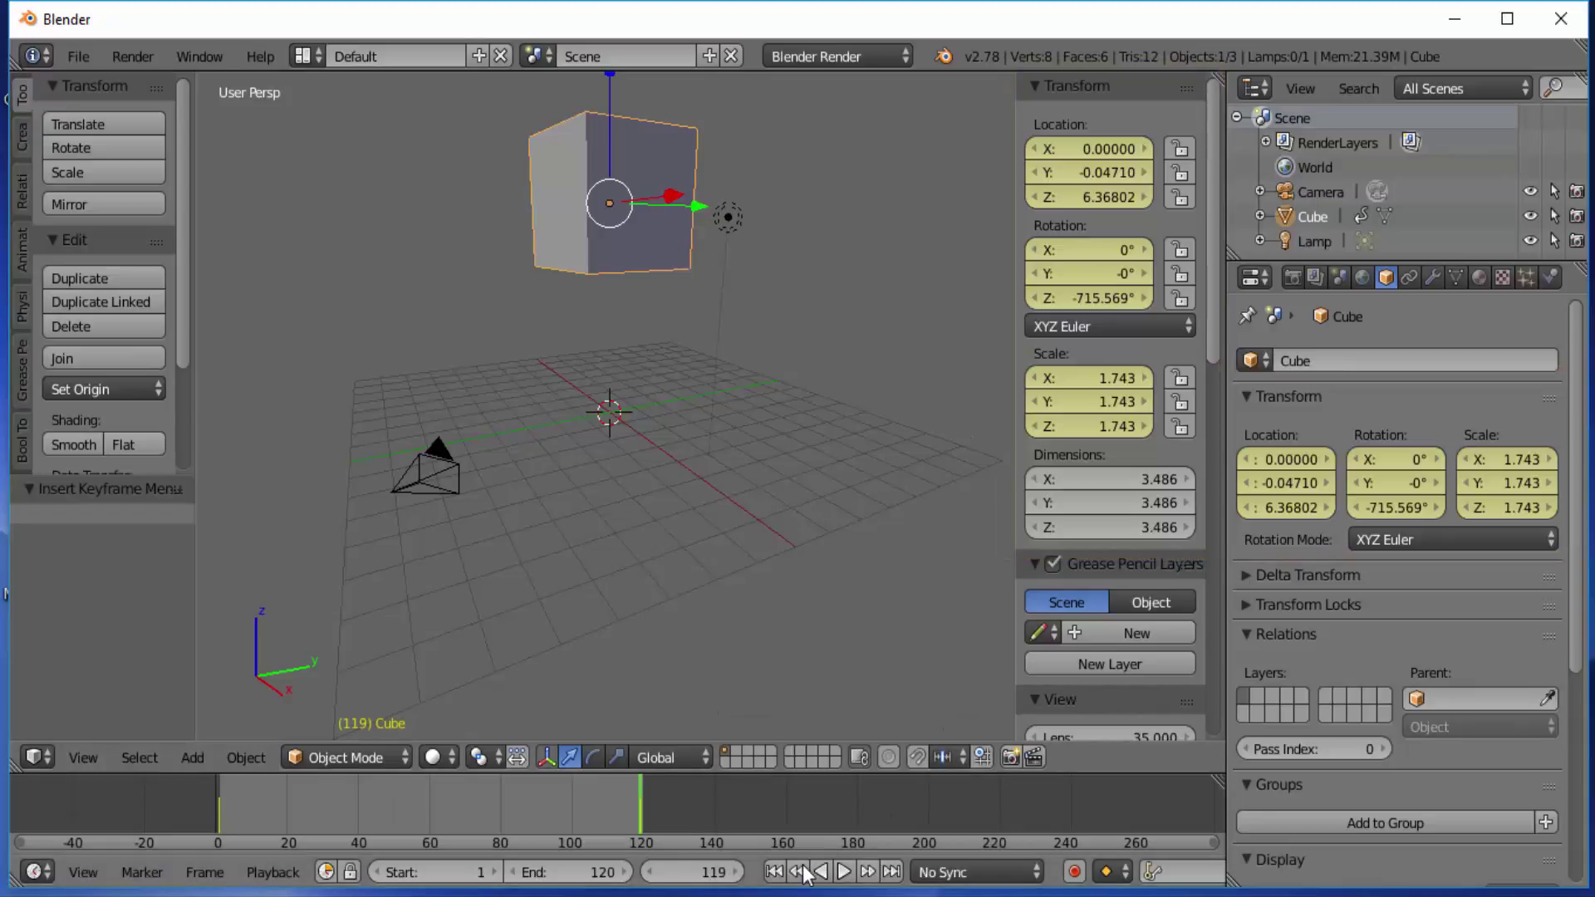
Play the cube's rising, spinning and growing animation from the first frame, and end playback back at frame 1
{"action": "left_click", "coordinate": [774, 871]}
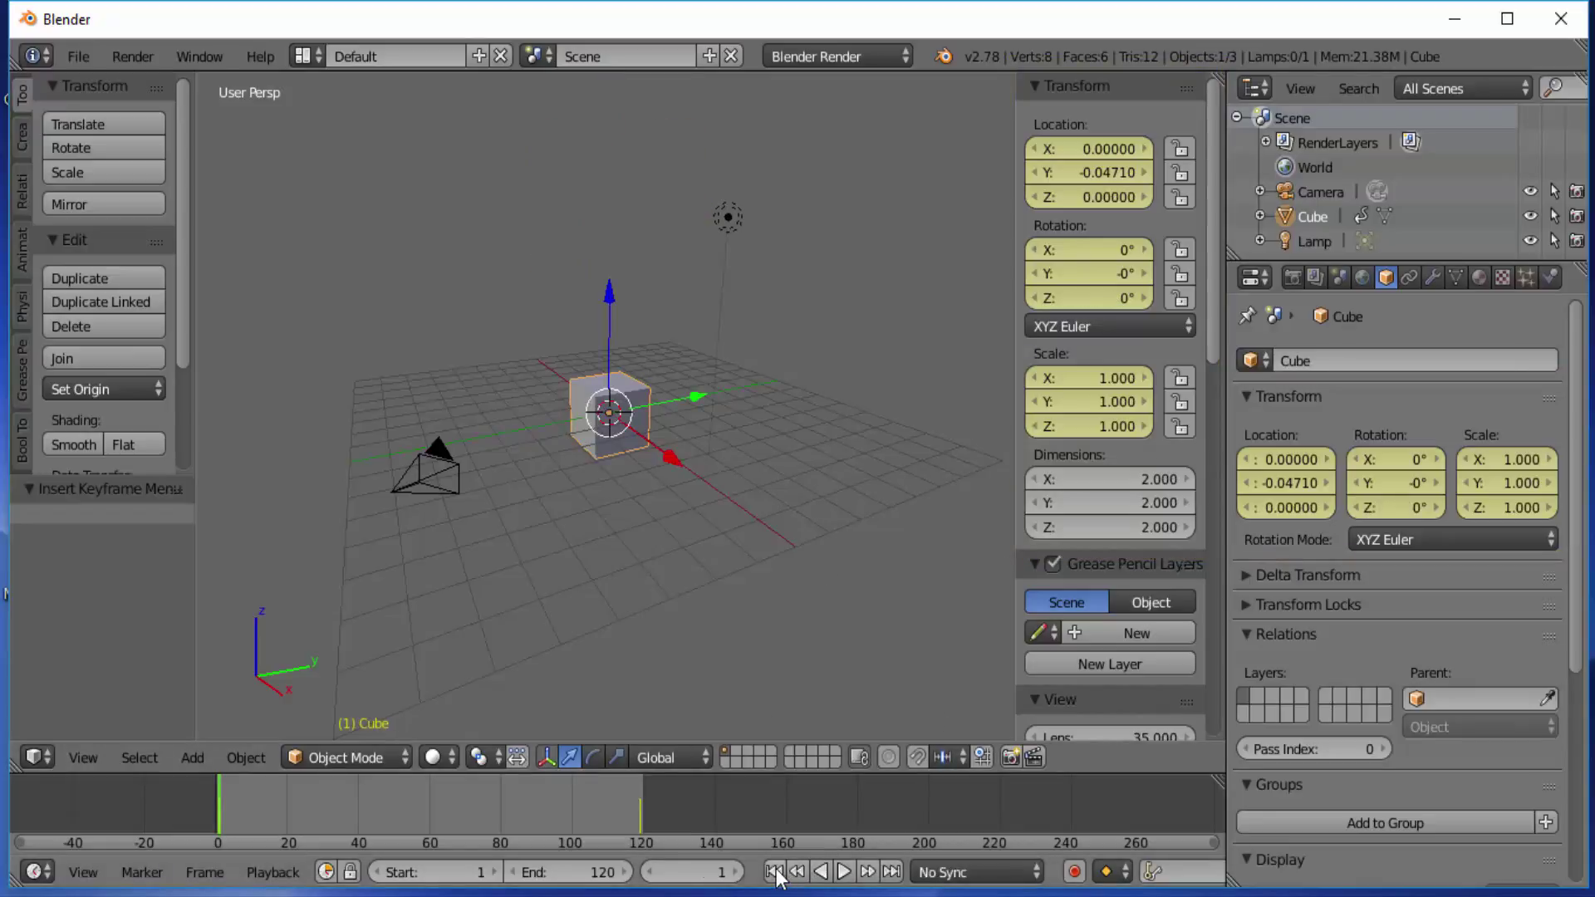
{"action": "left_click", "coordinate": [845, 874]}
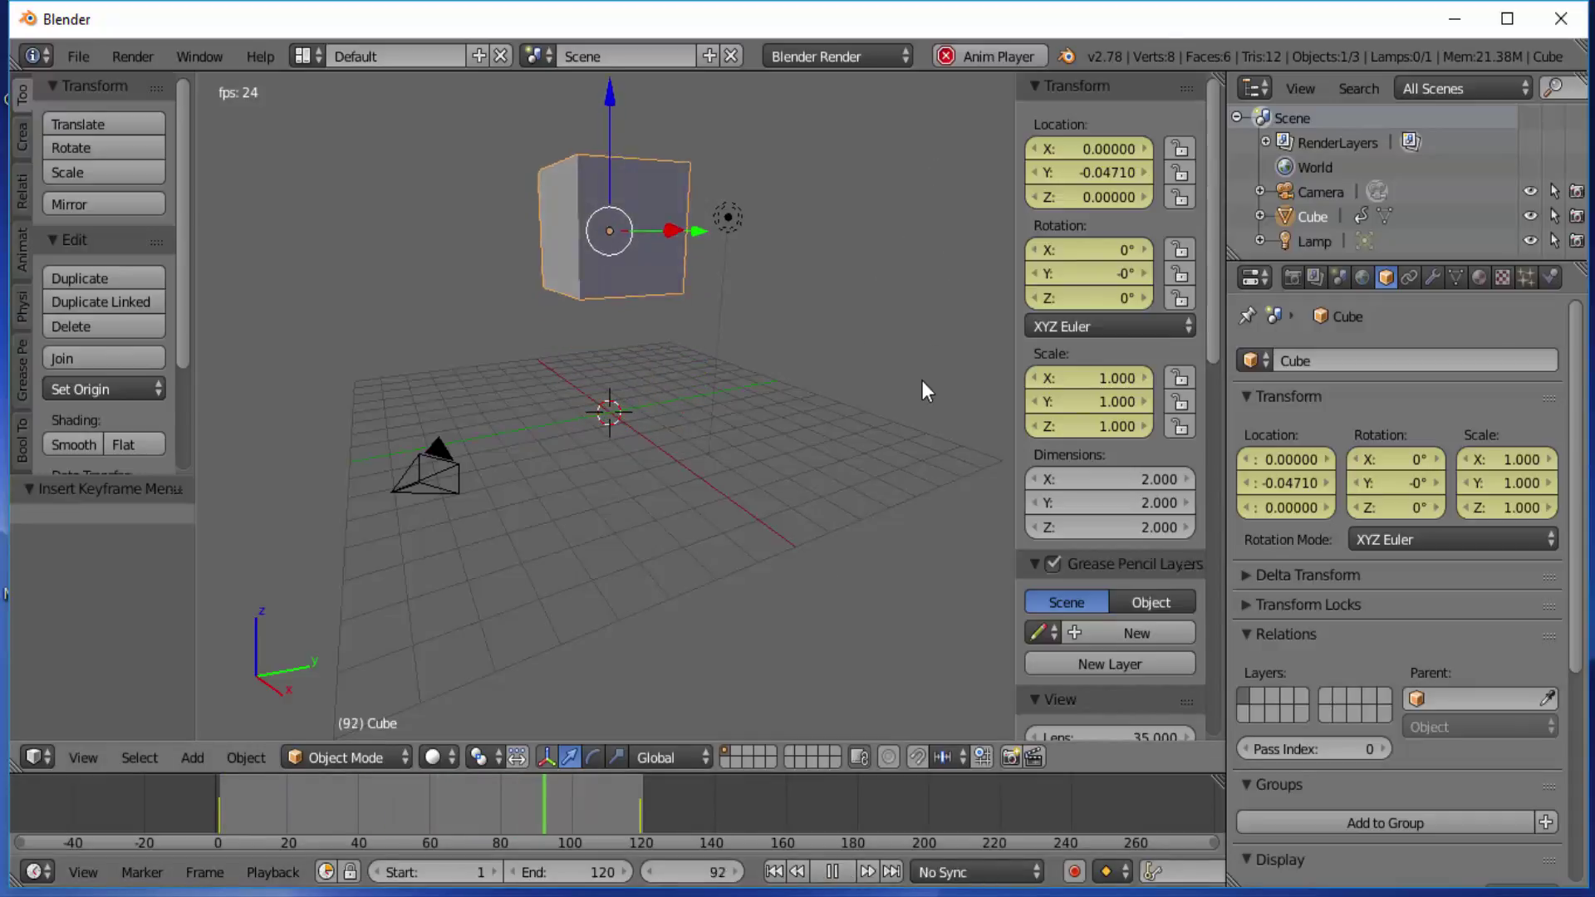
{"action": "key", "text": "Escape"}
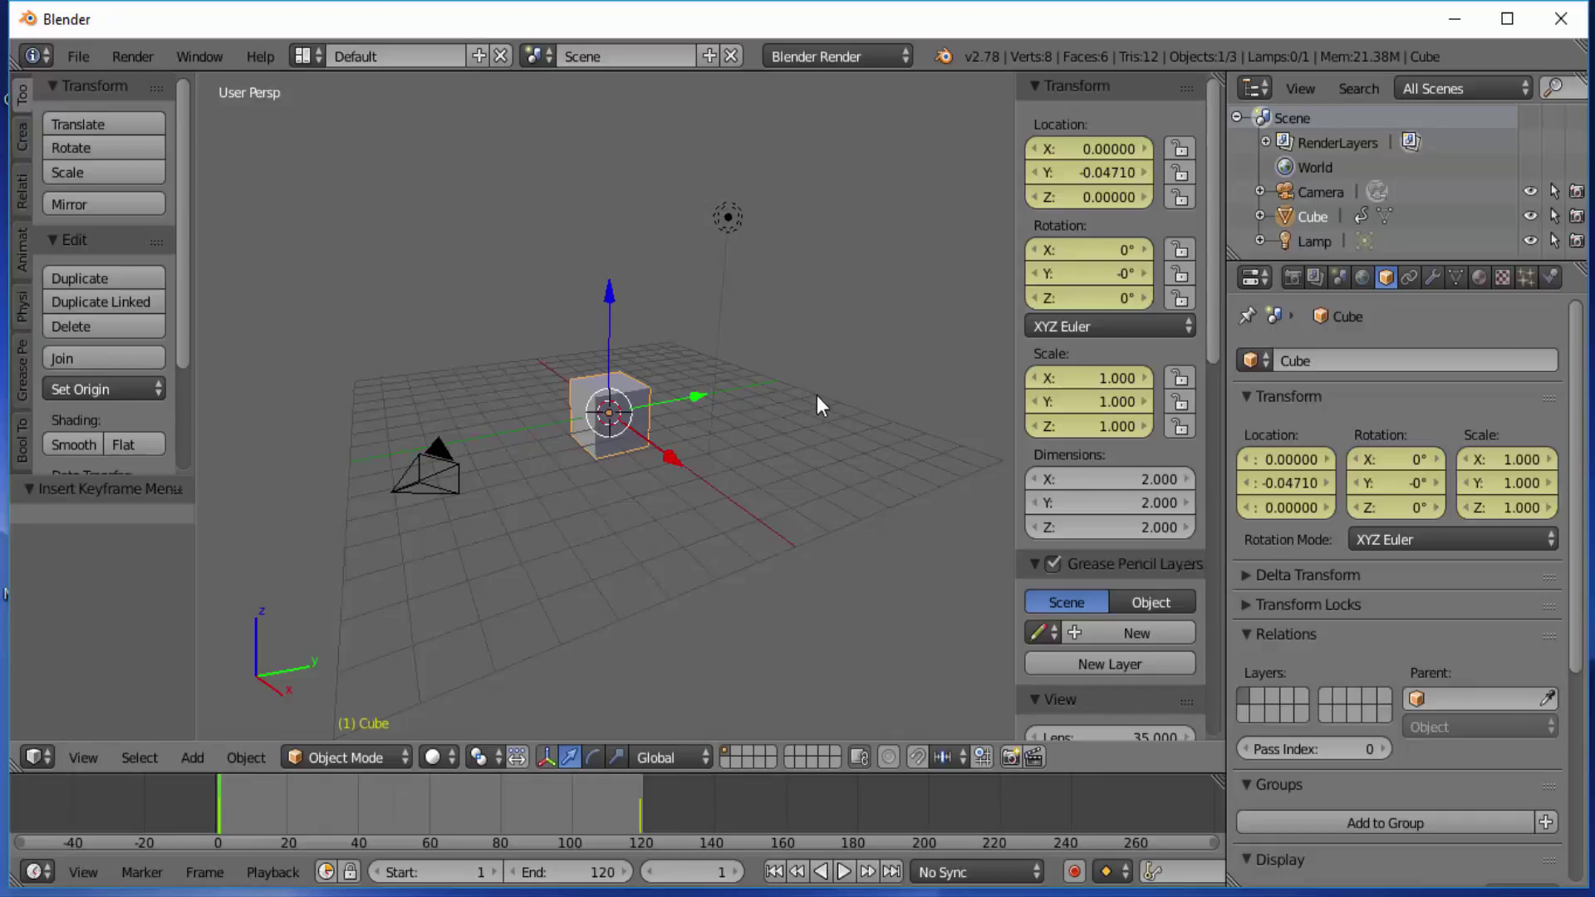
Add a new particle system to the cube, keeping the default Emitter type
{"action": "scroll", "coordinate": [814, 398], "scroll_direction": "up", "scroll_amount": 3}
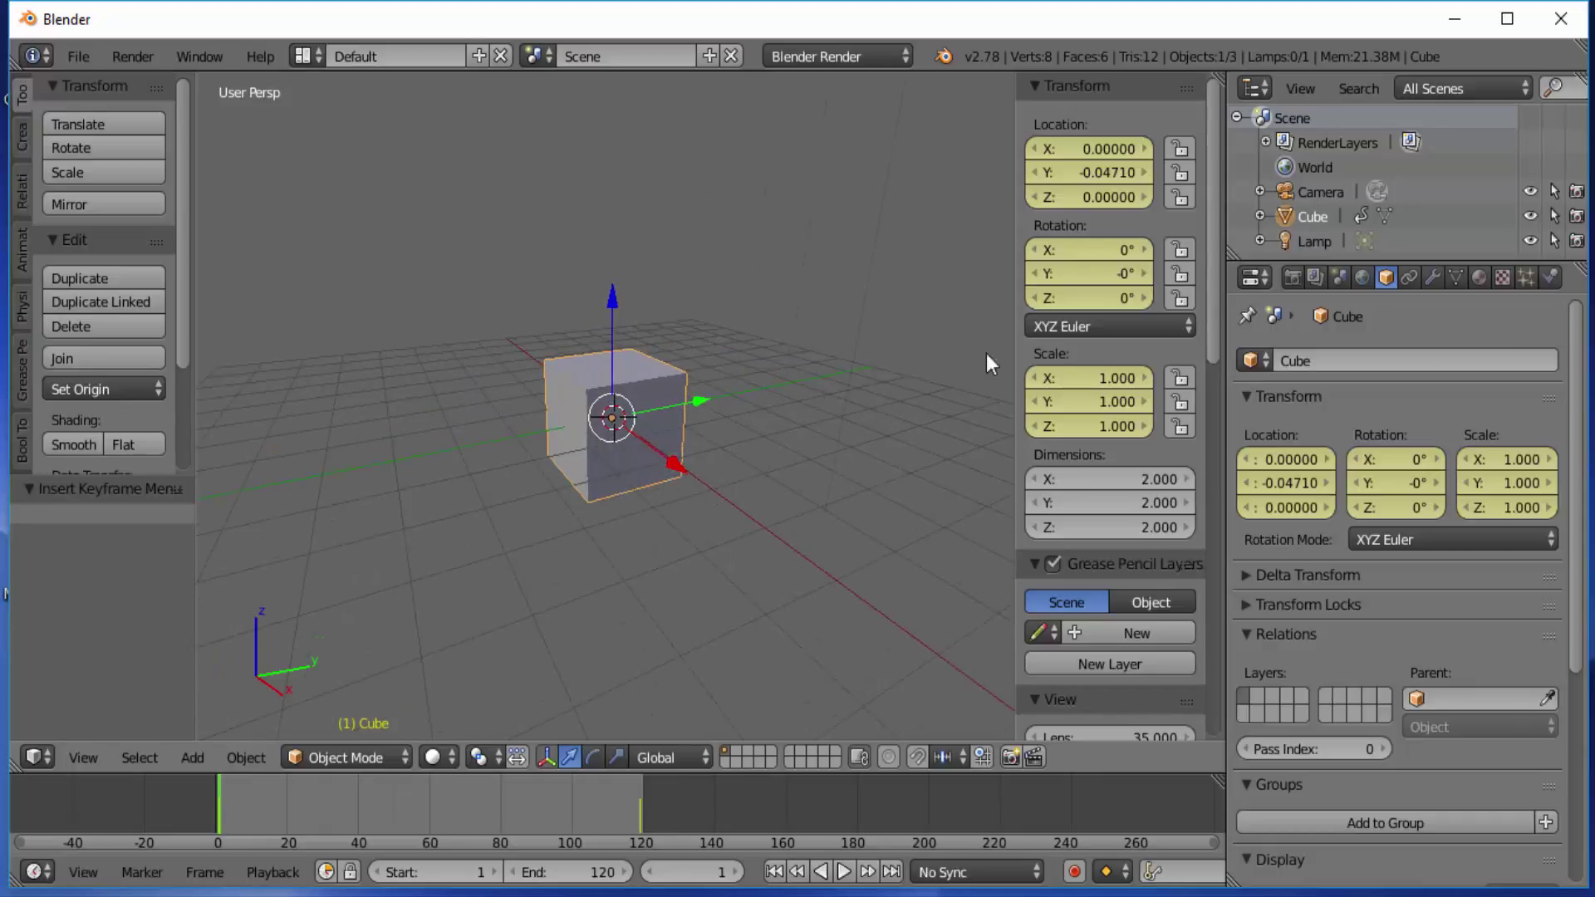
{"action": "left_click", "coordinate": [1527, 277]}
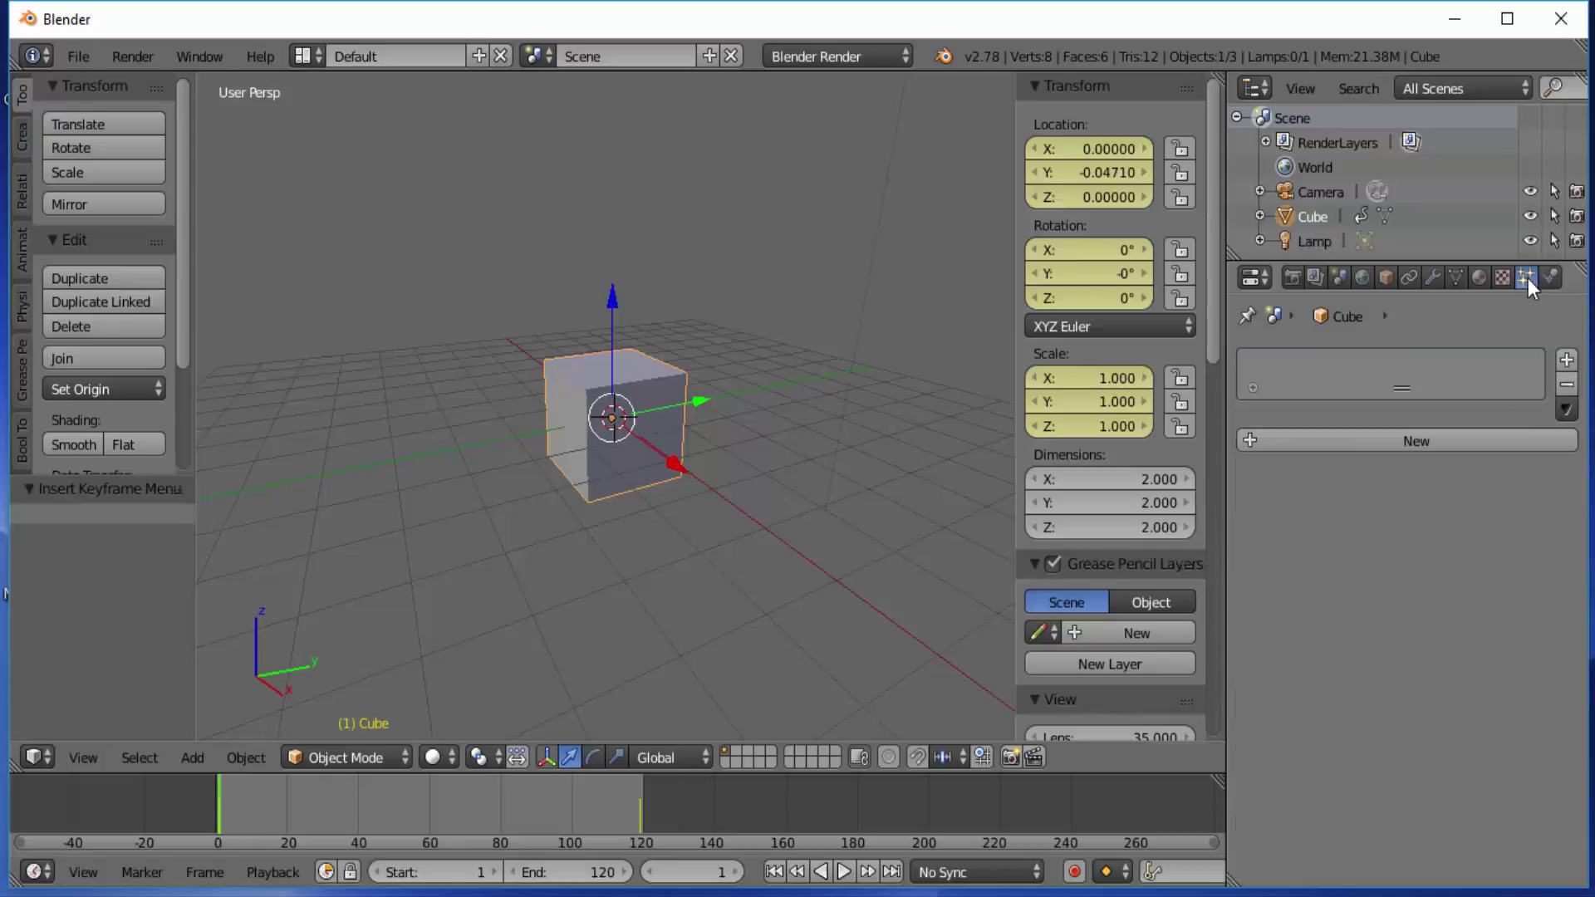
{"action": "left_click", "coordinate": [1426, 440]}
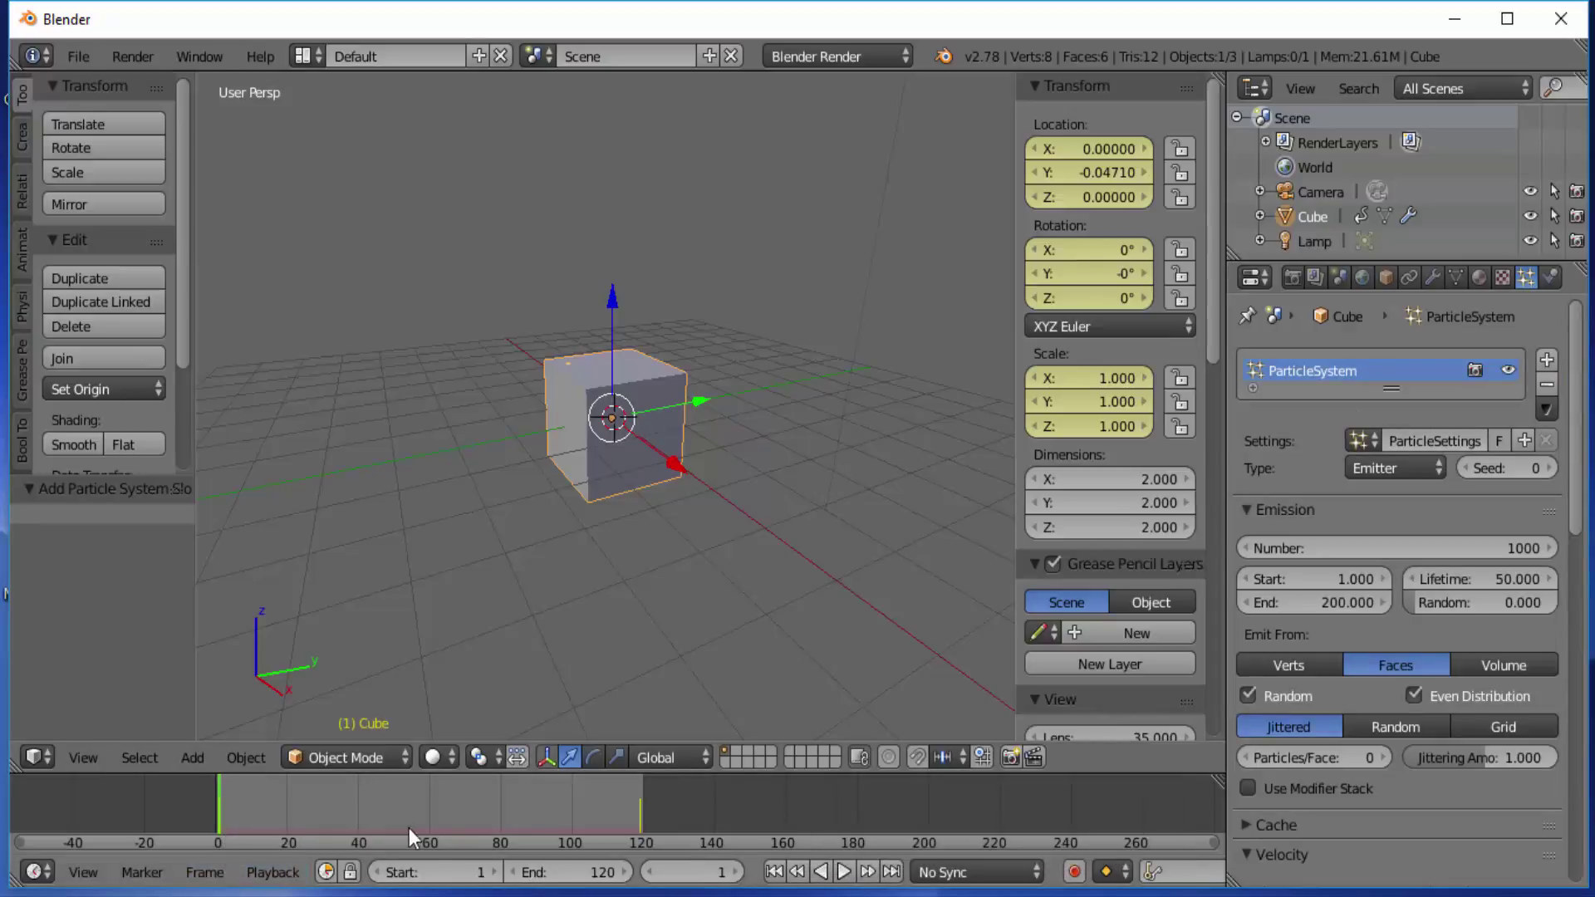
Play the animation with the cube's particle emission, pausing around frames 34 and 82, and return to frame 1
{"action": "left_click", "coordinate": [846, 870]}
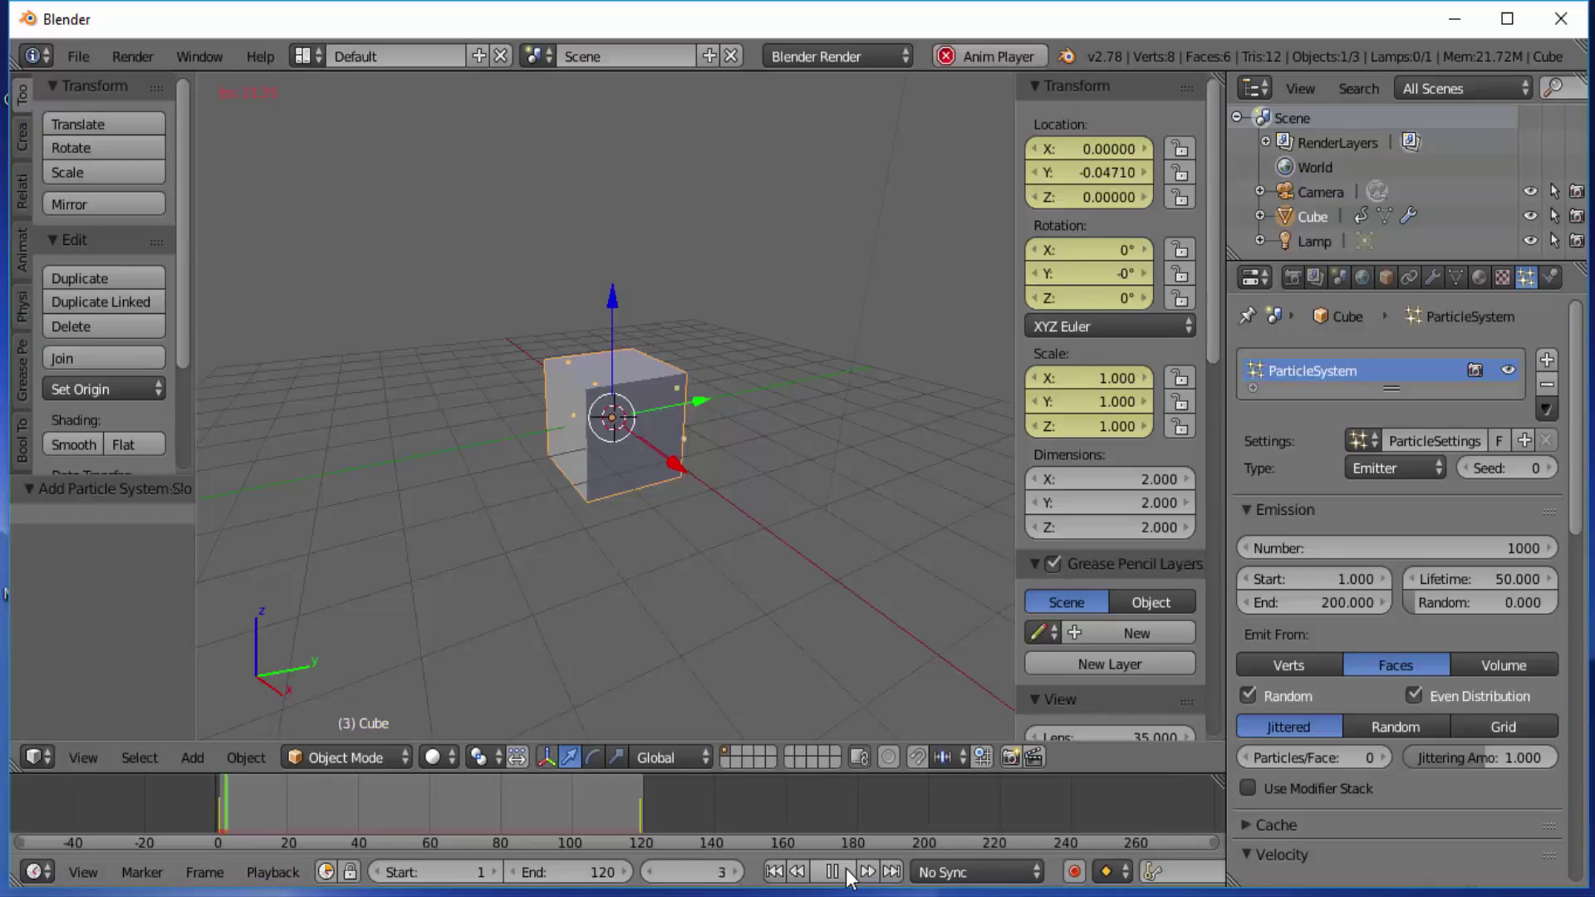
{"action": "left_click", "coordinate": [846, 870]}
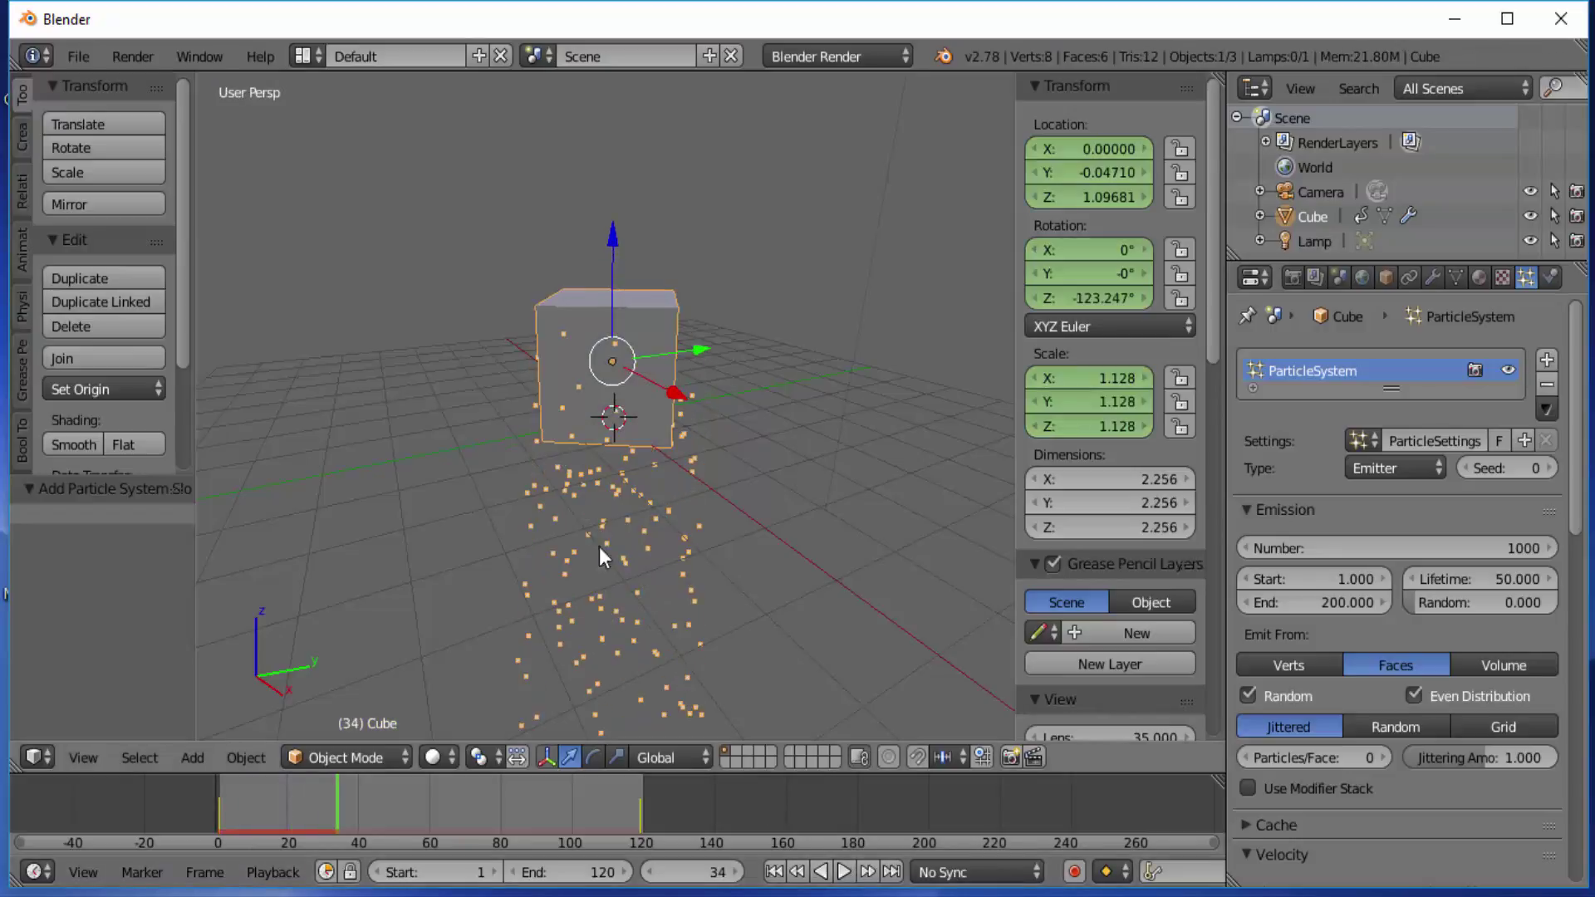
{"action": "left_click", "coordinate": [844, 870]}
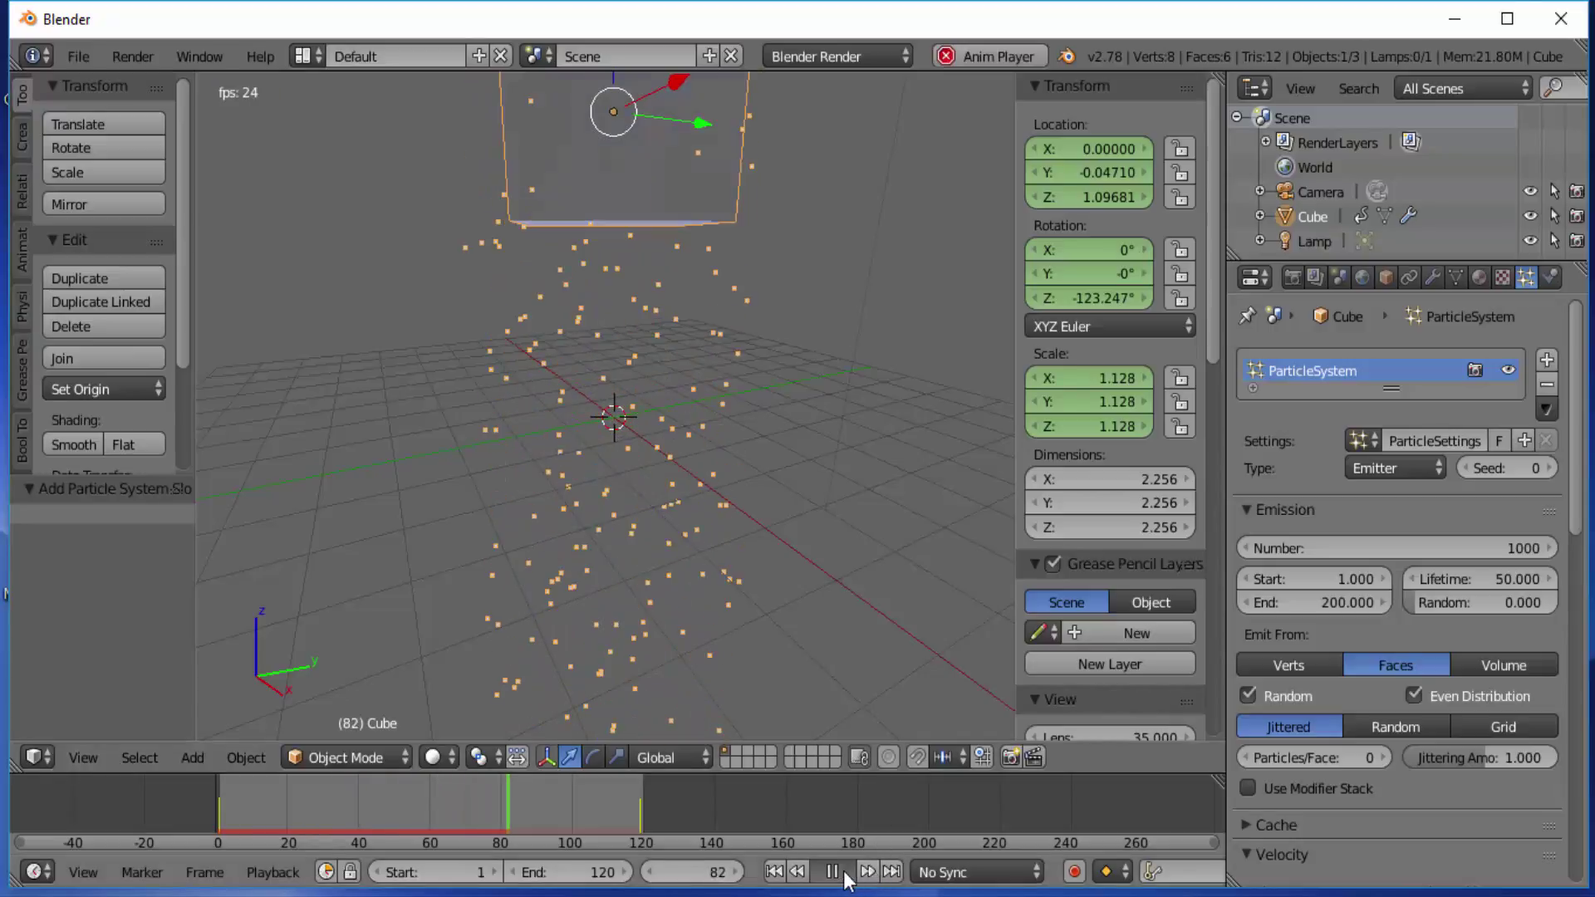
{"action": "left_click", "coordinate": [844, 870]}
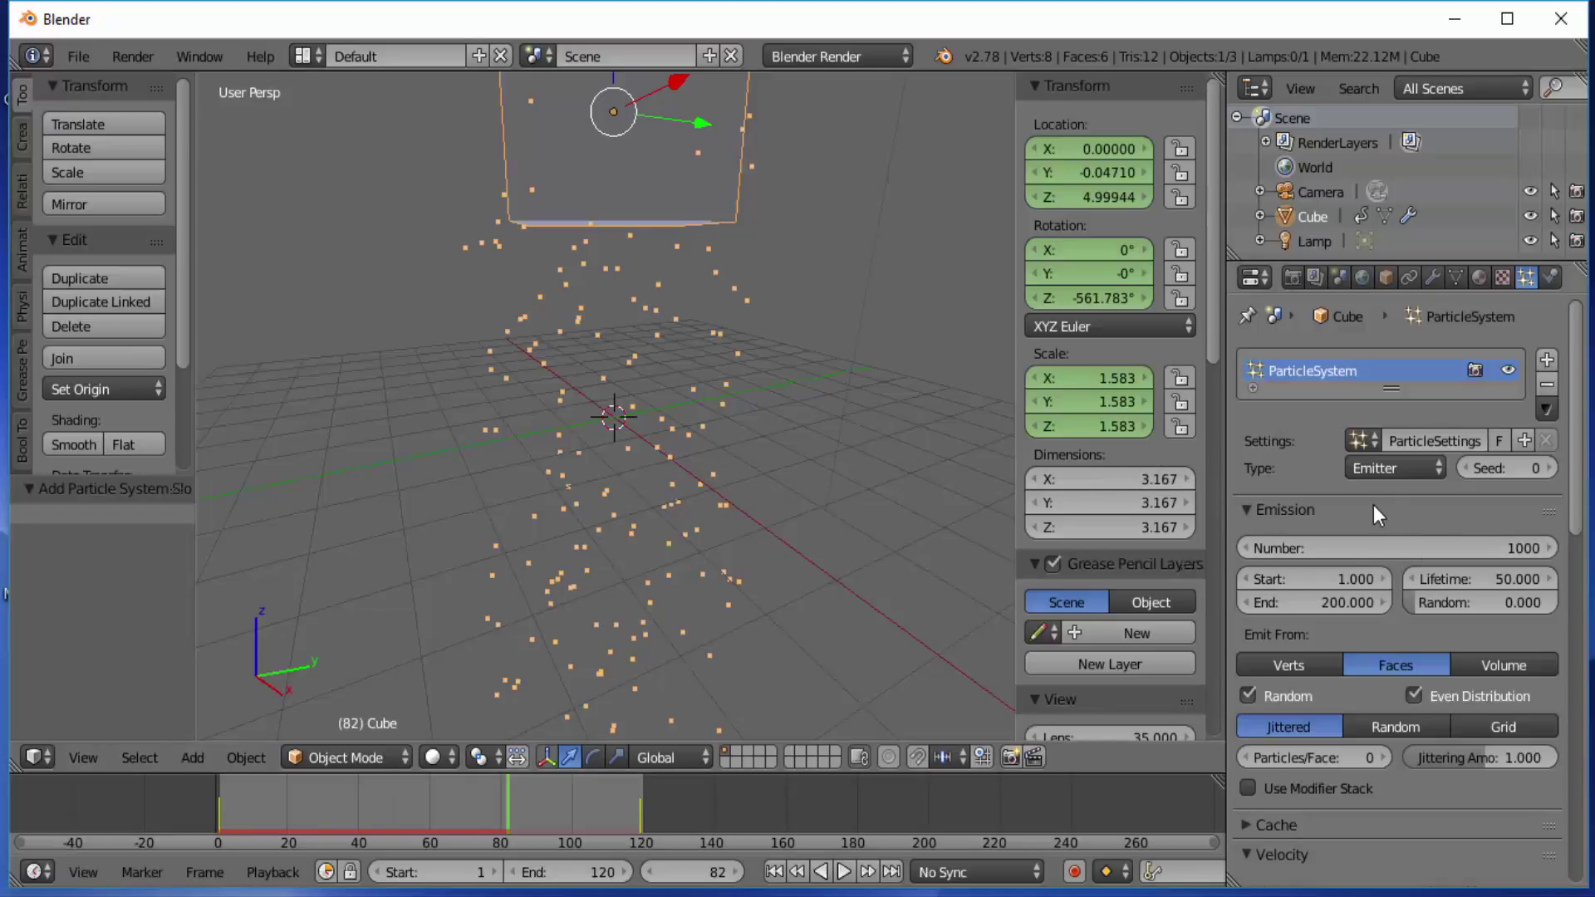
{"action": "left_click", "coordinate": [773, 871]}
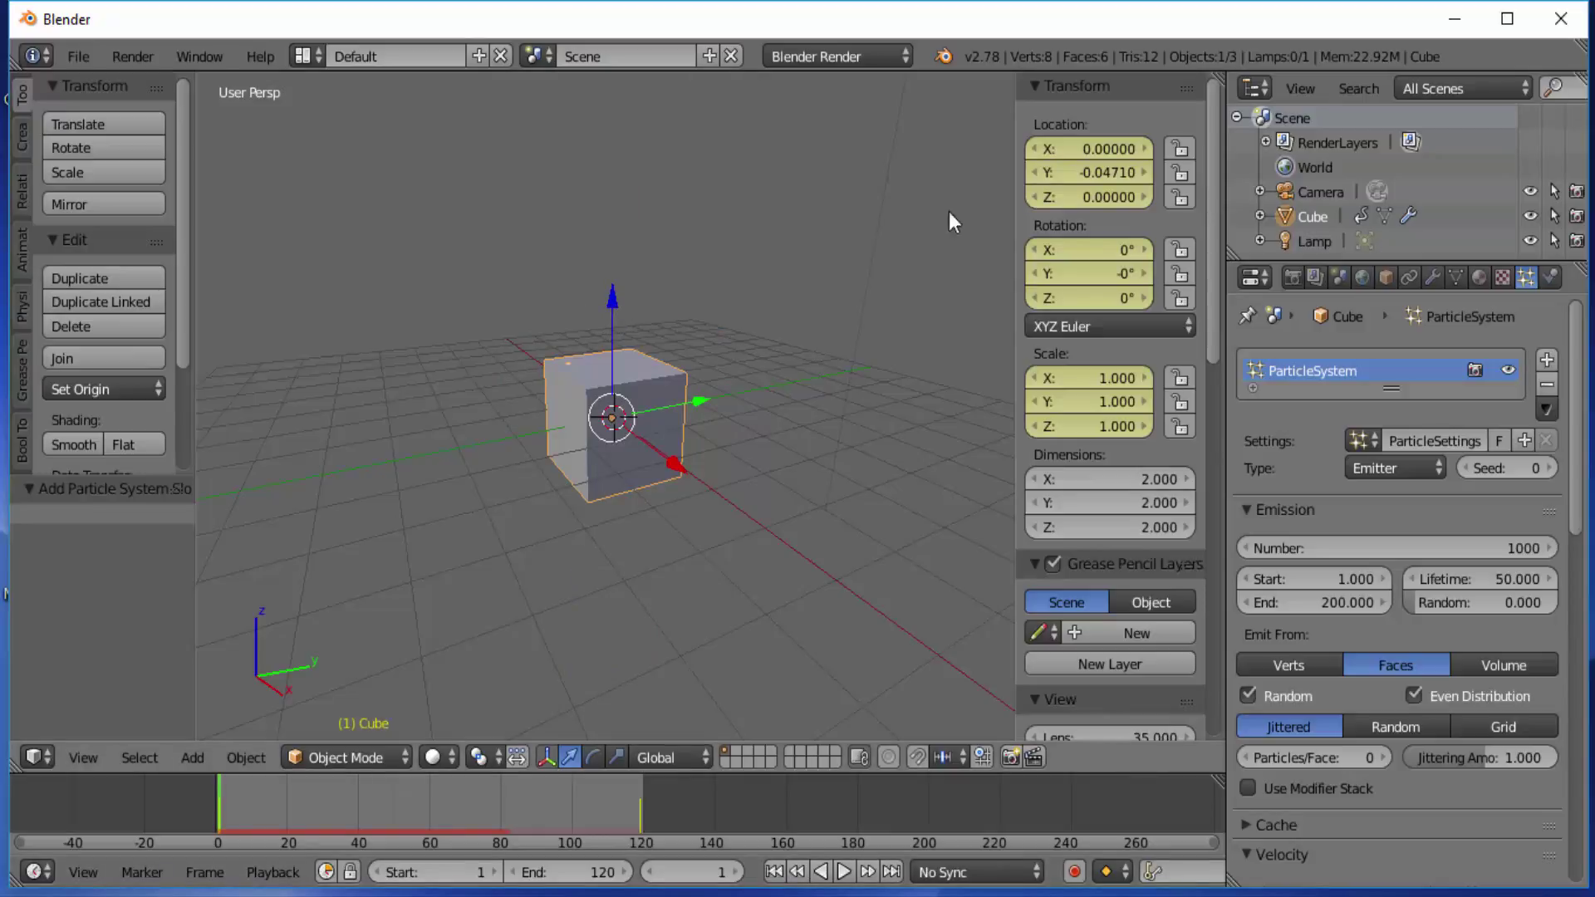
Delete the cube's location, rotation and scale keyframes at frame 1 and remove its particle system
{"action": "right_click", "coordinate": [1053, 172]}
{"action": "left_click", "coordinate": [1053, 173]}
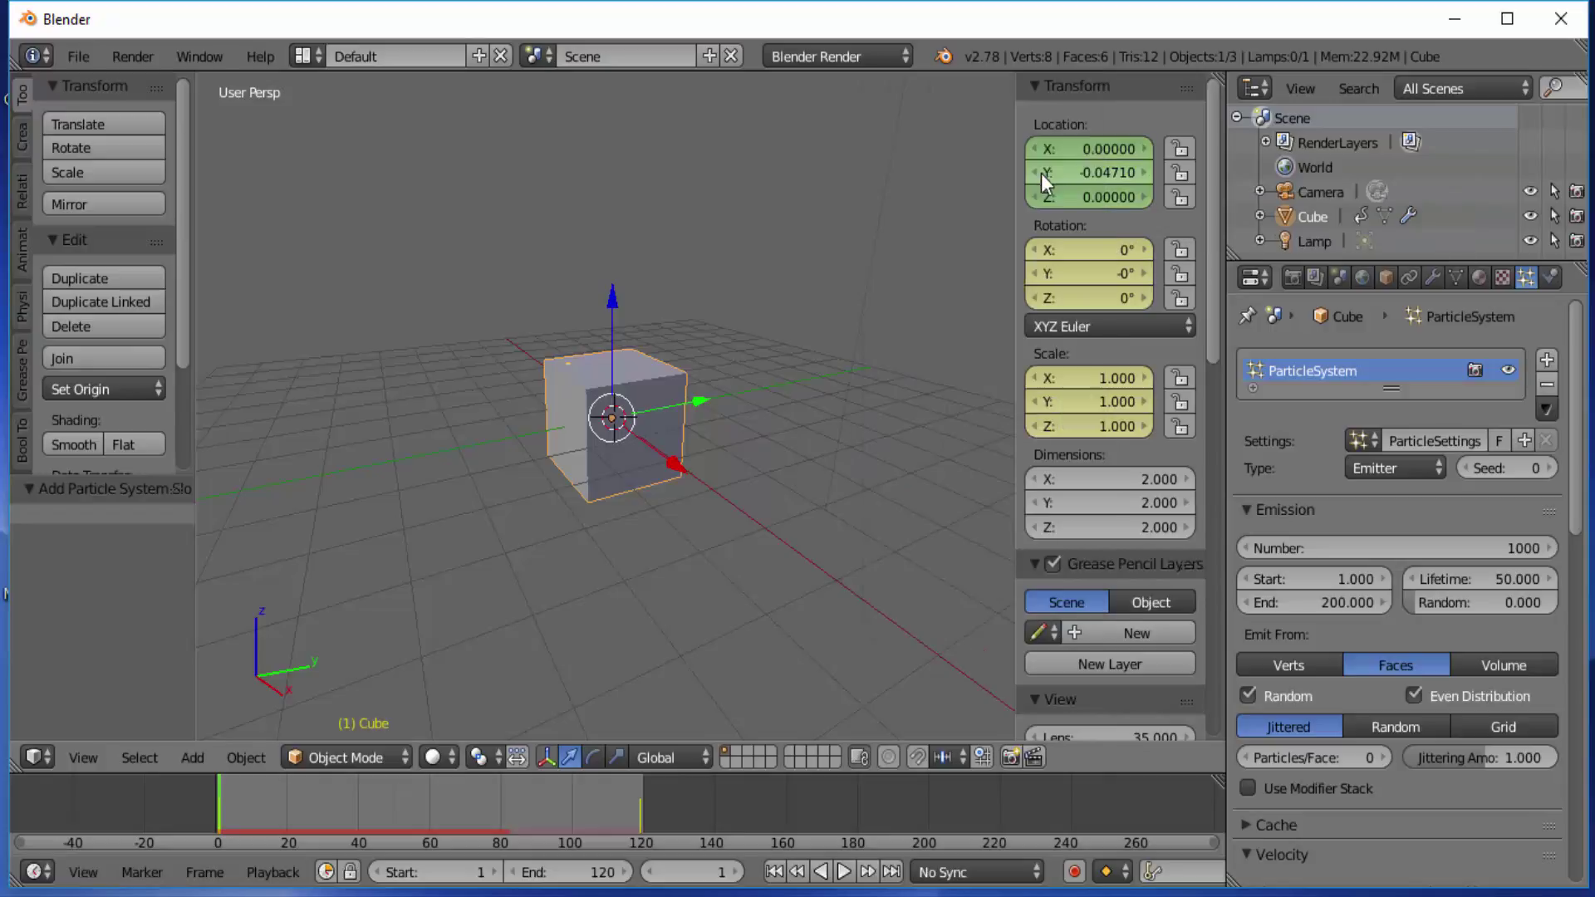
{"action": "right_click", "coordinate": [1079, 274]}
{"action": "left_click", "coordinate": [1075, 272]}
{"action": "right_click", "coordinate": [1075, 384]}
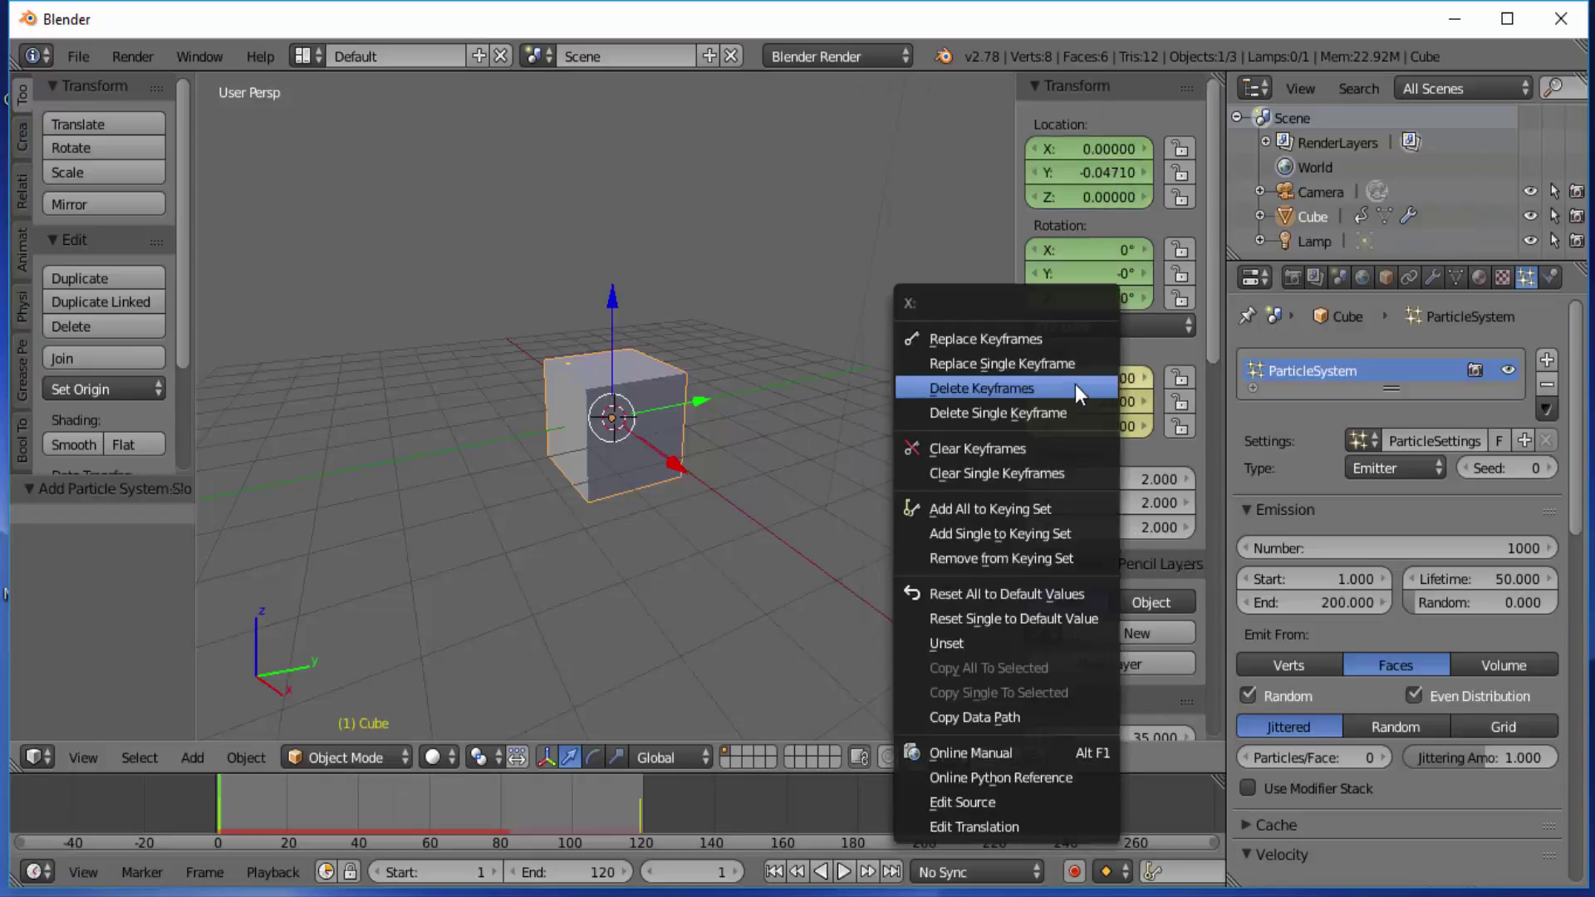
{"action": "left_click", "coordinate": [1033, 390]}
{"action": "left_click", "coordinate": [1546, 384]}
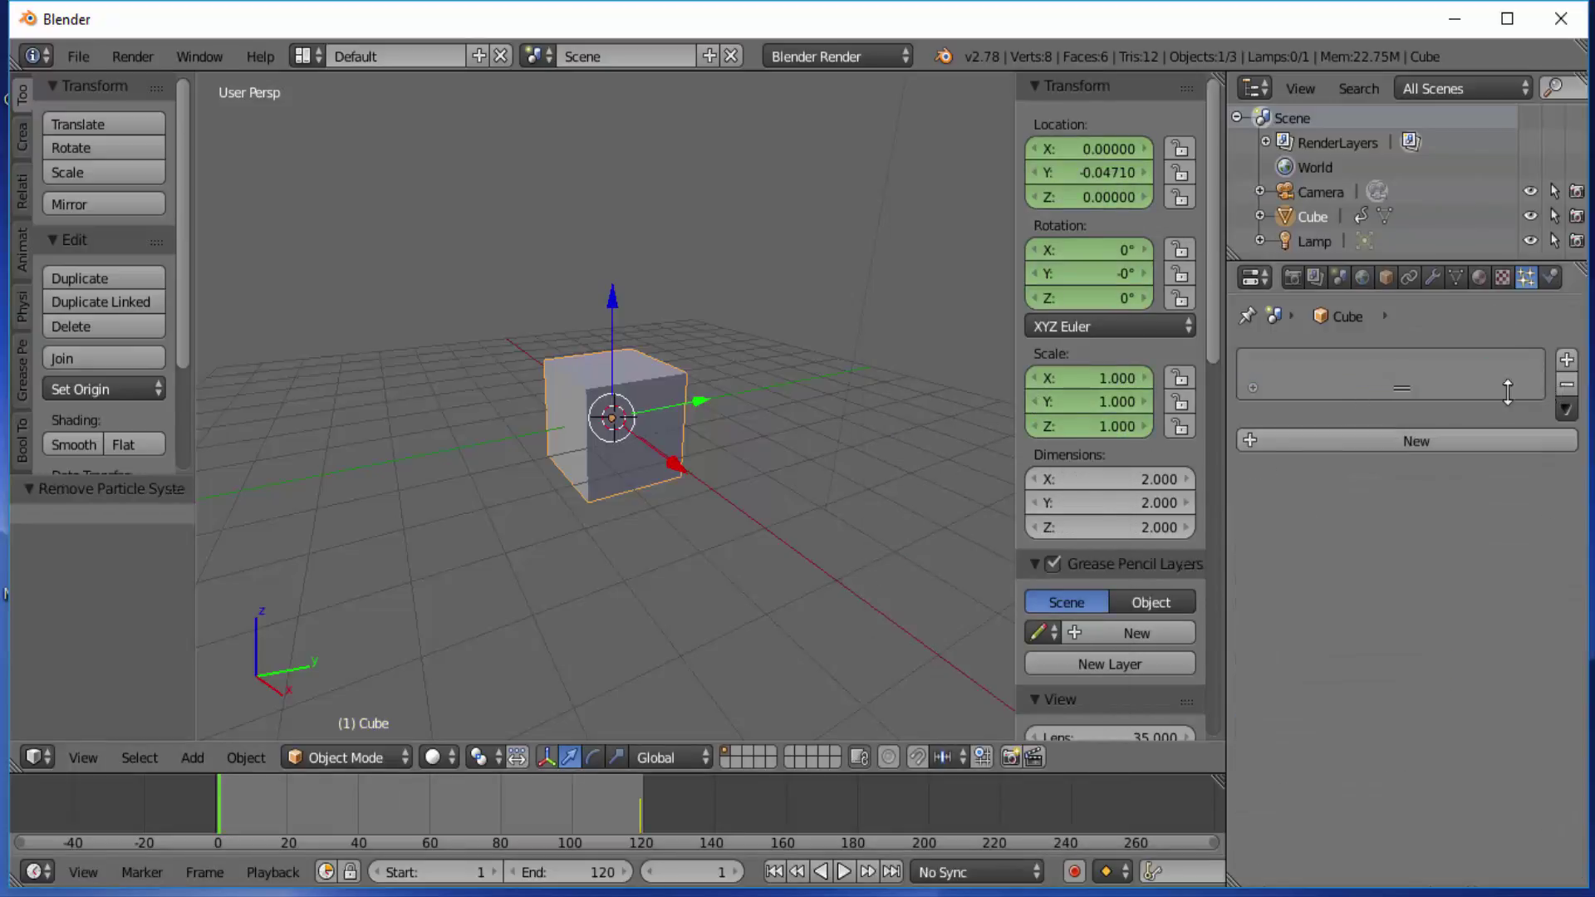
Try to raise the cube about 3.916 units along the Z axis at frame 1
{"action": "left_click_drag", "start_coordinate": [613, 316], "coordinate": [638, 73]}
{"action": "scroll", "coordinate": [712, 266], "scroll_direction": "down", "scroll_amount": 3}
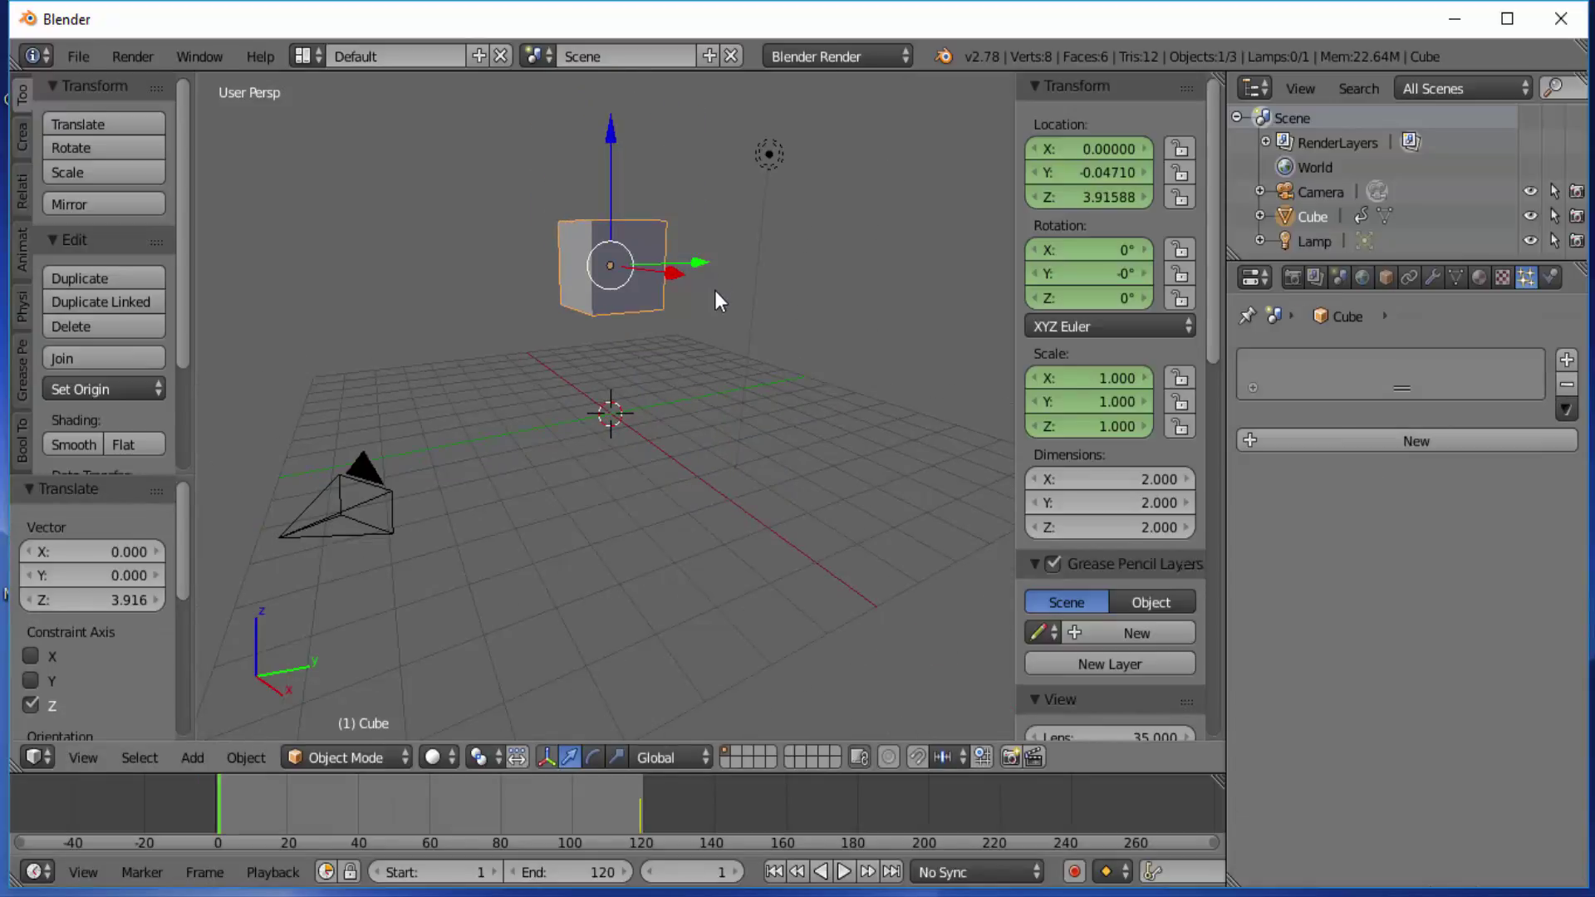
{"action": "left_click", "coordinate": [221, 809]}
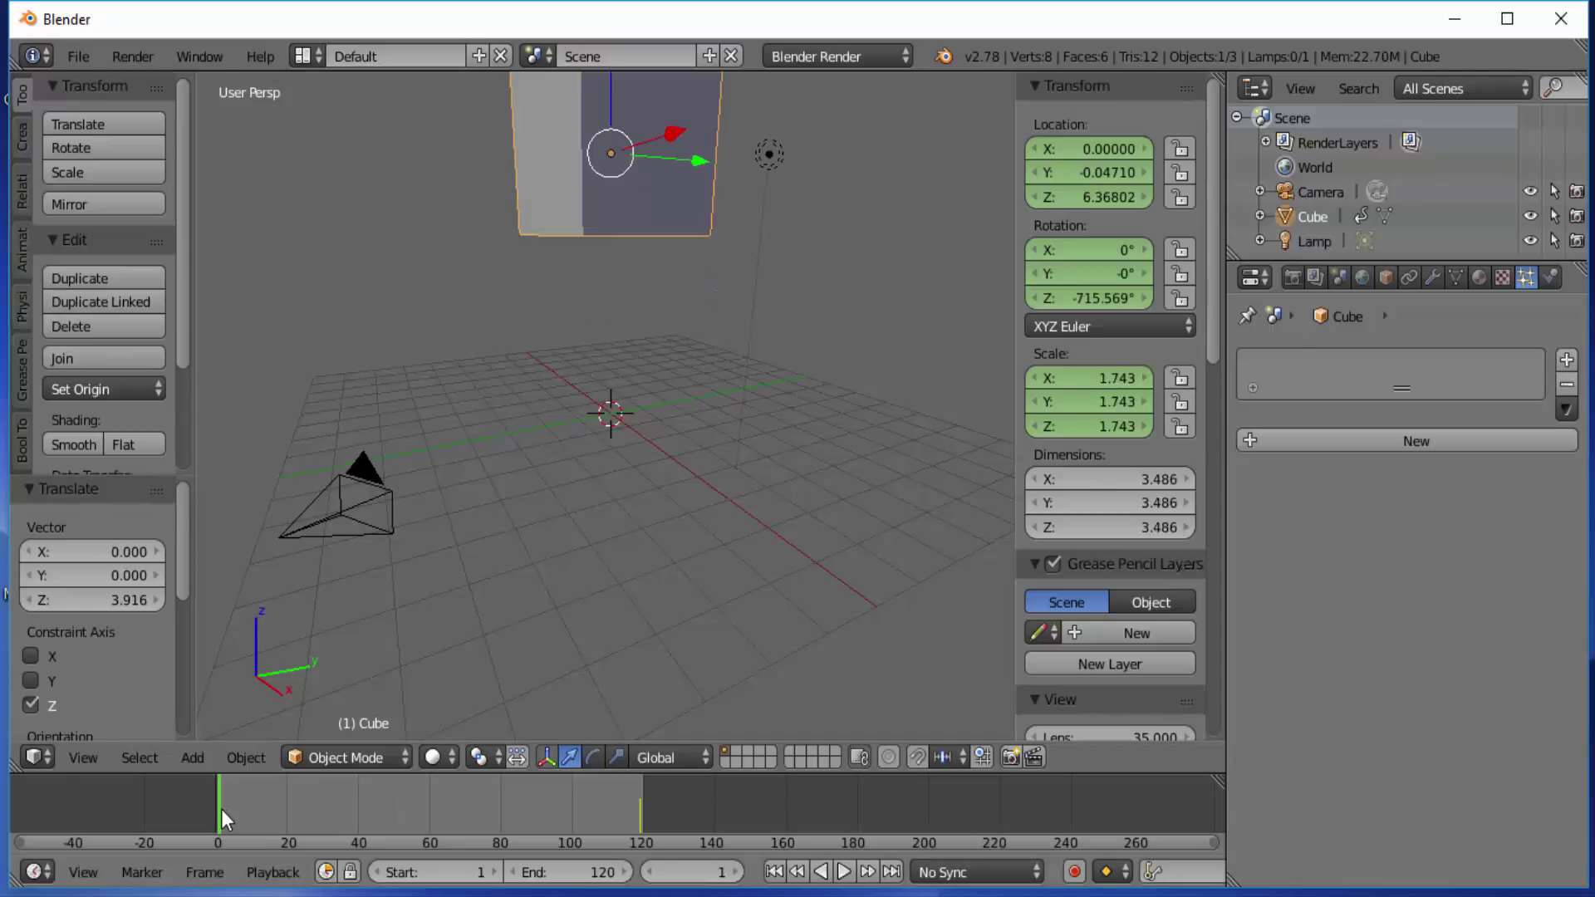
Delete the cube's remaining location, rotation and scale keyframes at frame 119
{"action": "scroll", "coordinate": [666, 438], "scroll_direction": "down", "scroll_amount": 4}
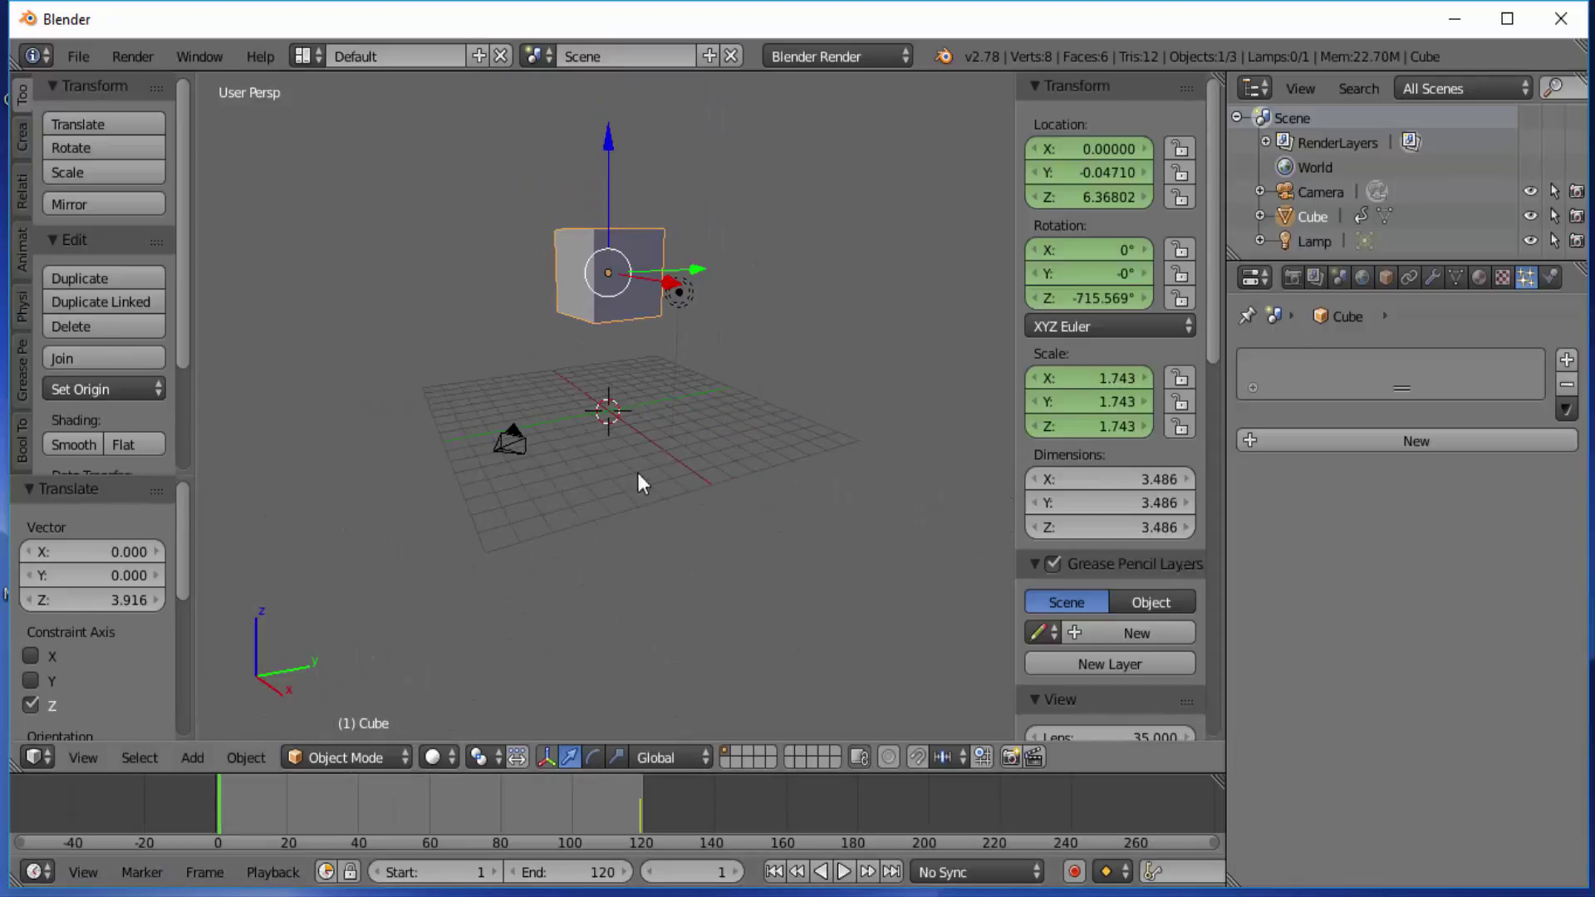
{"action": "left_click", "coordinate": [639, 807]}
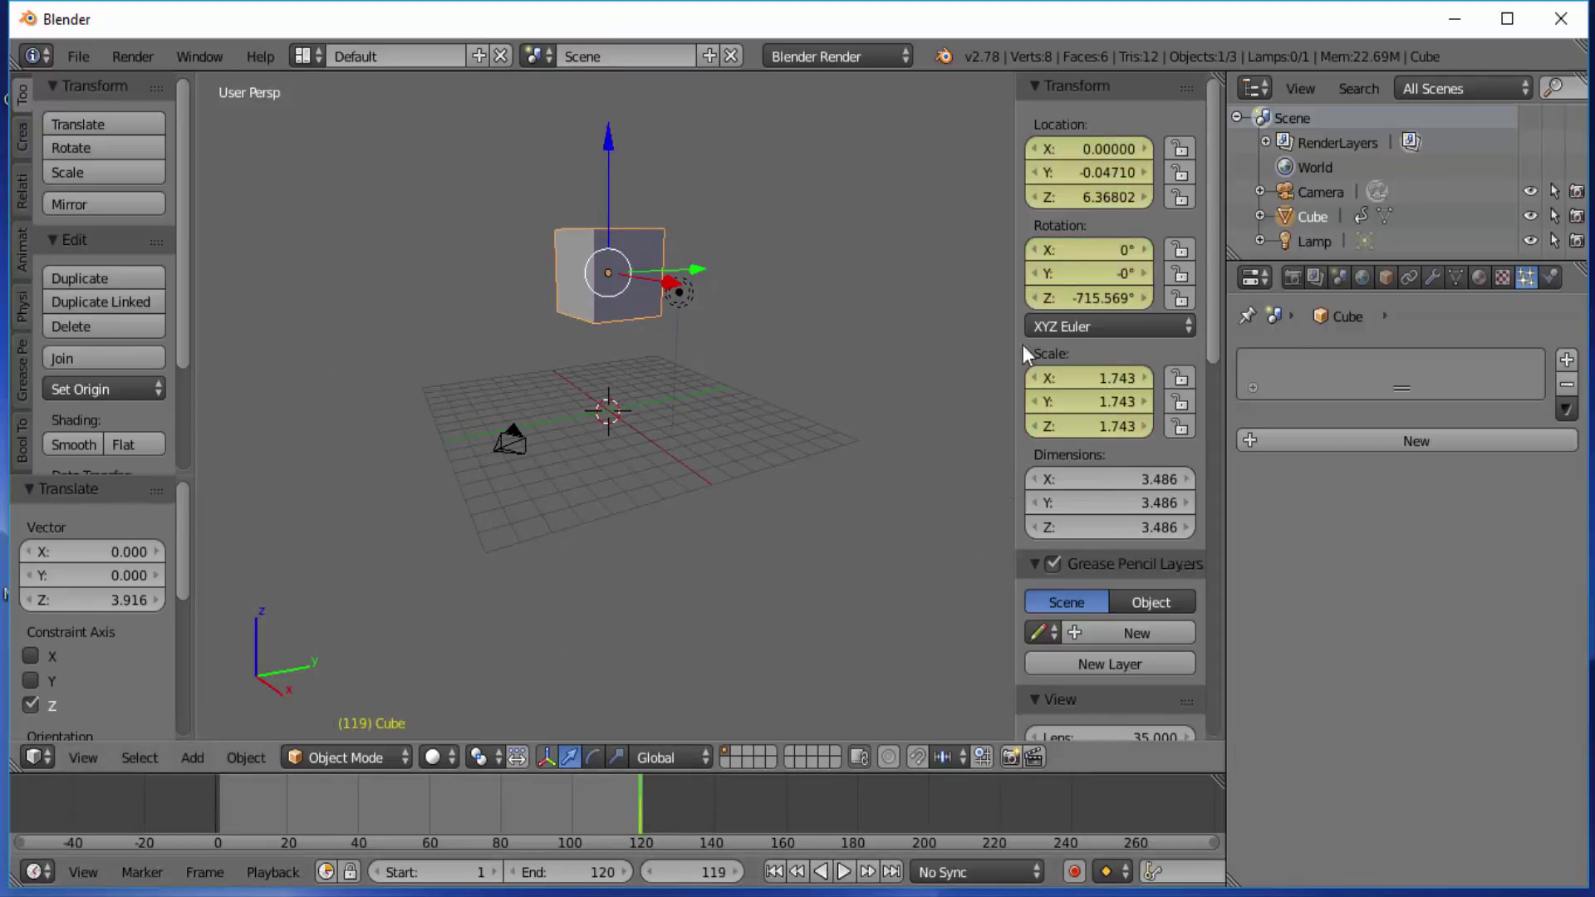
{"action": "right_click", "coordinate": [1070, 177]}
{"action": "left_click", "coordinate": [1054, 184]}
{"action": "right_click", "coordinate": [1099, 277]}
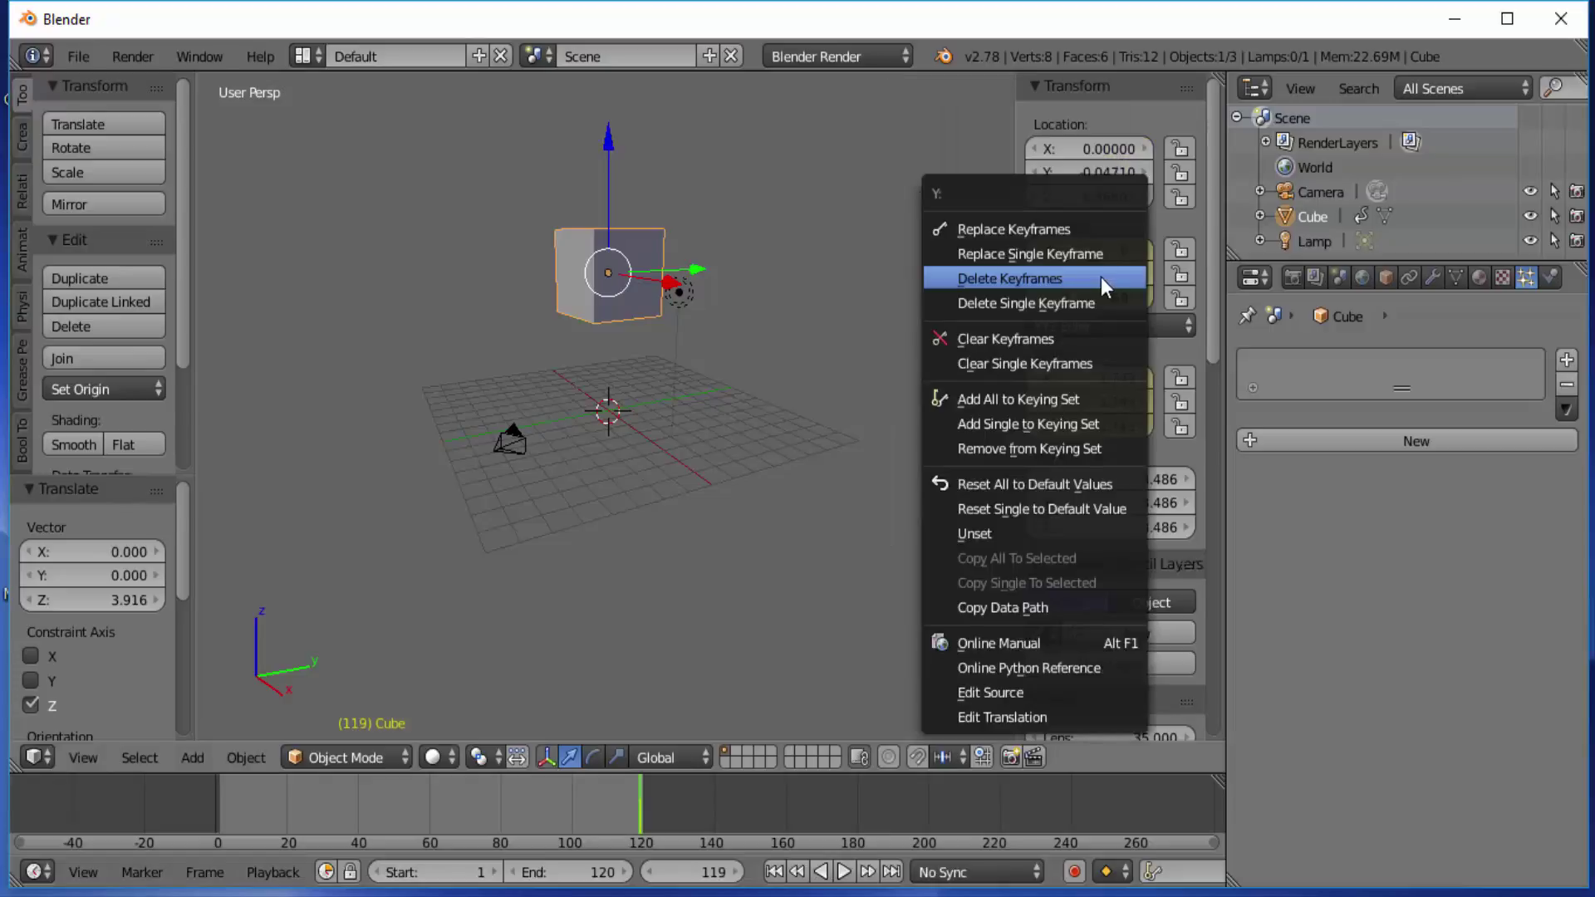
{"action": "left_click", "coordinate": [1101, 281]}
{"action": "right_click", "coordinate": [1084, 381]}
{"action": "left_click", "coordinate": [1050, 384]}
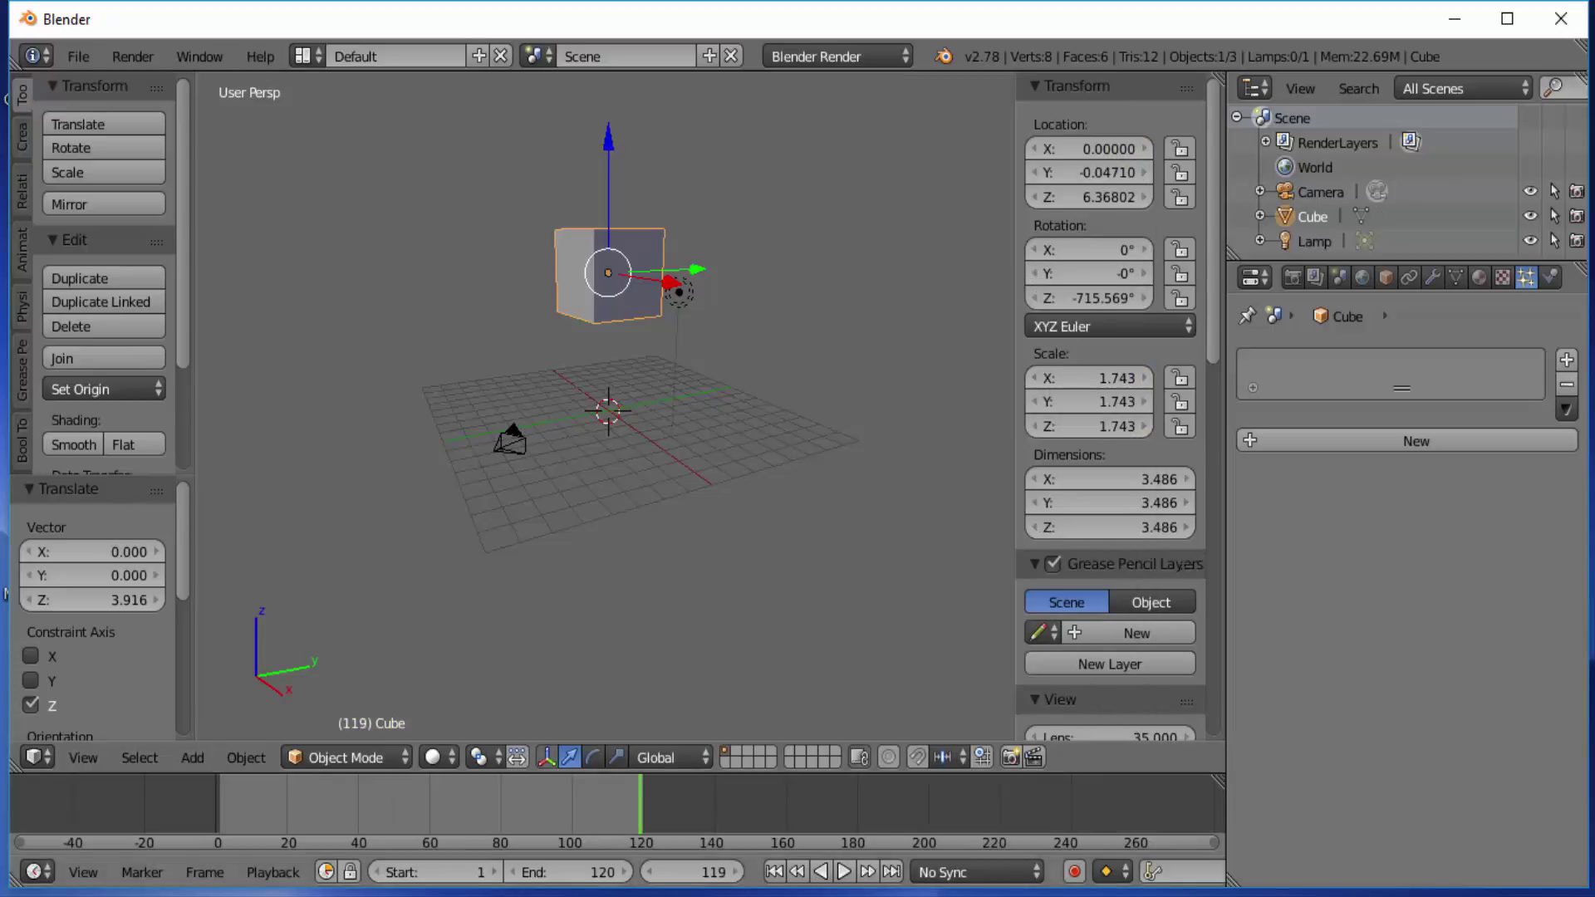
Enable Rigid Body physics on the cube with the default Active type, and play its fall from frame 1 to about frame 24, ending back at frame 1
{"action": "left_click", "coordinate": [221, 812]}
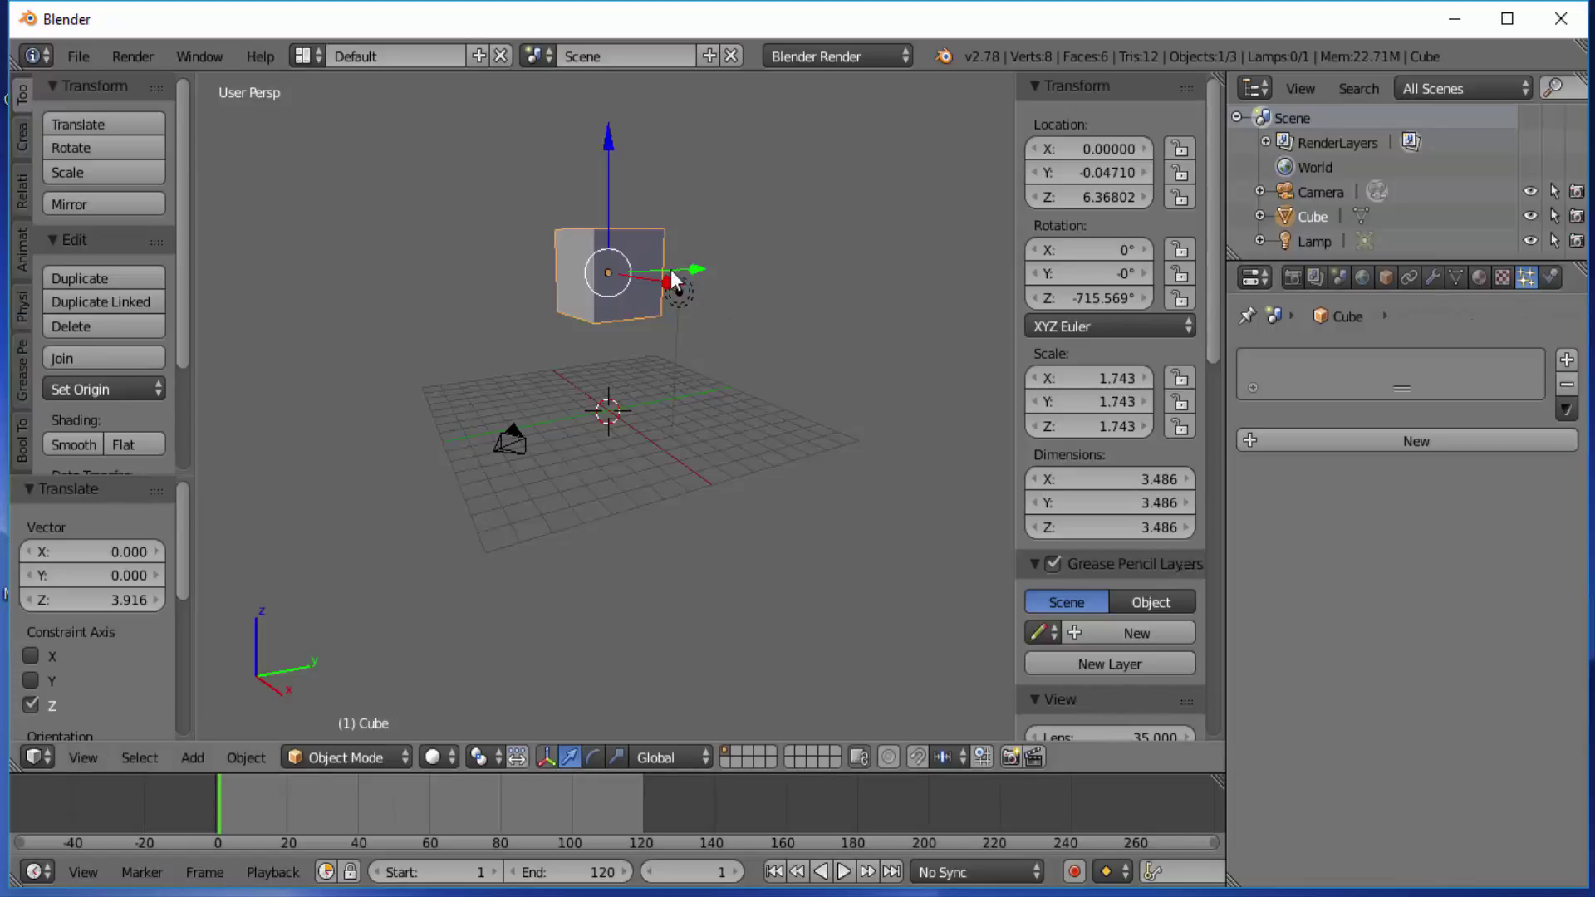
{"action": "left_click", "coordinate": [1552, 279]}
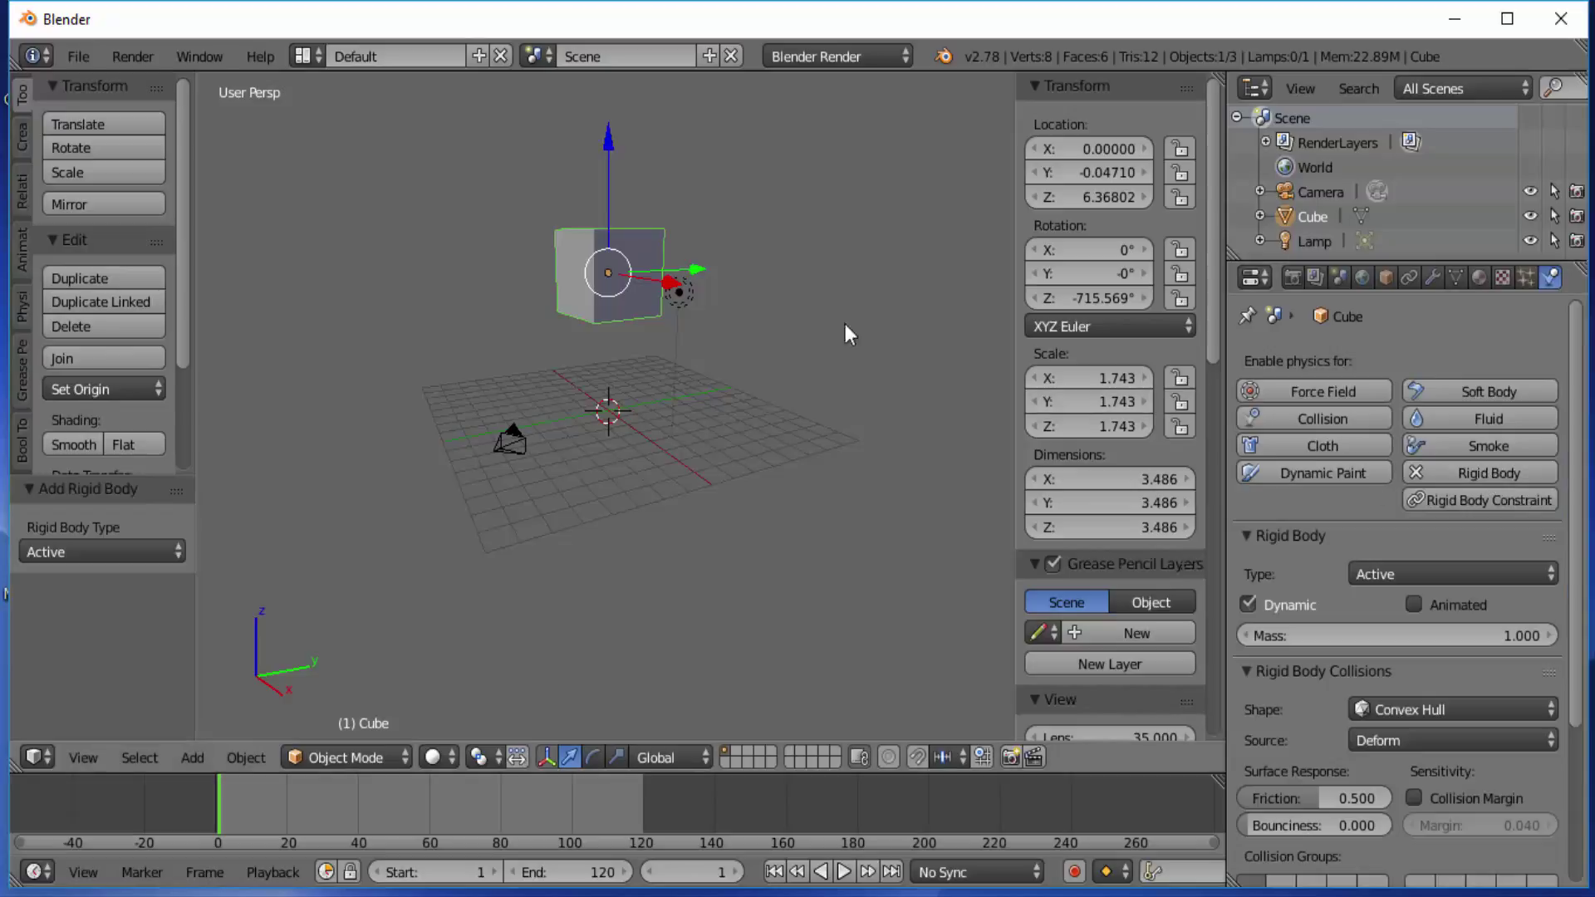
{"action": "left_click", "coordinate": [843, 871]}
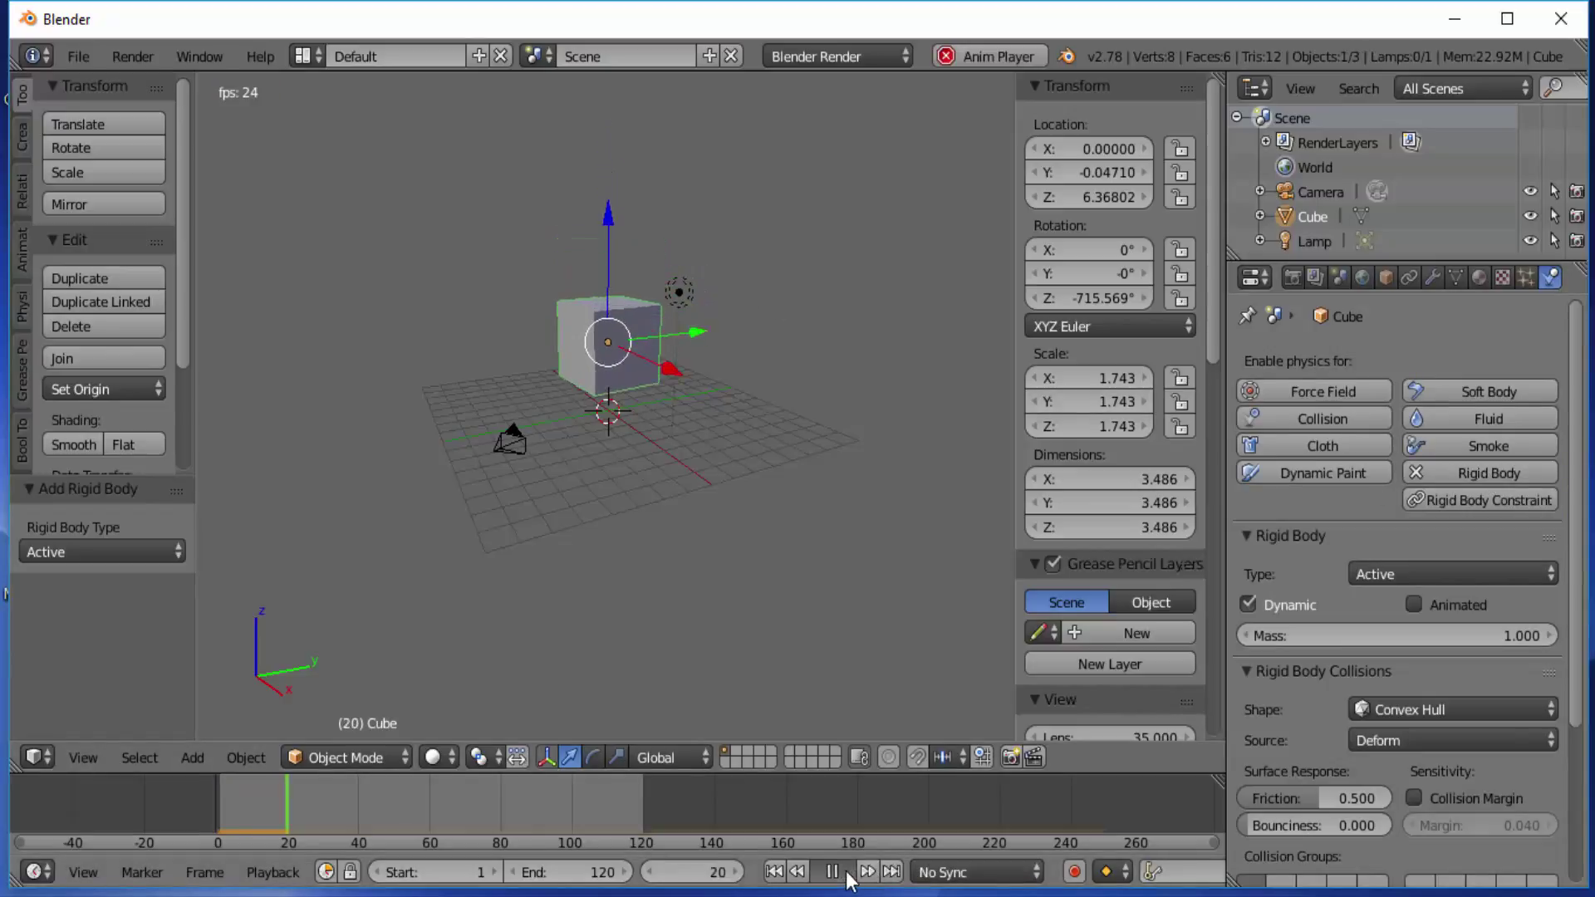
{"action": "key", "text": "alt+a"}
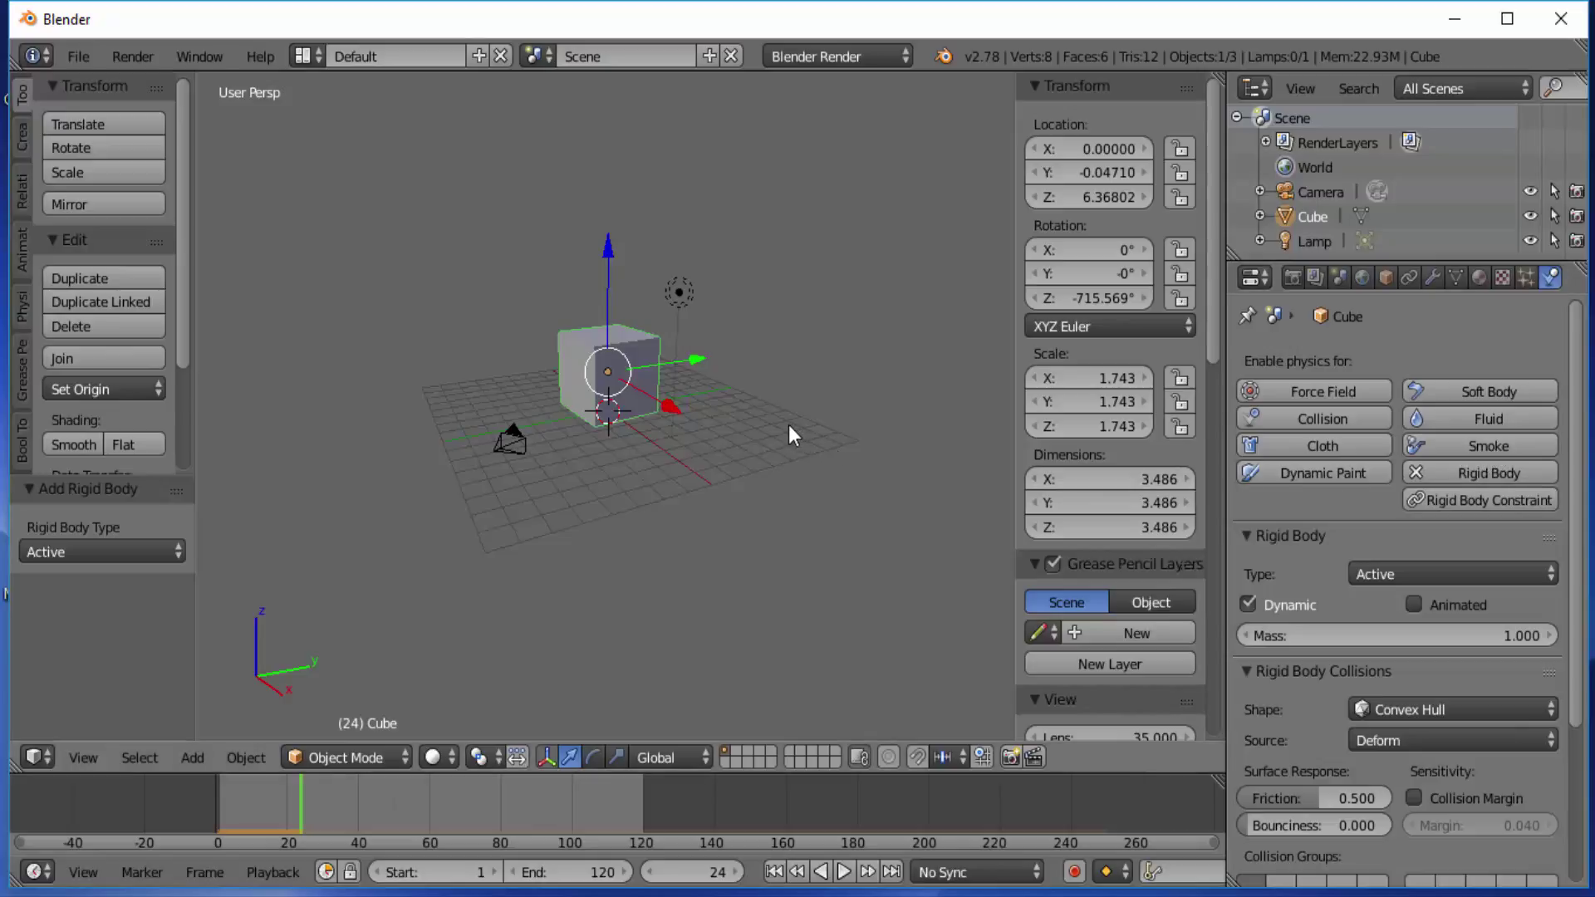
{"action": "left_click", "coordinate": [221, 818]}
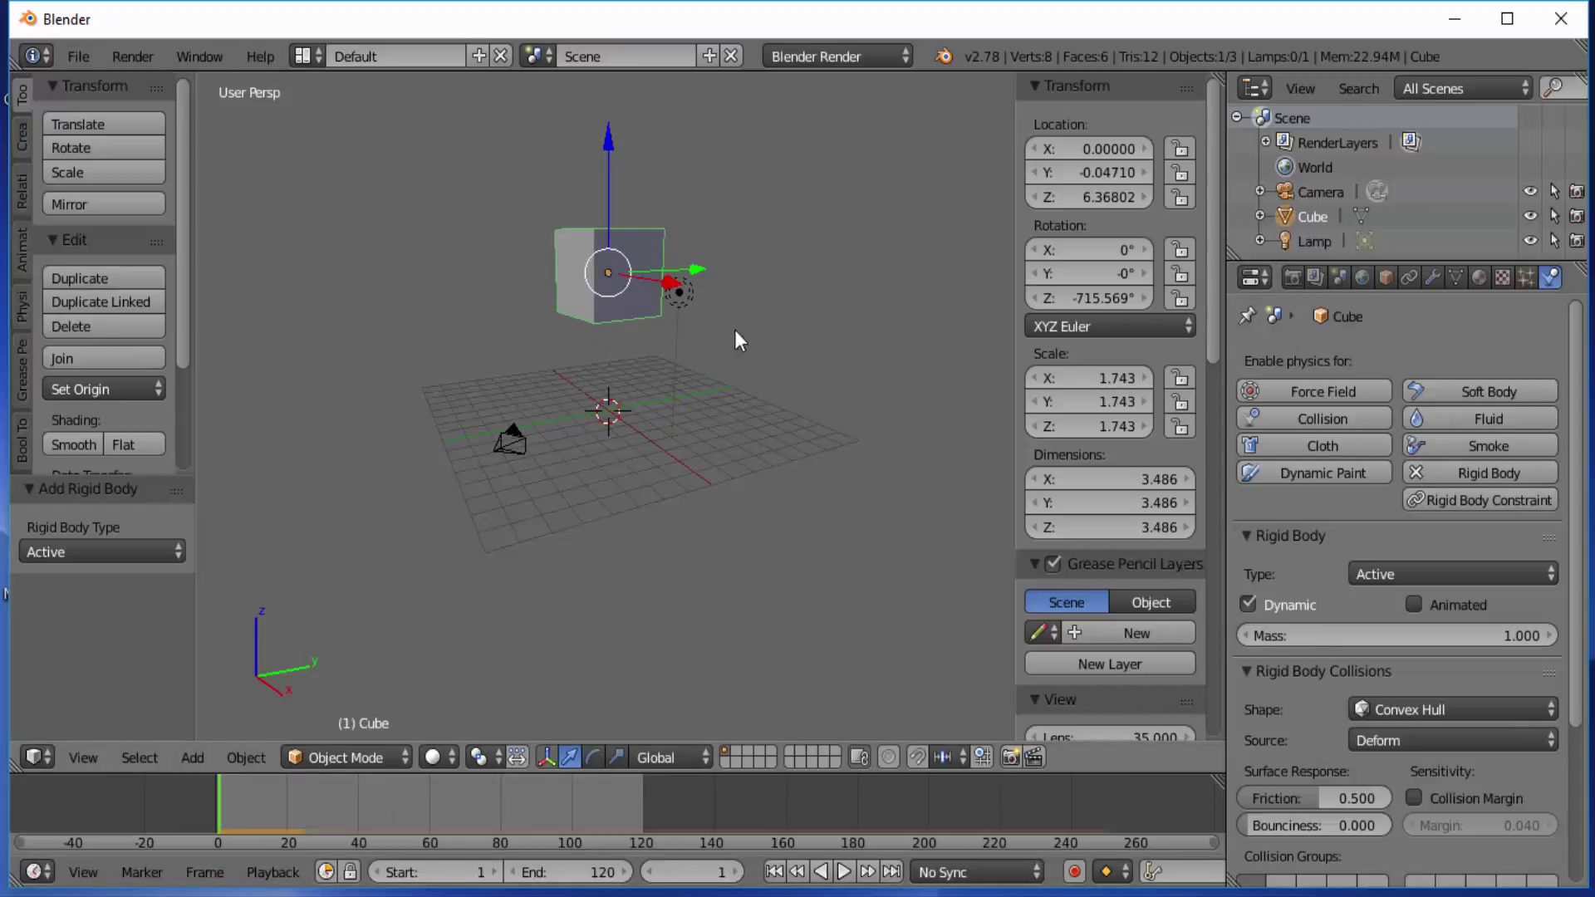